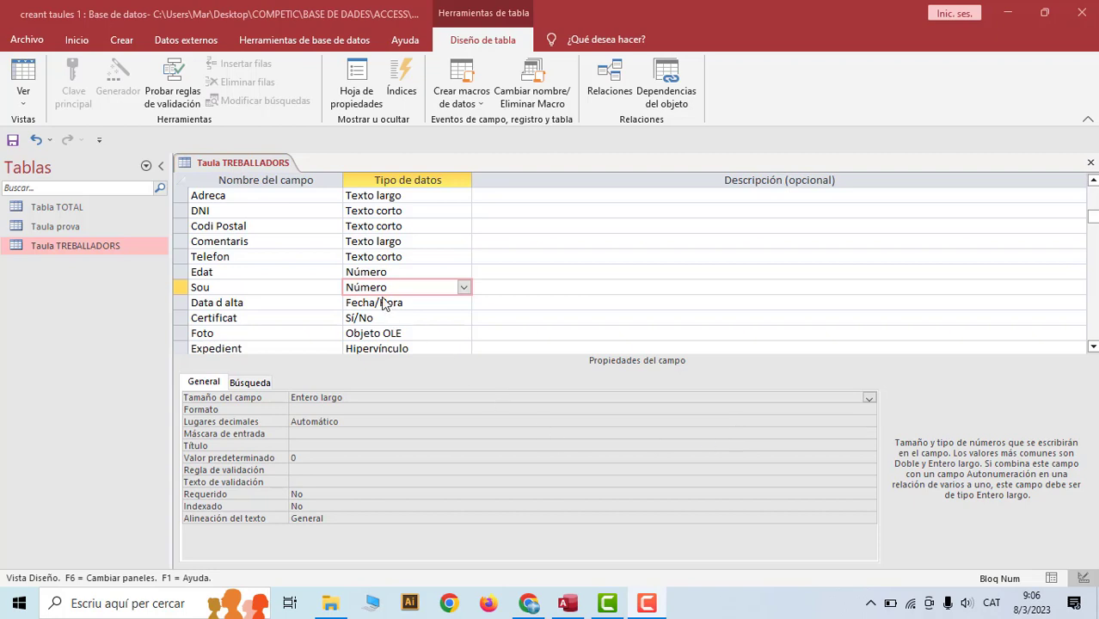
- Browse Sou's number formats and Data d alta's type and date formats, changing nothing
click(313, 408)
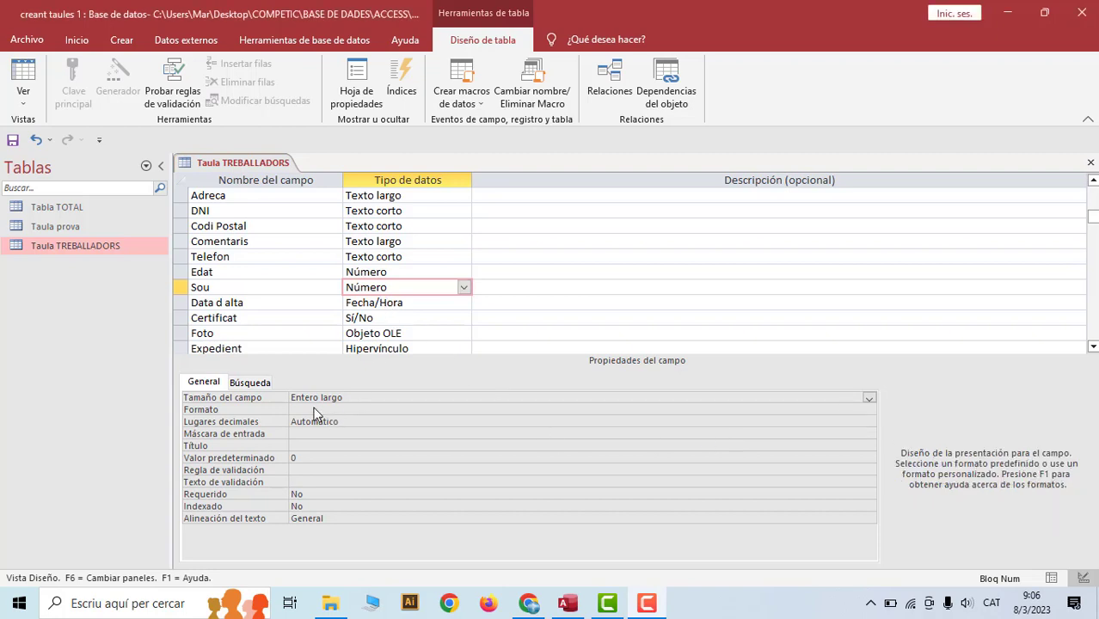
click(868, 410)
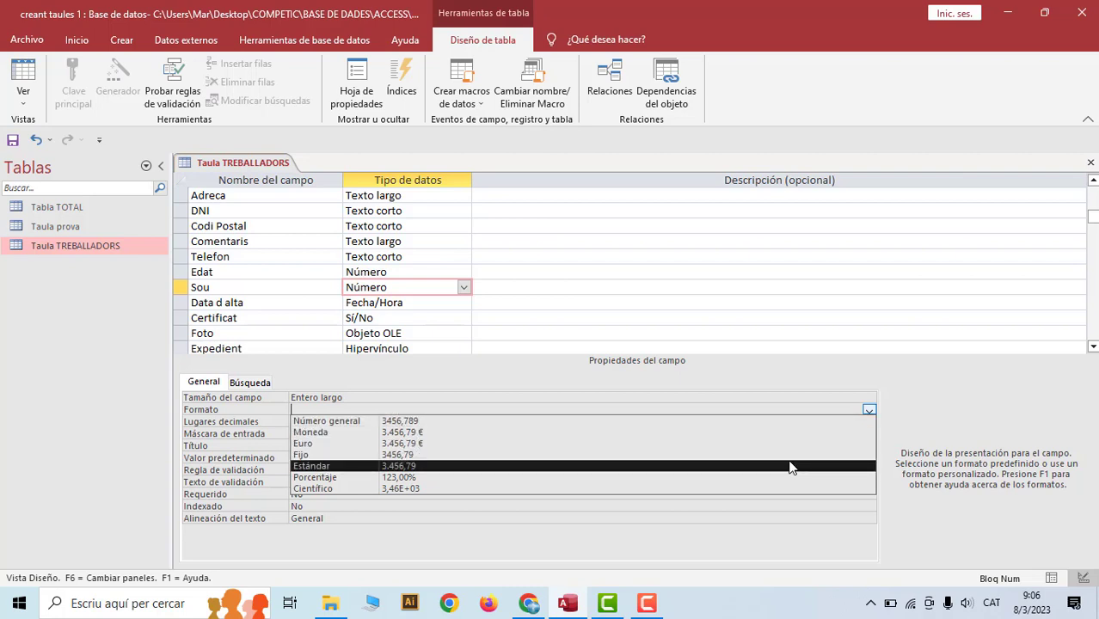
click(465, 300)
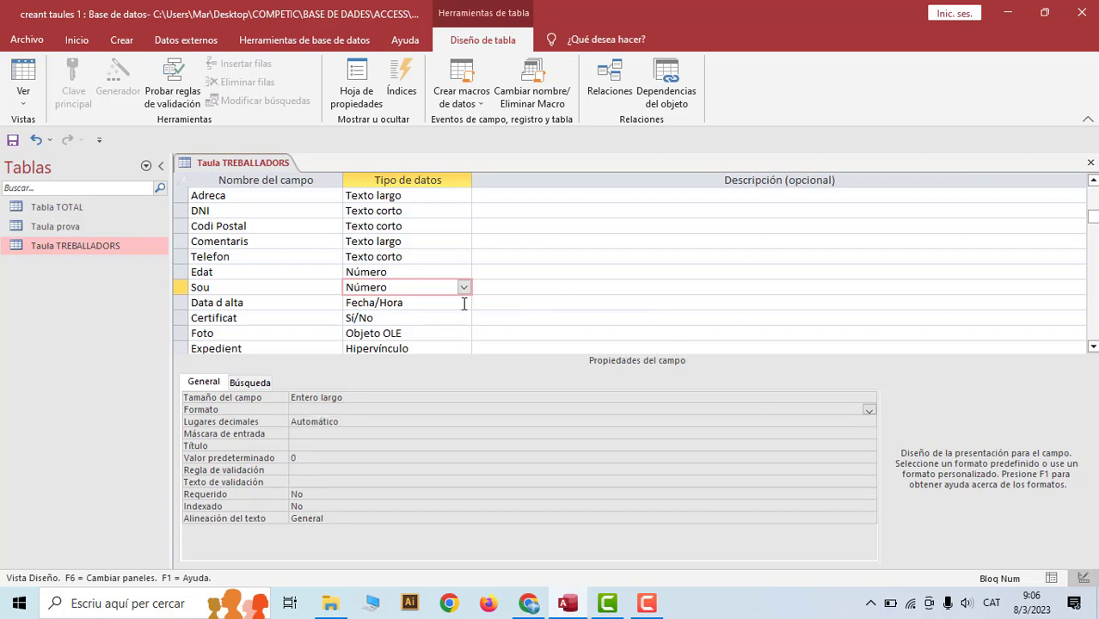
click(464, 302)
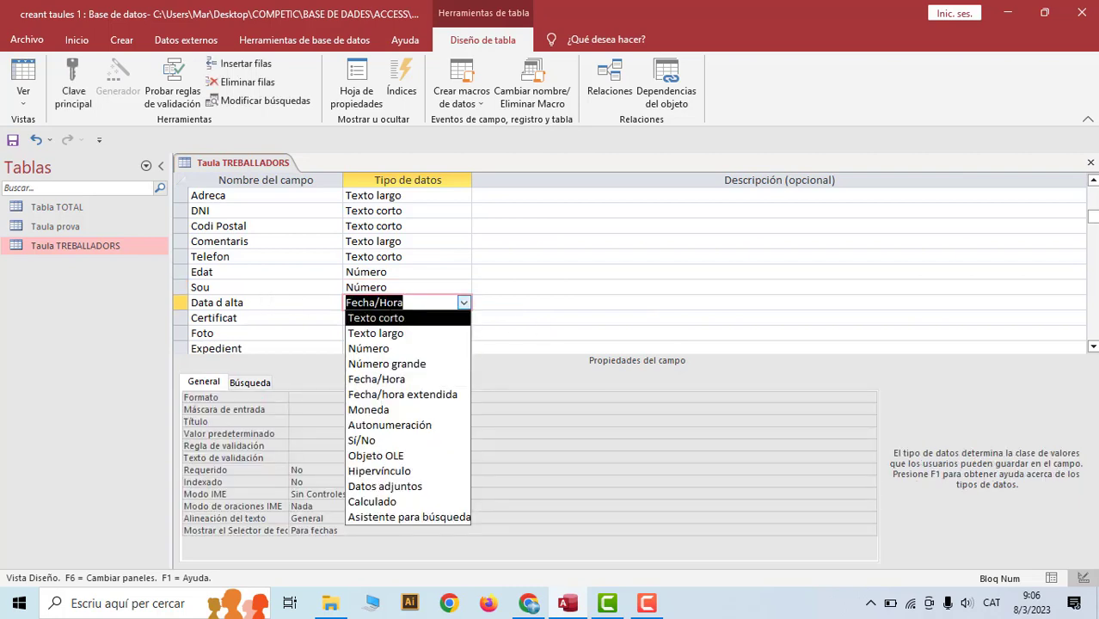
click(524, 309)
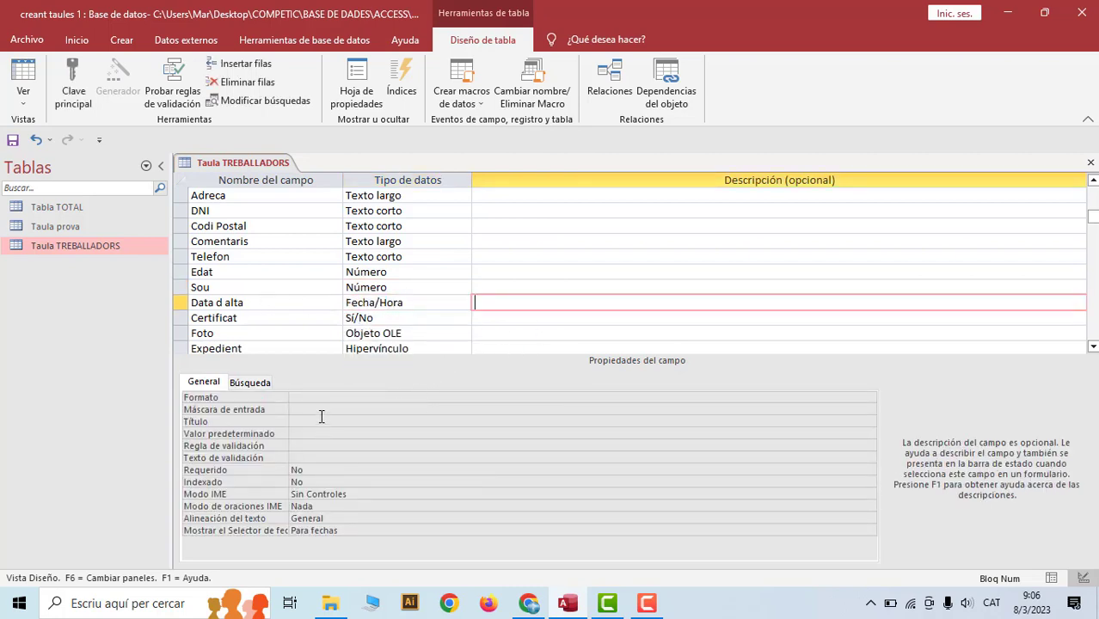
click(301, 302)
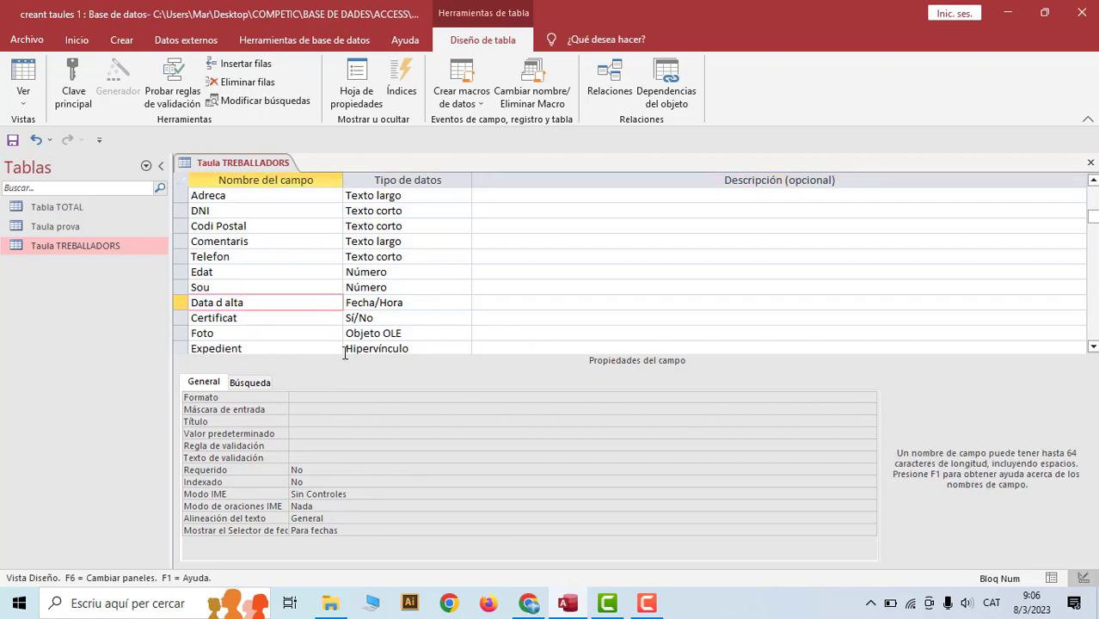
click(306, 400)
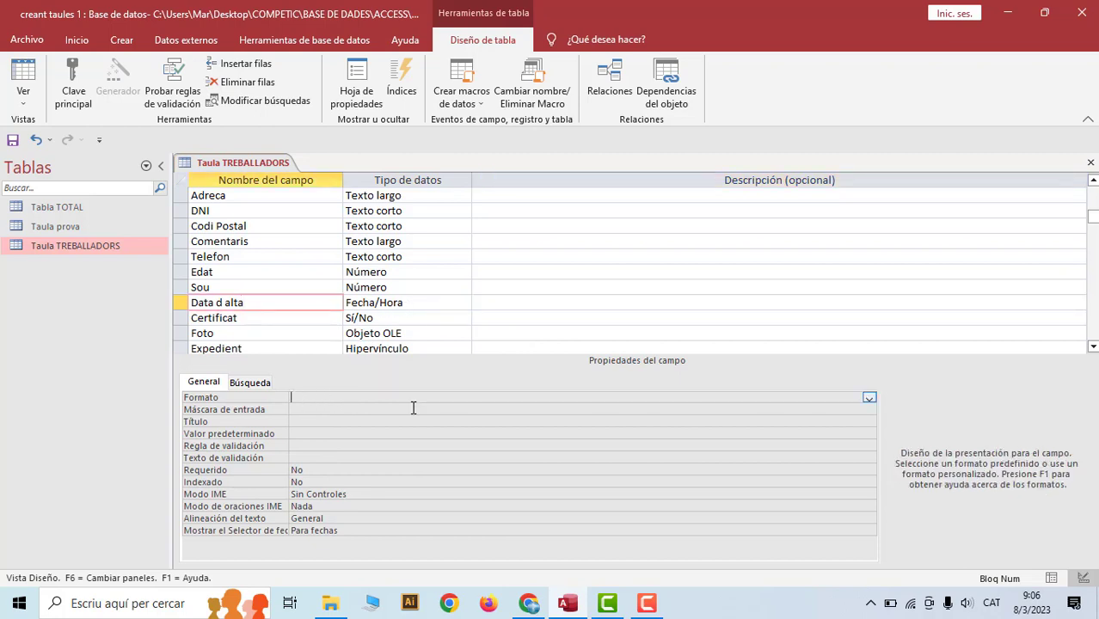
click(869, 399)
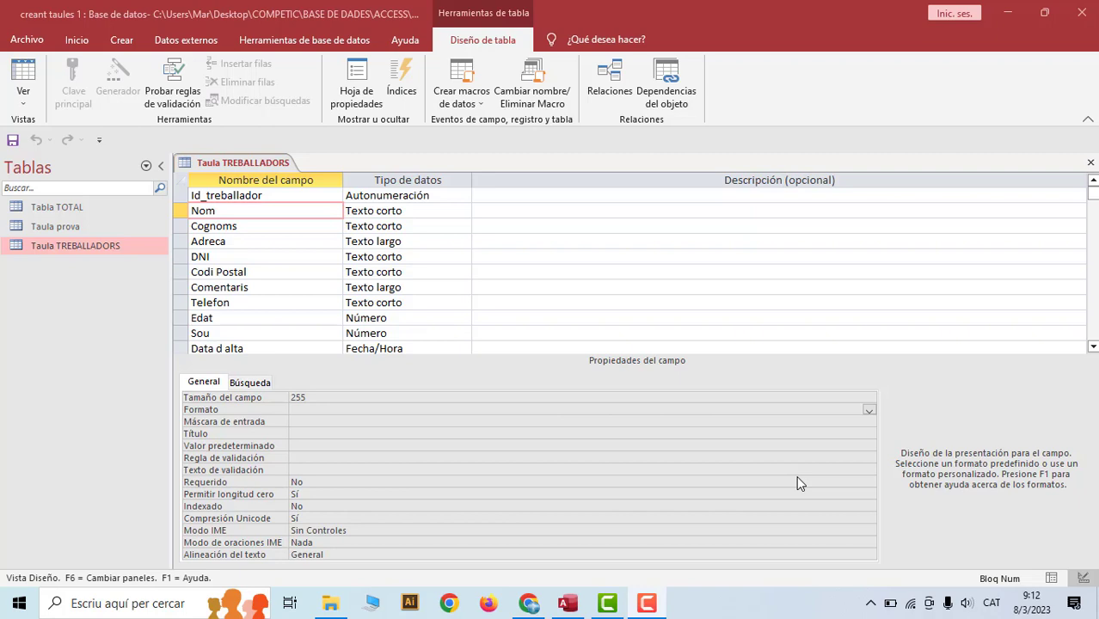
- Preview the records, then return to design and select the Edat field's Formato
click(24, 75)
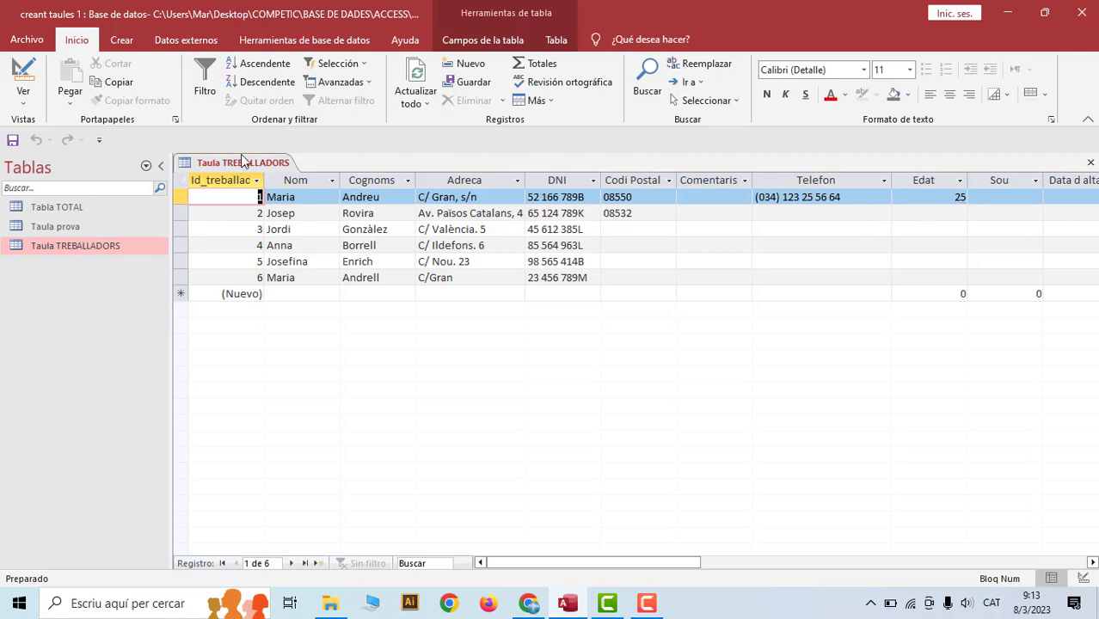
click(29, 78)
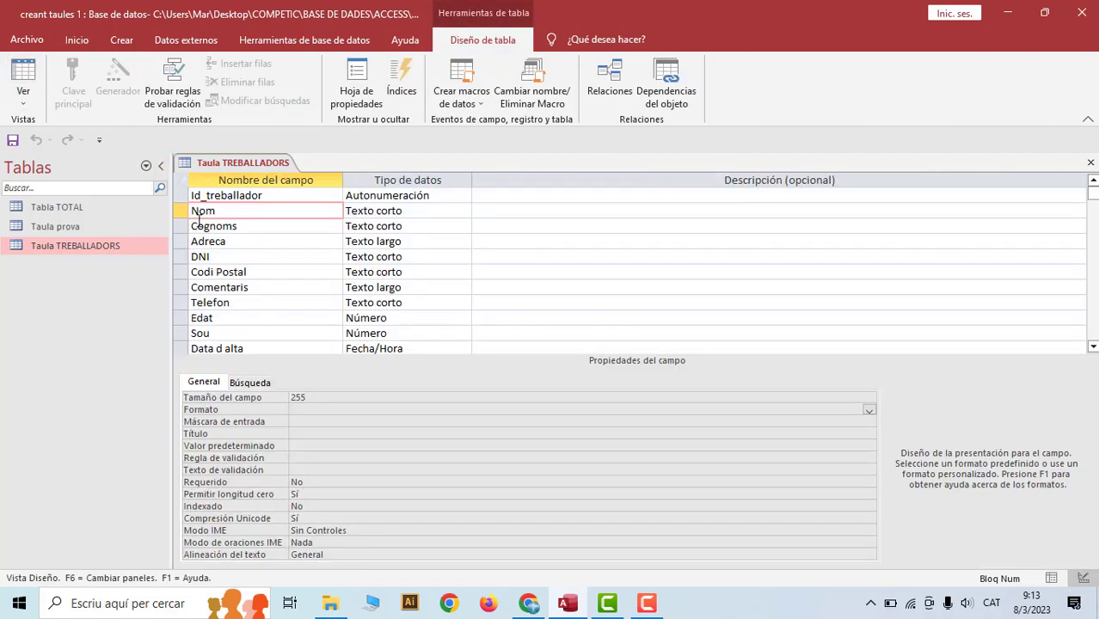
click(217, 318)
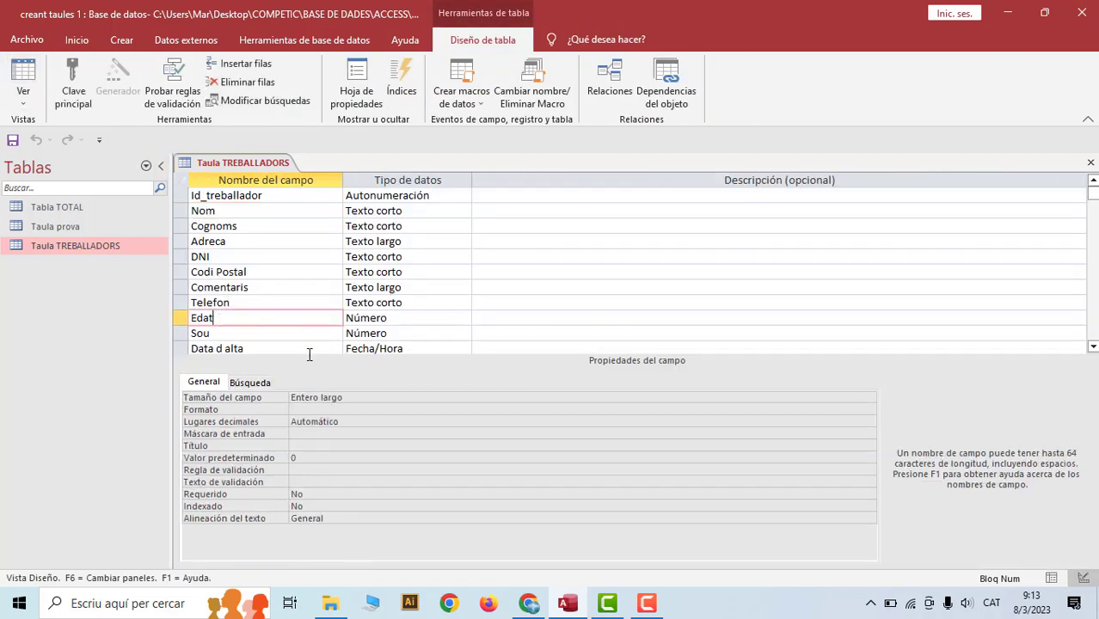
click(305, 409)
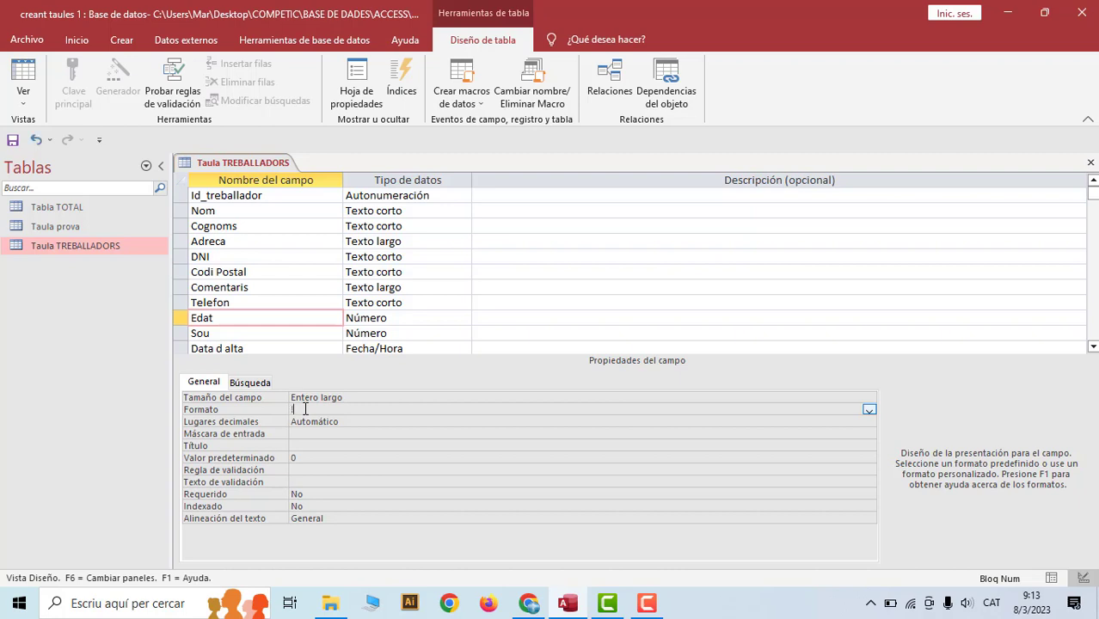
- Save the TREBALLADORS table design and view its six records
right_click(249, 163)
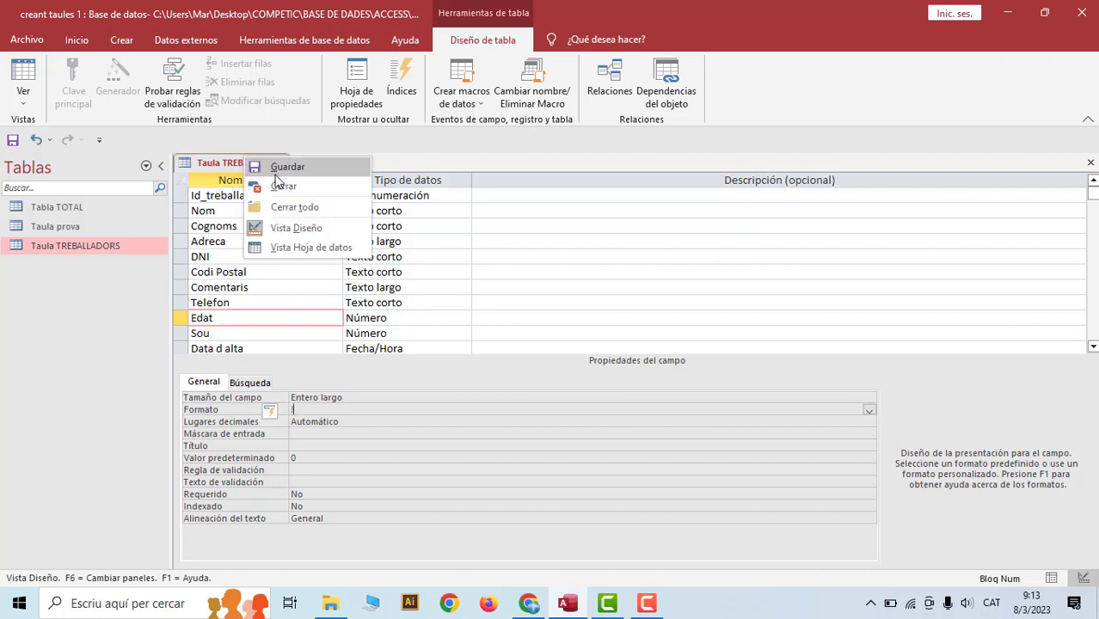
click(119, 144)
click(23, 76)
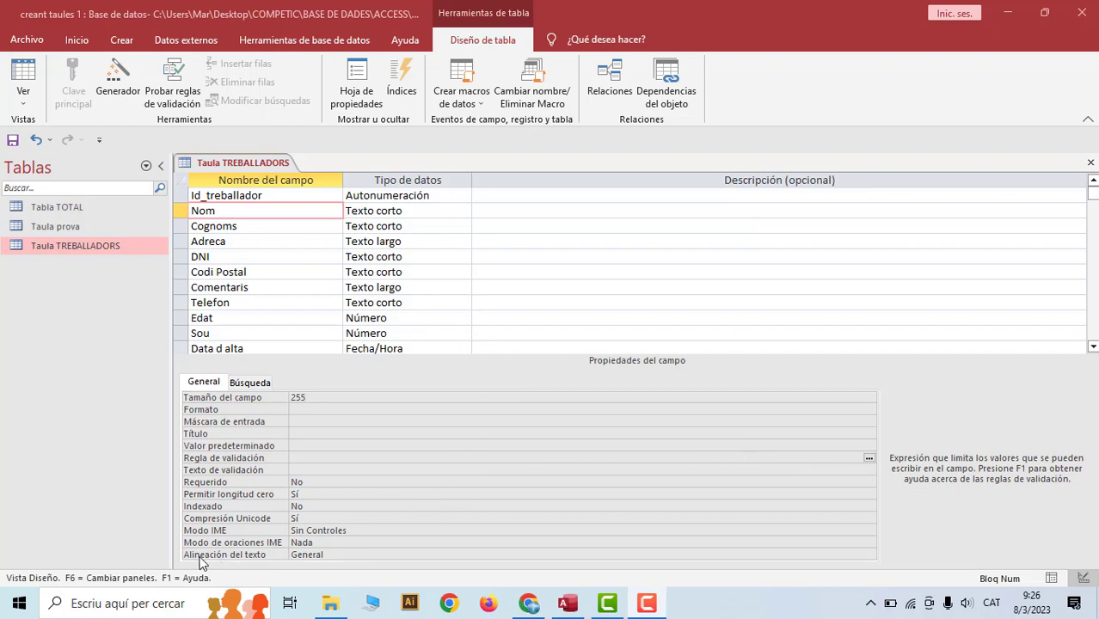
- Set Nom's Alineación del texto to Centro and view the records with centred names
click(348, 556)
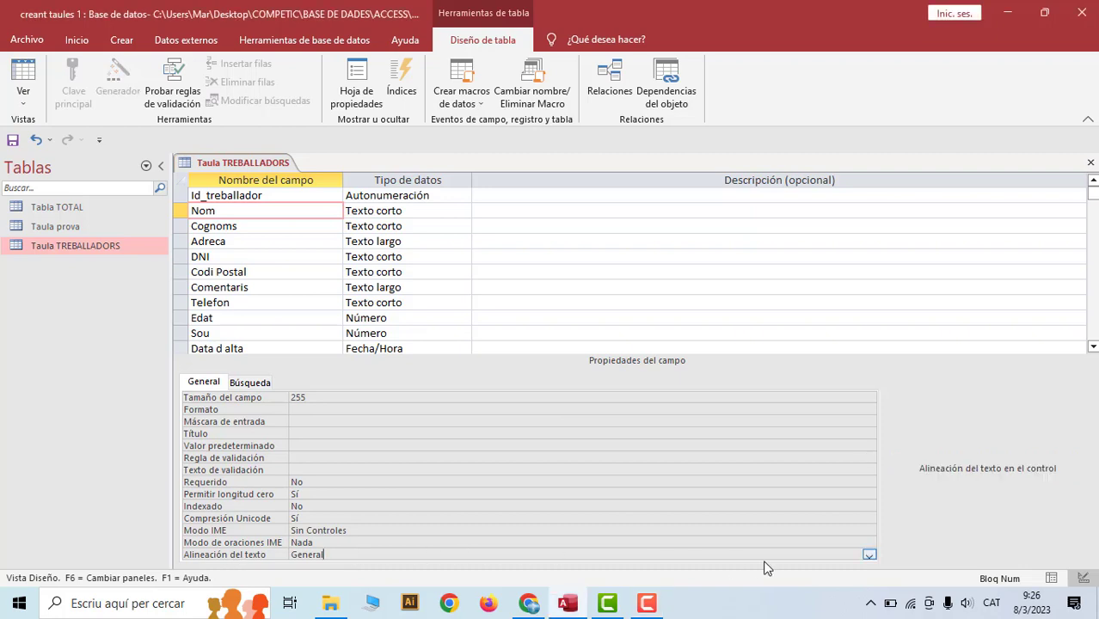
click(869, 555)
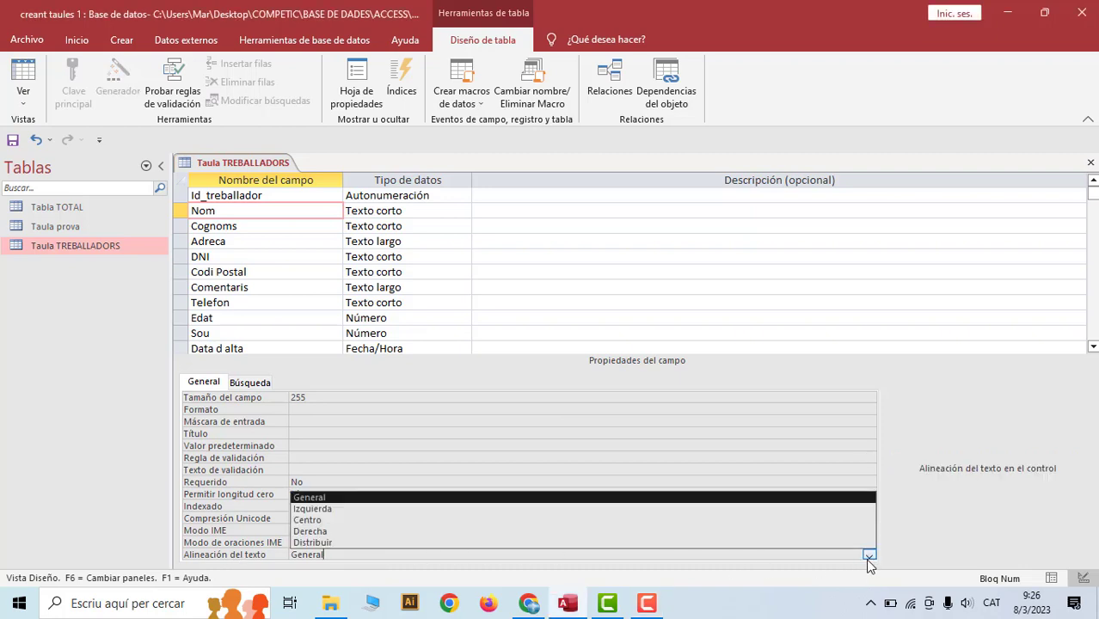
click(735, 520)
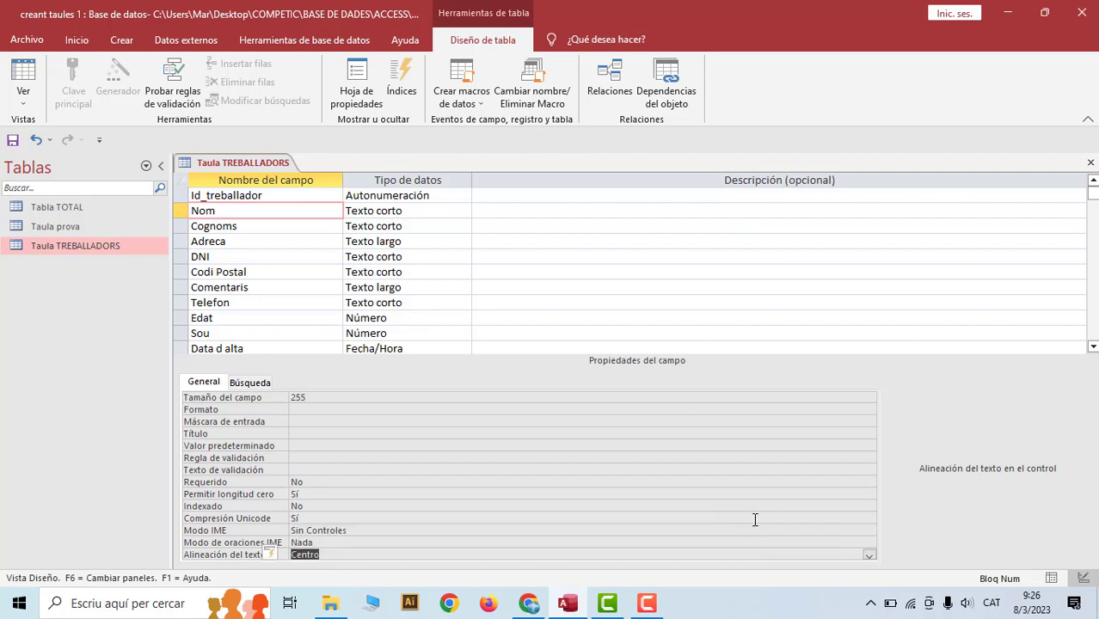
right_click(251, 172)
key(Escape)
click(23, 70)
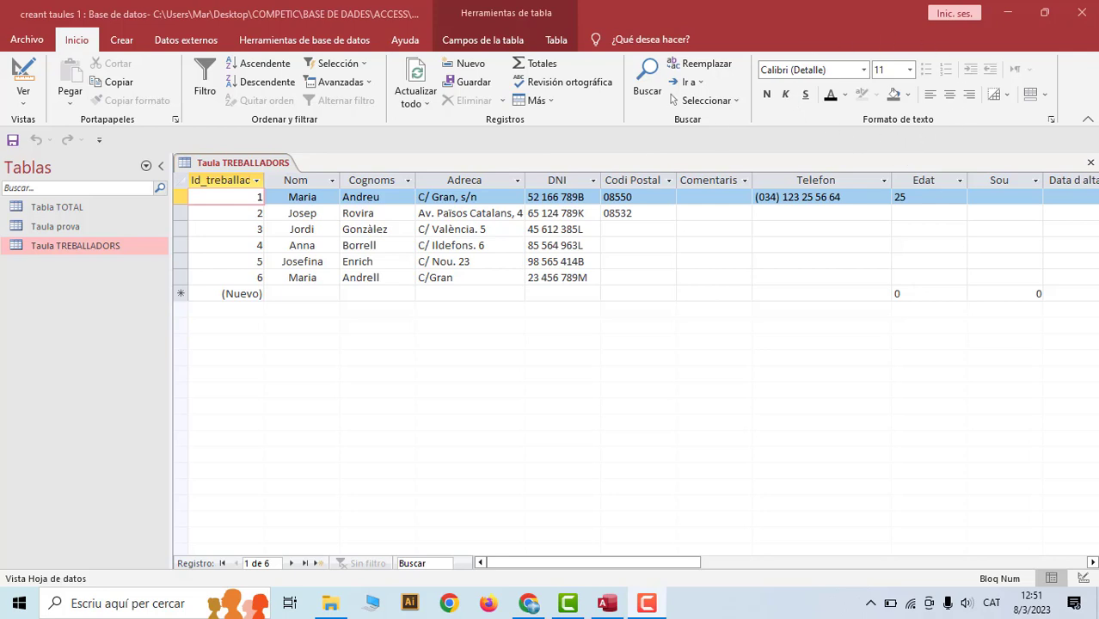
- Apply Azul marino 1 as the Alternar color de fila shading on the datasheet
click(1045, 96)
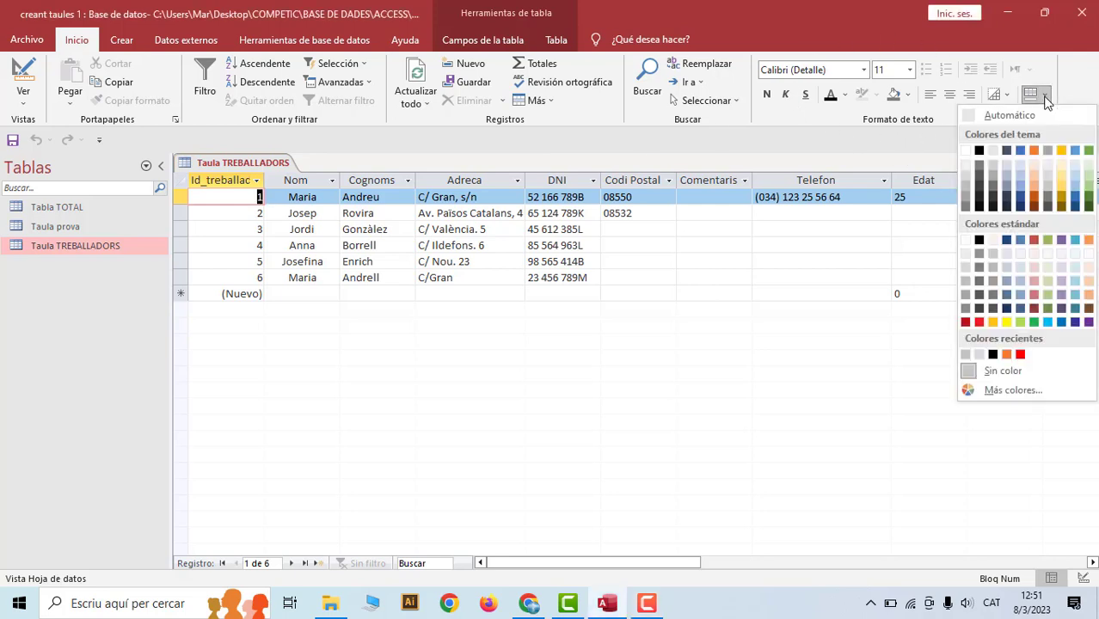
click(899, 158)
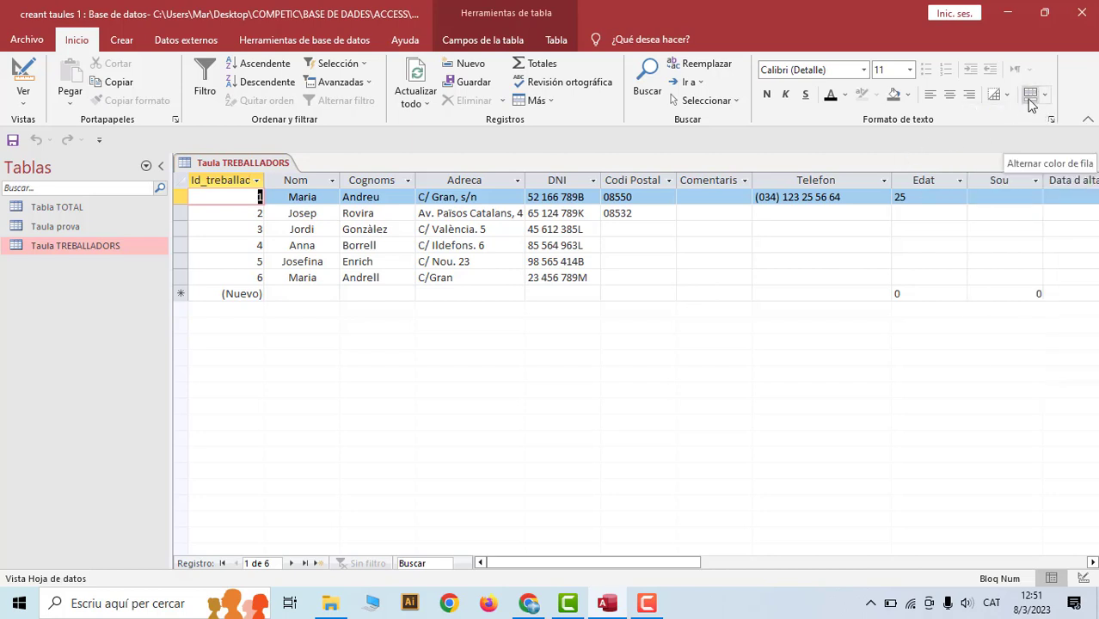
click(1043, 95)
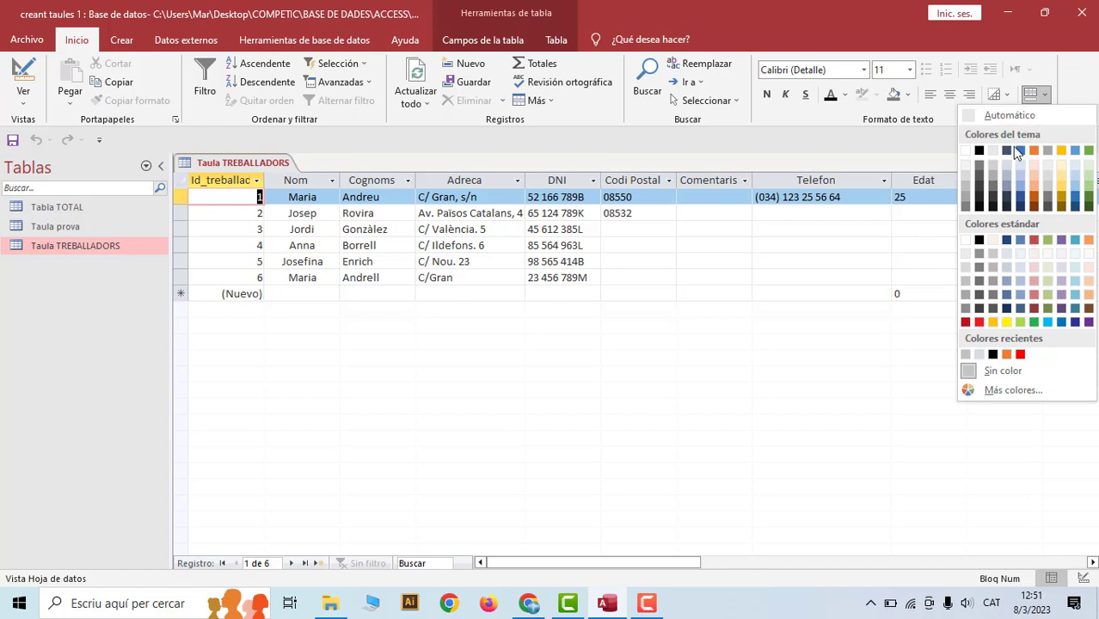
click(1008, 258)
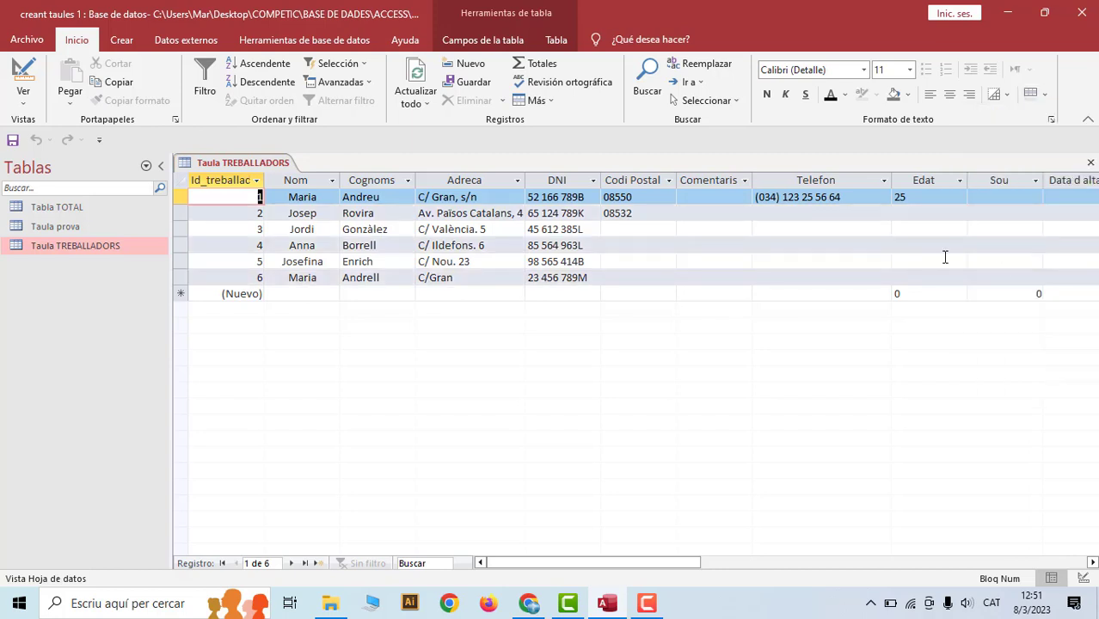
click(673, 229)
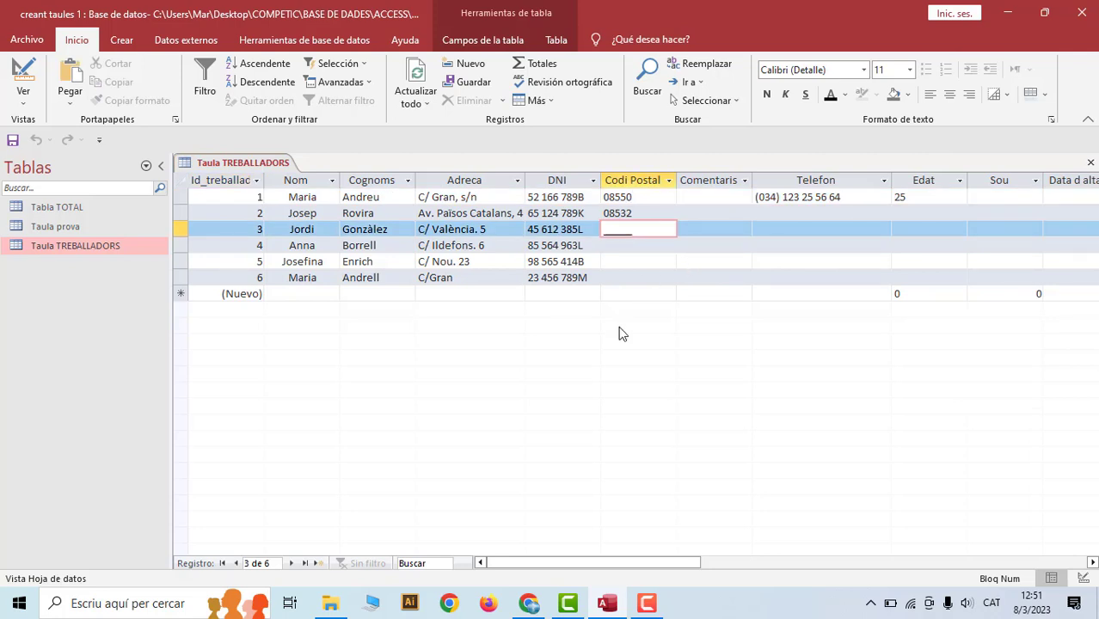
click(221, 196)
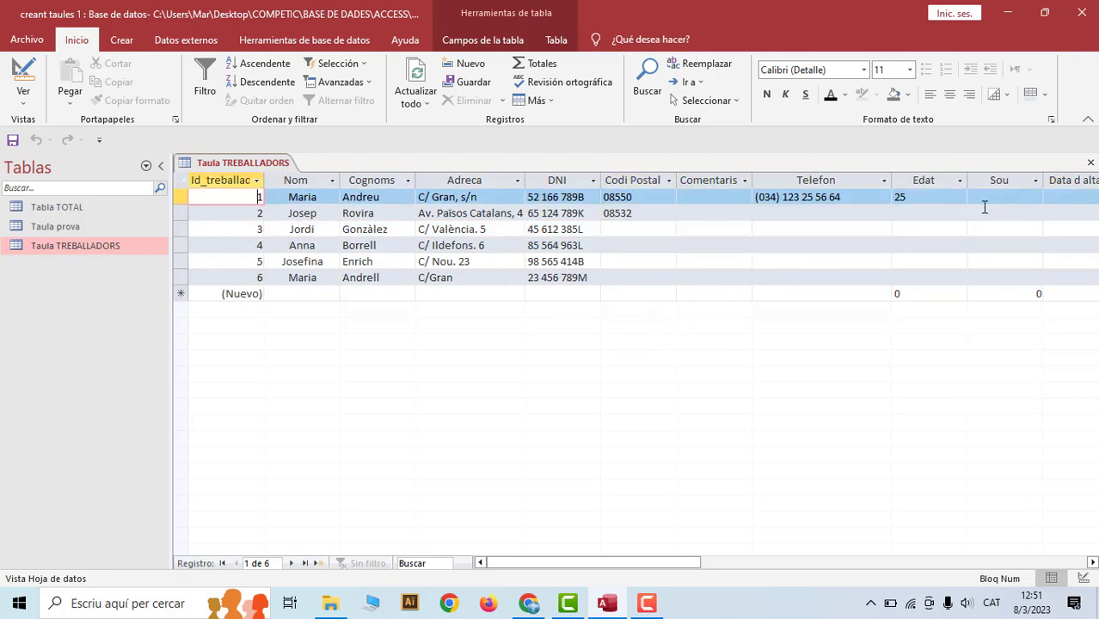
- Try horizontal, vertical and no gridlines, ending with Ambas líneas de la cuadrícula
click(1007, 95)
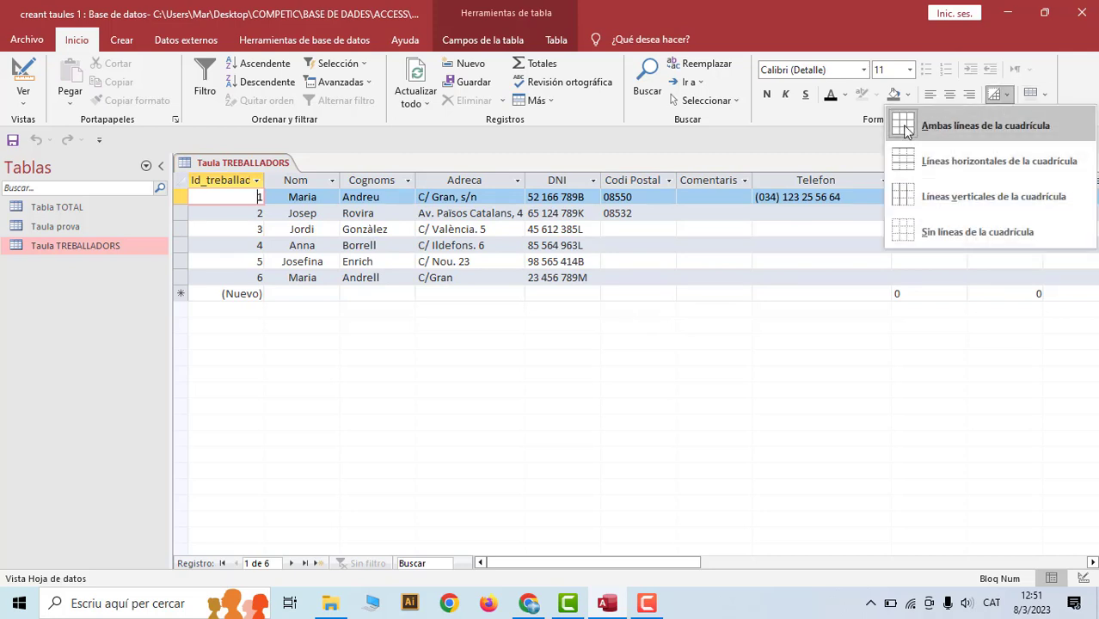
click(905, 161)
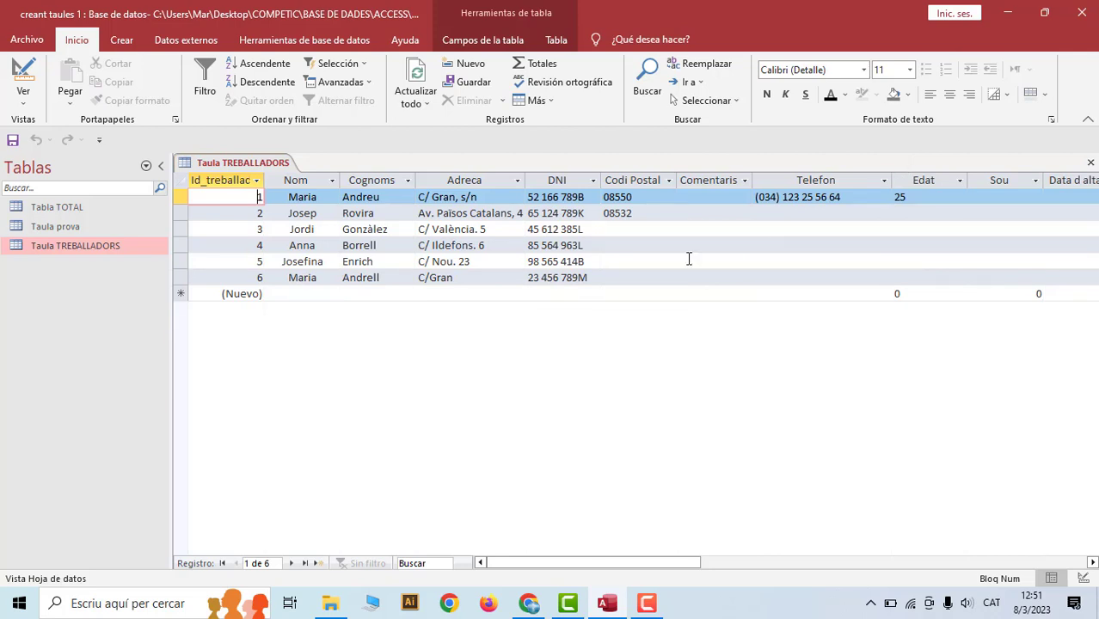
click(1011, 100)
click(968, 201)
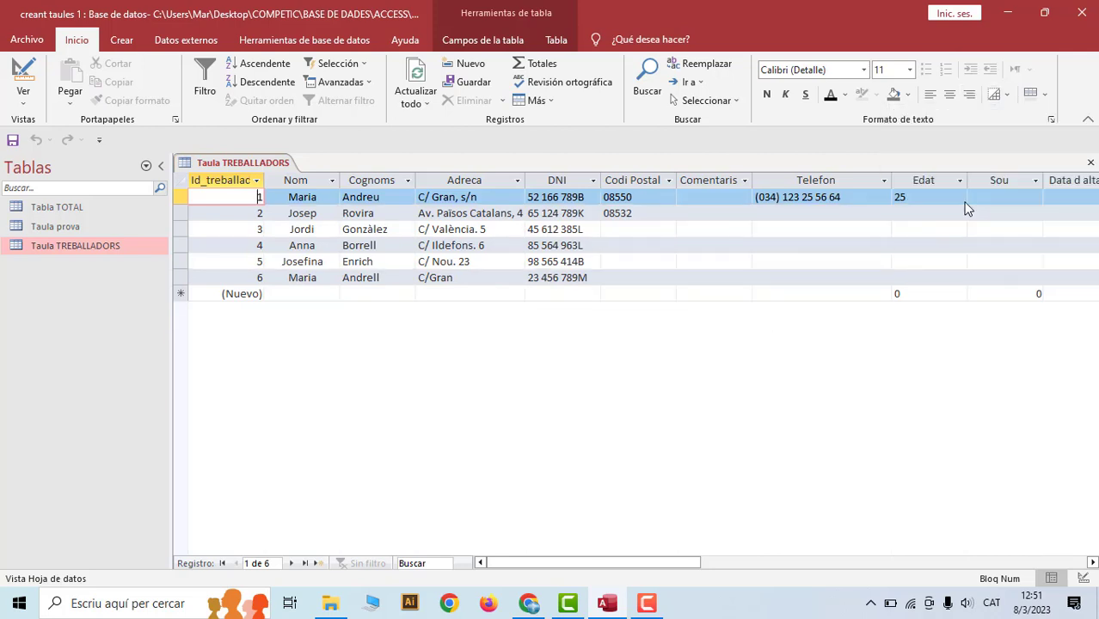
click(1010, 93)
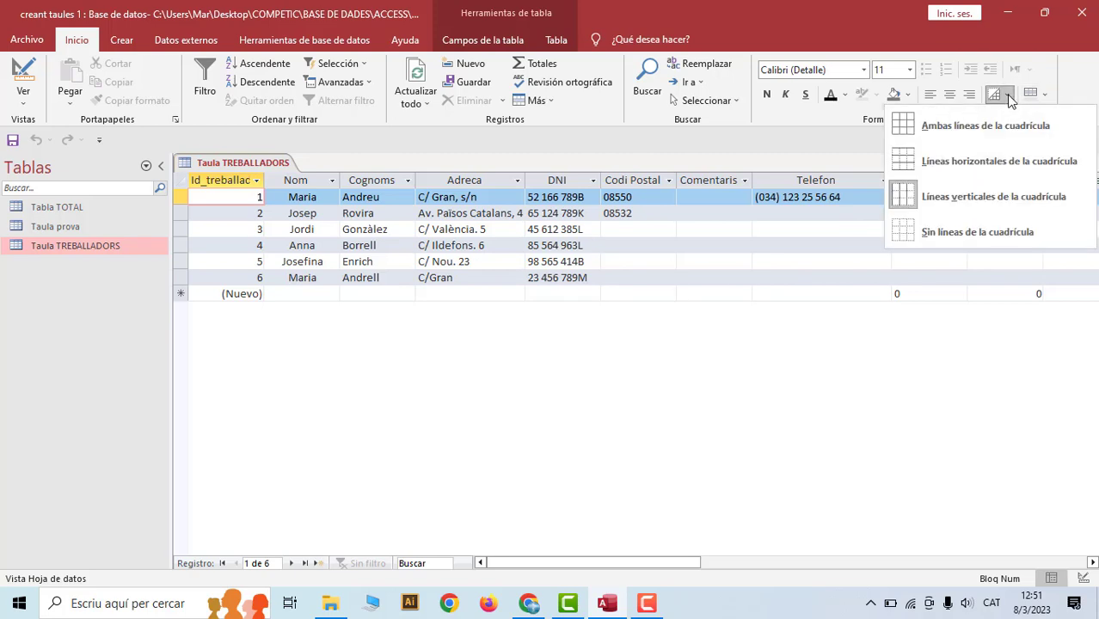
click(942, 232)
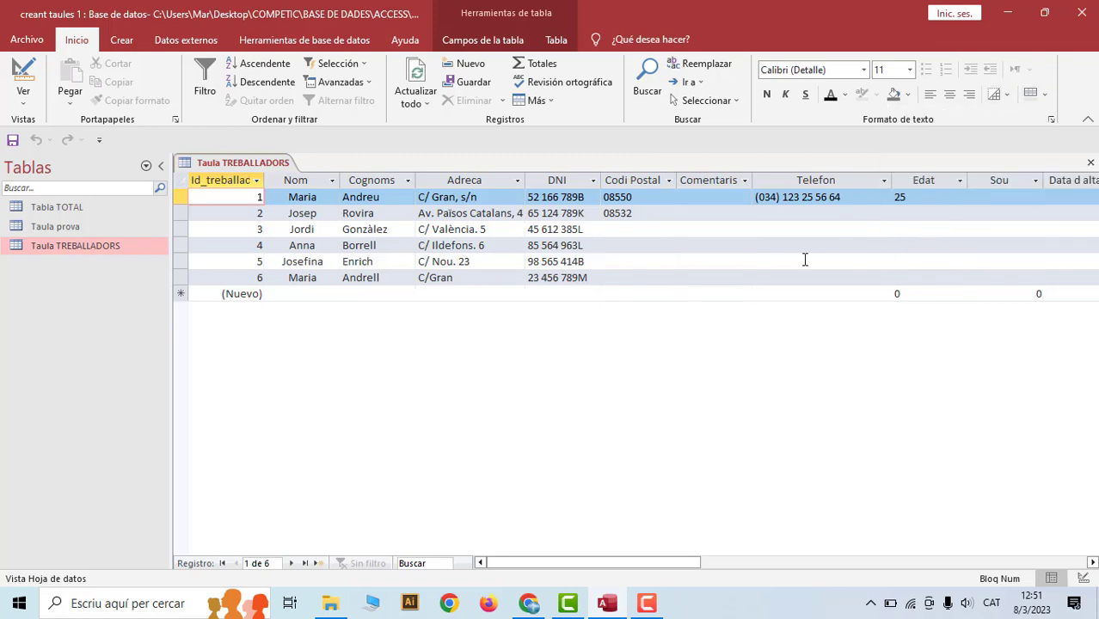
click(1008, 93)
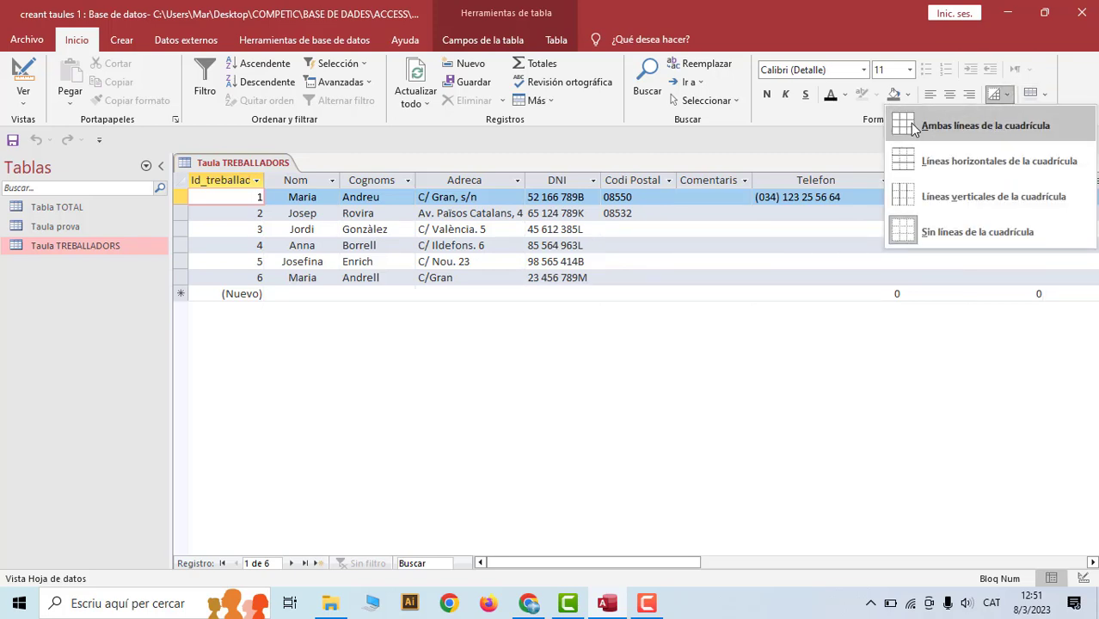
click(933, 126)
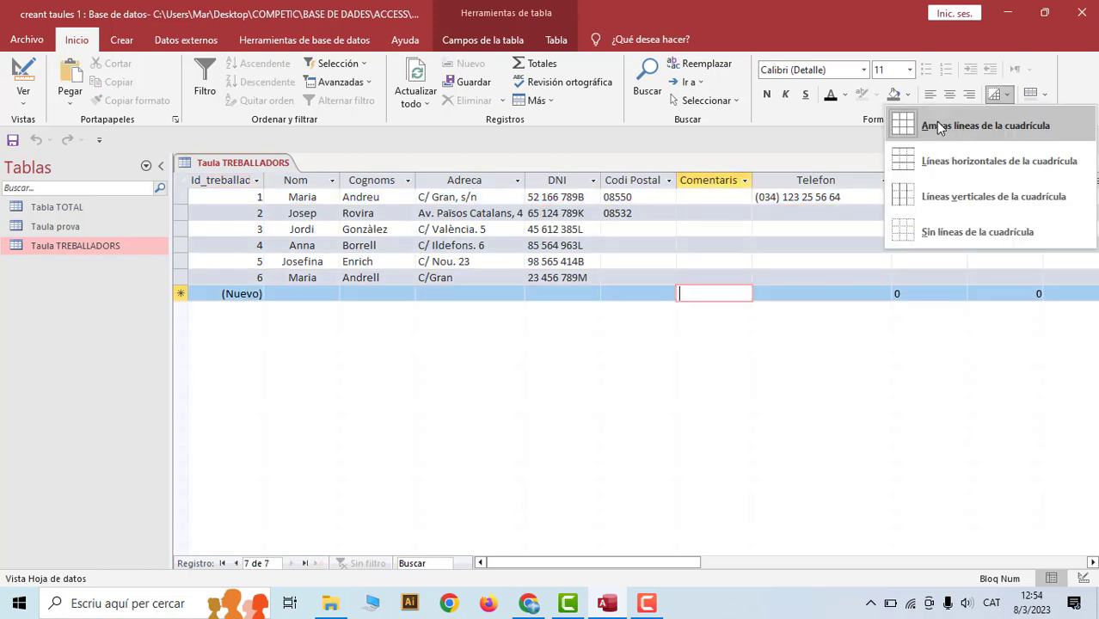
click(933, 125)
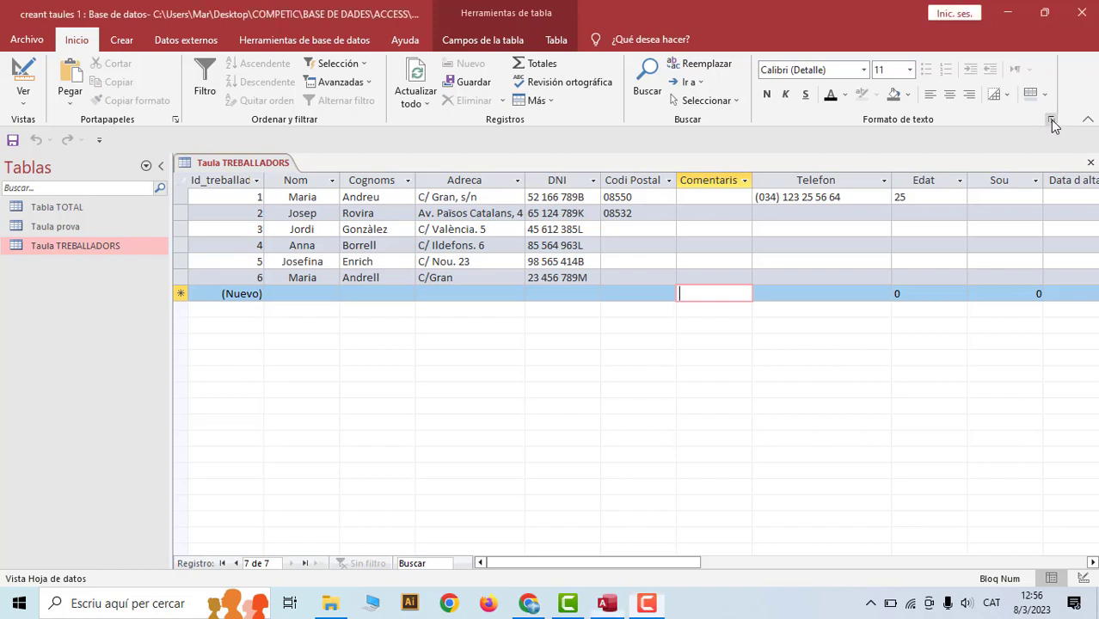
- In Formato de hoja de datos, try cell effects and gridline toggles, then apply a blue background
click(1051, 121)
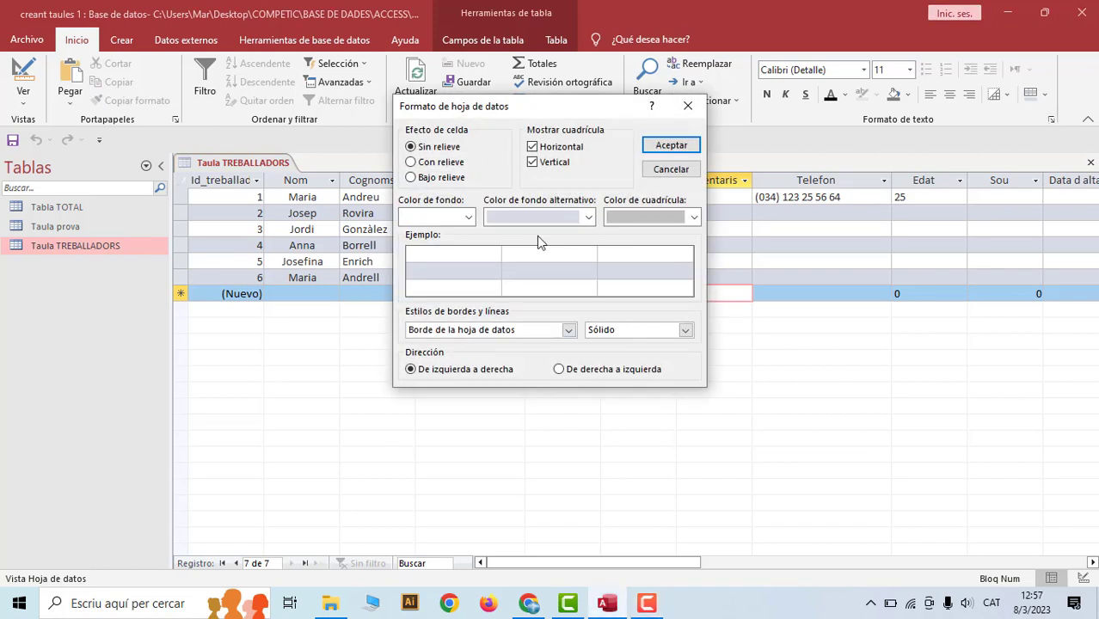
click(413, 163)
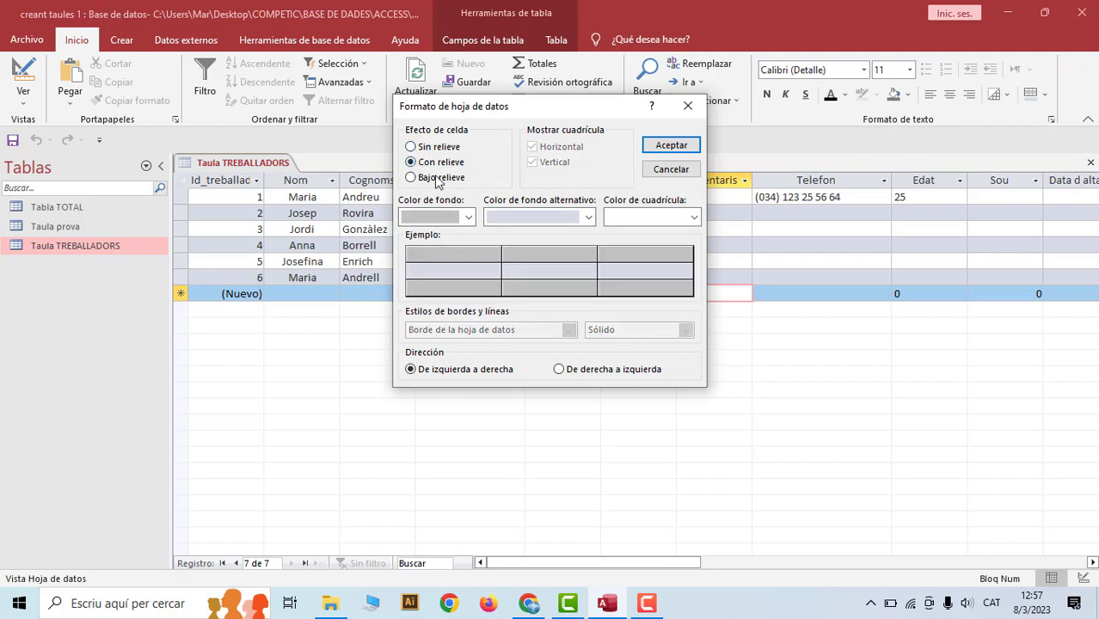
click(412, 177)
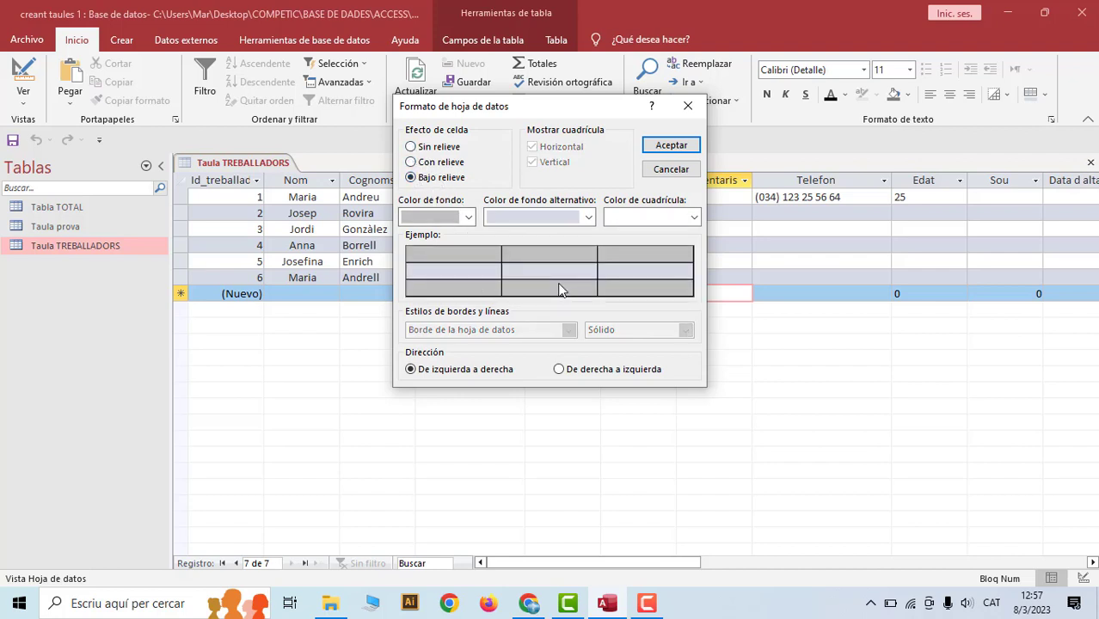
click(411, 147)
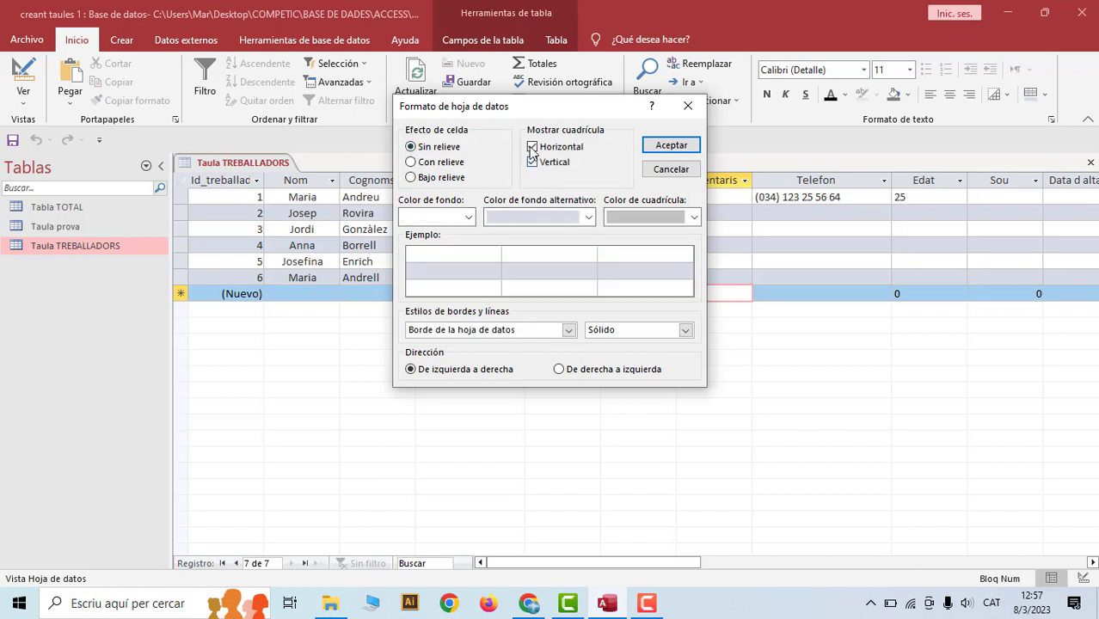
click(534, 147)
click(533, 163)
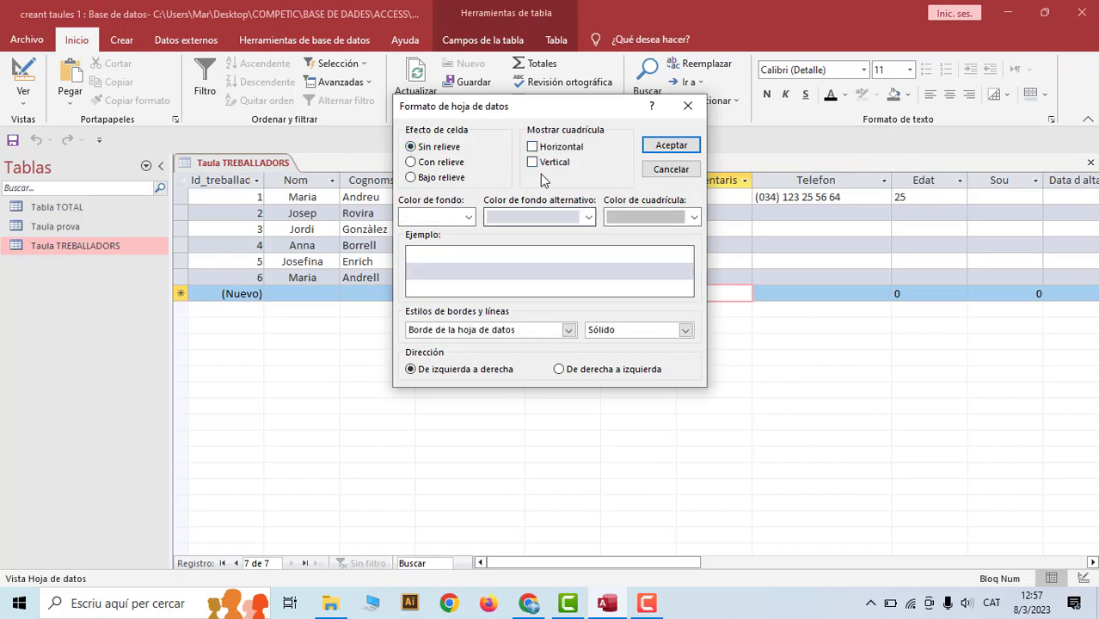
click(533, 162)
click(533, 147)
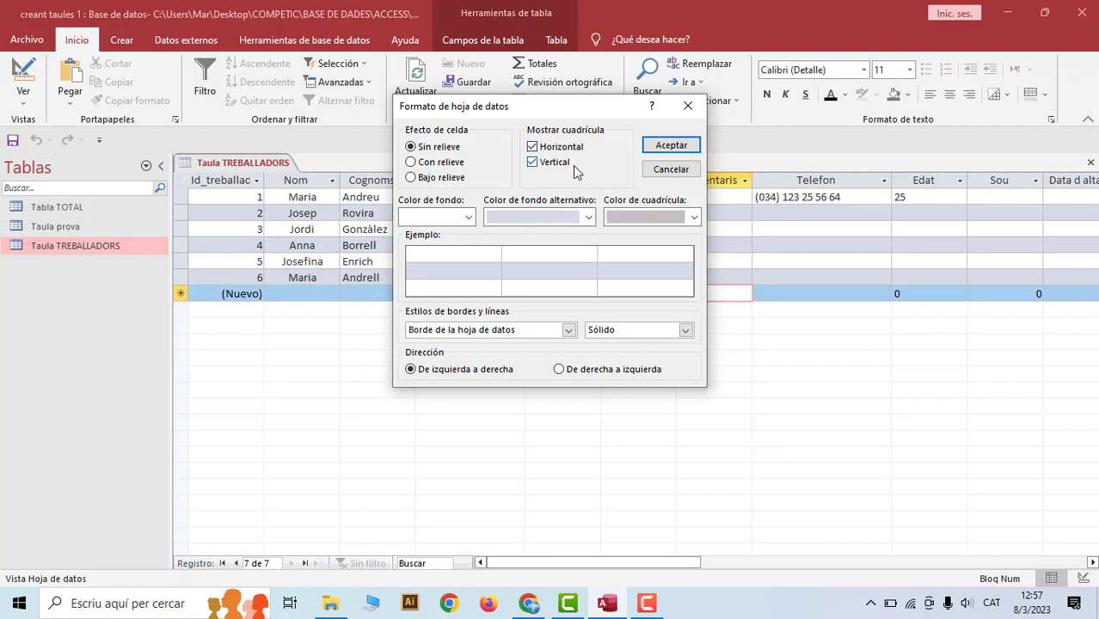
click(465, 216)
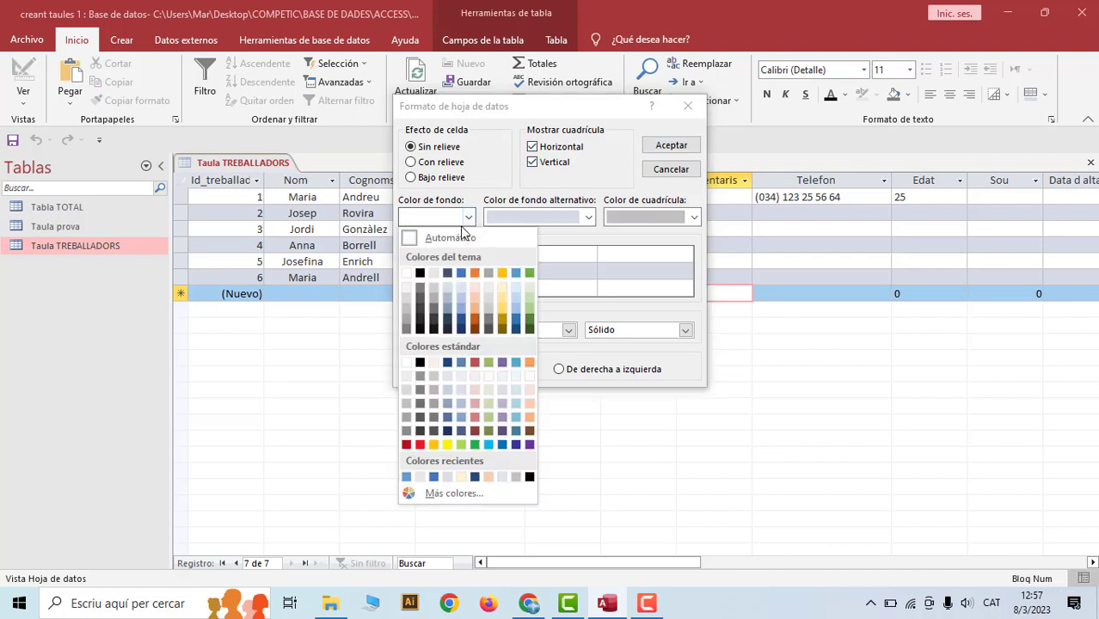
click(460, 274)
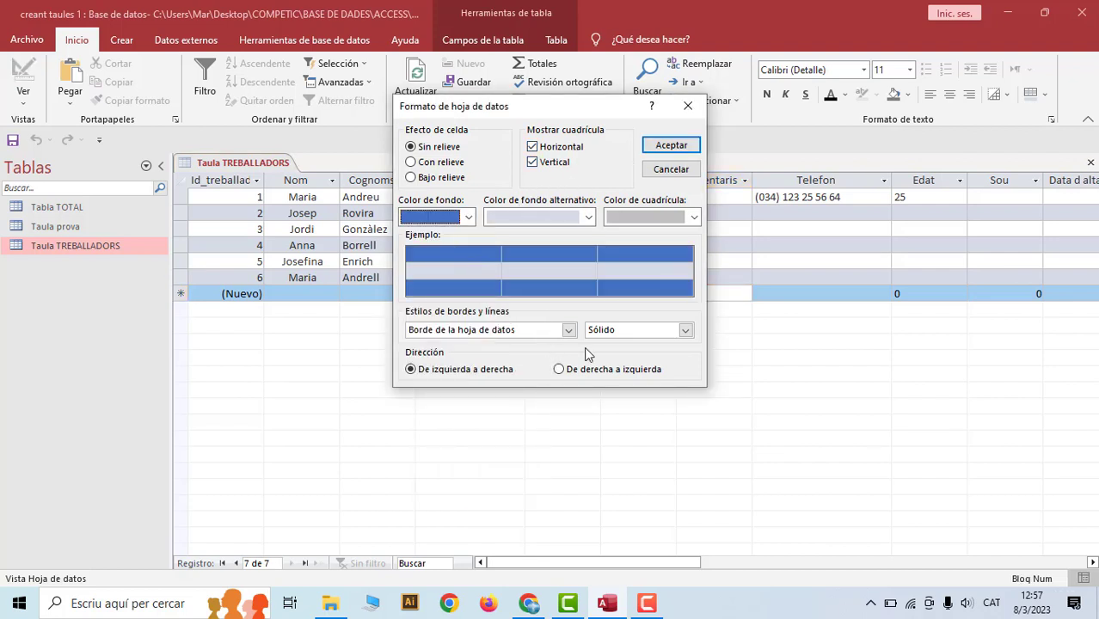
click(669, 146)
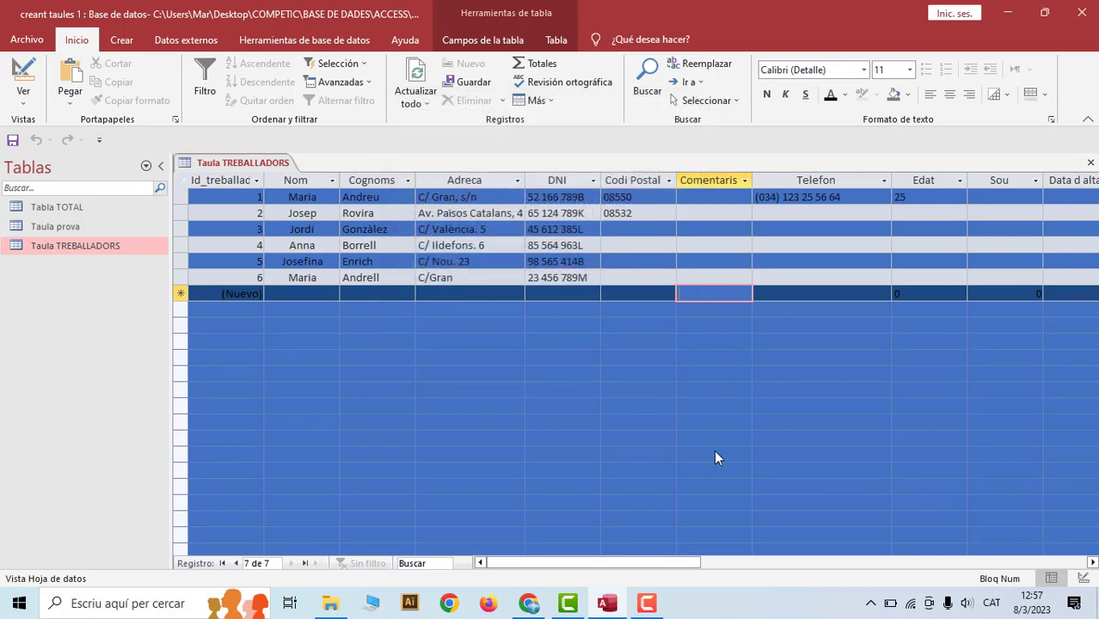
- Reset the background to automatic white and give alternate rows light gold
click(1051, 120)
click(468, 217)
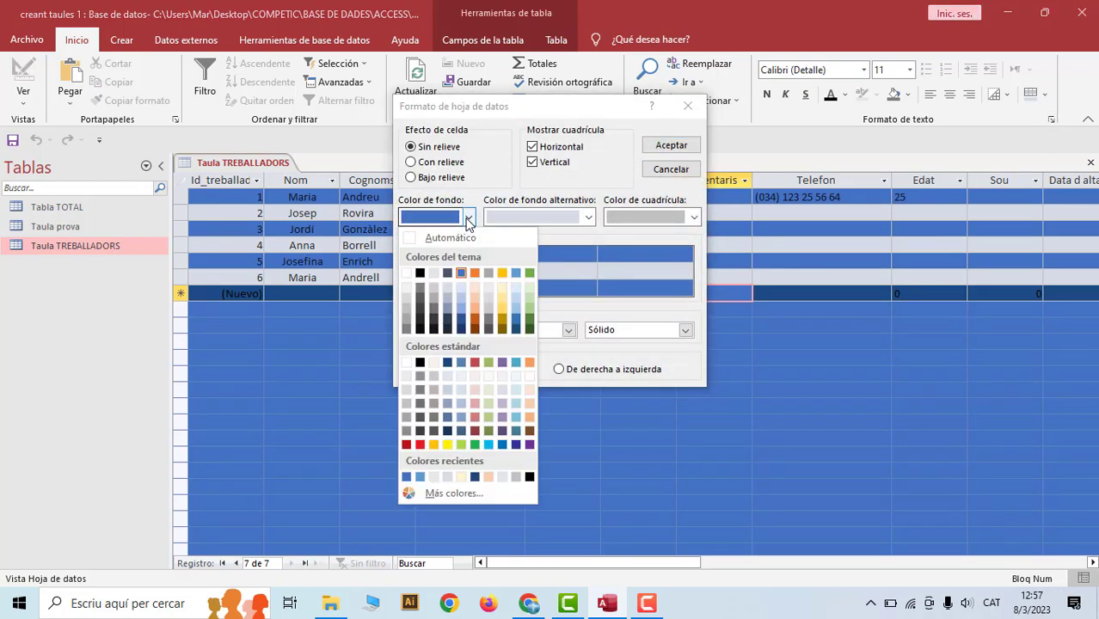
click(448, 237)
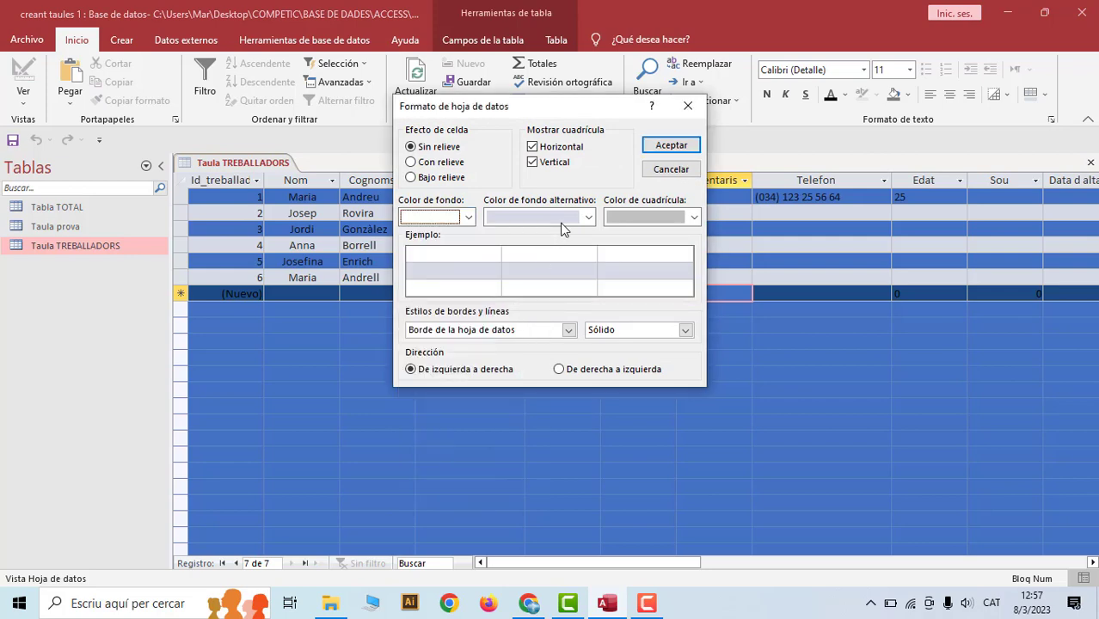
click(669, 146)
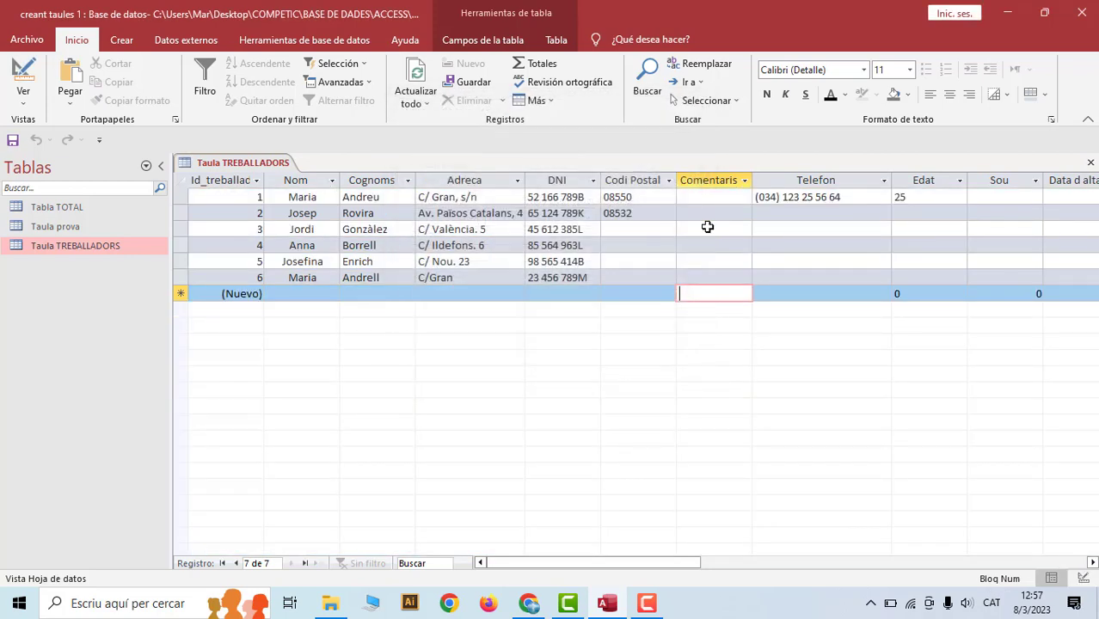
click(1050, 120)
click(590, 216)
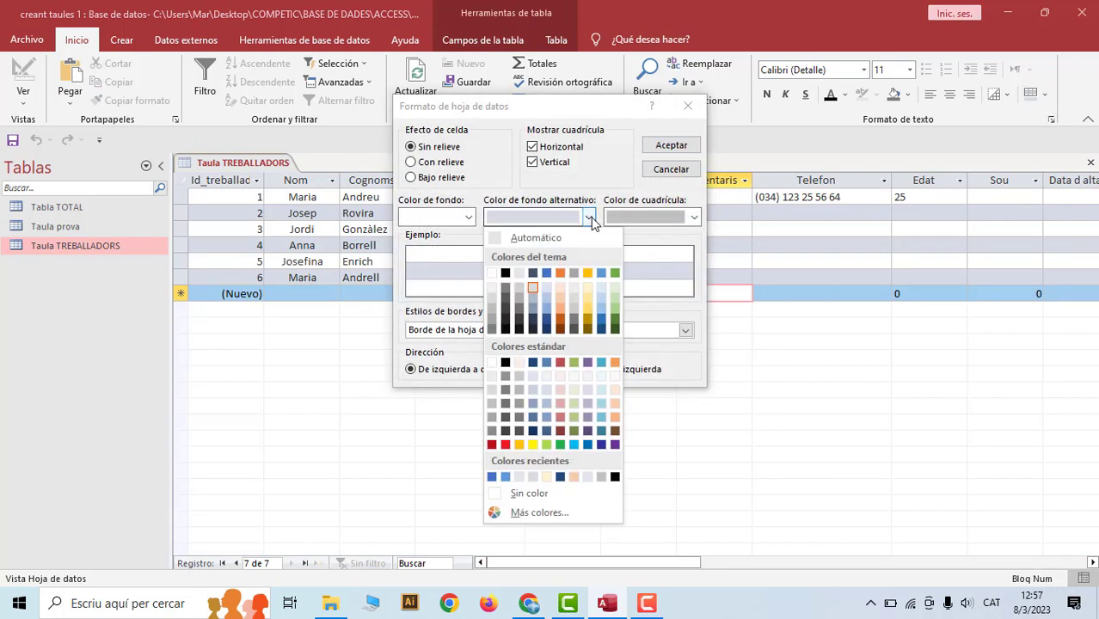
click(588, 287)
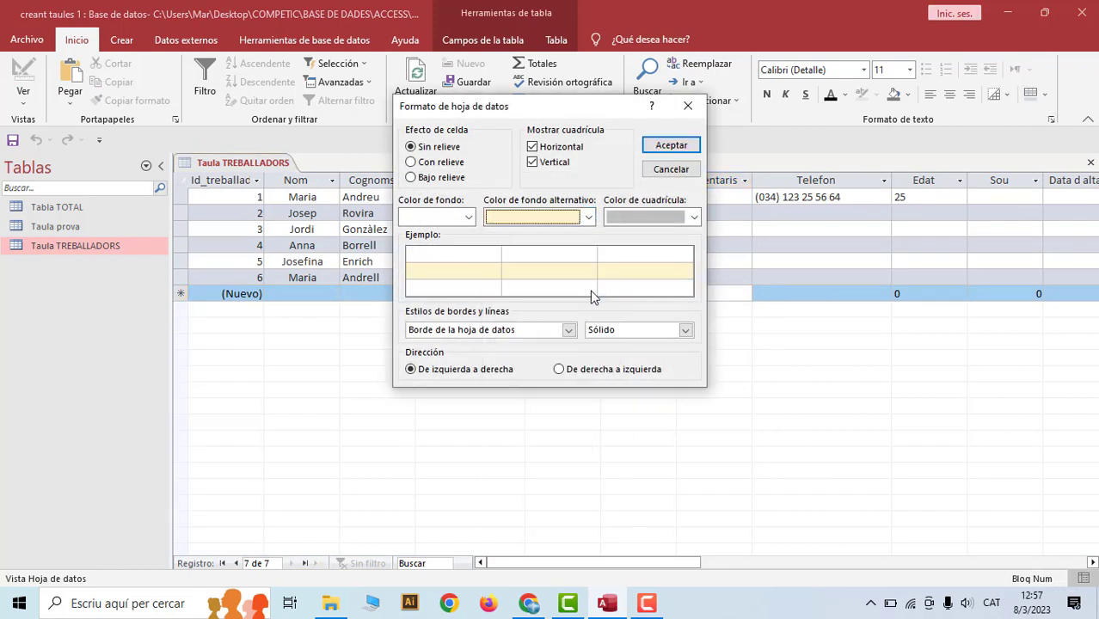
click(672, 145)
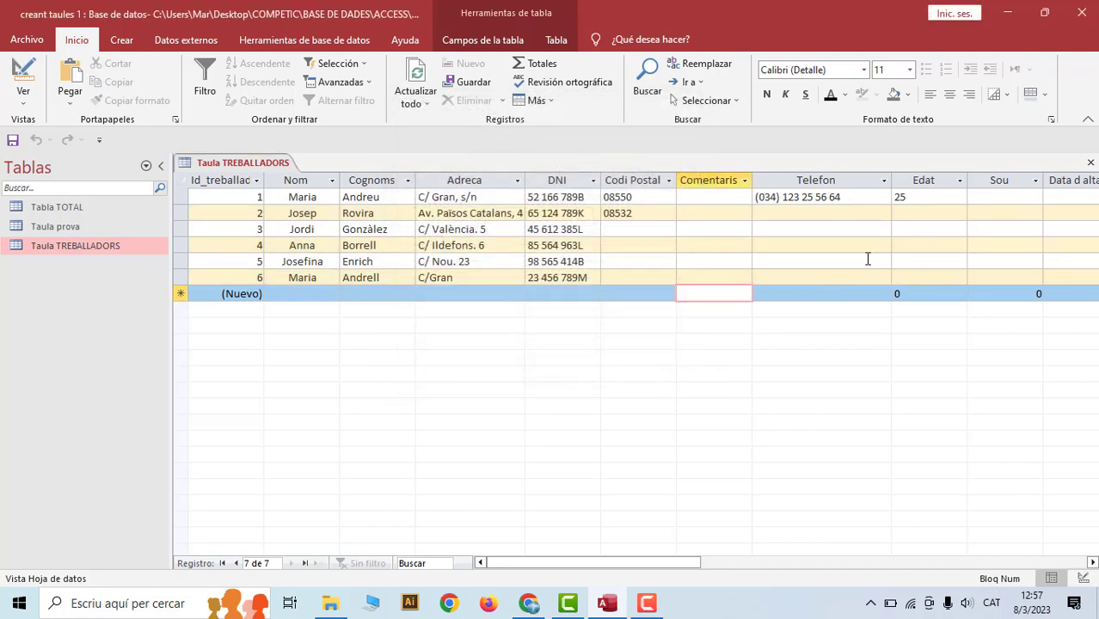
- Set the datasheet gridline colour to black (Automático)
click(1050, 119)
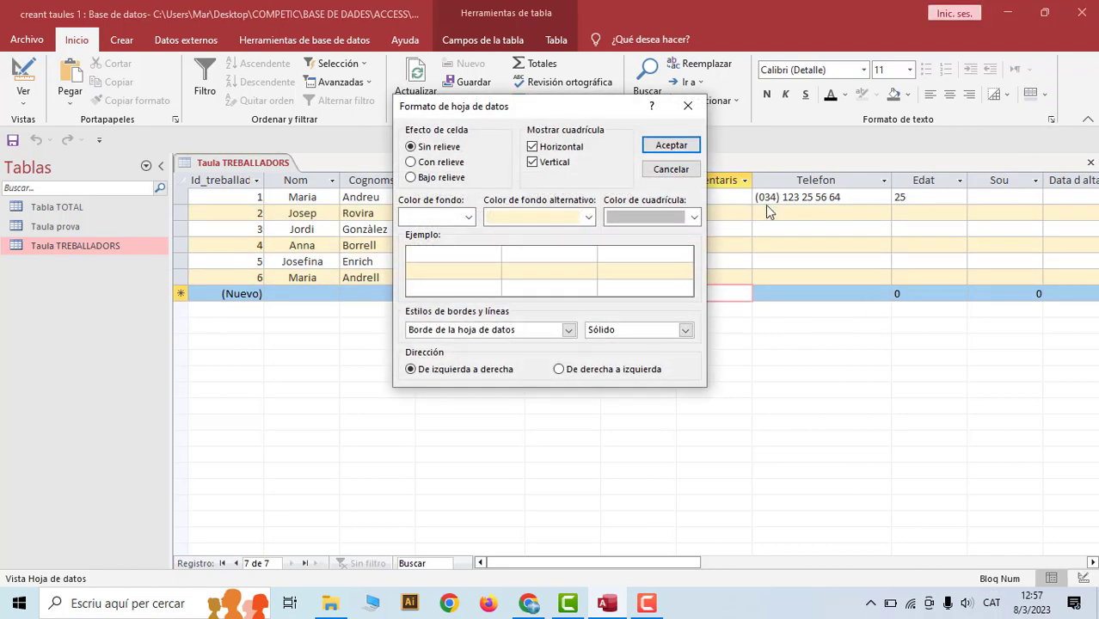
click(693, 218)
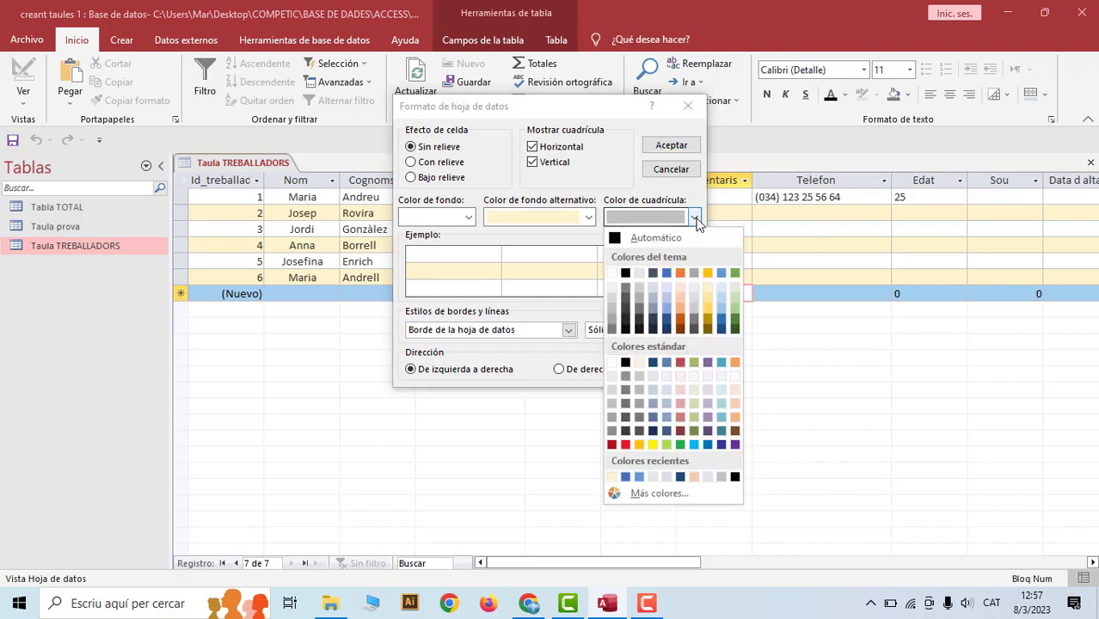
click(627, 239)
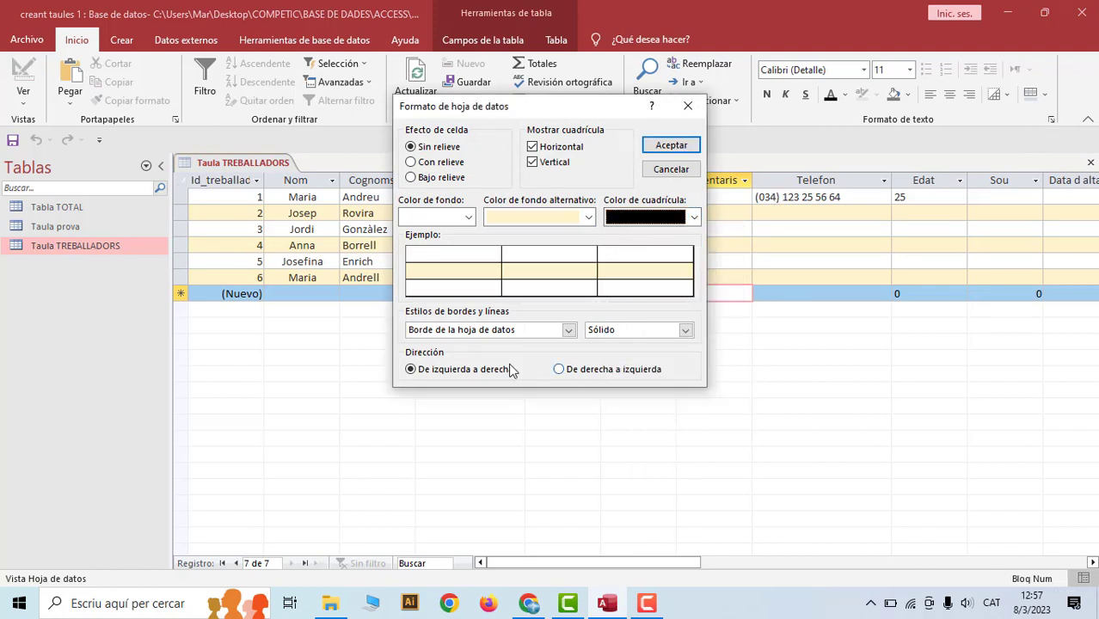
click(675, 146)
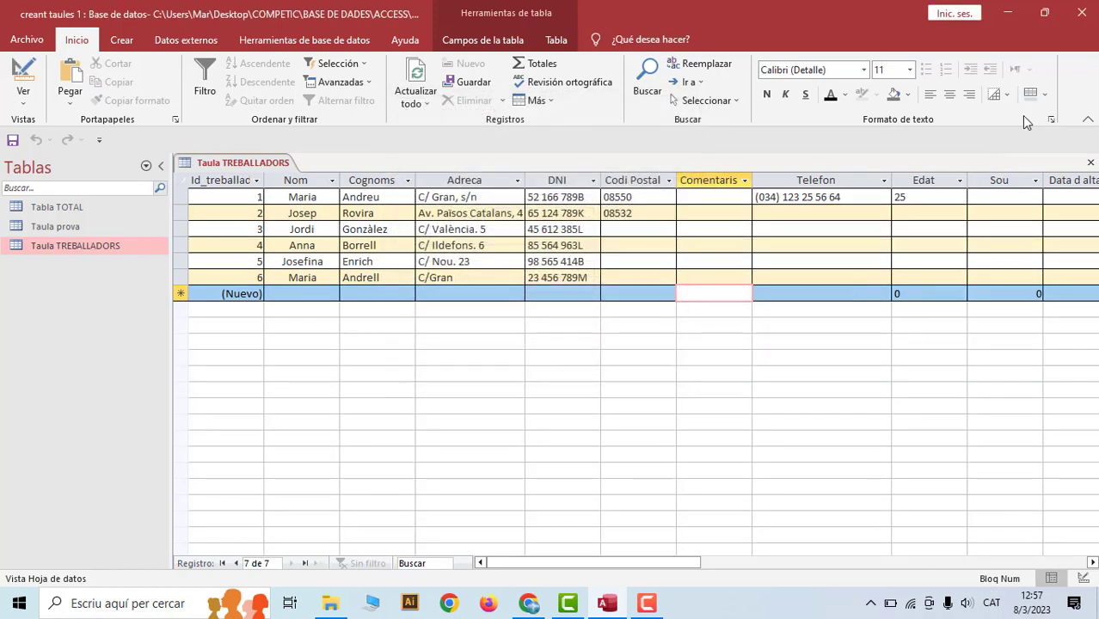
click(1051, 120)
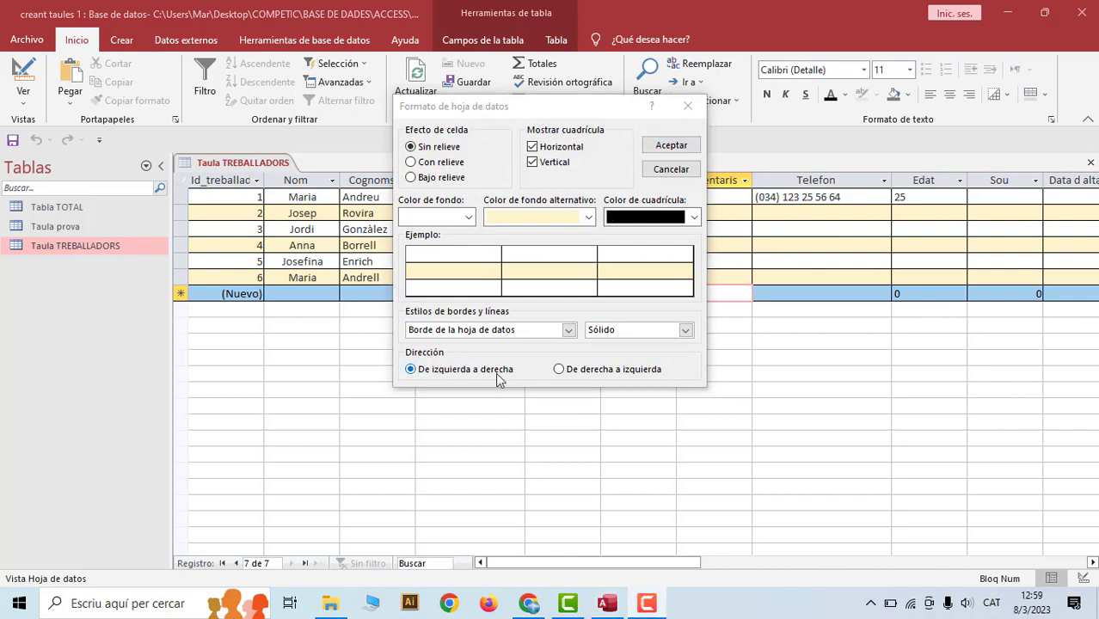
- Apply De derecha a izquierda to the datasheet, then select De izquierda a derecha again
click(559, 370)
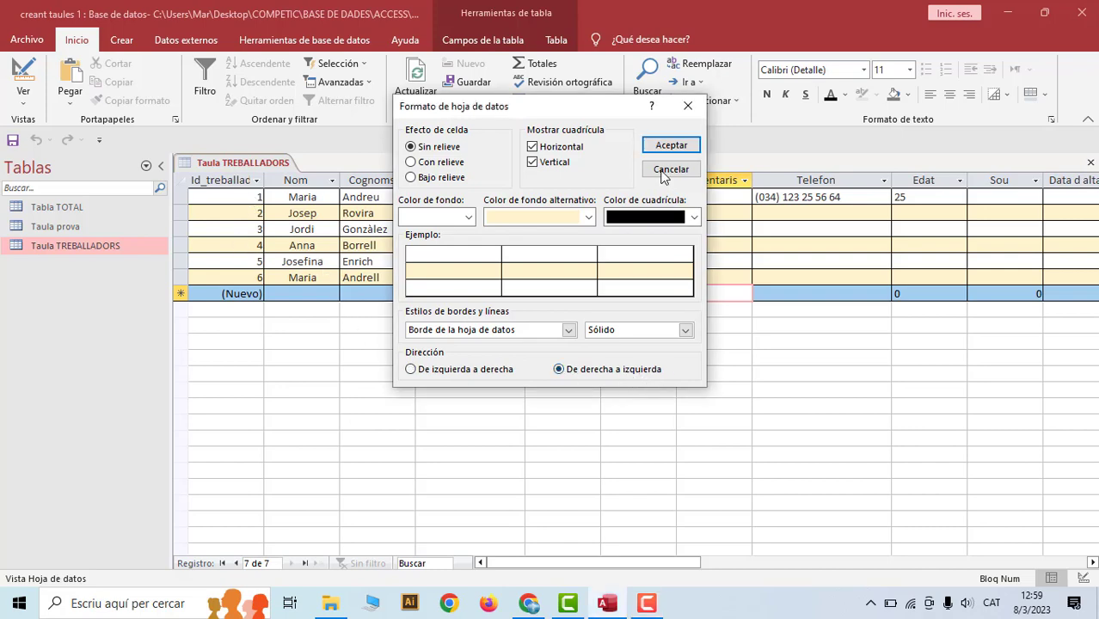
click(668, 147)
drag(692, 568, 747, 583)
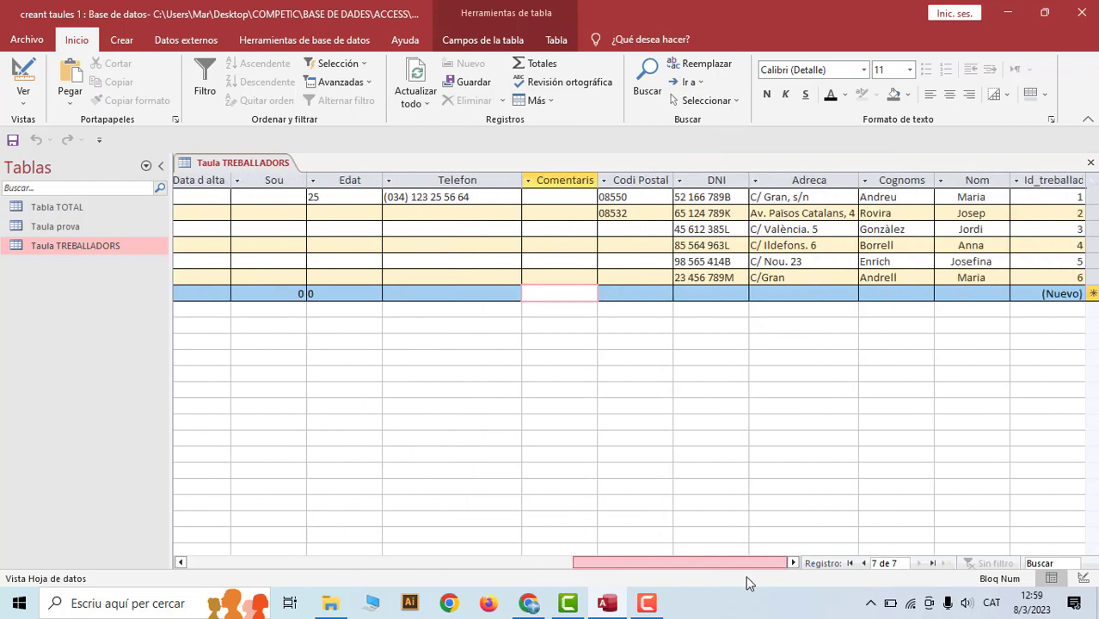
click(1050, 120)
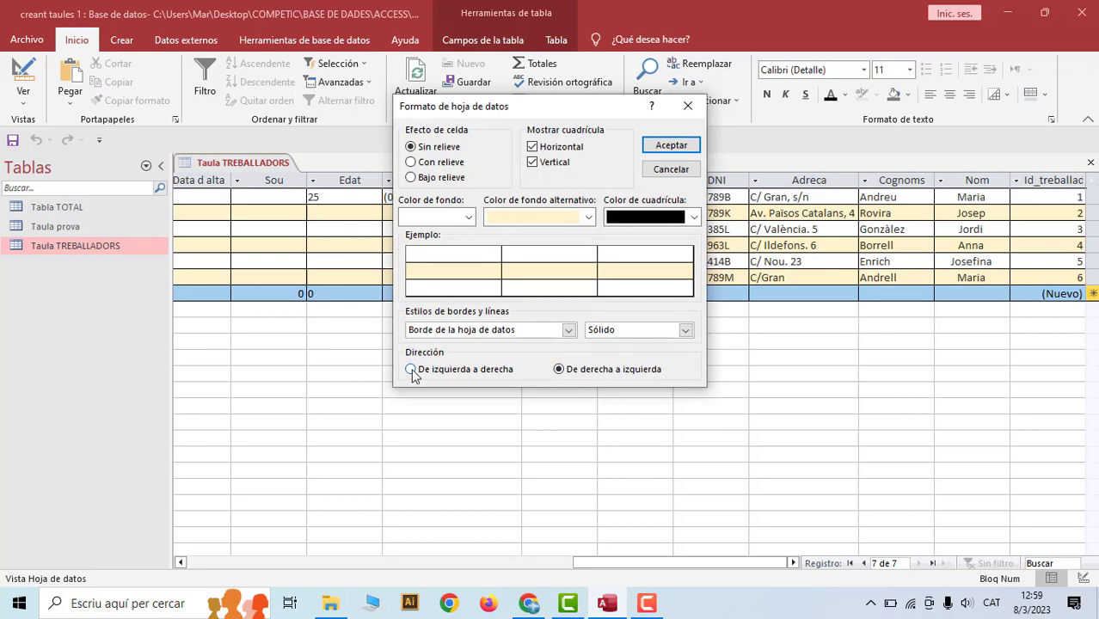
click(421, 371)
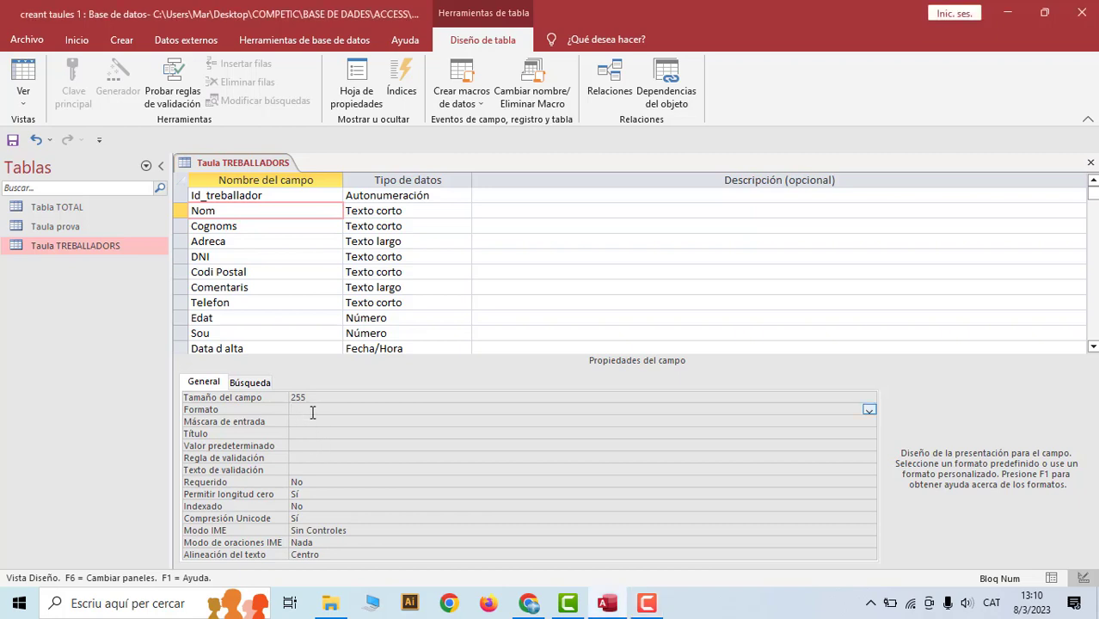
- Set Nom's Formato to < for lowercase, save the design and view the records
text(<)
right_click(232, 164)
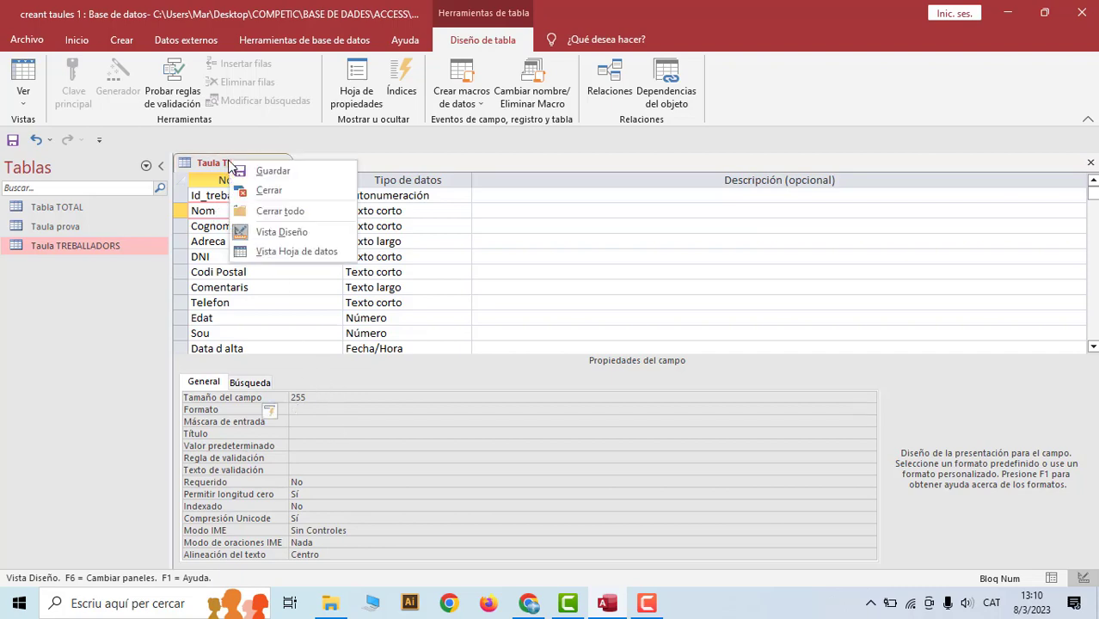
click(252, 171)
click(30, 73)
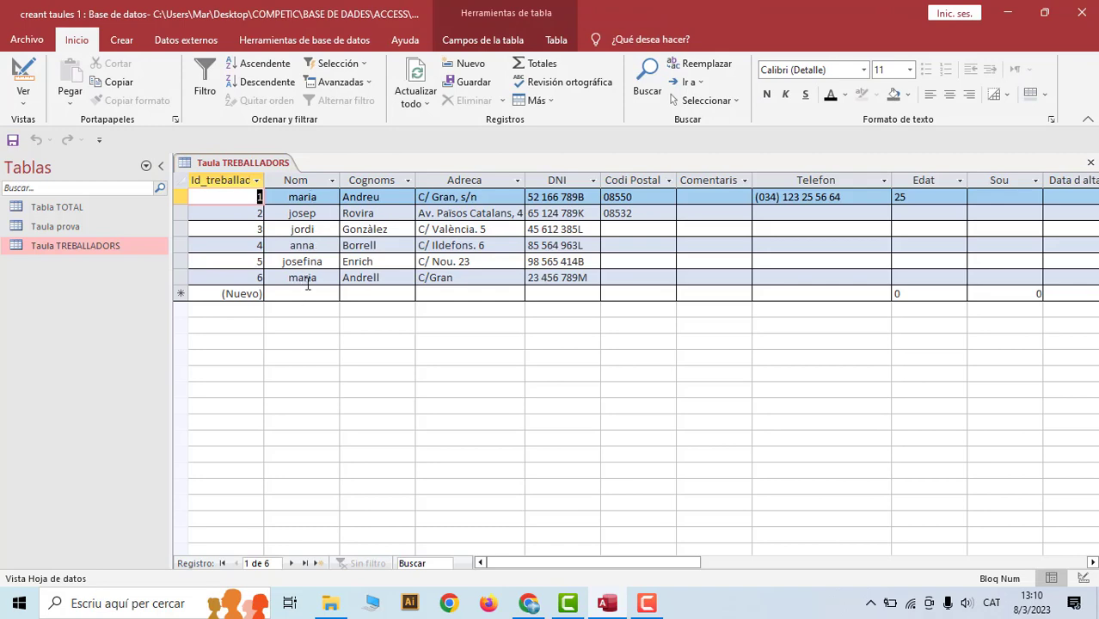
- Change Nom's Formato to > for capitals and check the records in Datasheet view
click(23, 77)
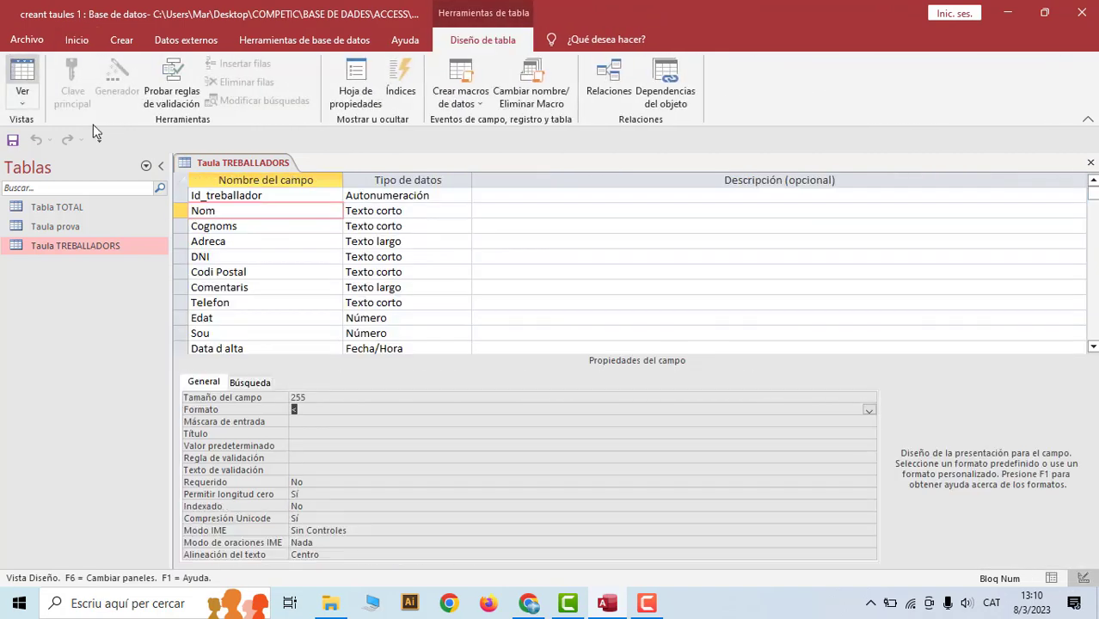
click(302, 411)
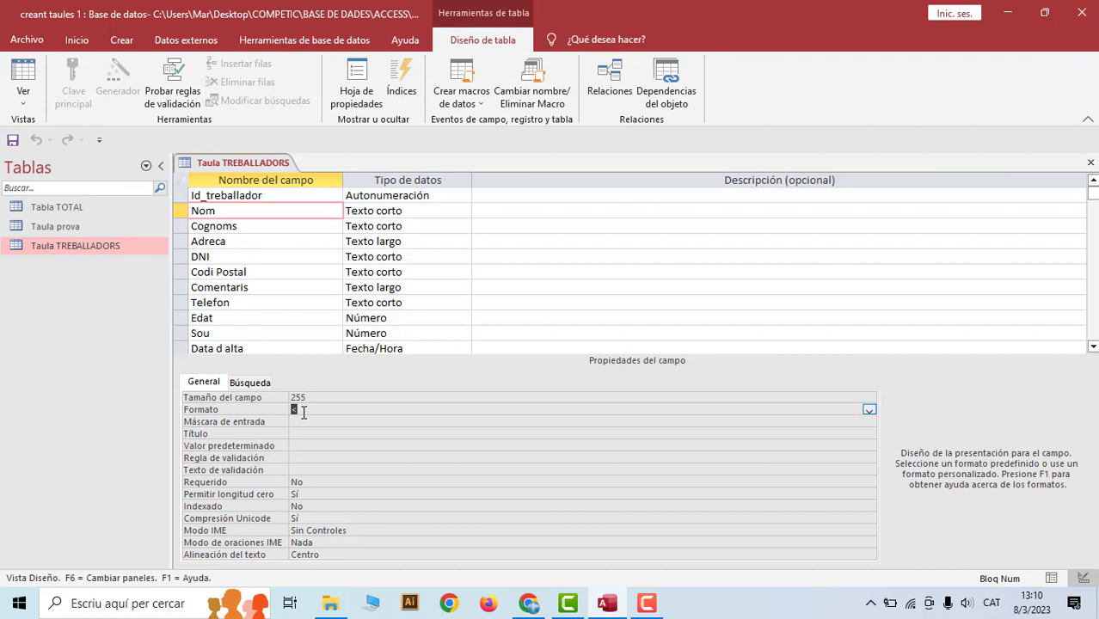
text(>)
right_click(222, 161)
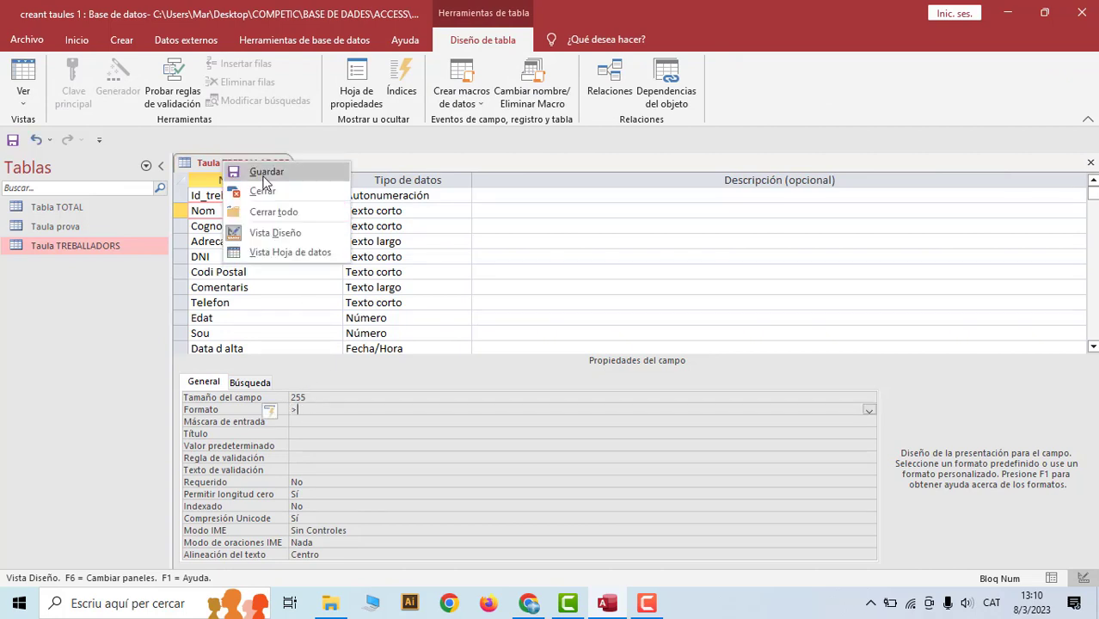
click(257, 253)
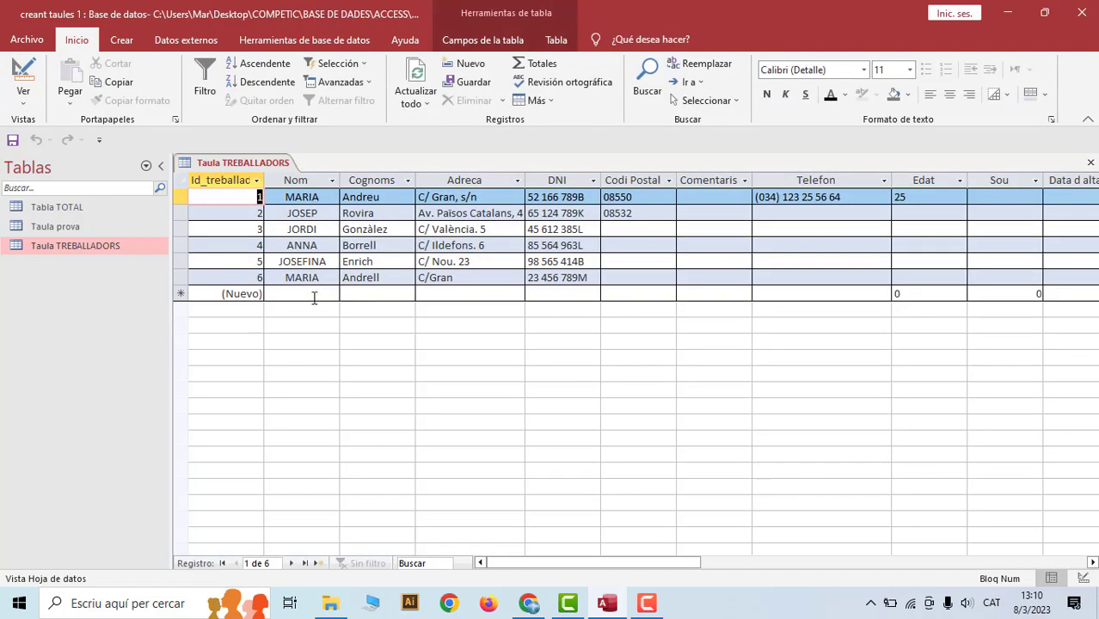
click(26, 81)
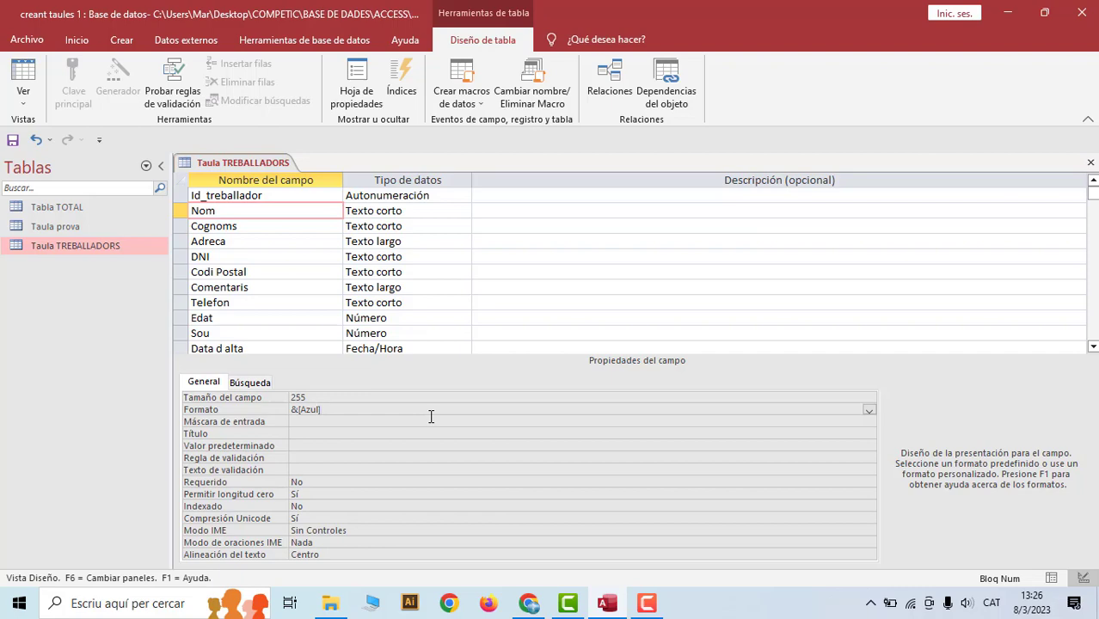
- Save the design and view the names with the &[Azul] blue format
right_click(232, 165)
click(249, 180)
click(24, 76)
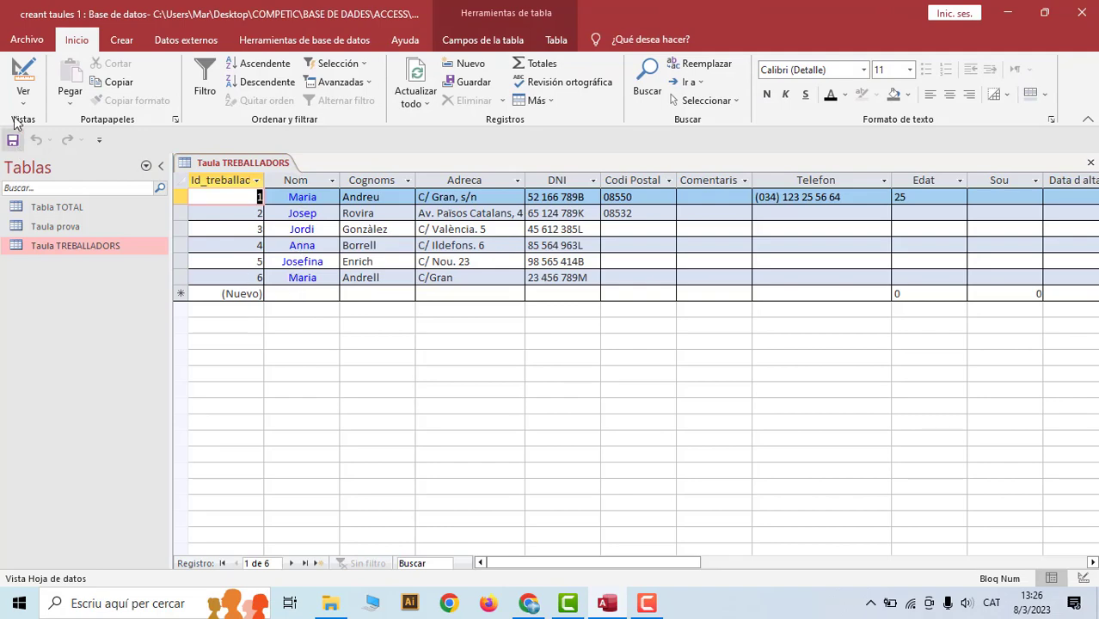
click(24, 79)
- Strip Nom's format to plain [Azul], save, and check the blue names
click(300, 410)
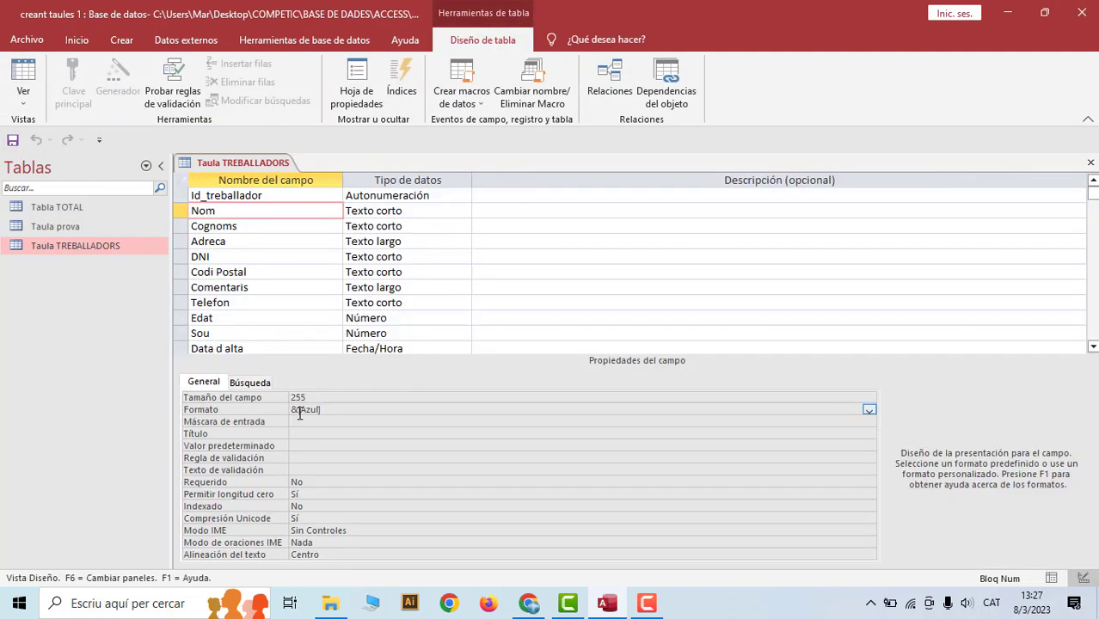
drag(299, 411, 290, 410)
key(Delete)
right_click(225, 165)
click(74, 114)
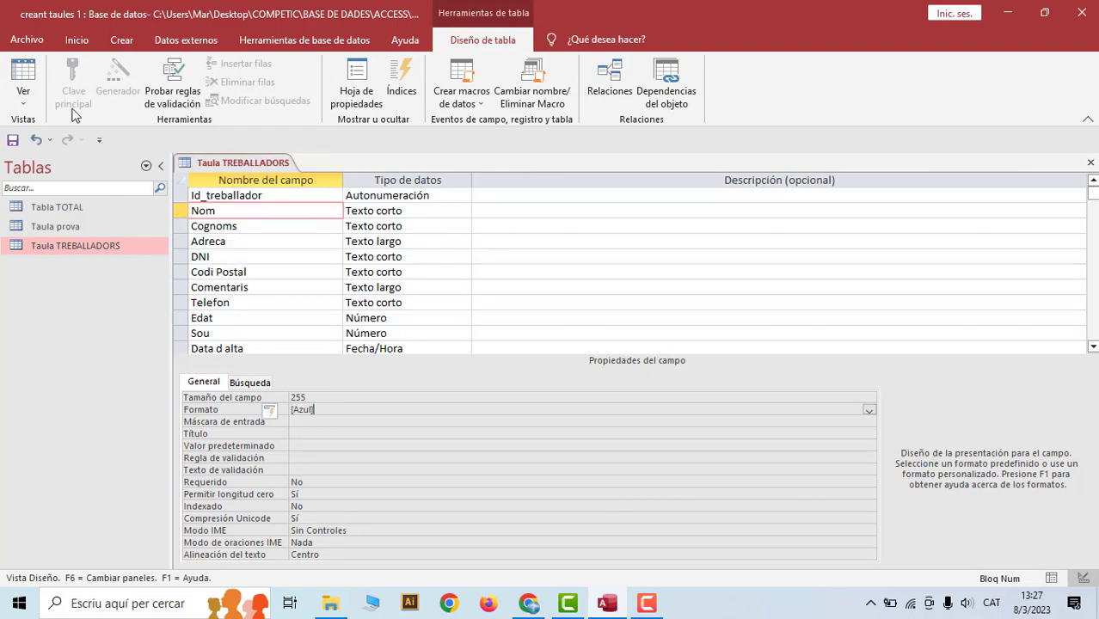
click(20, 72)
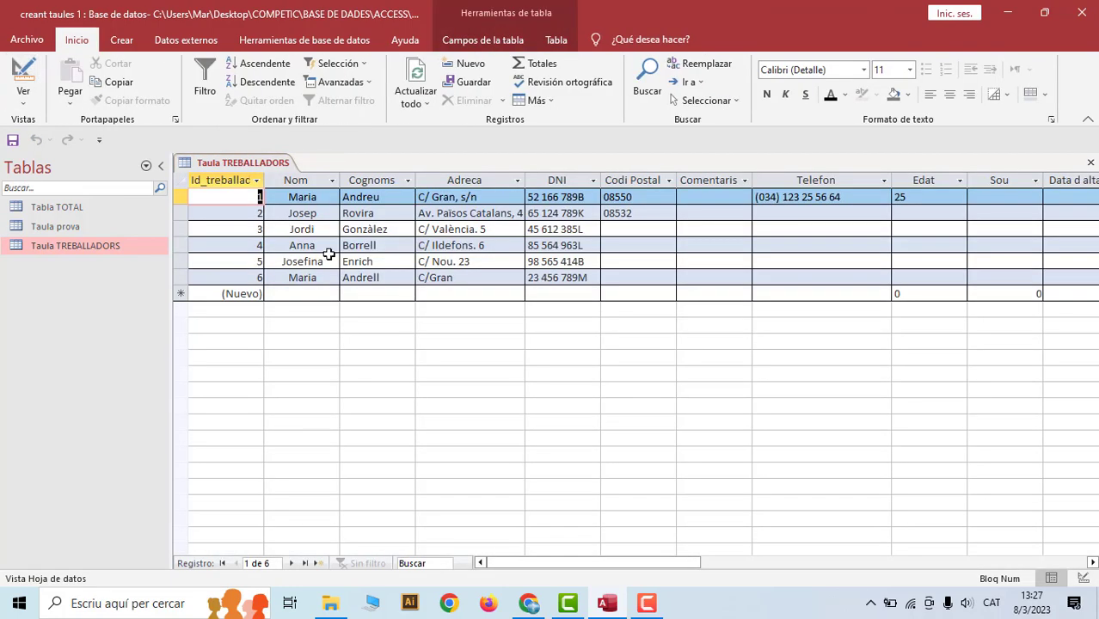
click(20, 72)
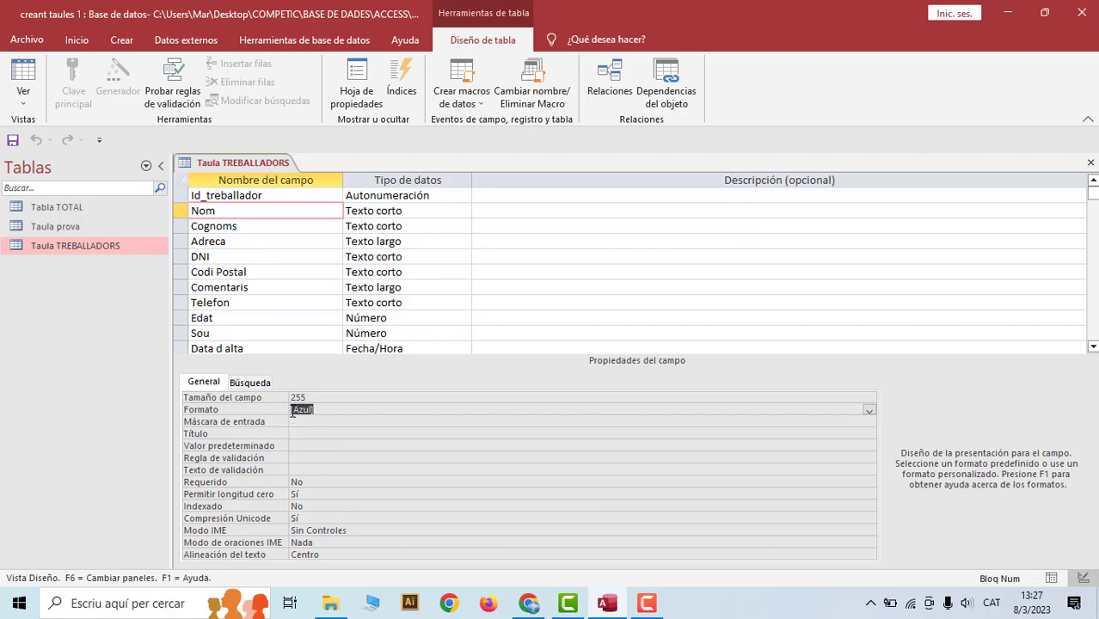
- Change Nom's format back to &[Azul], save, and check the records
click(292, 410)
text(&)
right_click(237, 165)
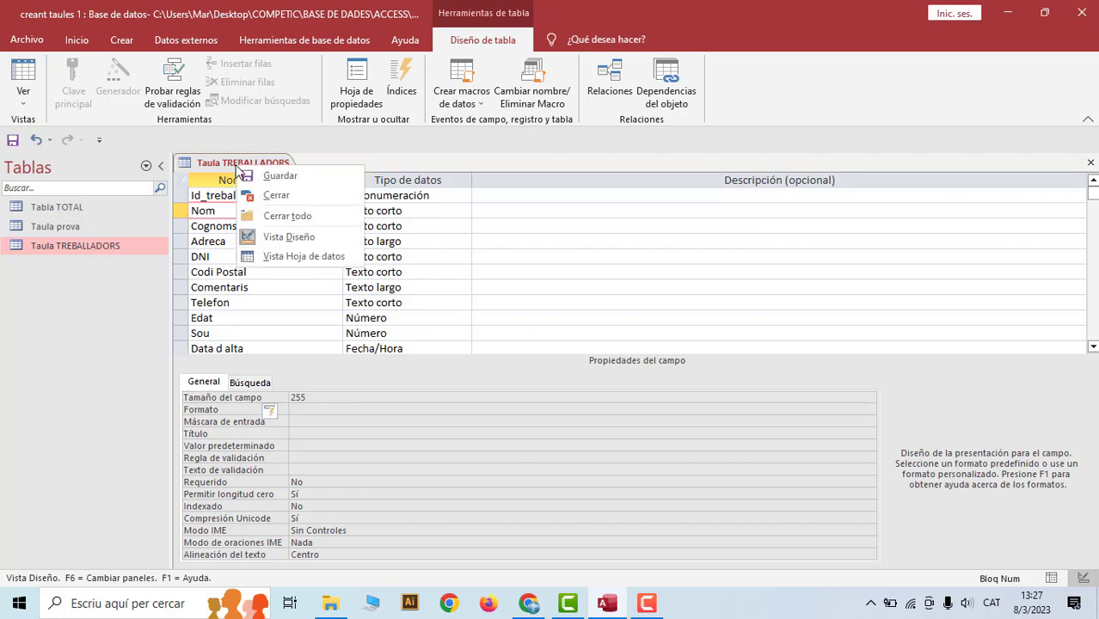
click(252, 175)
click(21, 93)
click(21, 93)
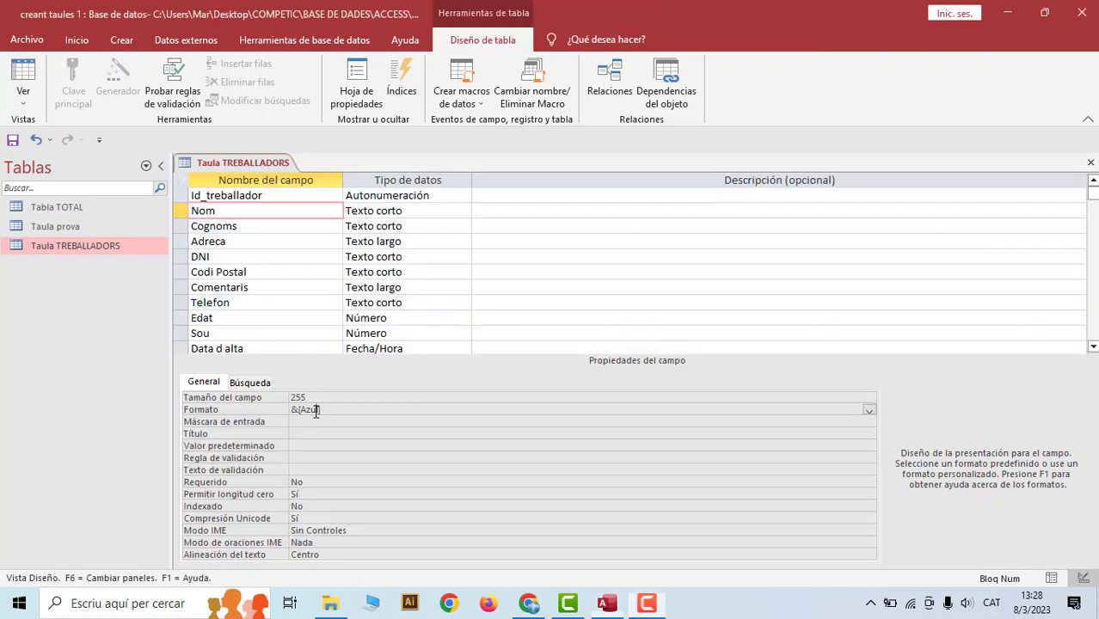
- Replace the & with < to make <[Azul], save, and view the lowercase blue names
click(294, 410)
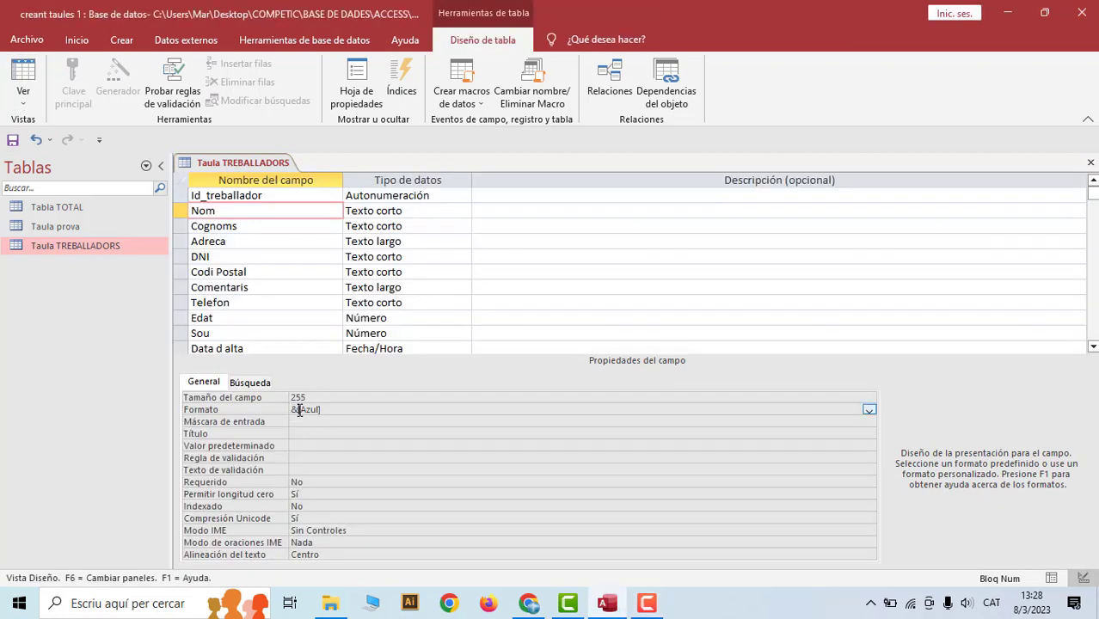
double_click(296, 410)
text(<)
right_click(225, 164)
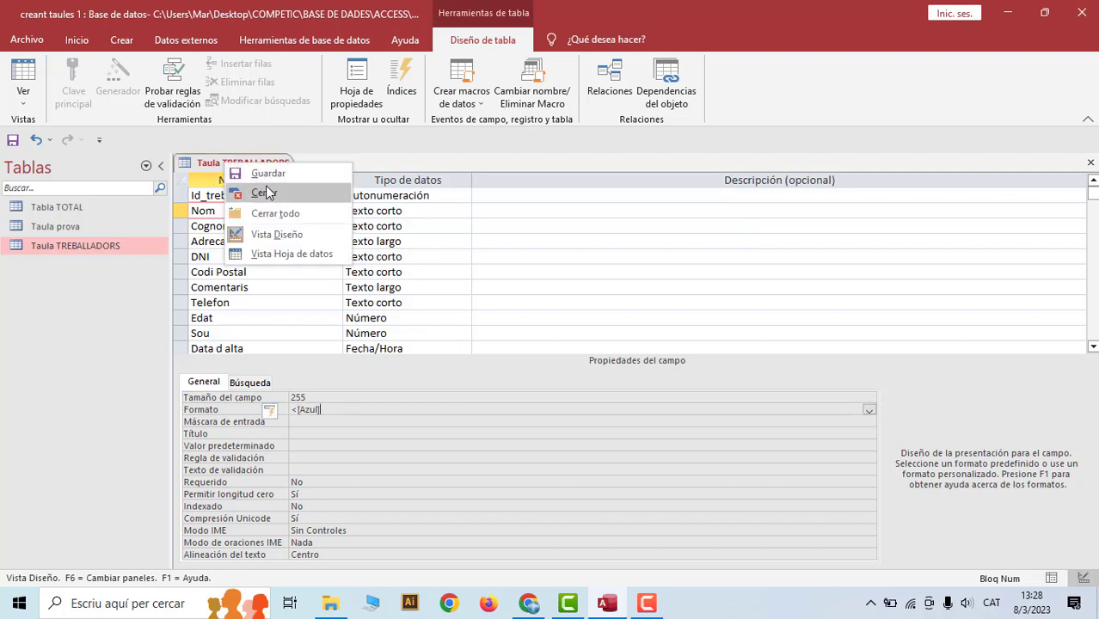
click(267, 174)
click(23, 76)
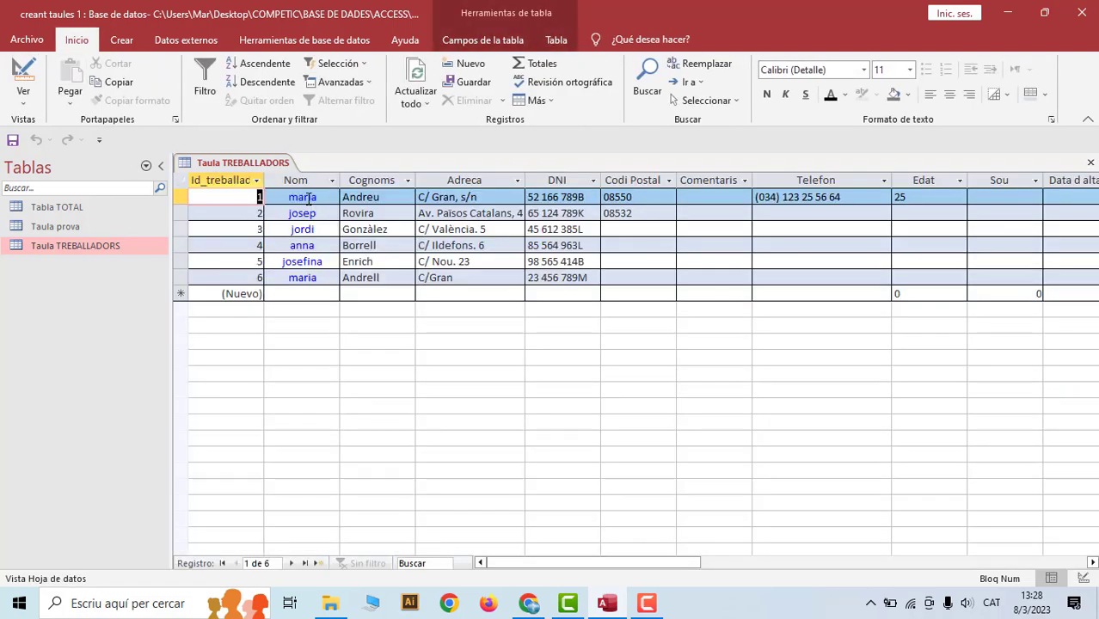
click(24, 76)
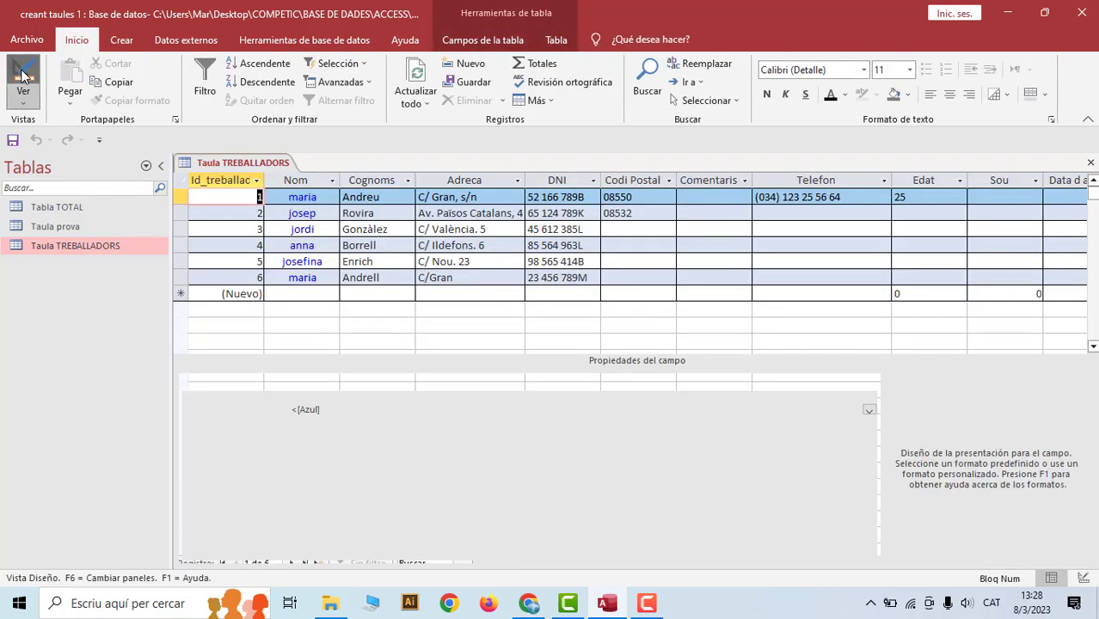
click(293, 411)
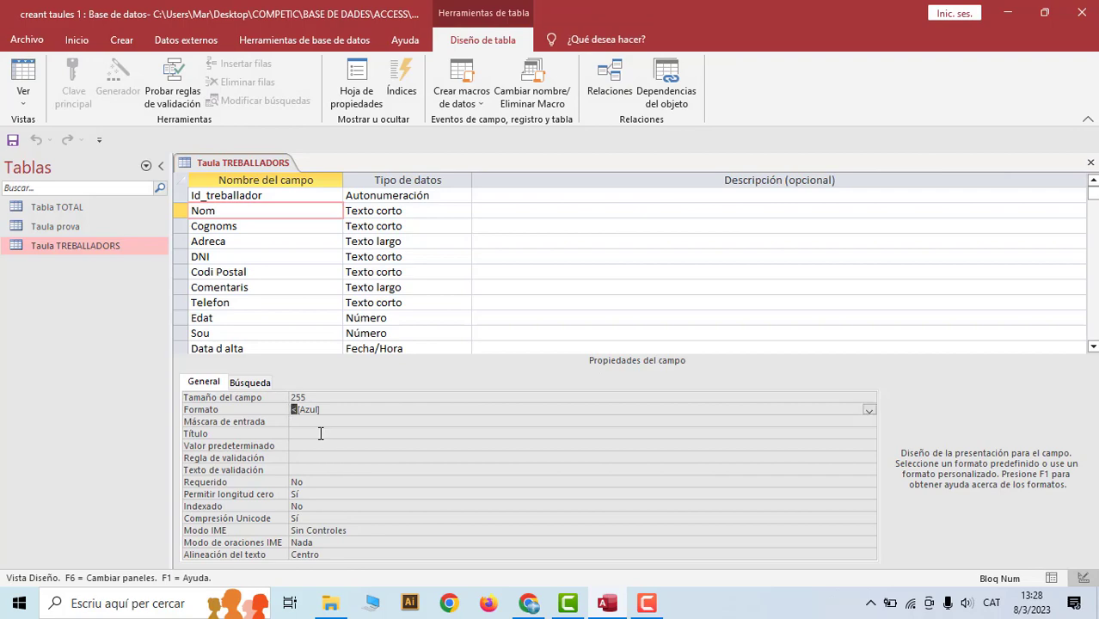
- Change Nom's format to >[Azul], then review the colour names in the FORMATS PERSONALITZATS notes
text(>)
right_click(240, 164)
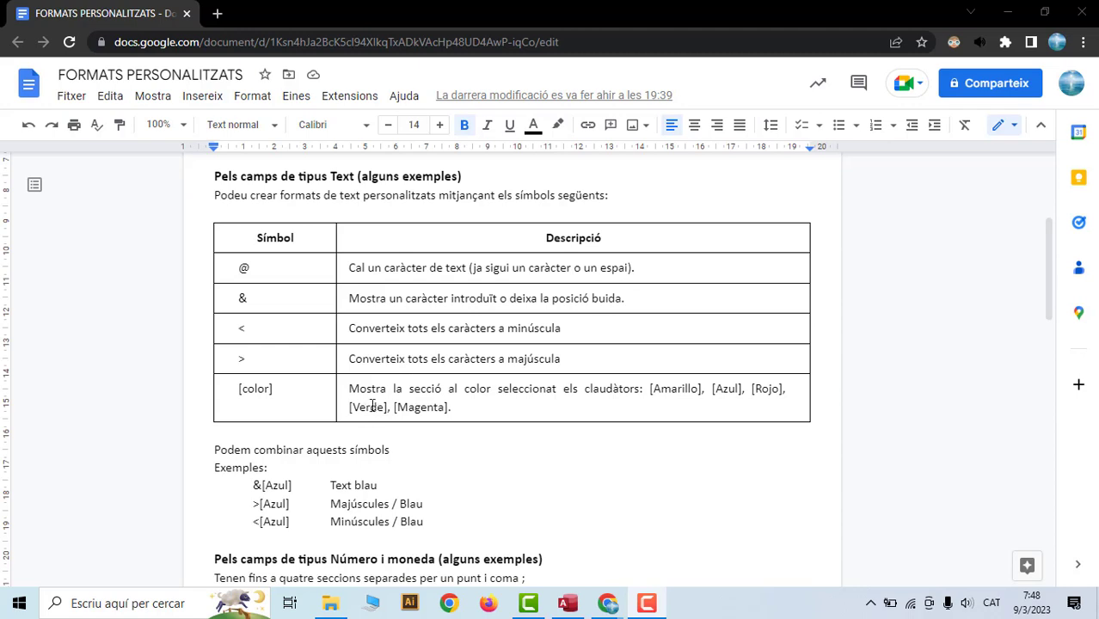
click(452, 411)
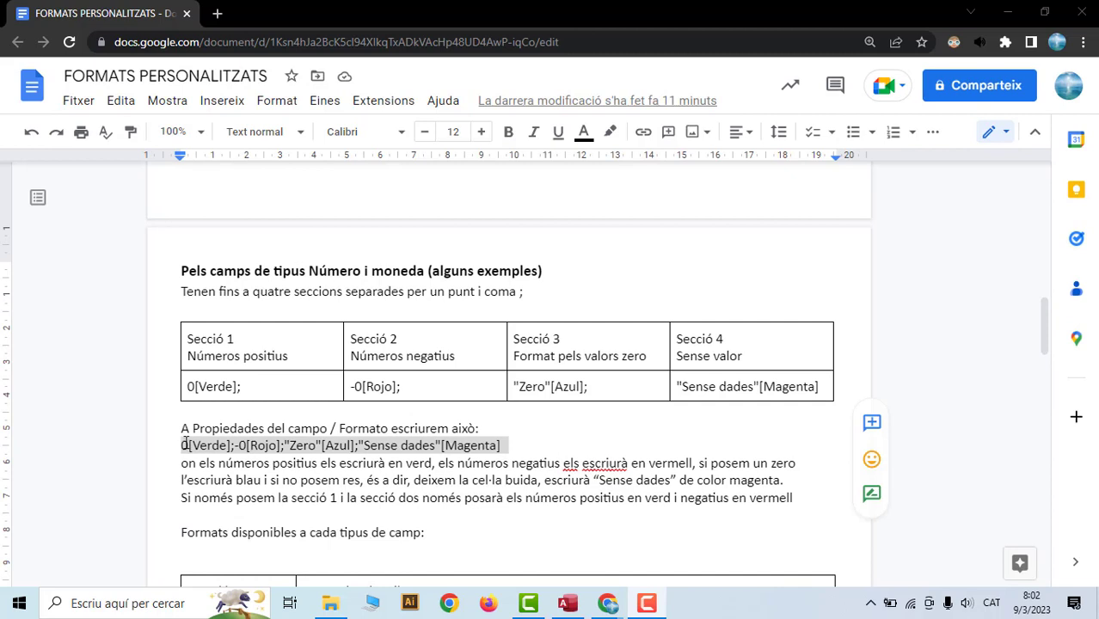
- Copy the line 0[Verde];-0[Rojo];"Zero"[Azul];"Sense dades"[Magenta] and switch back to Access
drag(183, 445, 506, 445)
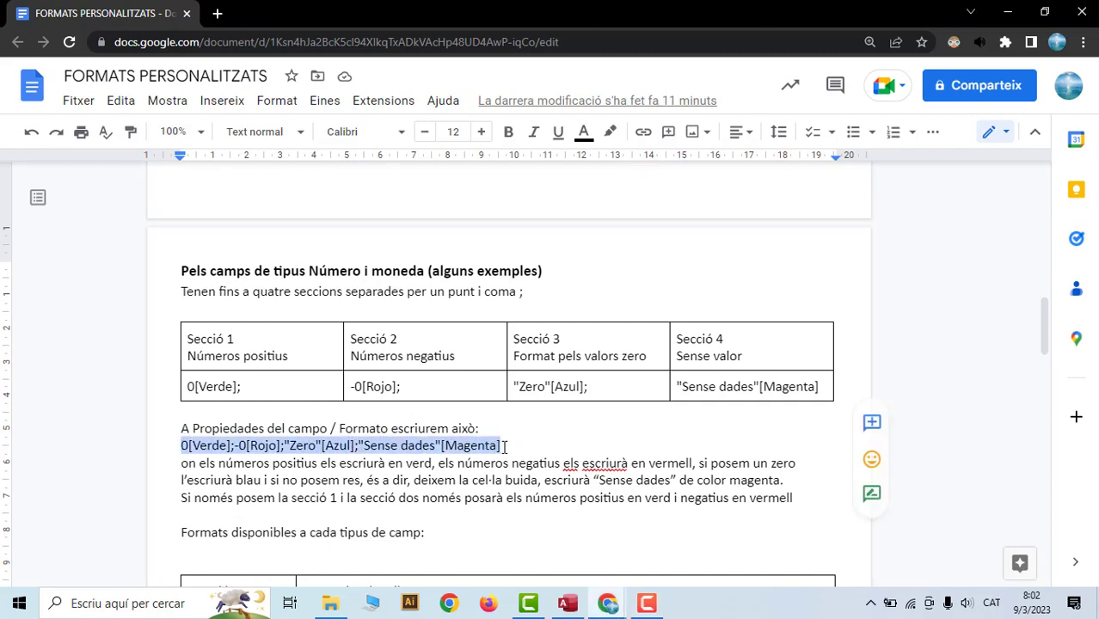
right_click(481, 445)
click(526, 177)
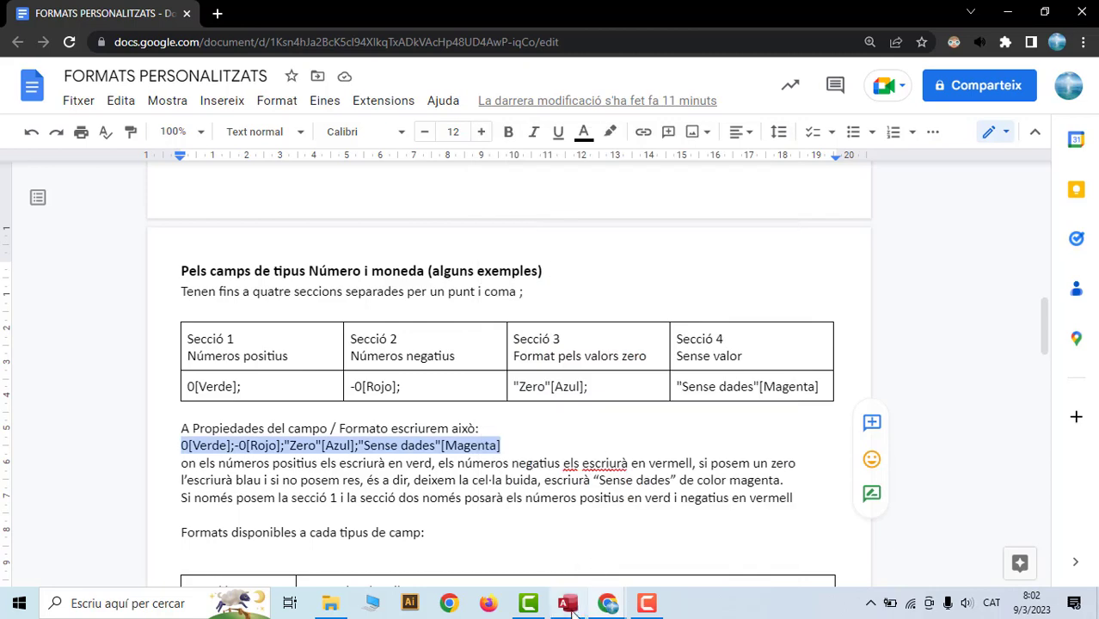
click(568, 603)
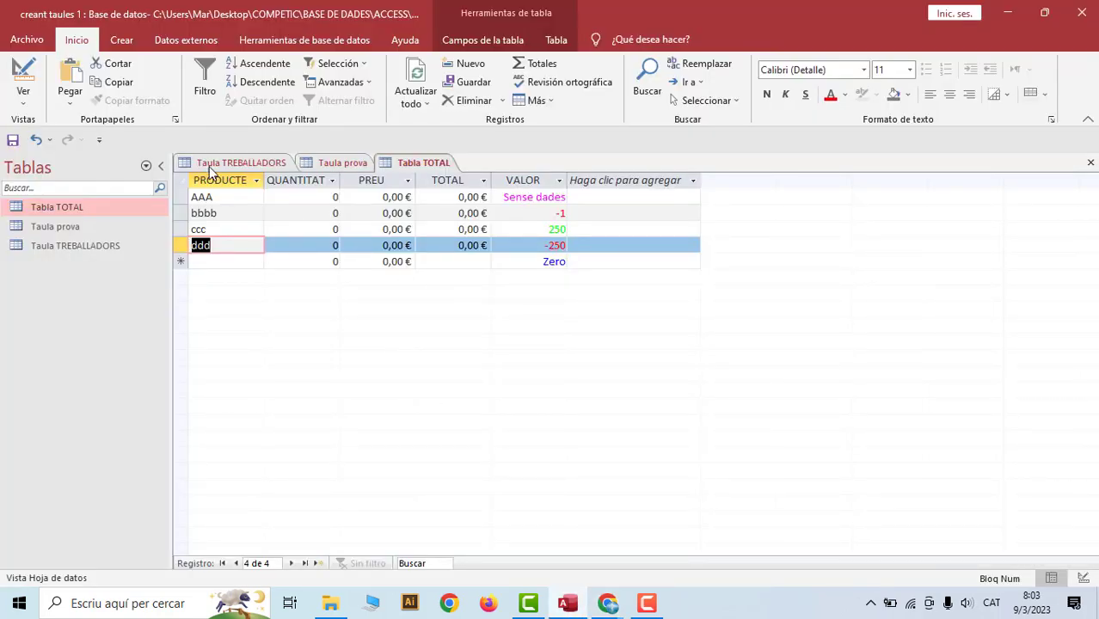
- Open the Tabla TOTAL datasheet and enter -2 as bbbb's VALOR
click(23, 77)
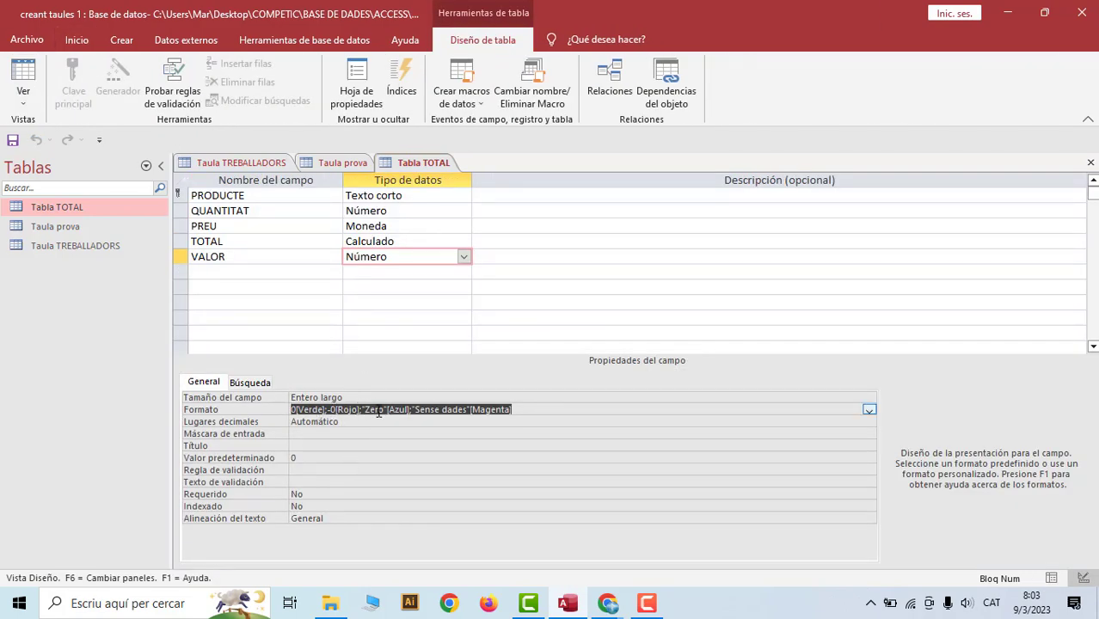
click(23, 86)
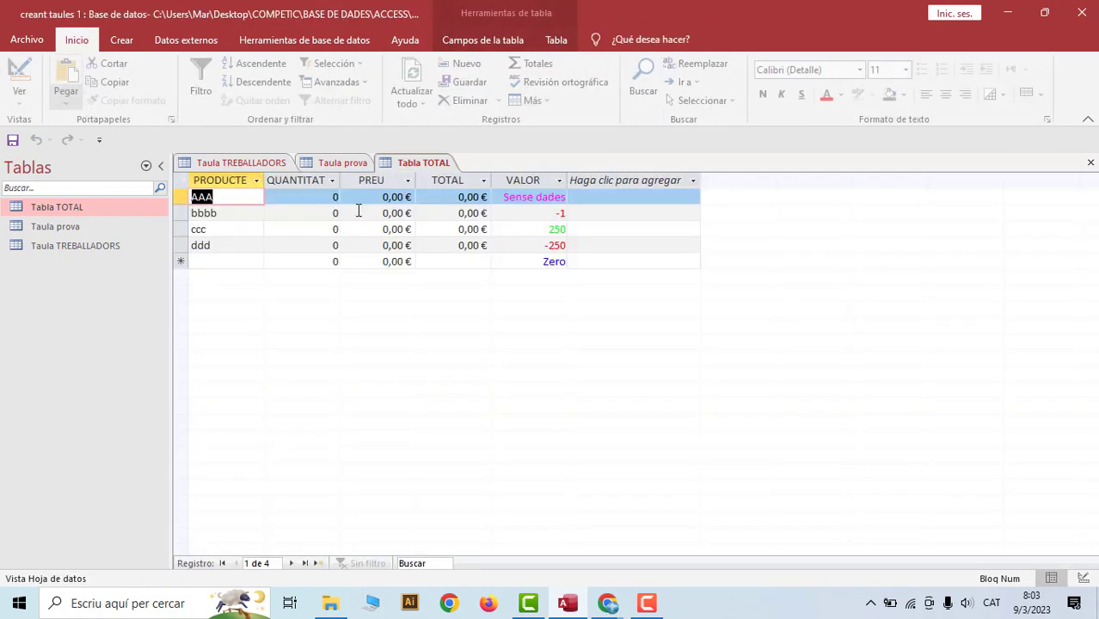
click(540, 197)
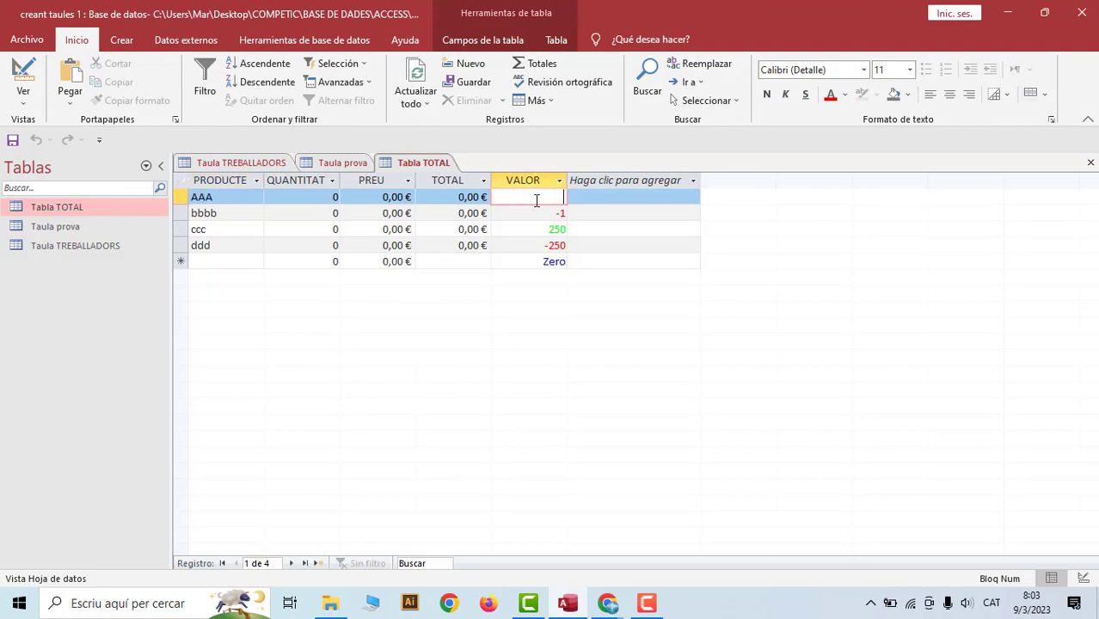
key(Tab)
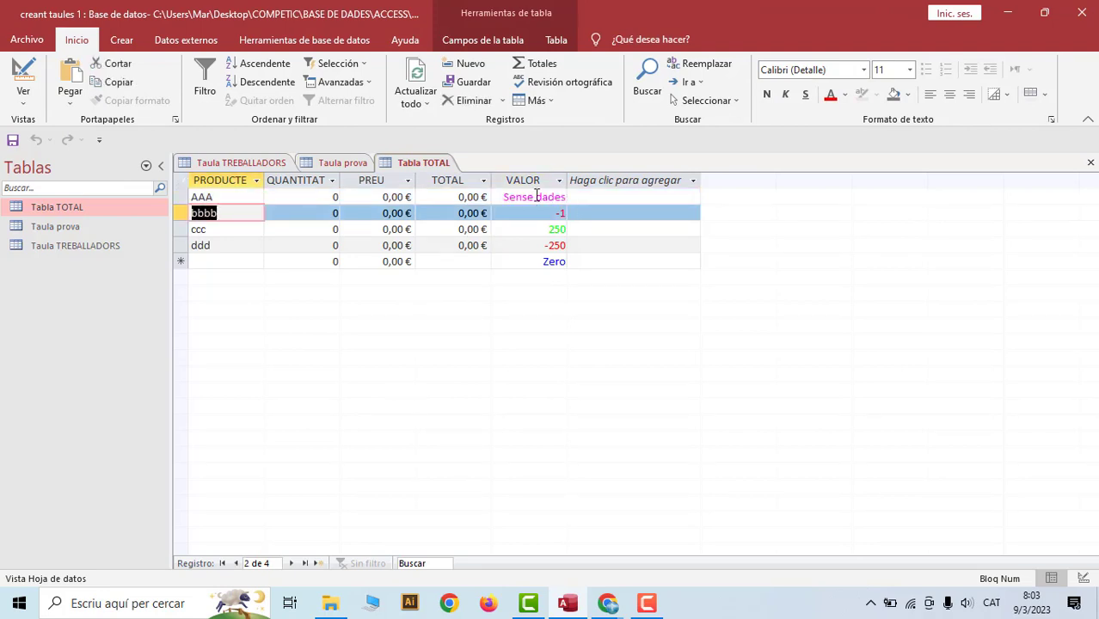
key(Tab)
key(Tab)
key(Tab)
key(Tab)
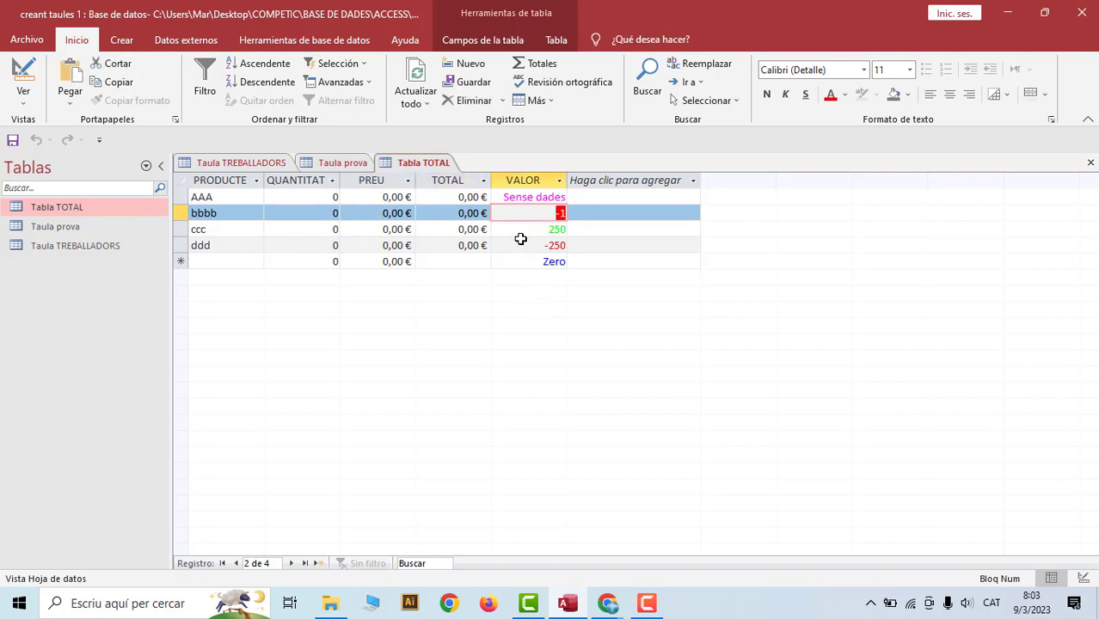
text(-250)
key(Tab)
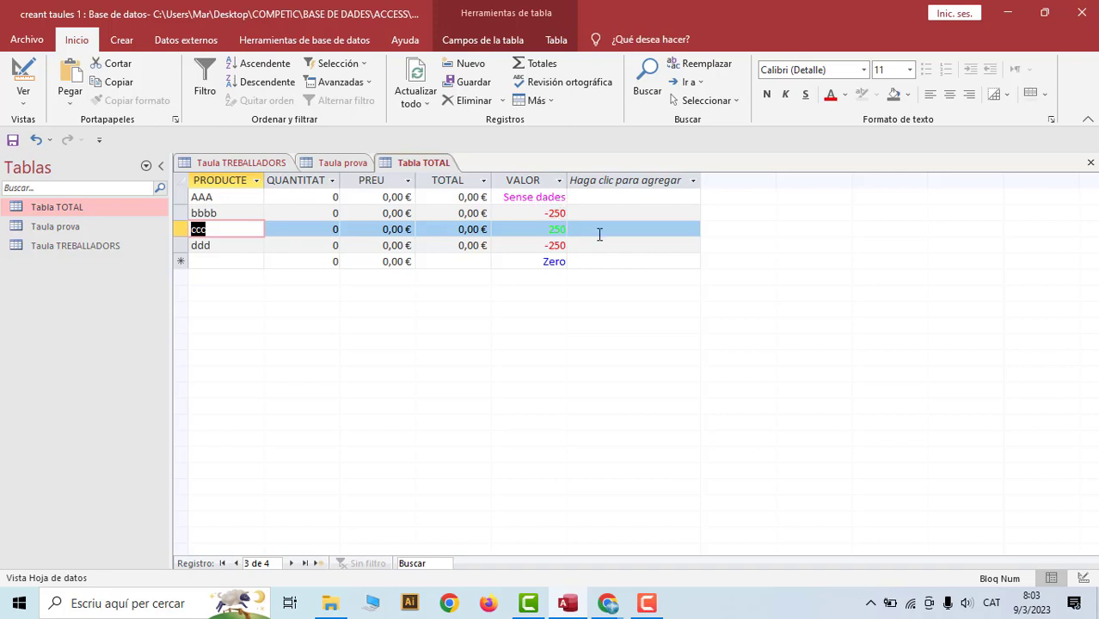
- Give ccc a VALOR of 250 and check how the empty new record displays
click(522, 230)
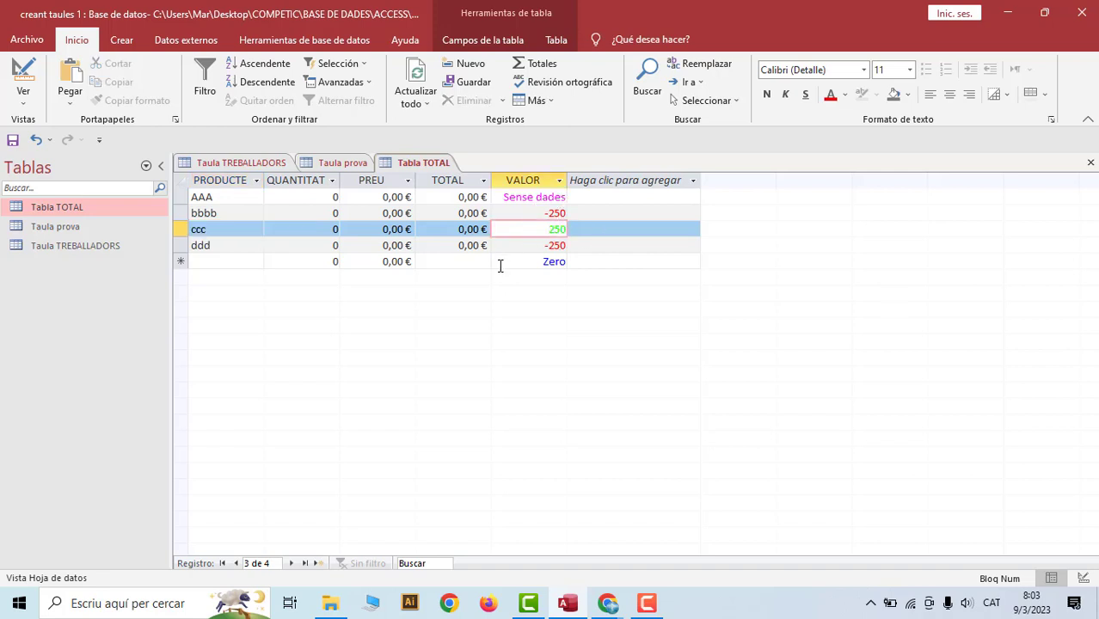
key(Tab)
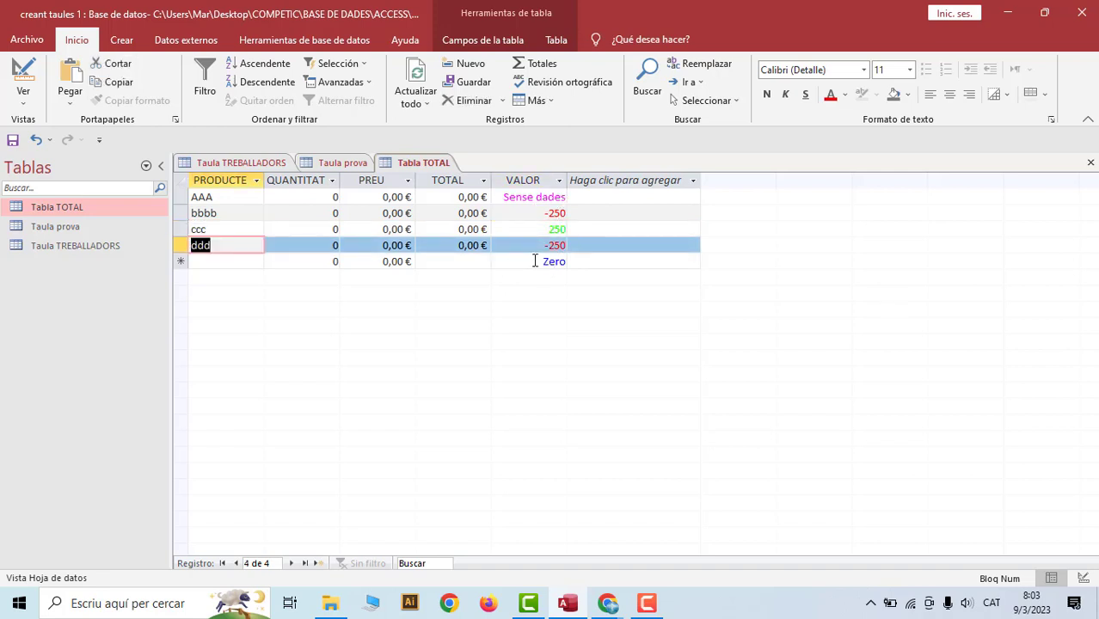
click(534, 261)
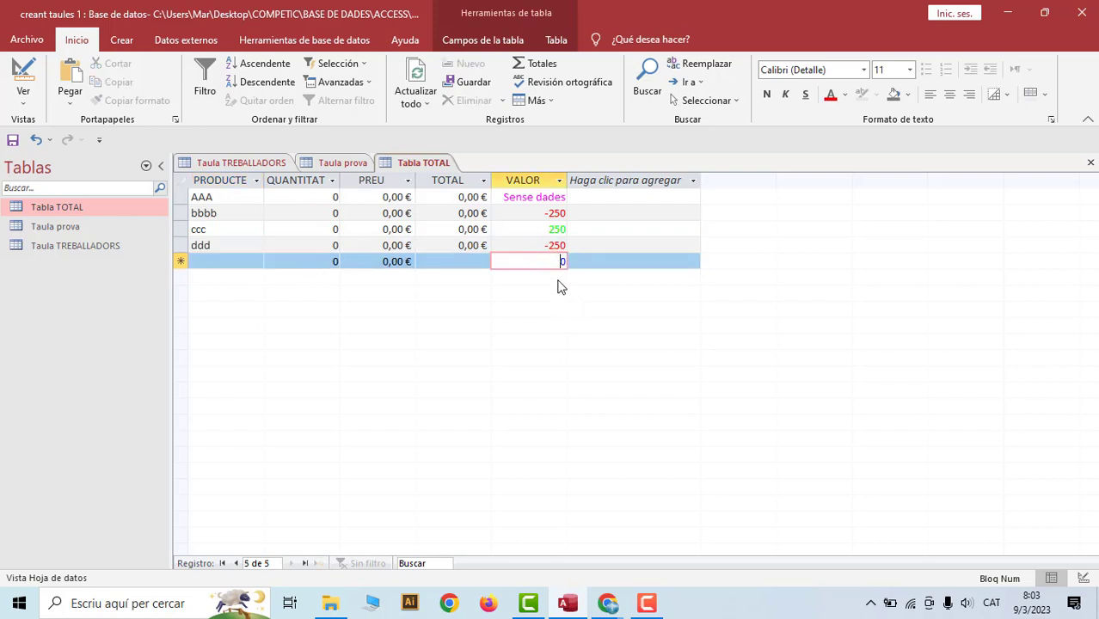
click(249, 245)
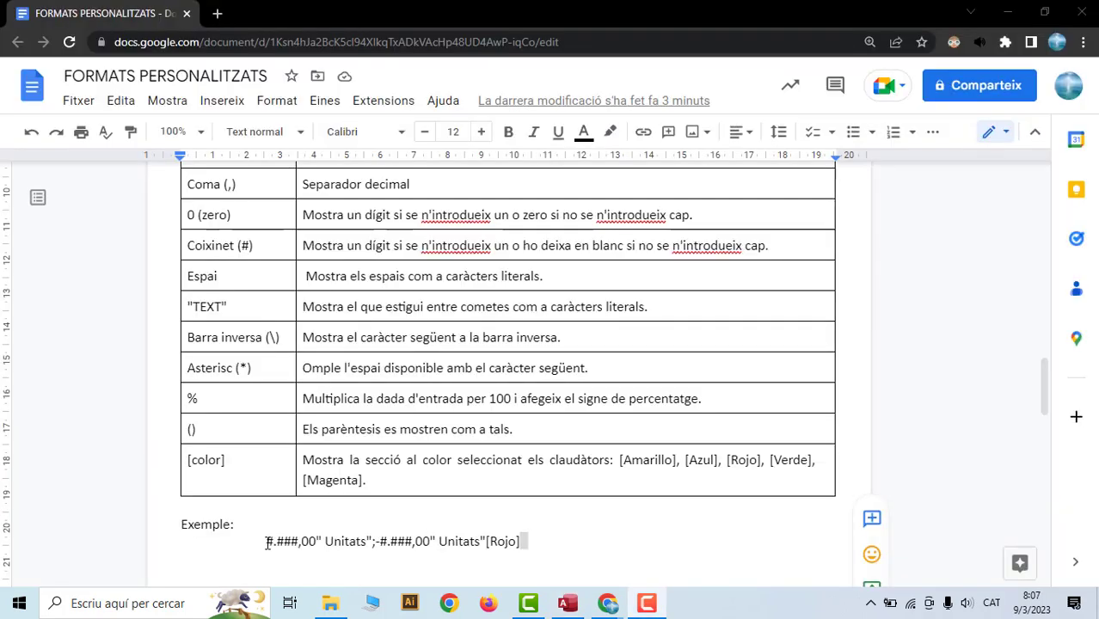
drag(266, 541, 518, 542)
- Highlight the positive, negative and #.### parts of the example format, plus the TEXT symbol
click(314, 542)
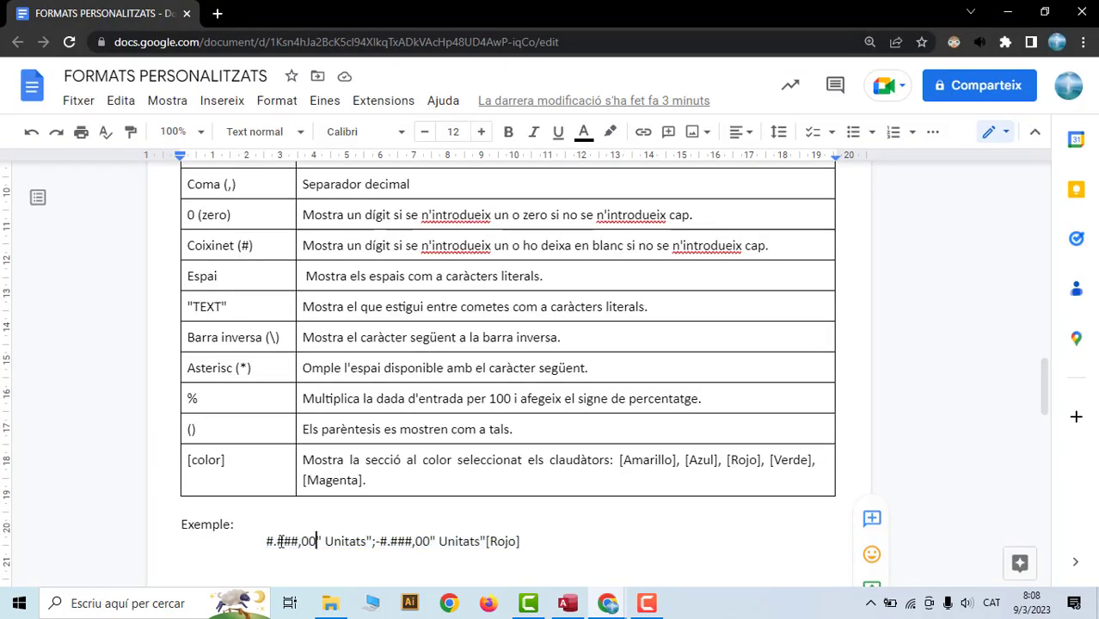
drag(264, 541, 323, 538)
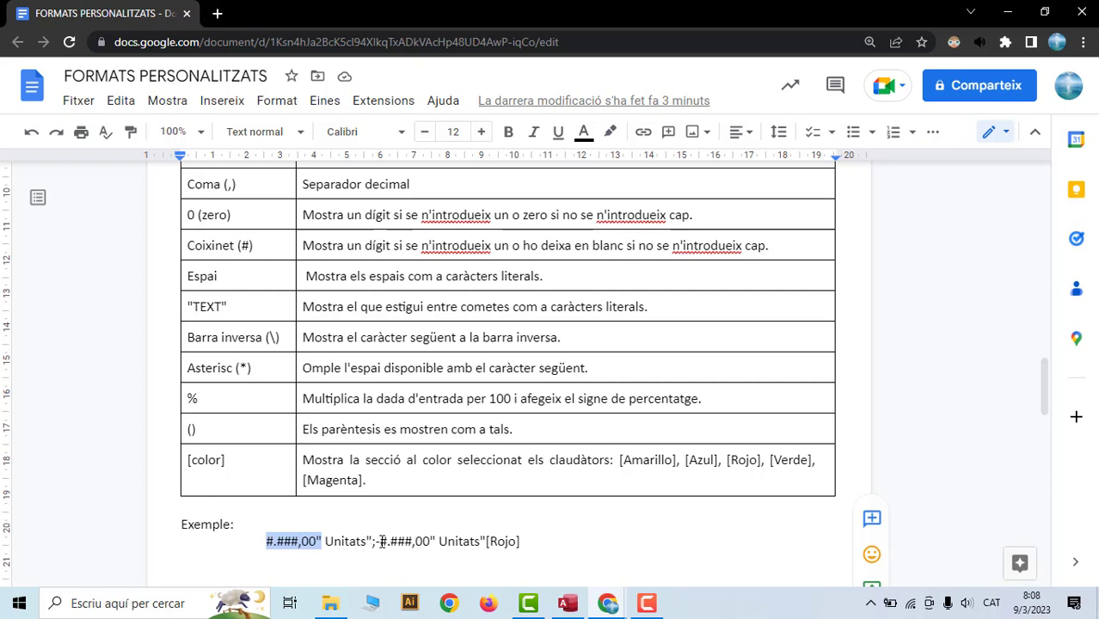
drag(376, 542, 522, 545)
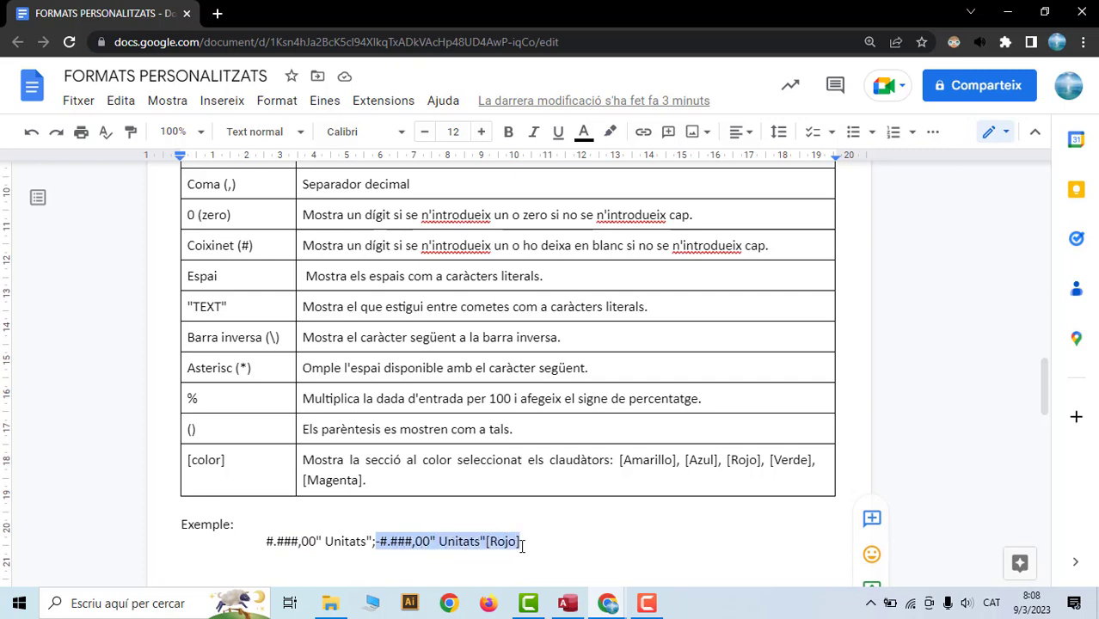
click(267, 542)
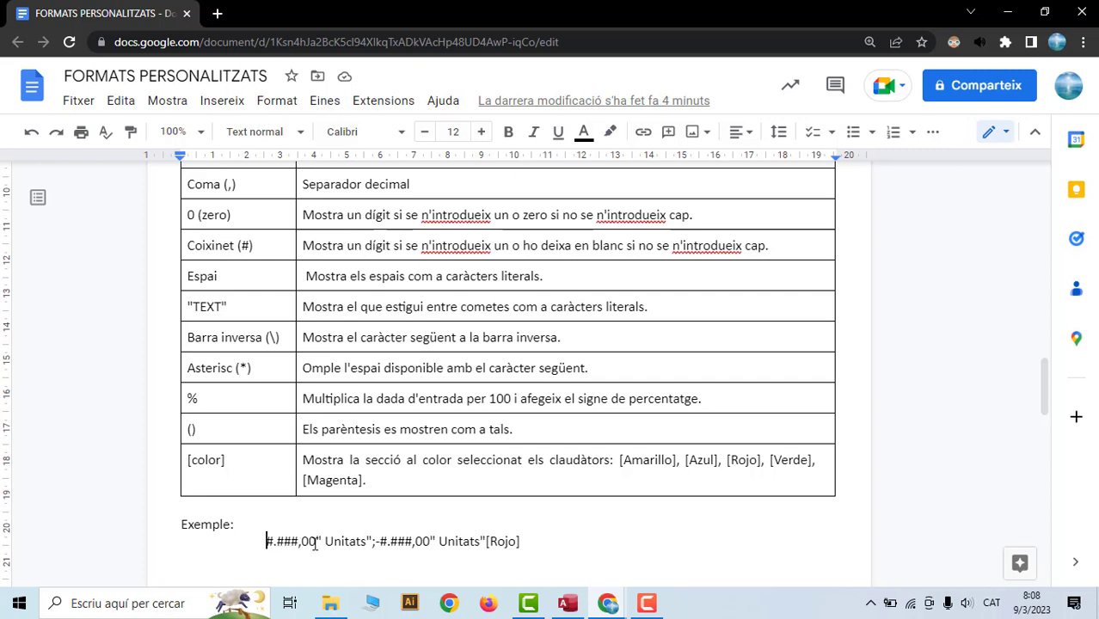
drag(266, 541, 317, 540)
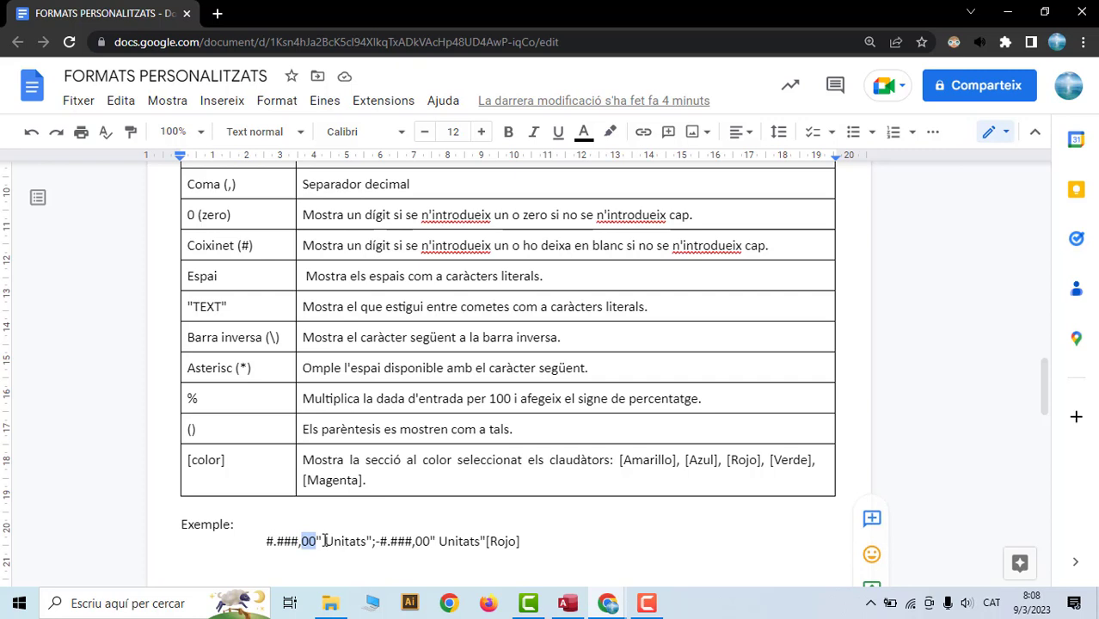
click(321, 541)
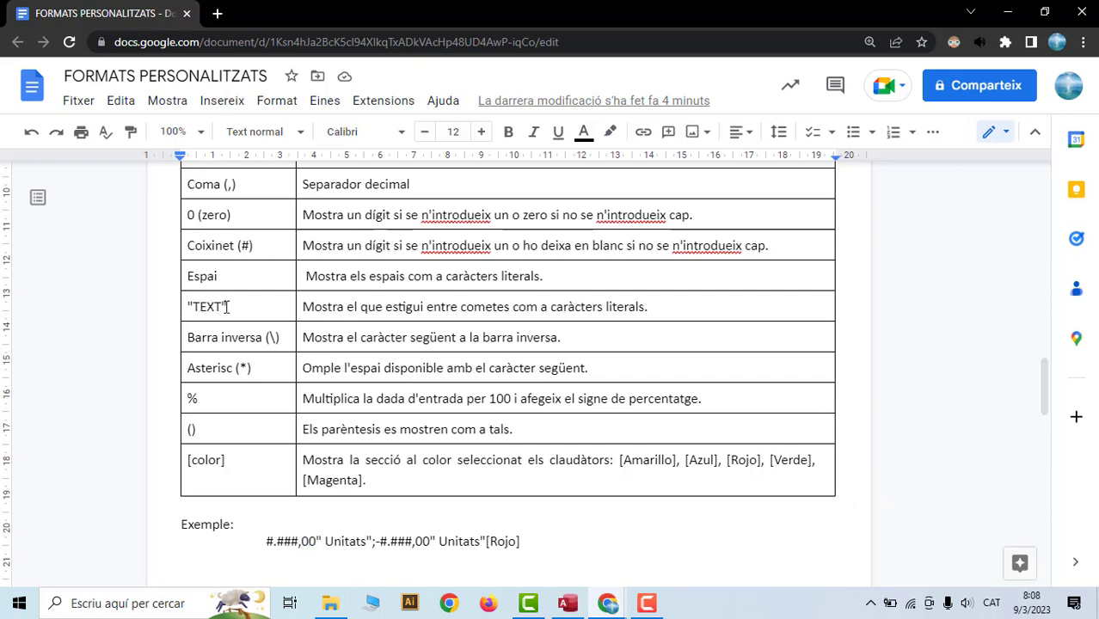
drag(227, 307, 187, 307)
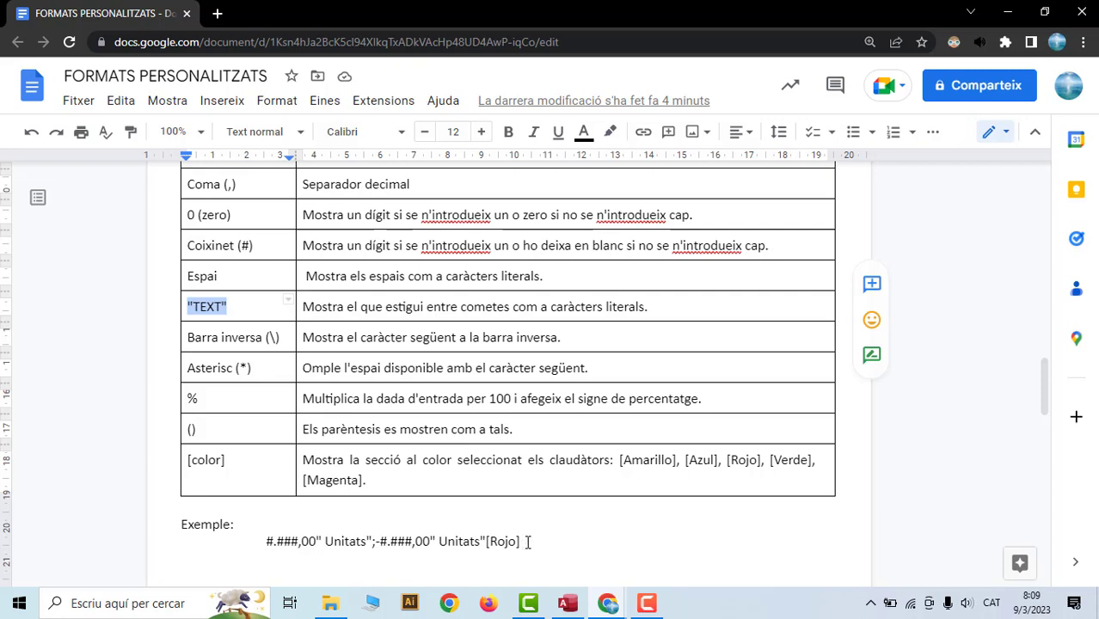
- Copy the whole #.###,00" Unitats";-#.###,00" Unitats"[Rojo] string and return to Access
drag(529, 541, 269, 541)
right_click(269, 541)
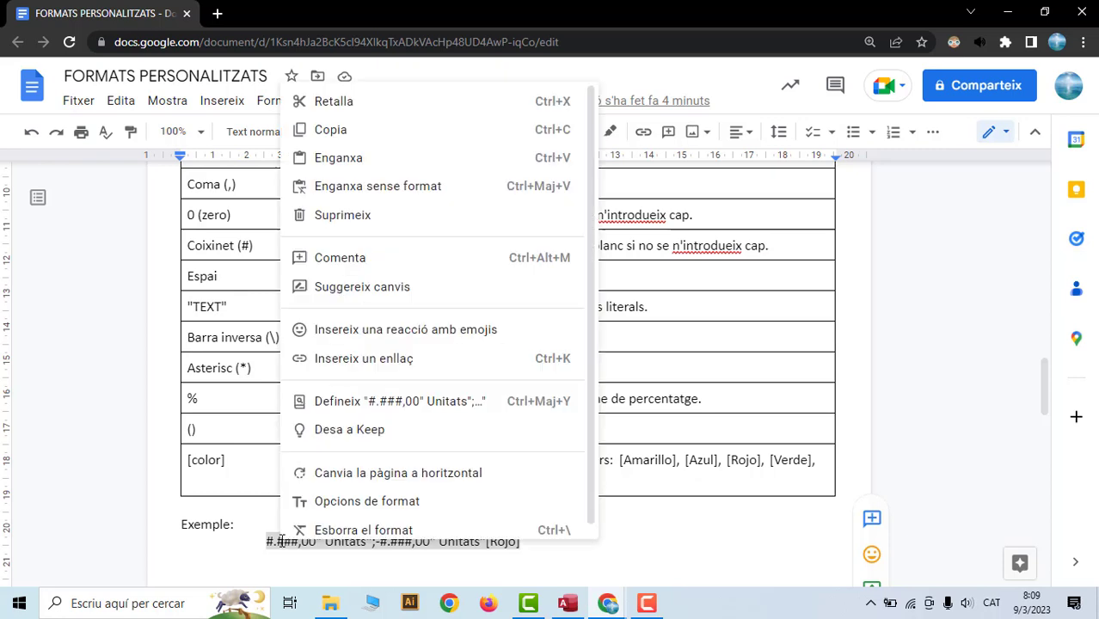
click(310, 129)
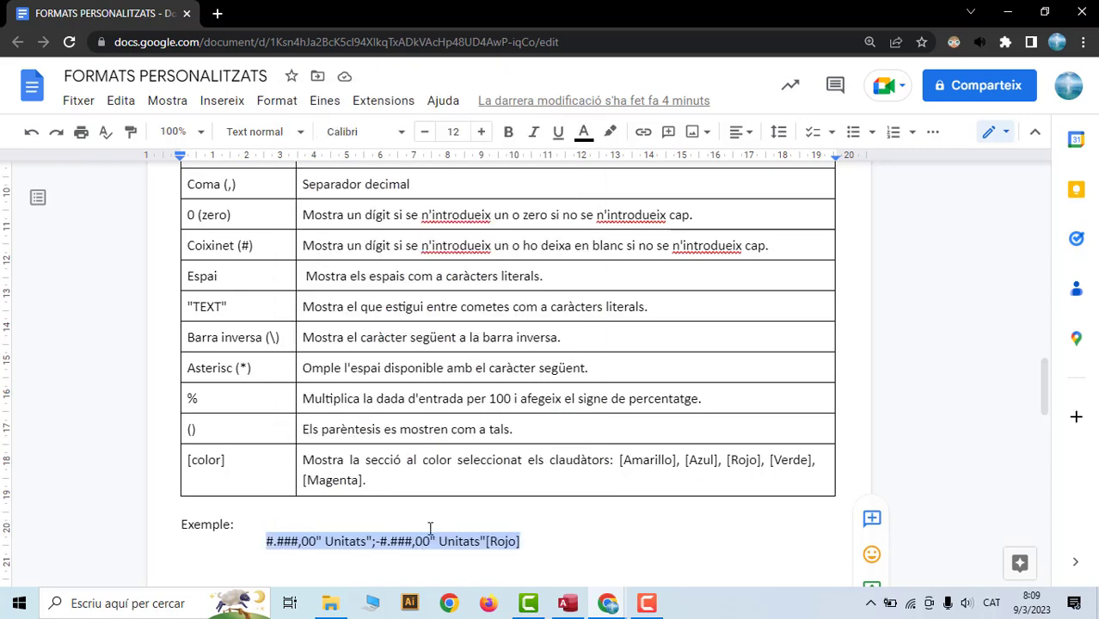
click(575, 605)
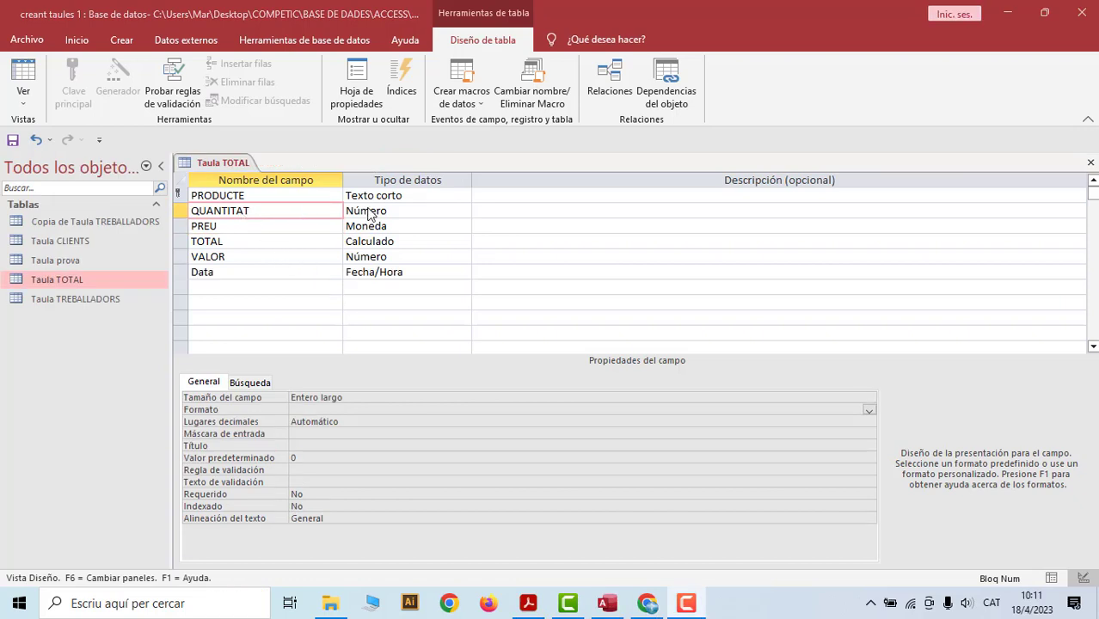
- Paste the Unitats format into QUANTITAT's Formato, save the table and view its datasheet
right_click(313, 409)
click(254, 496)
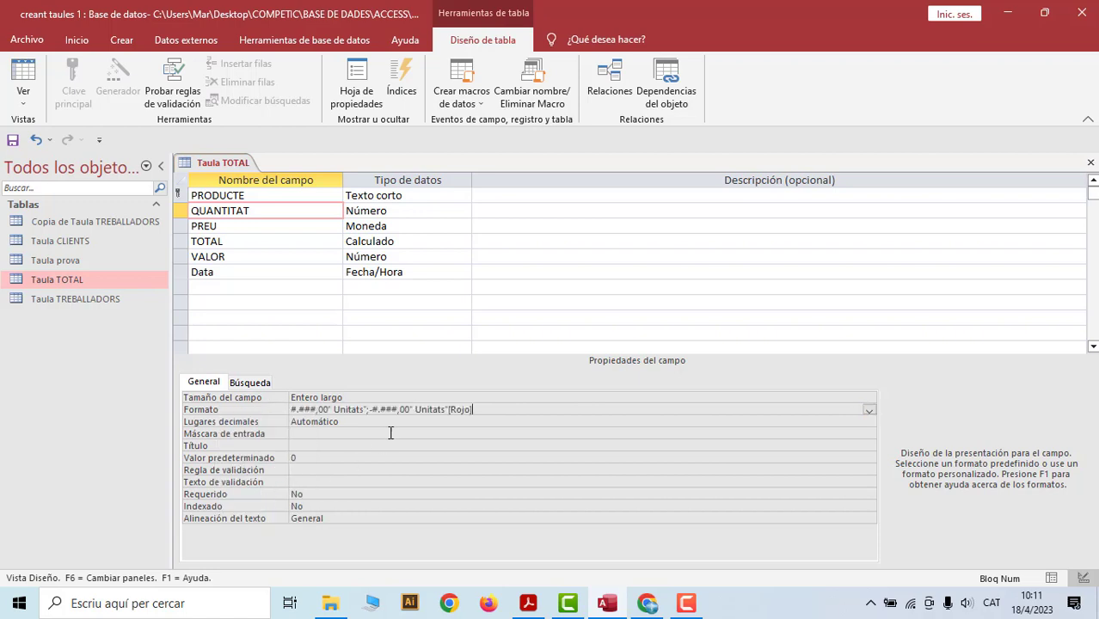
right_click(222, 164)
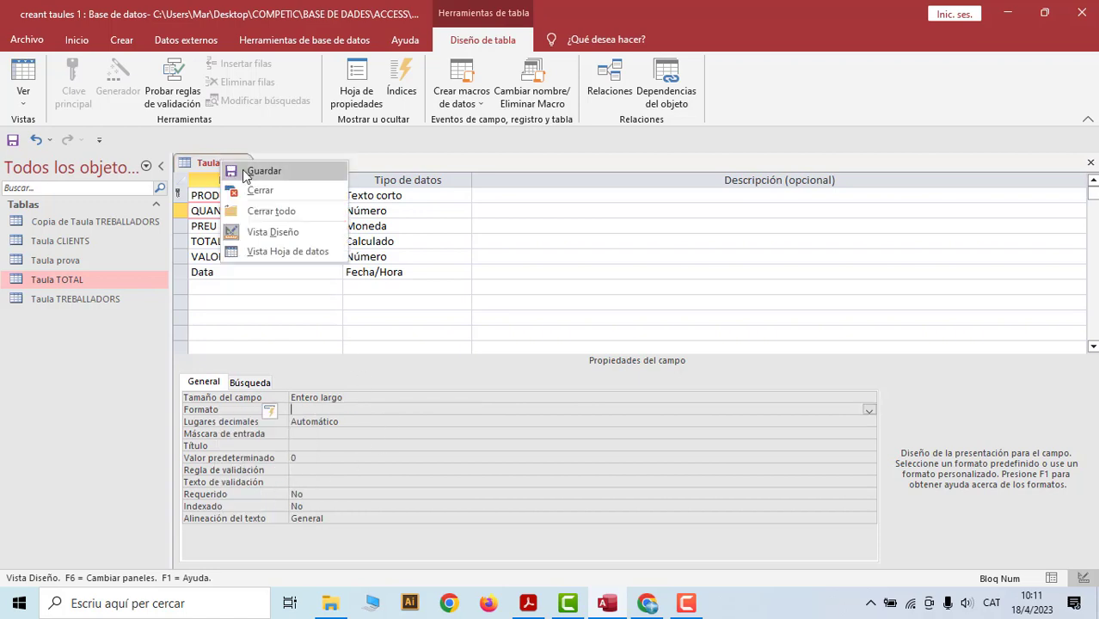
click(245, 171)
right_click(230, 165)
click(267, 256)
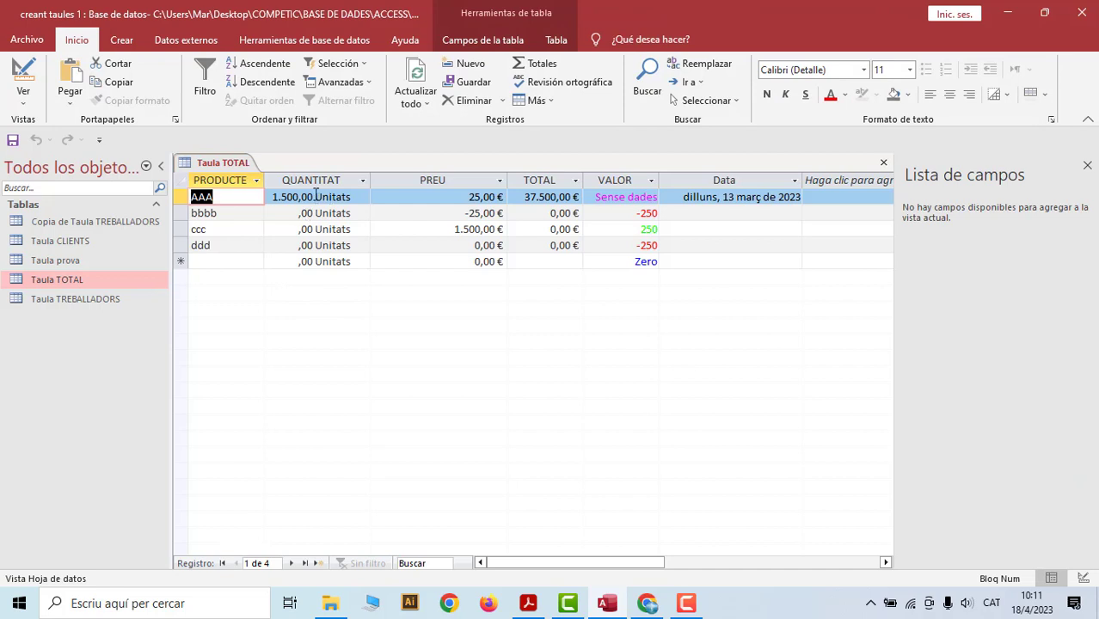
- Set bbbb's QUANTITAT to -25 and ccc's to 10
click(308, 213)
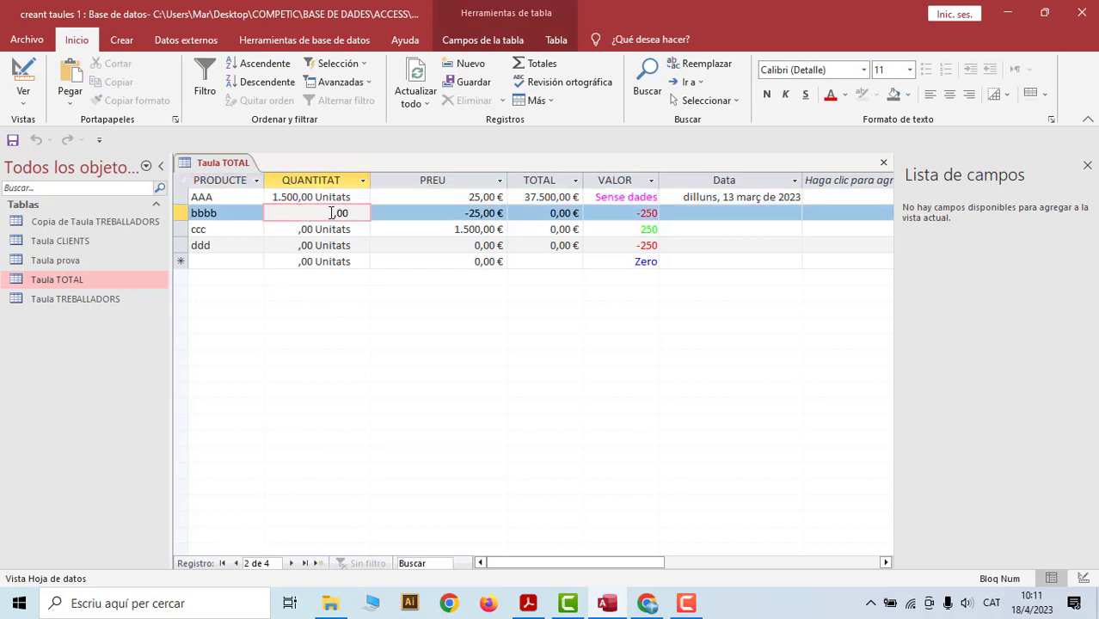
drag(327, 212, 367, 209)
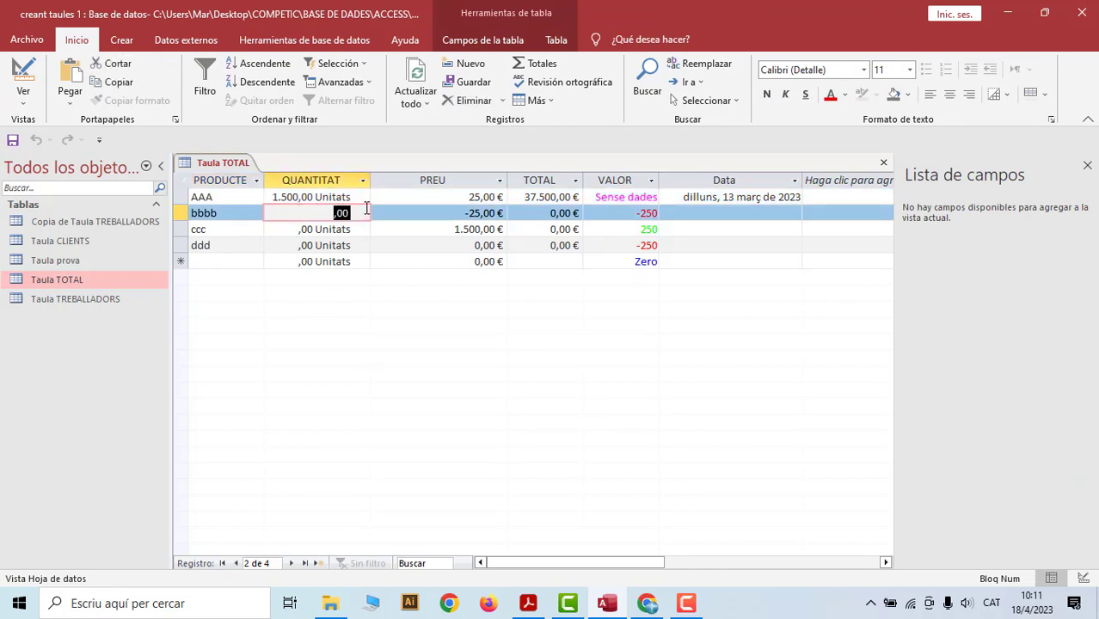
text(-25)
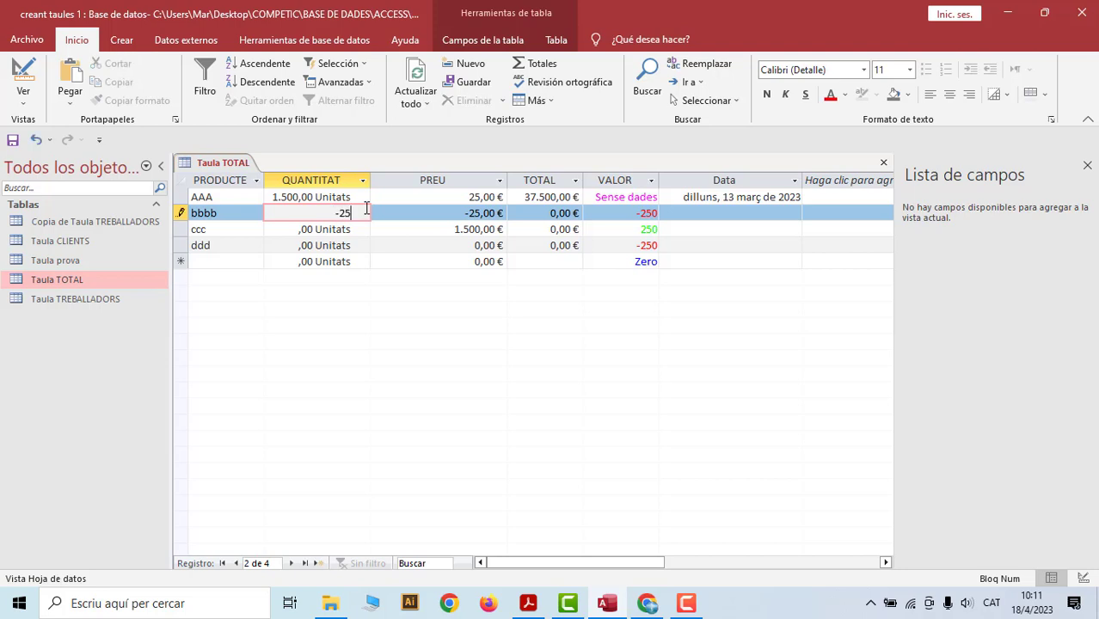
key(Tab)
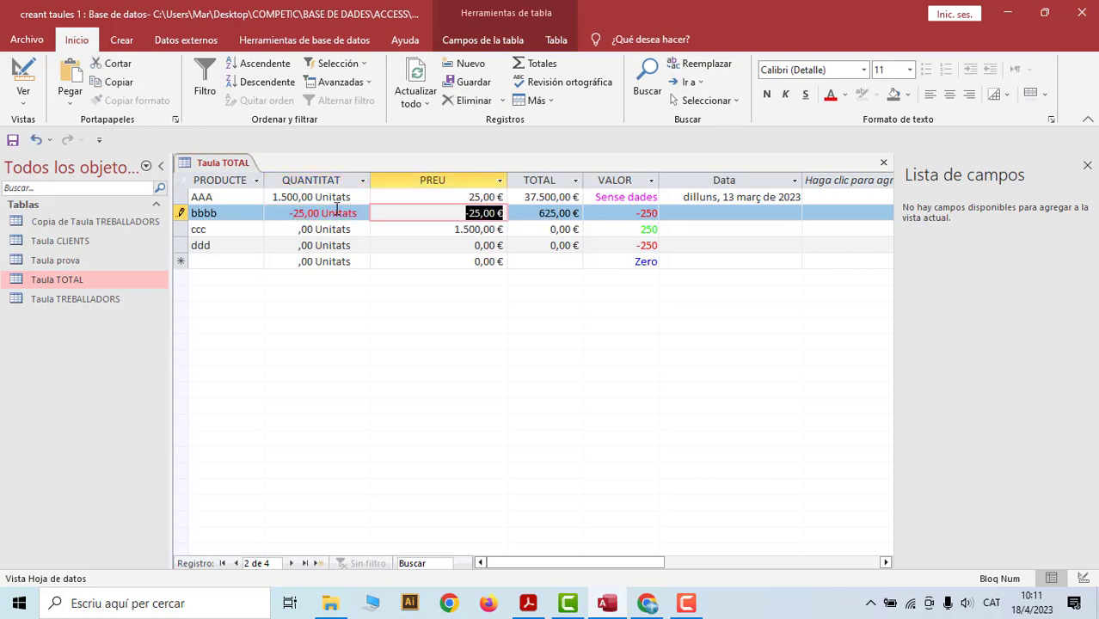
click(296, 229)
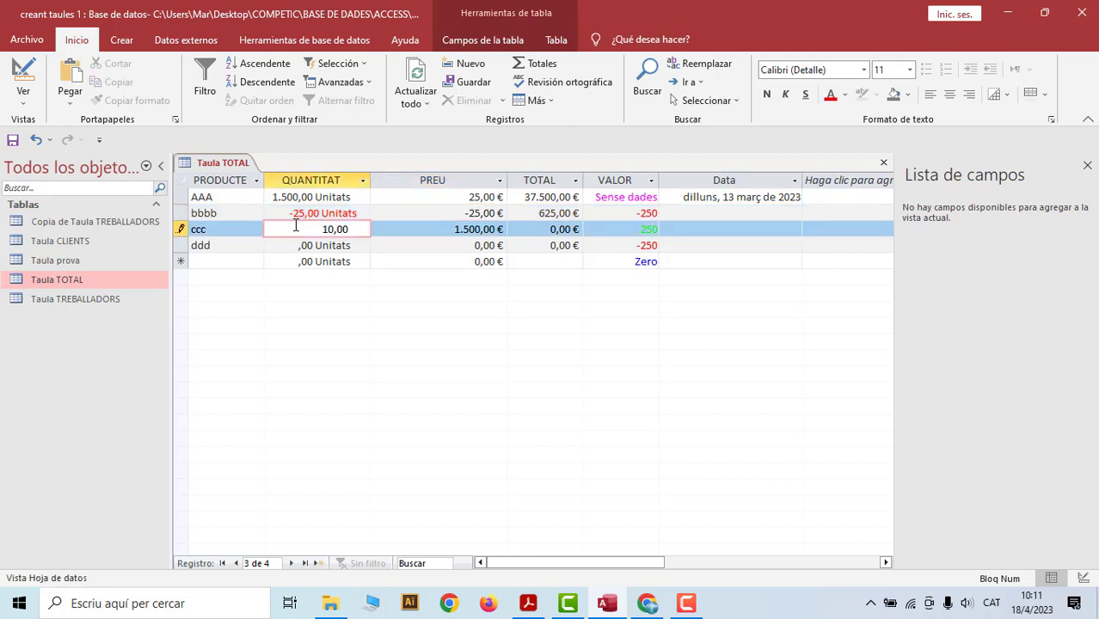
key(Tab)
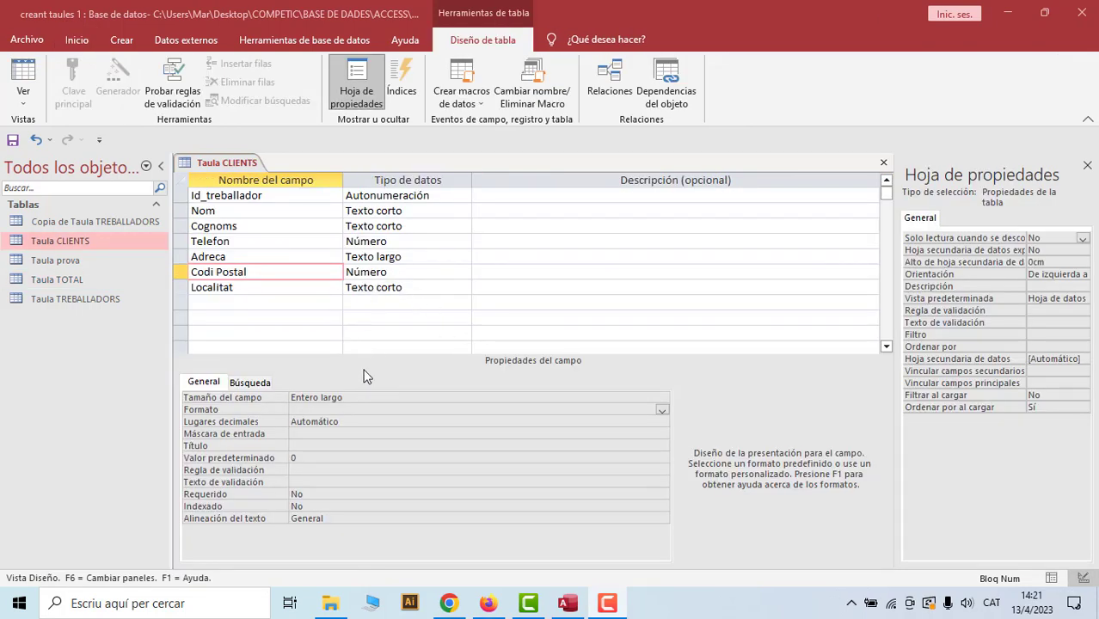
- Set Codi Postal's Formato to 00000, save Taula CLIENTS and view its datasheet
click(303, 409)
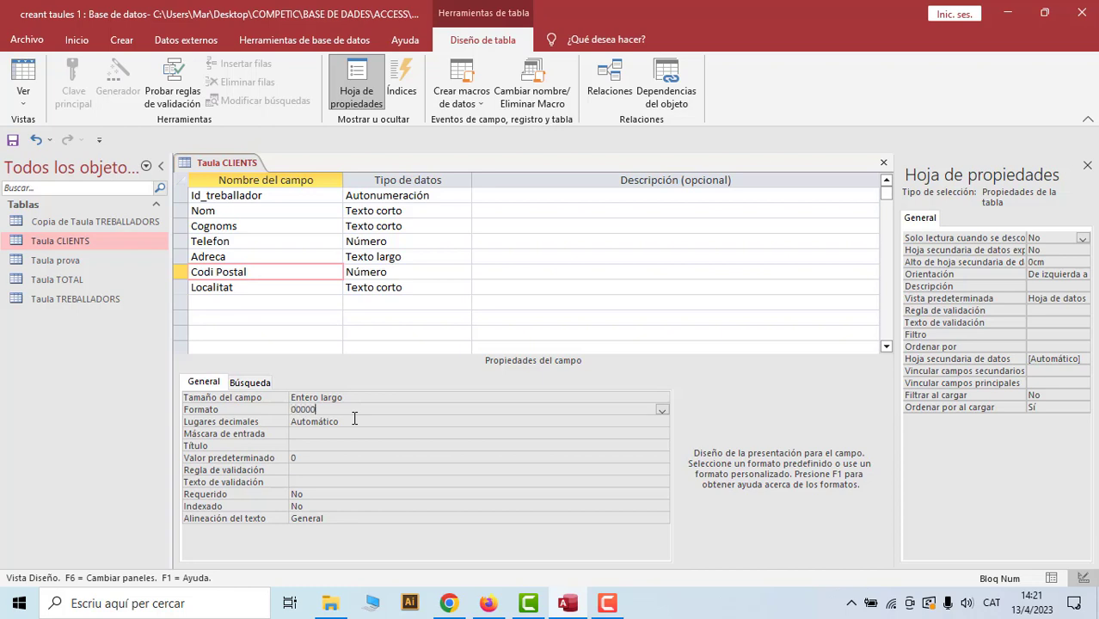
right_click(256, 165)
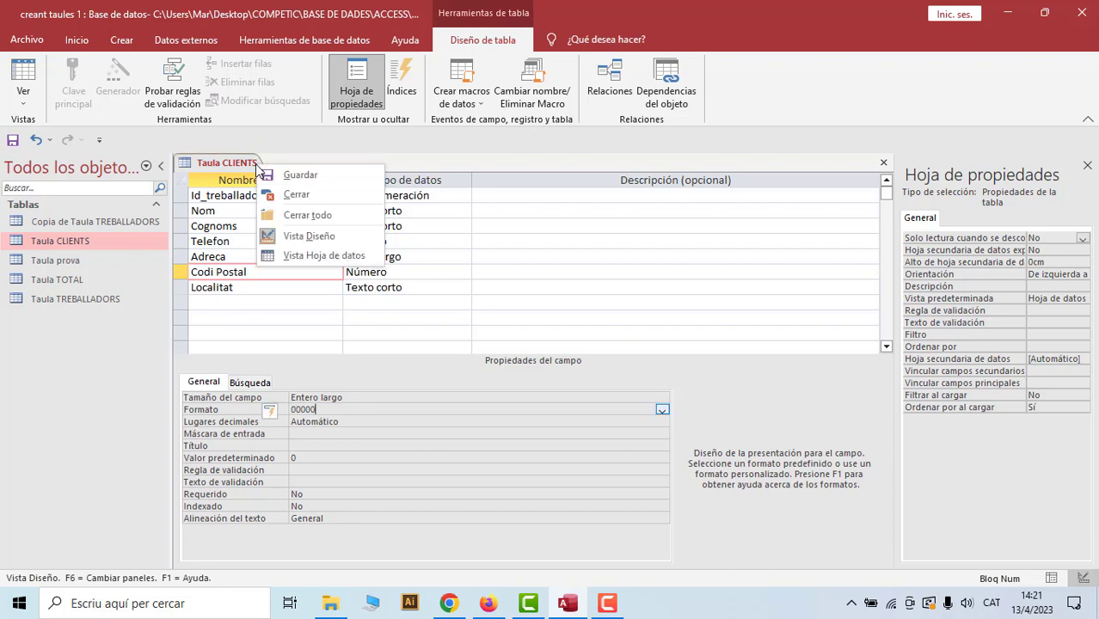
click(265, 176)
right_click(227, 165)
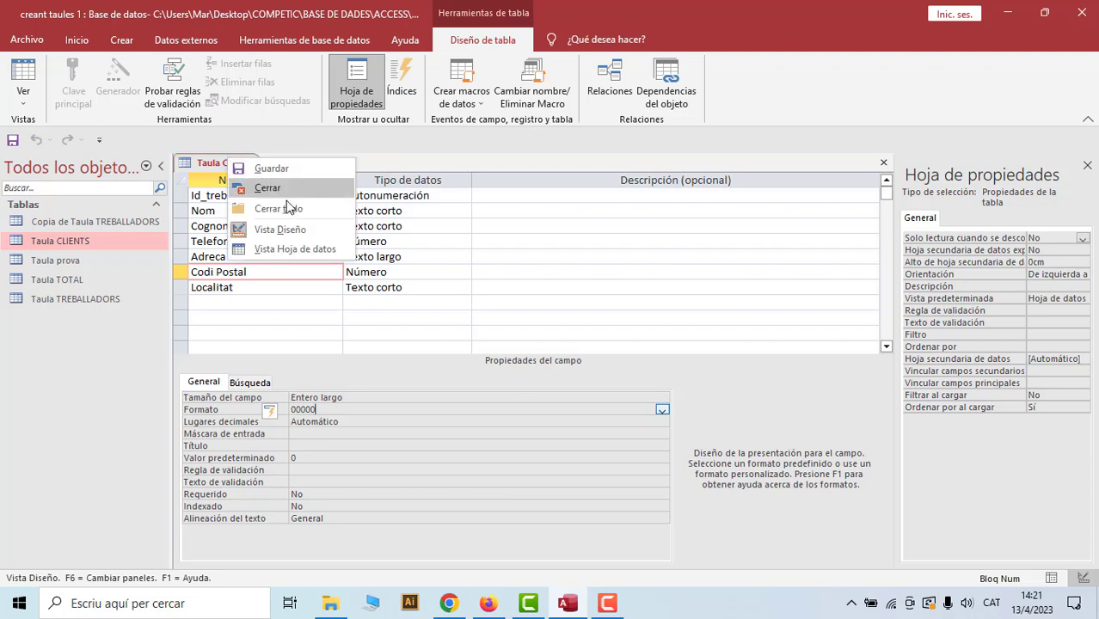
click(307, 248)
- Enter postal code 08552 in the new record's Codi Postal cell
click(651, 197)
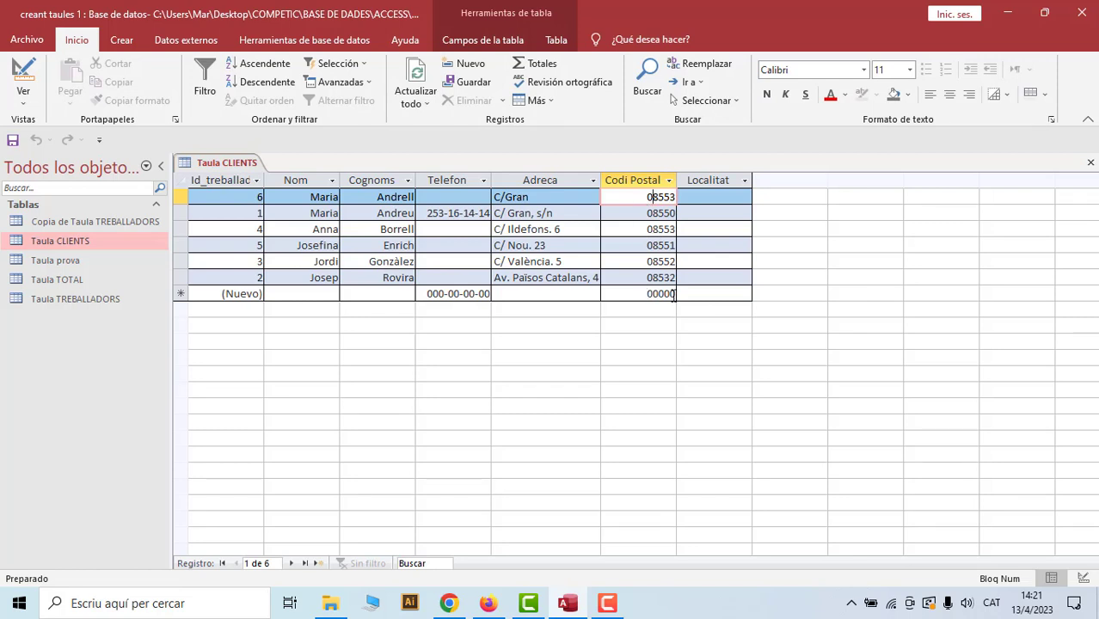
click(649, 293)
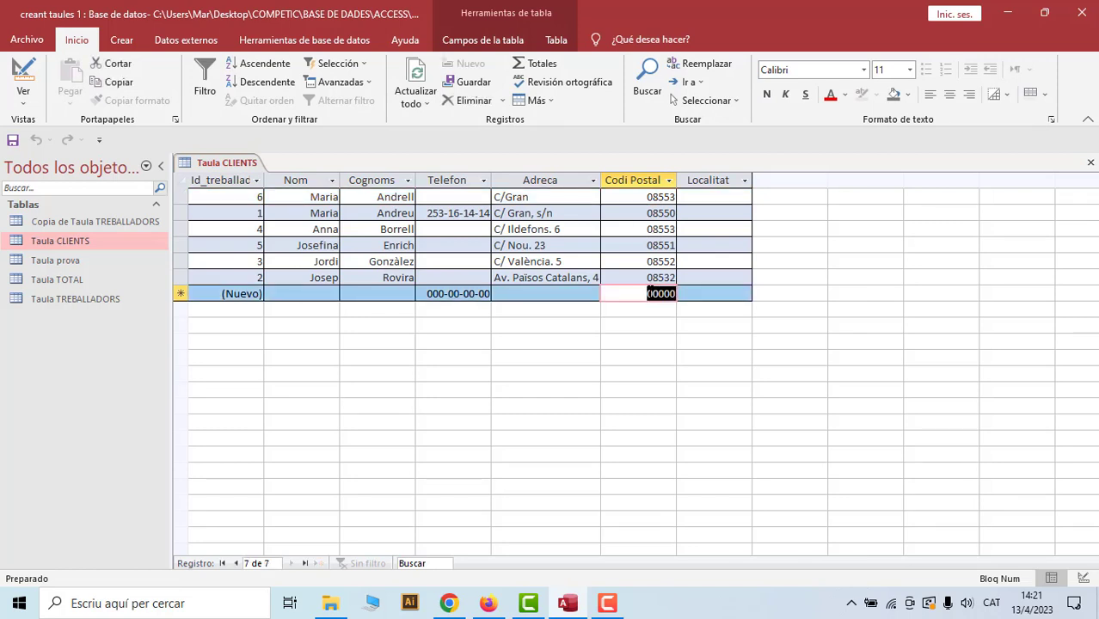
text(0)
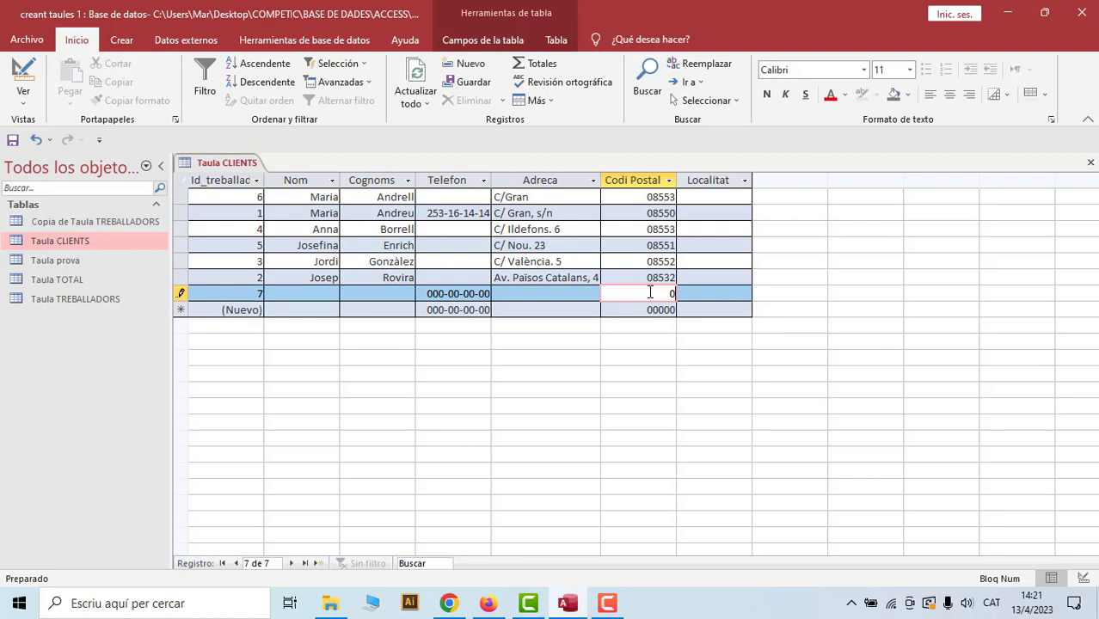
text(8552)
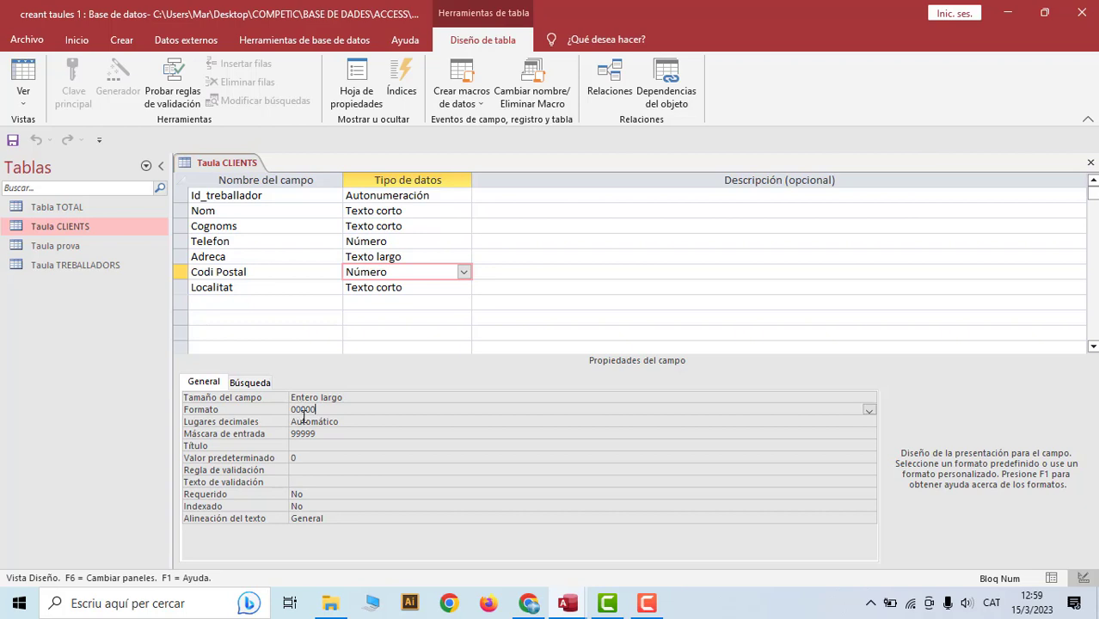
- Give the Telefon field the 000-00-00-00 format and save the table
click(226, 239)
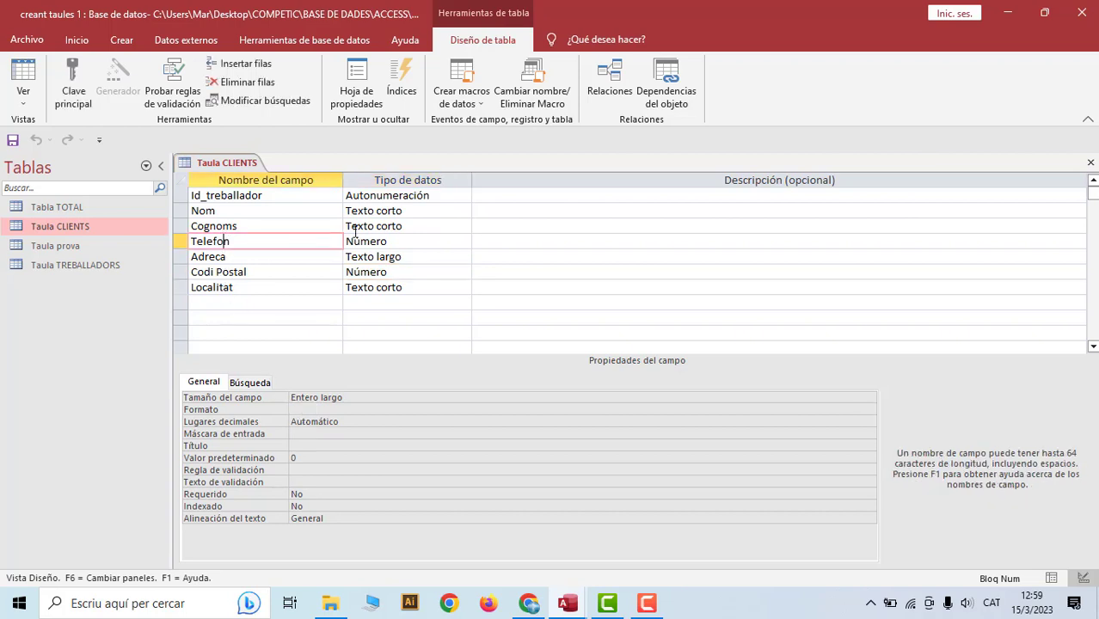
click(379, 241)
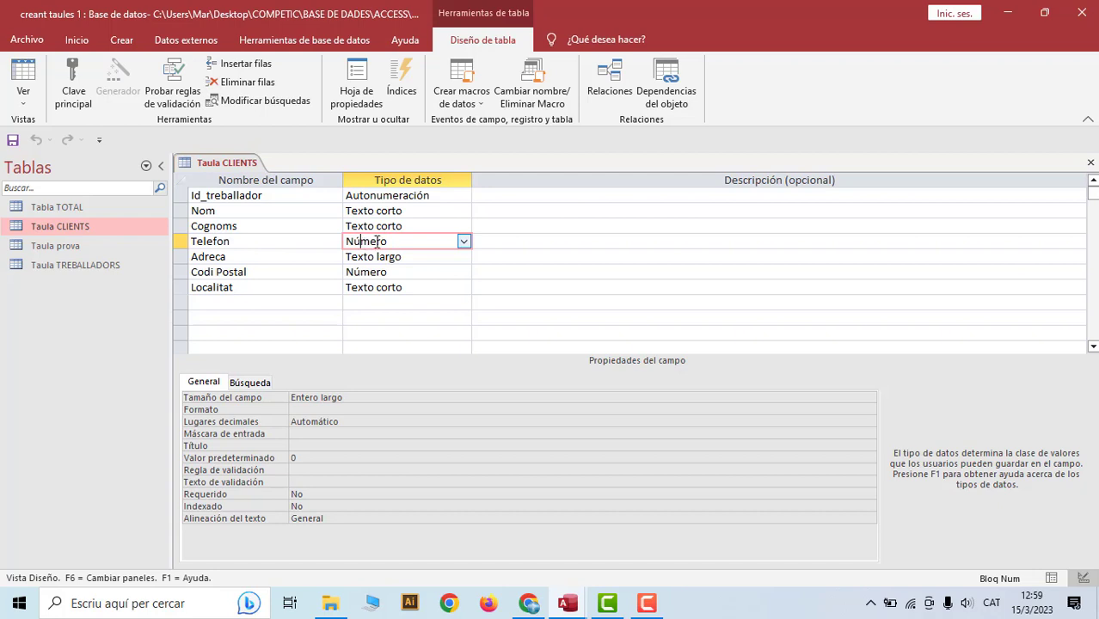
click(303, 409)
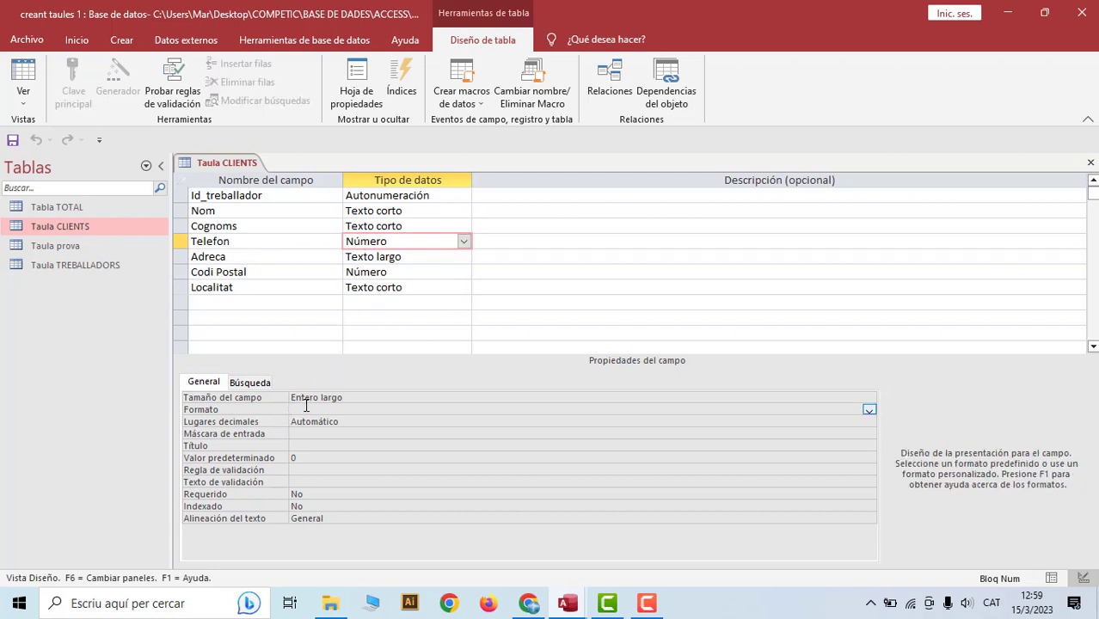
text(0)
text(00-00-00-00)
click(23, 82)
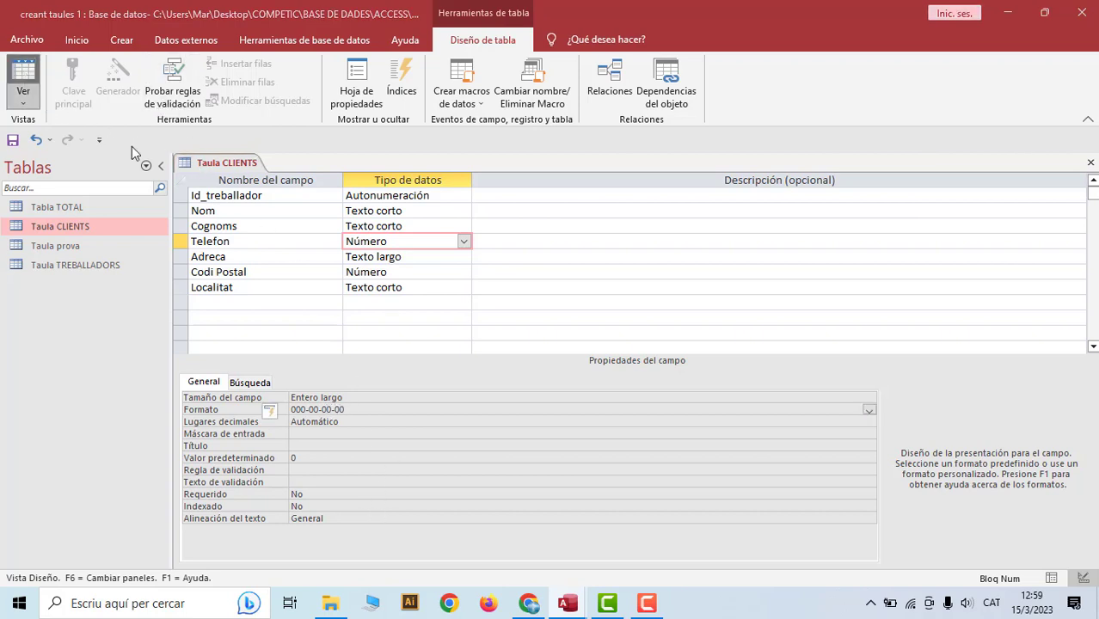
click(514, 350)
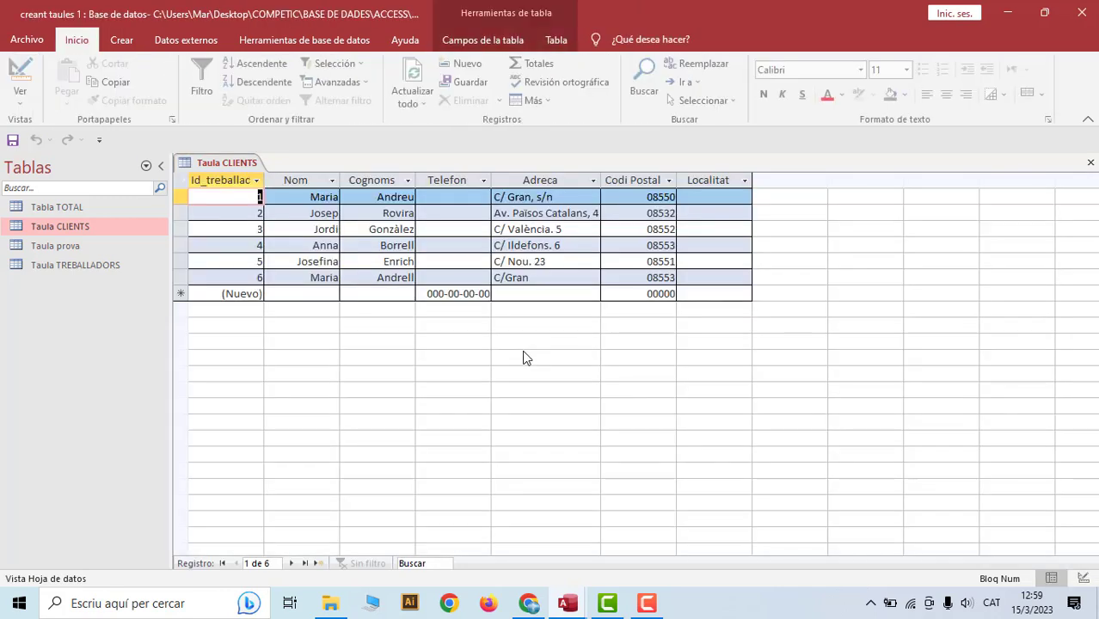
- Enter a test phone number for the first client, then return to Design view
click(430, 203)
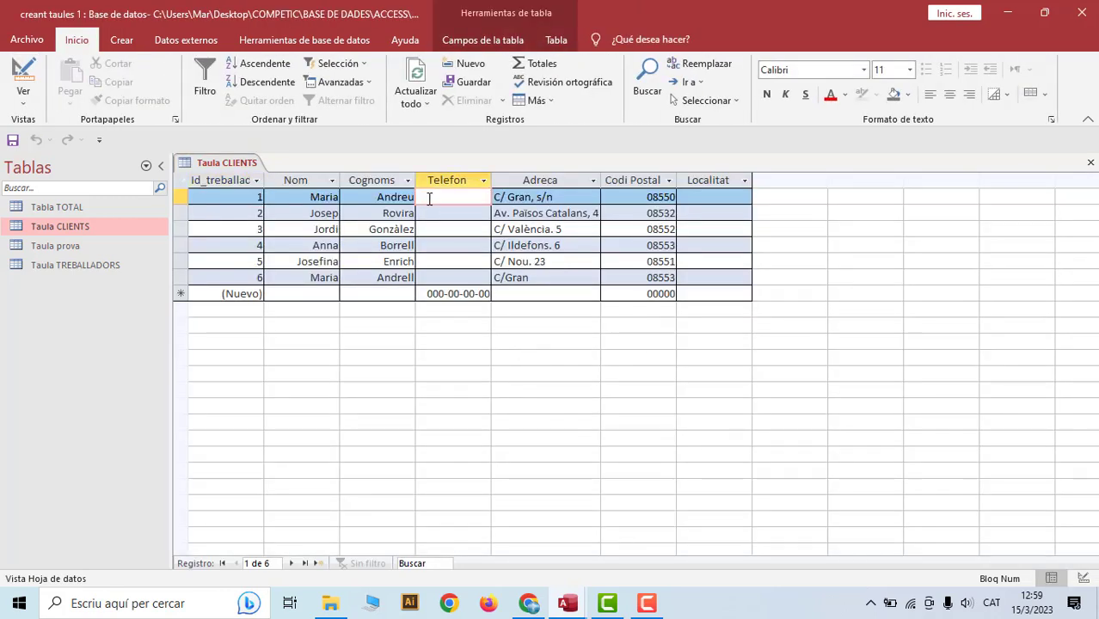
text(253161414)
key(Tab)
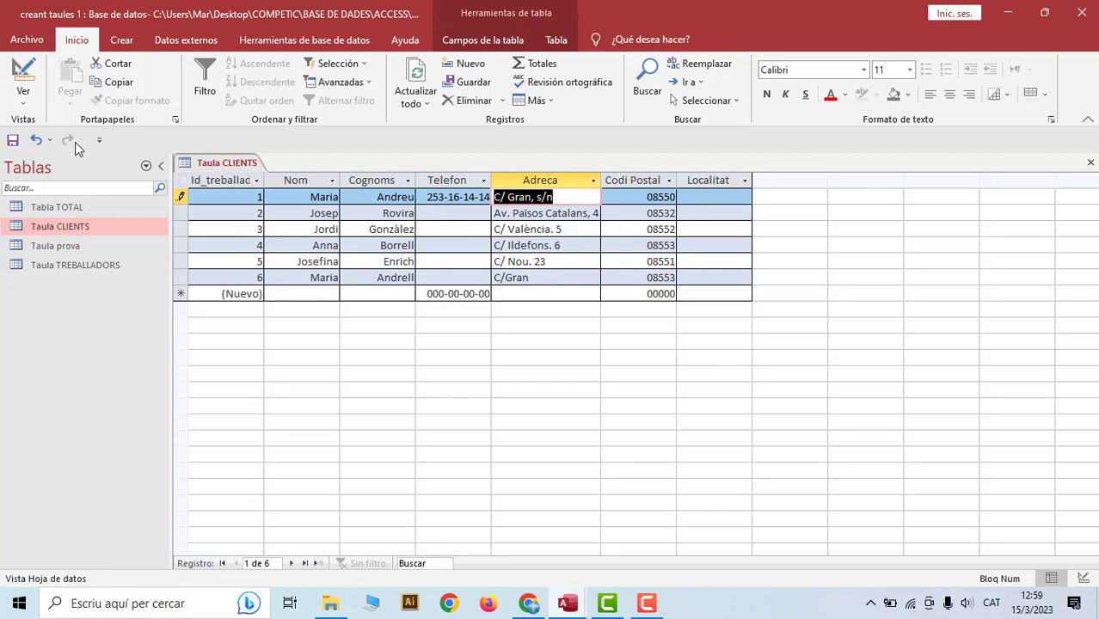
click(27, 86)
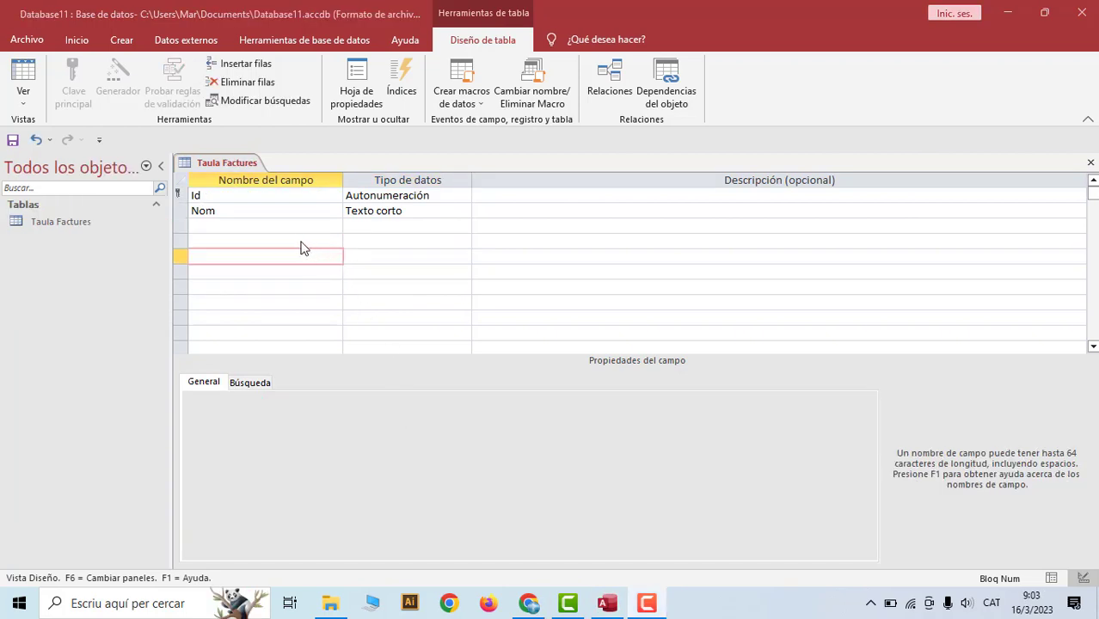
- Save the Factures table and open its datasheet
click(349, 197)
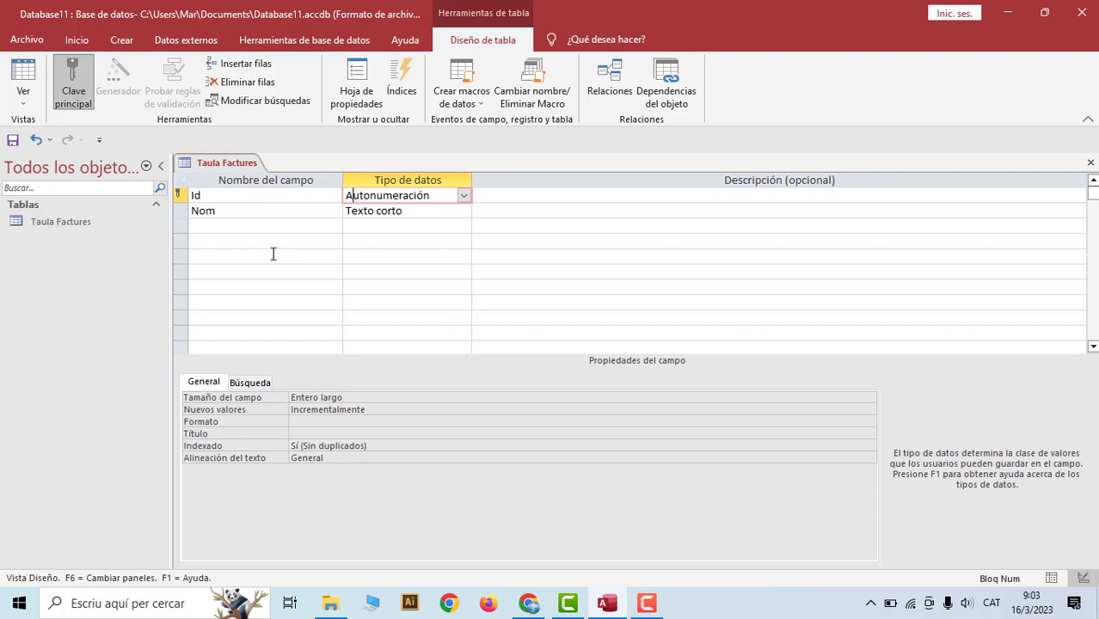
click(23, 86)
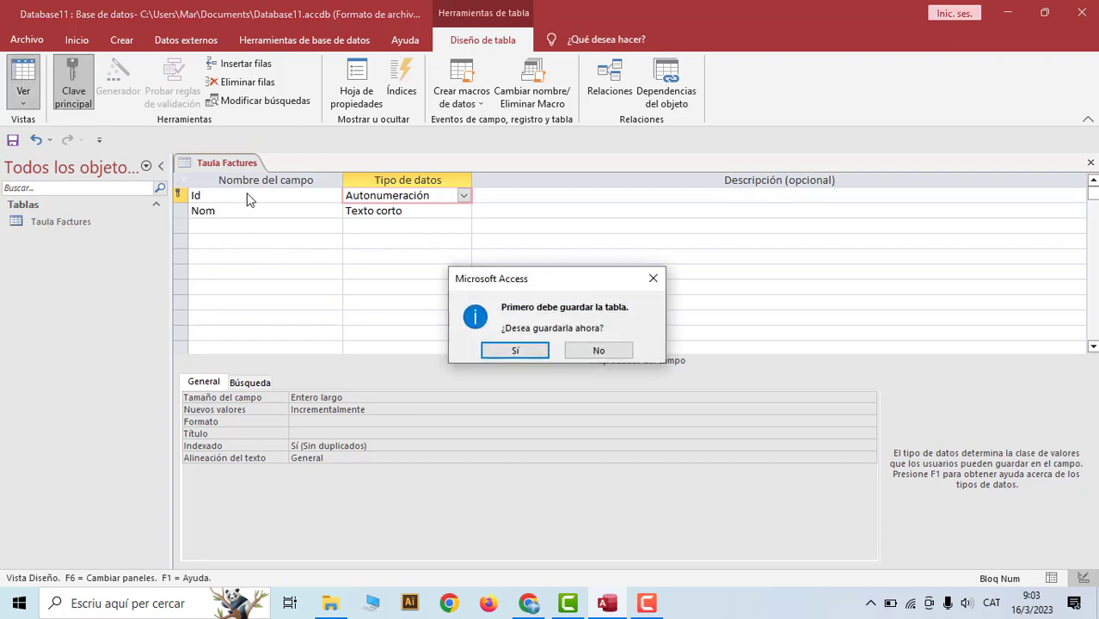
click(540, 352)
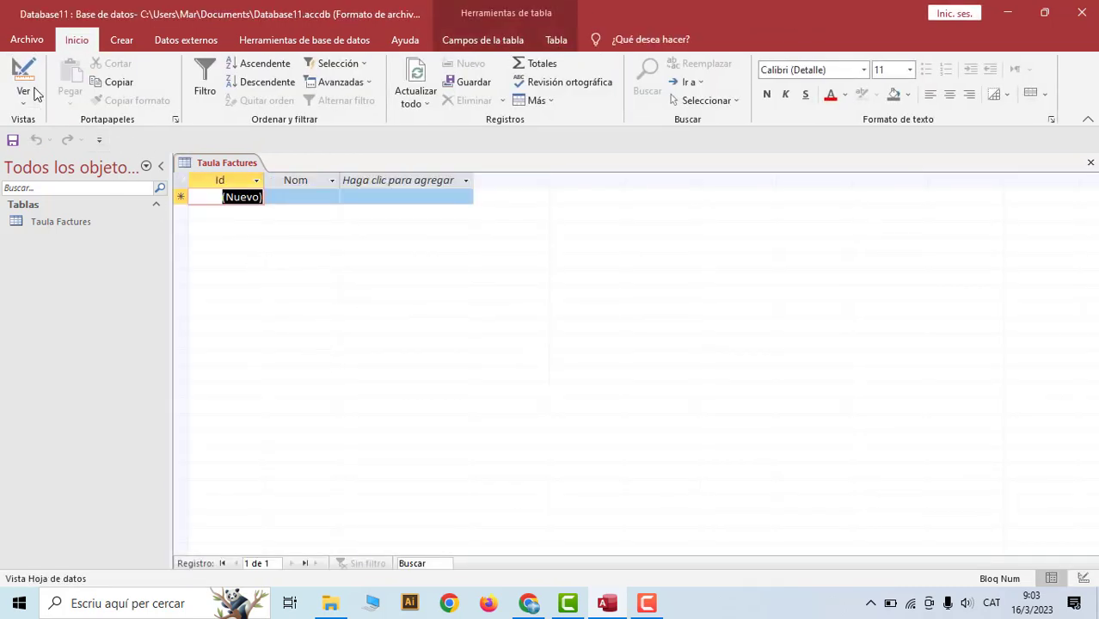
- Add two records named Prova and Prova 2 in the Nom column
click(295, 197)
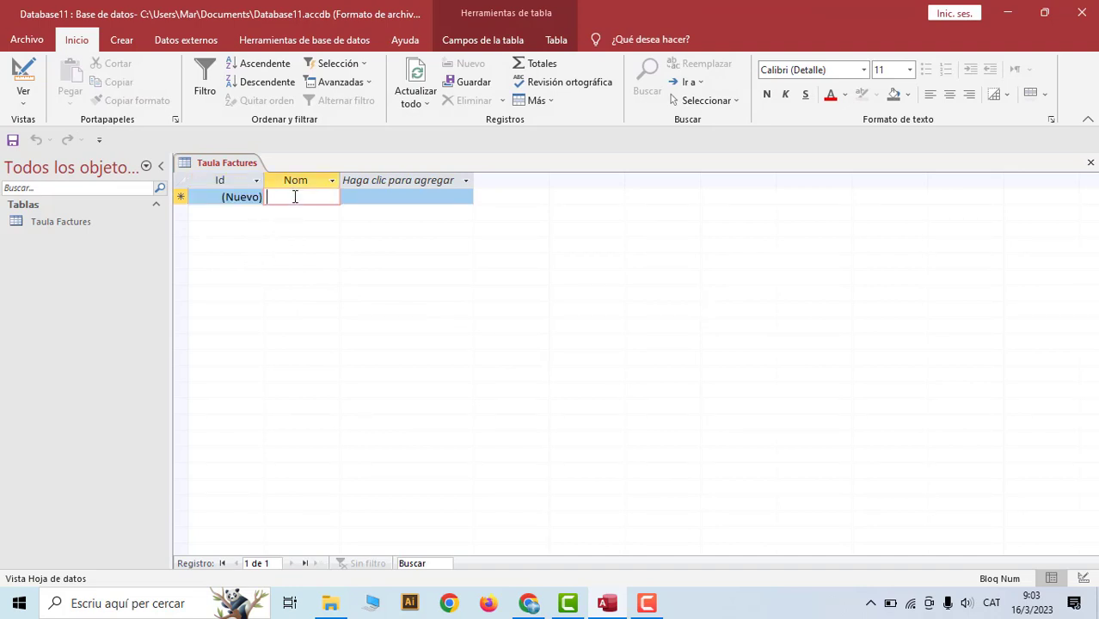
text(Prova)
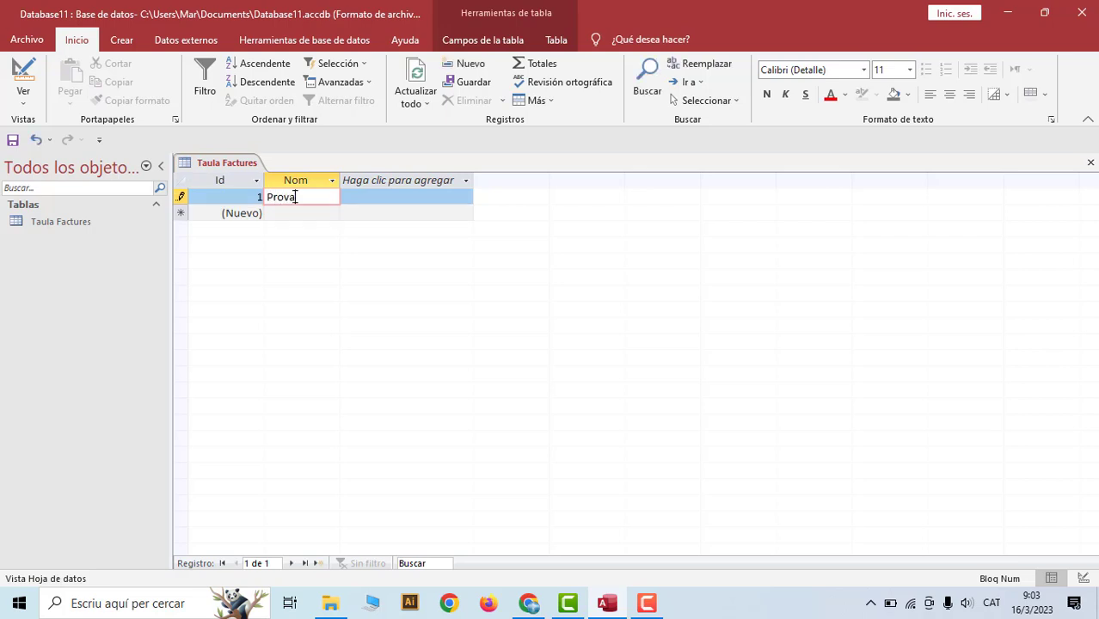
key(Return)
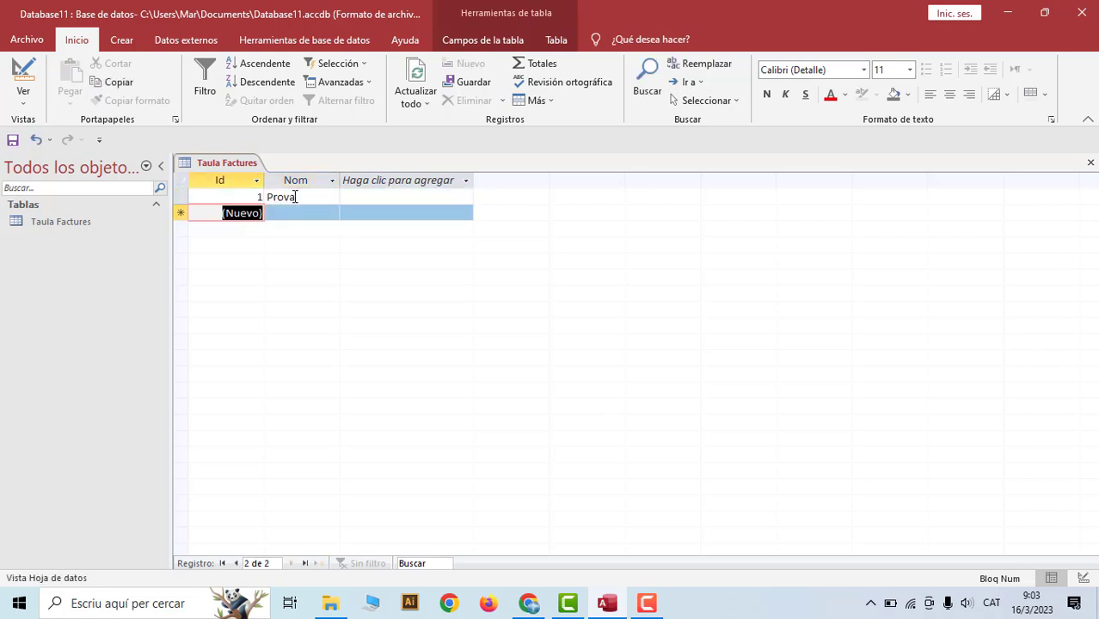
key(Return)
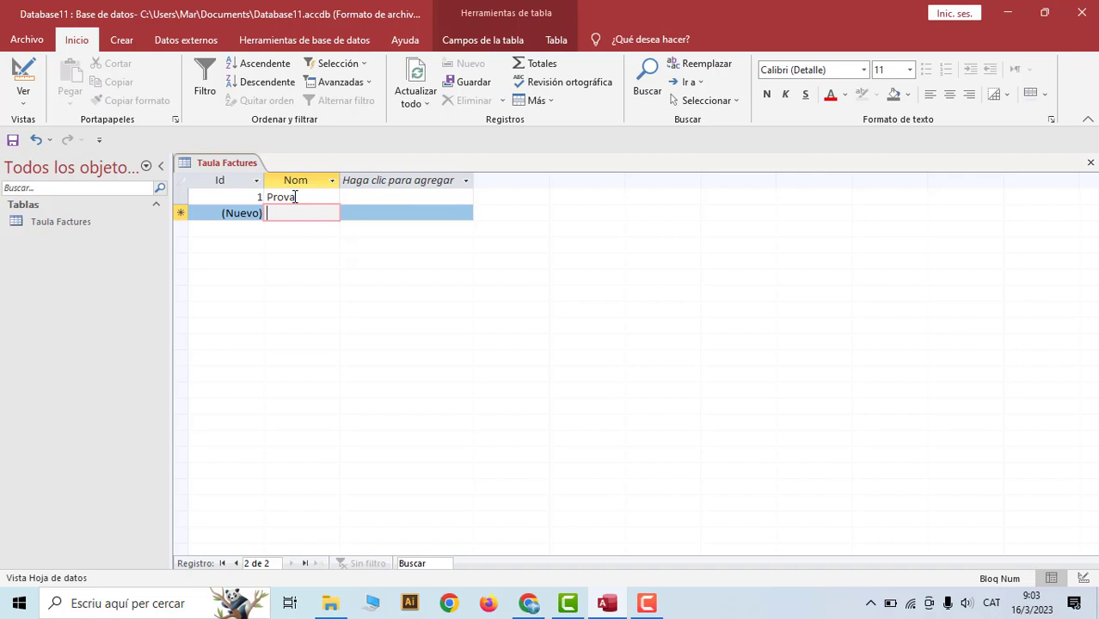
text(Prova 2)
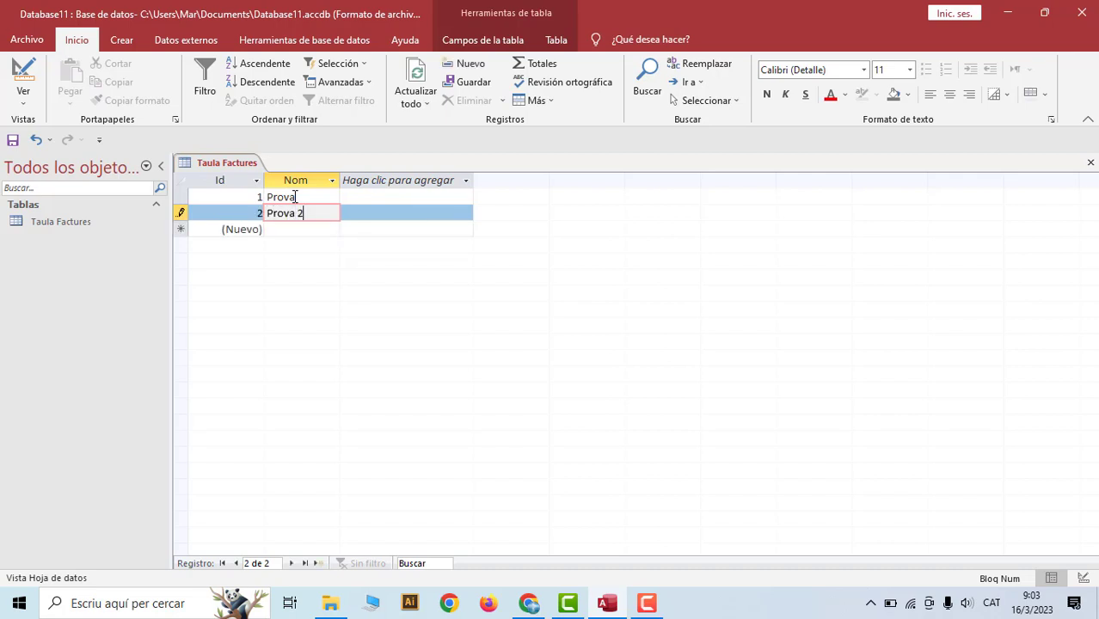
key(Return)
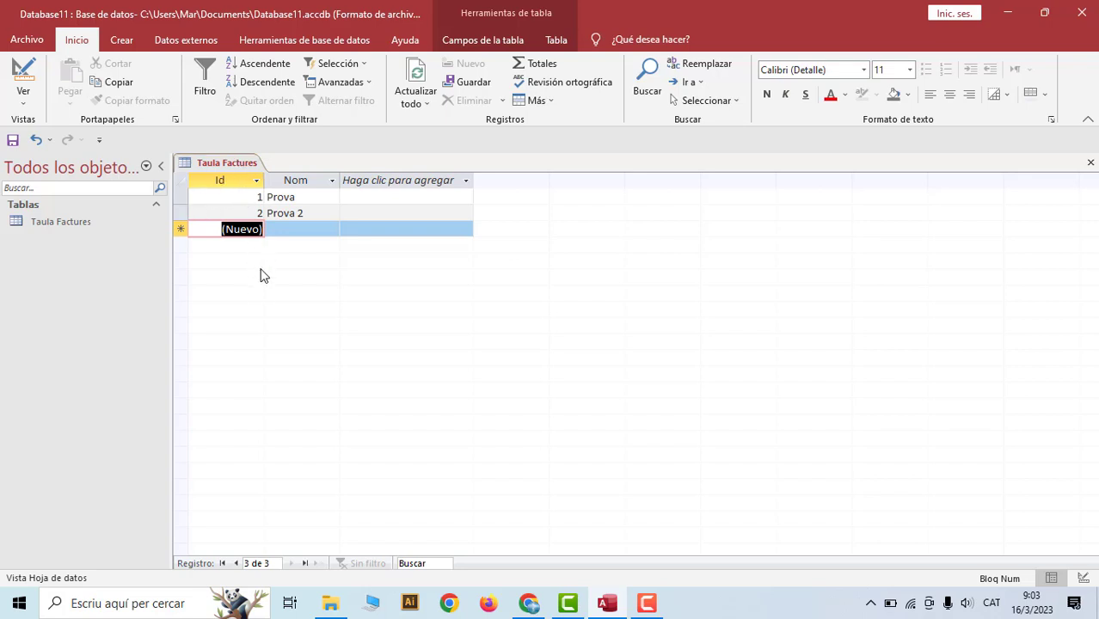
- Set the Id Formato to "Fact_"0000 [Azul], save, and view the records
click(24, 79)
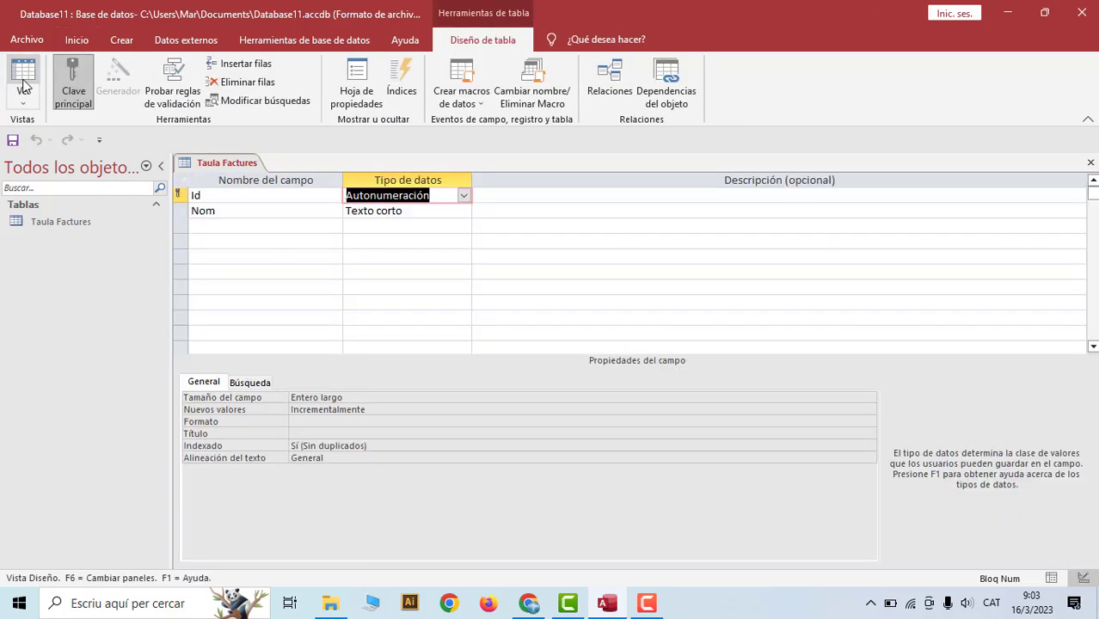
click(307, 422)
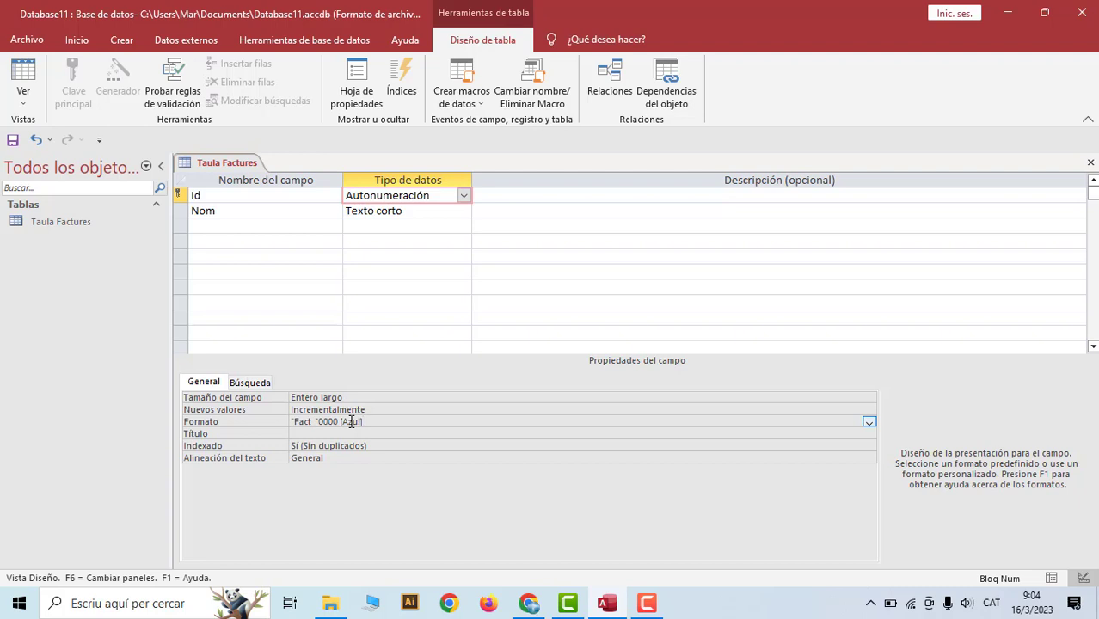
right_click(207, 168)
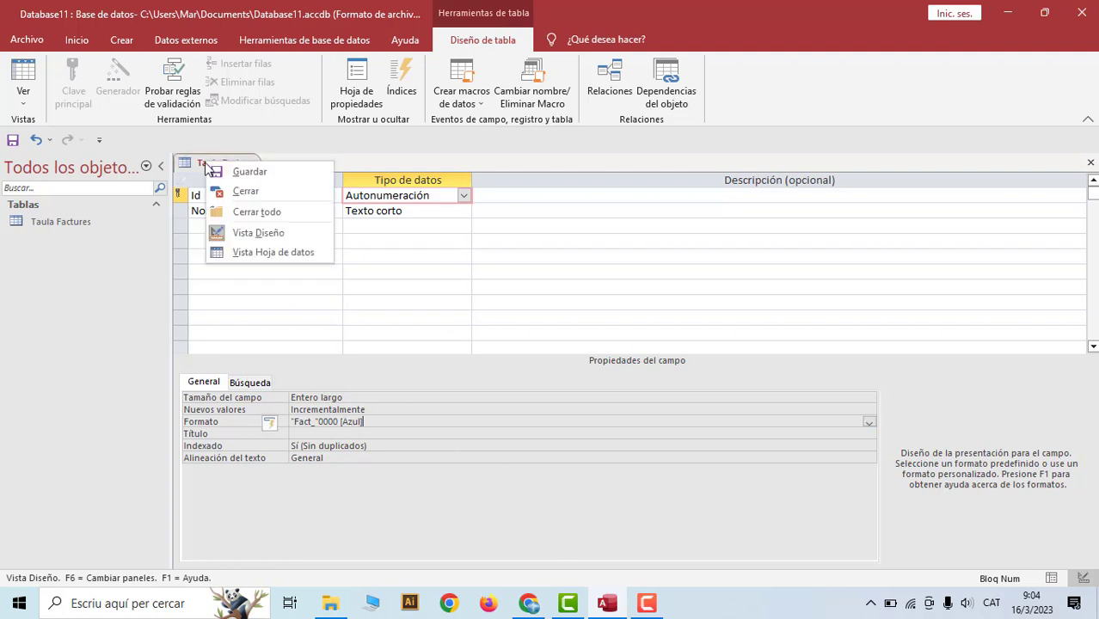
click(220, 172)
click(24, 71)
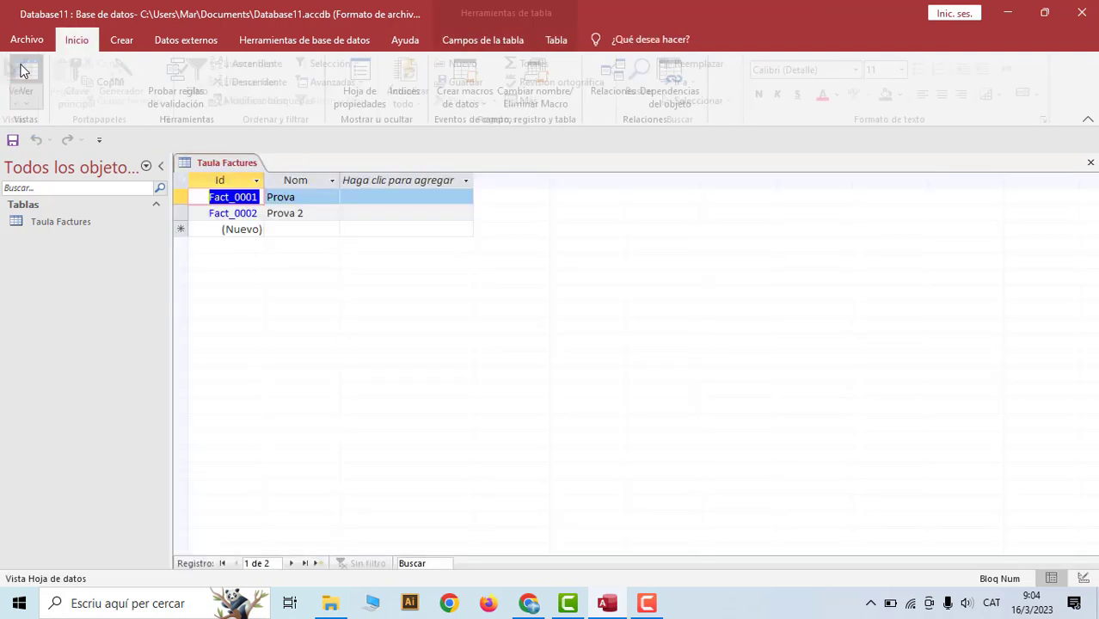
- Add a new Factures record with Nom prova 3
click(289, 199)
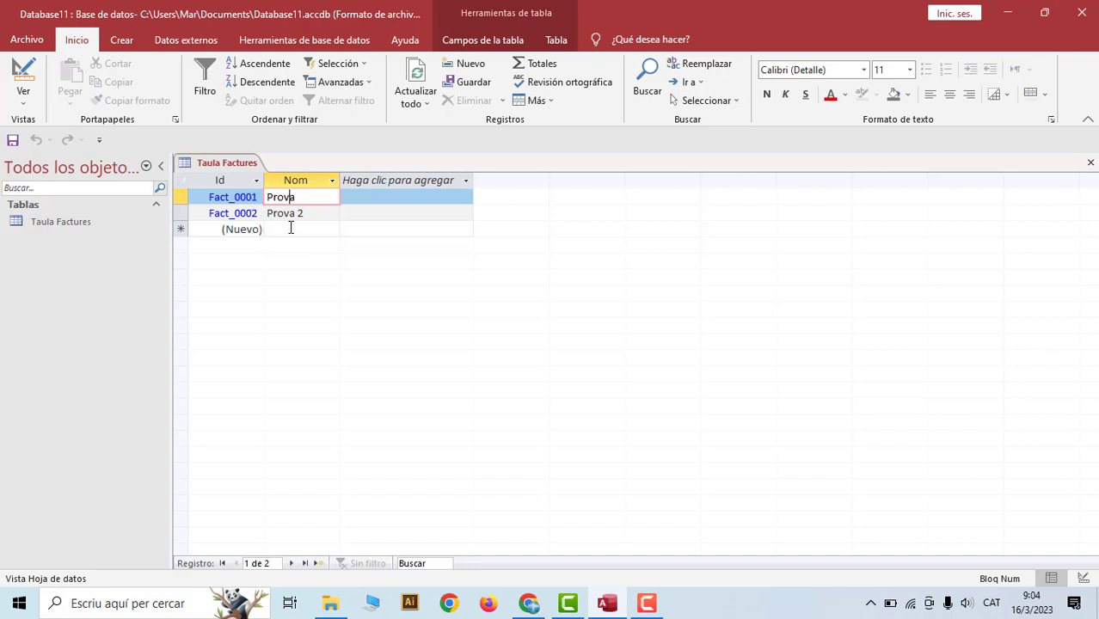
key(Tab)
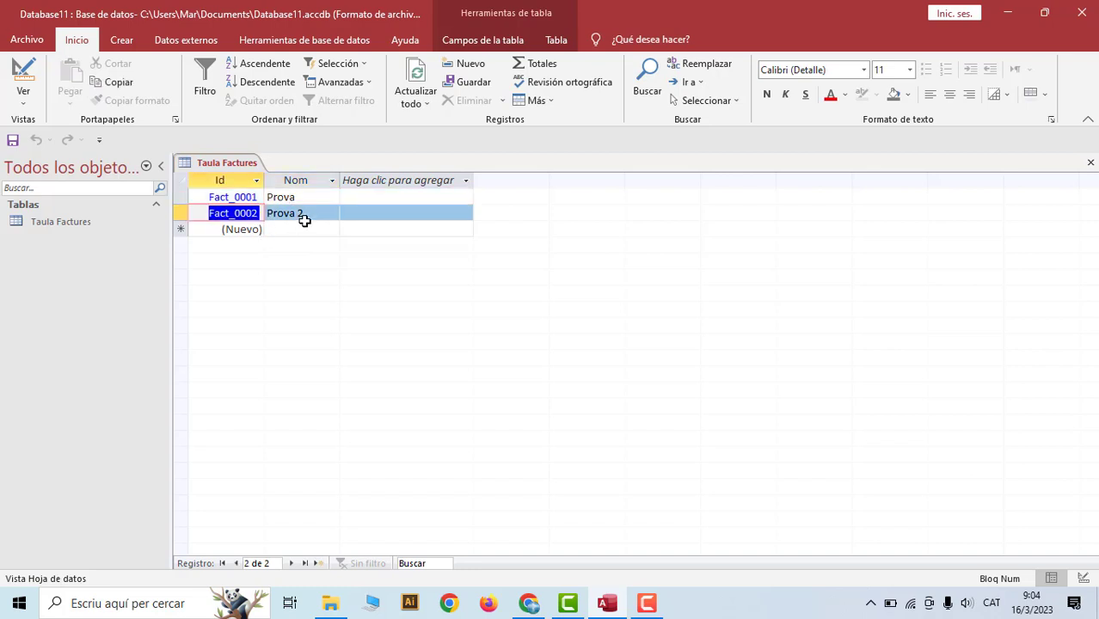
key(Tab)
key(Tab)
key(Tab)
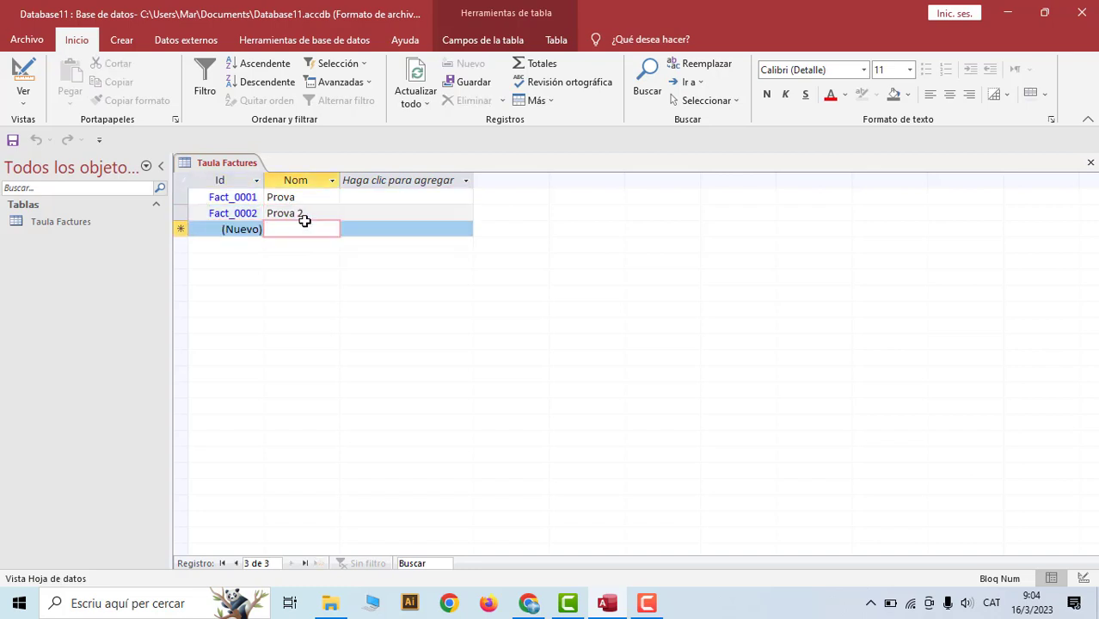
text(prova 3)
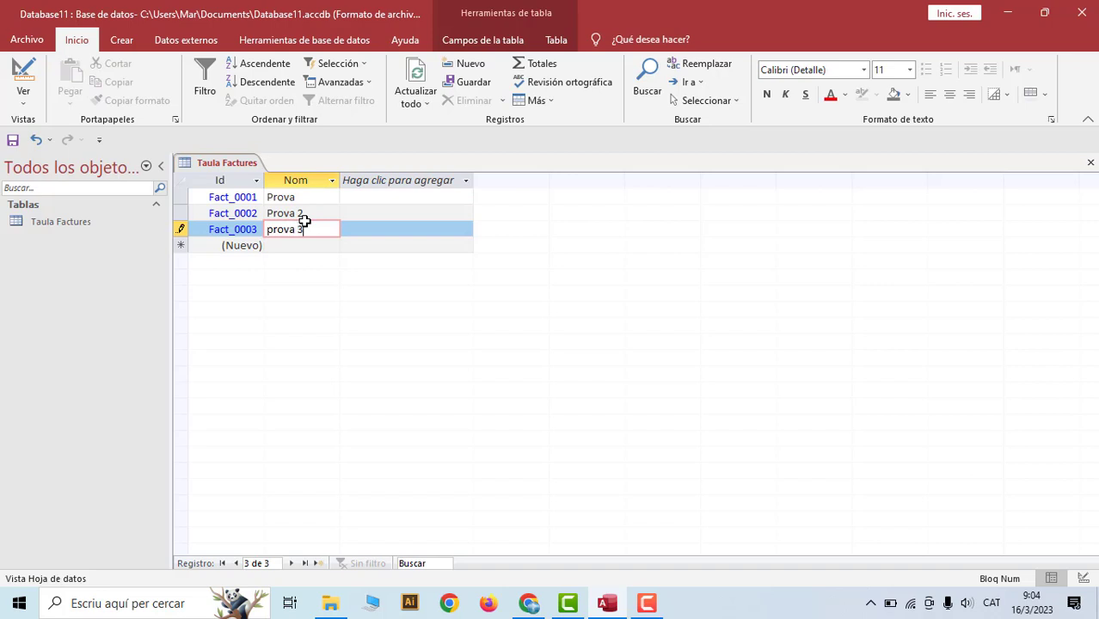
key(Tab)
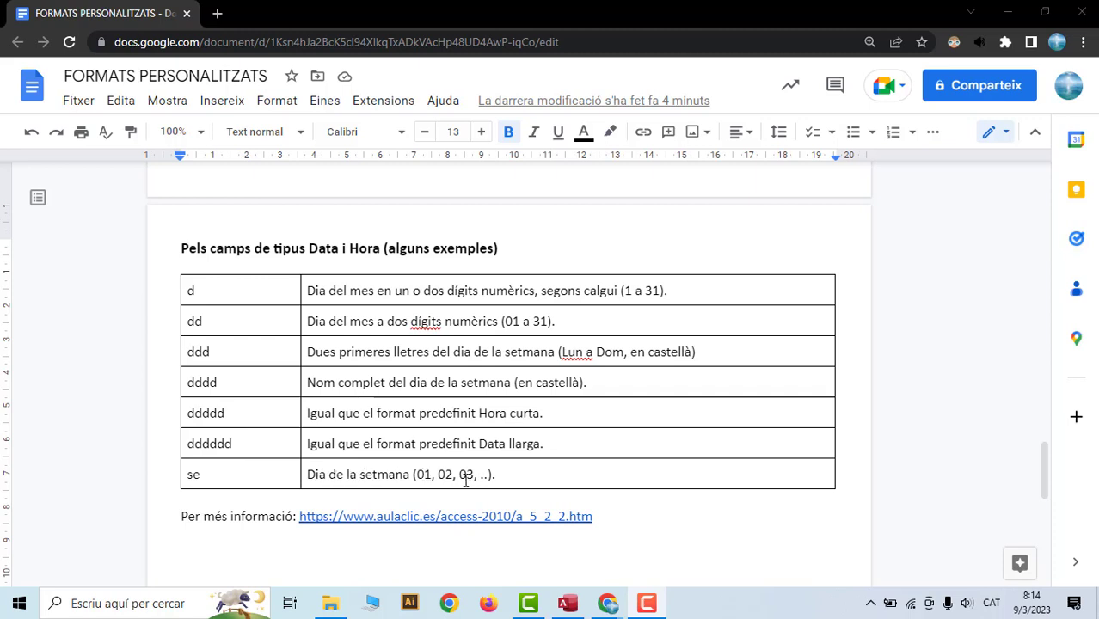
- Switch from Chrome back to Access
click(573, 607)
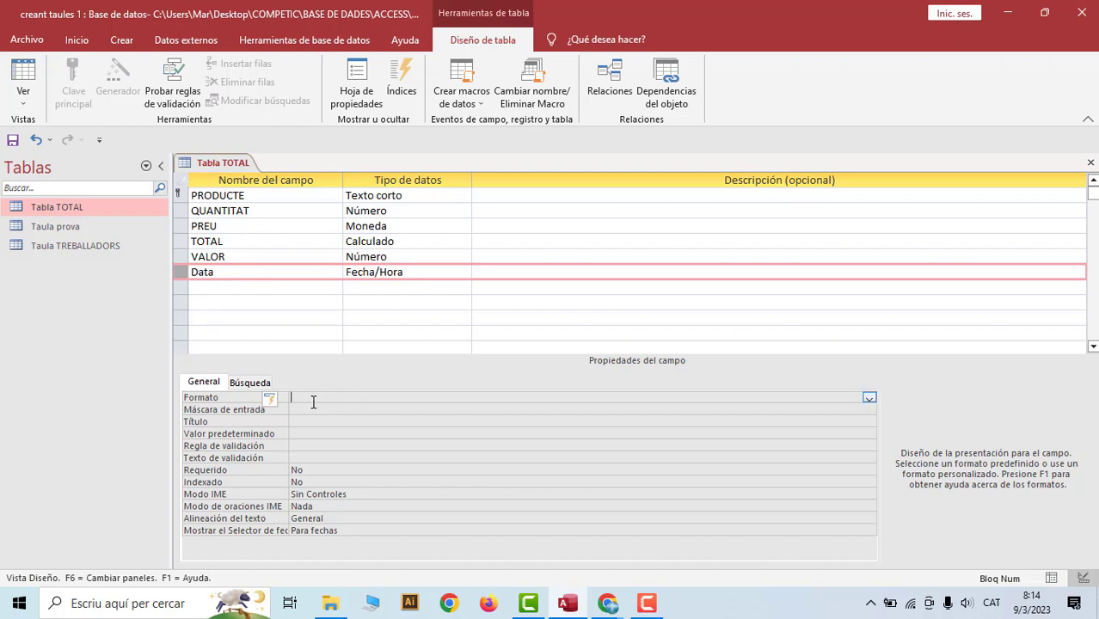
- Set the Data format to d, save, and give AAA the date 2 March 2023
text(d)
click(23, 84)
click(504, 349)
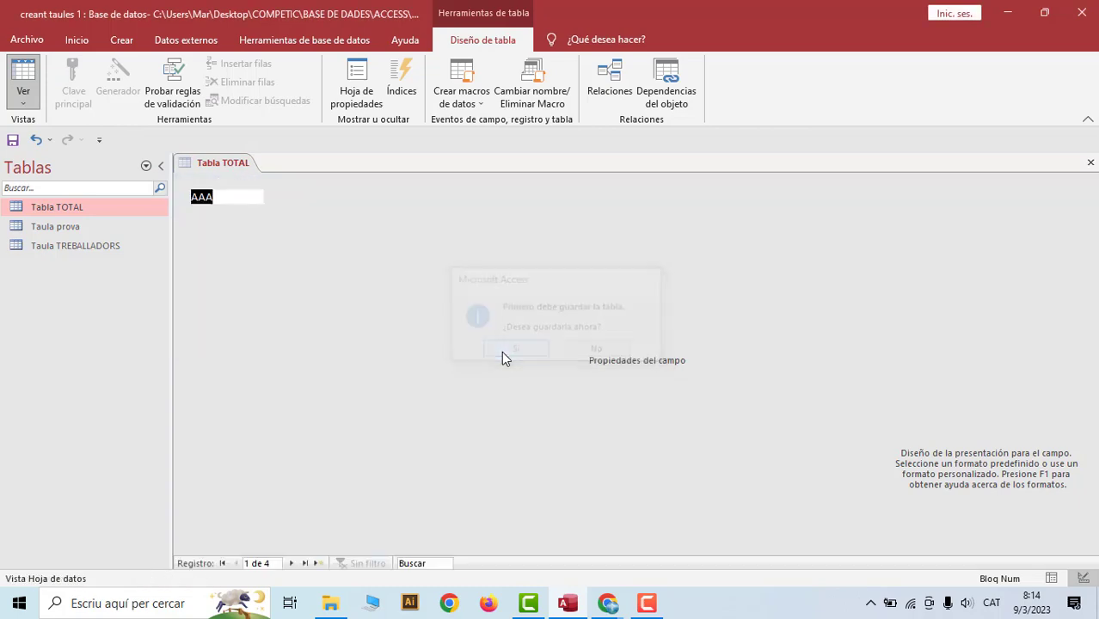
click(682, 197)
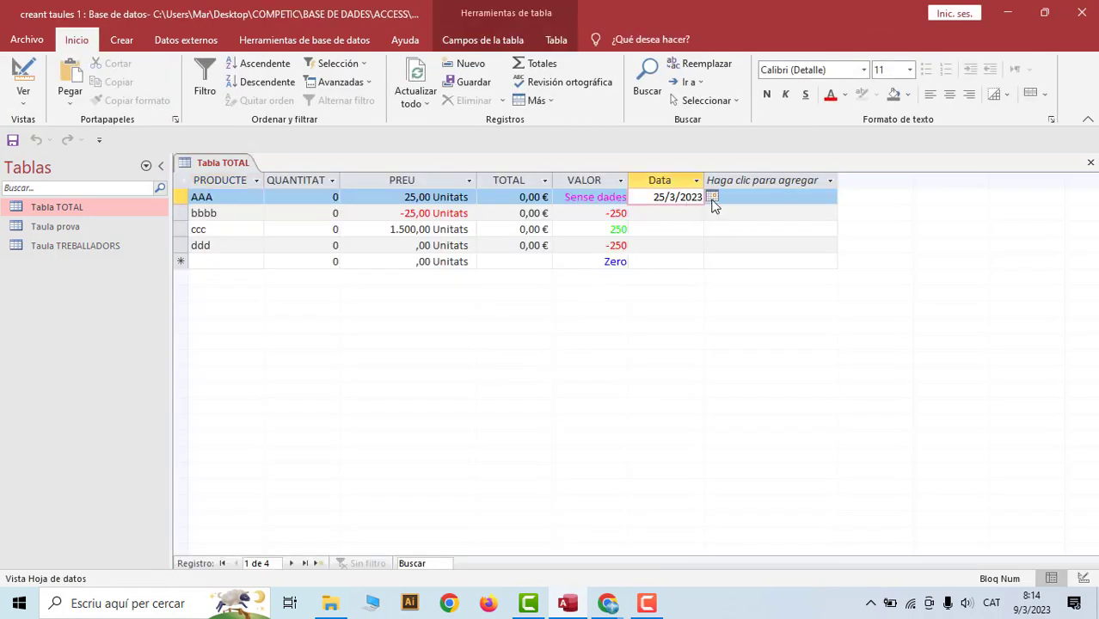
click(711, 198)
click(646, 246)
key(Tab)
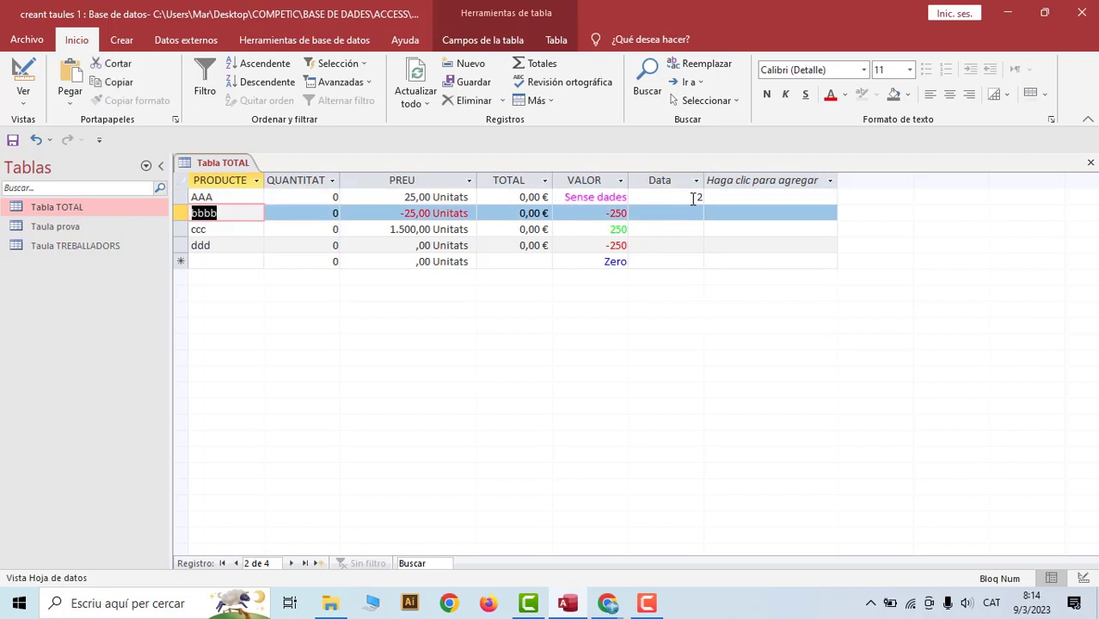
- Change the Data format to dd and set AAA's date to 16 March 2023
click(23, 71)
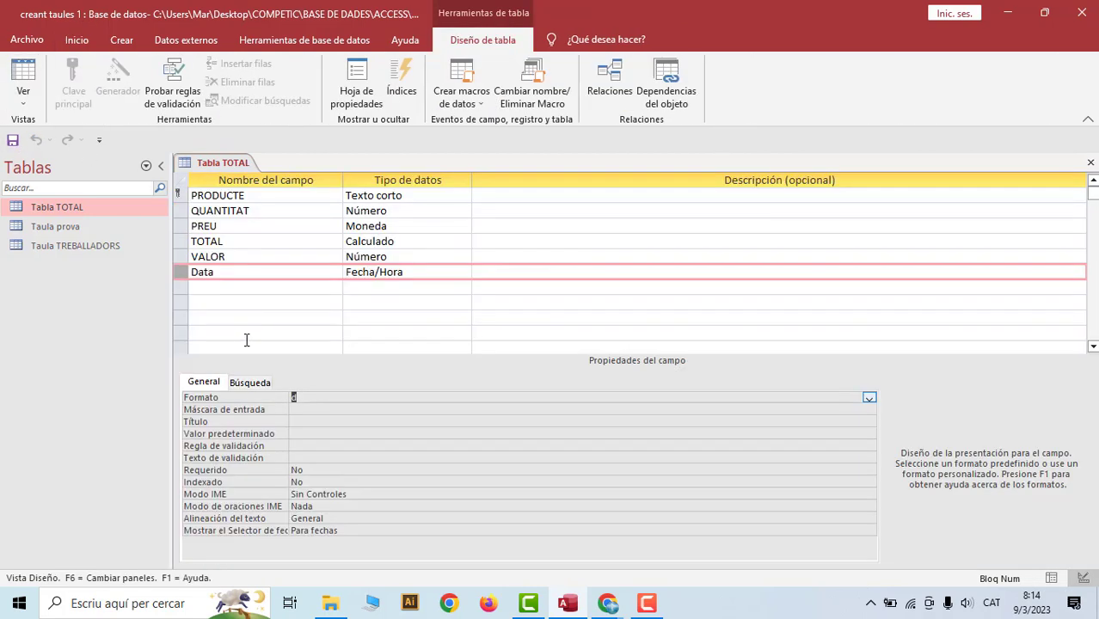
click(307, 396)
text(d)
click(23, 77)
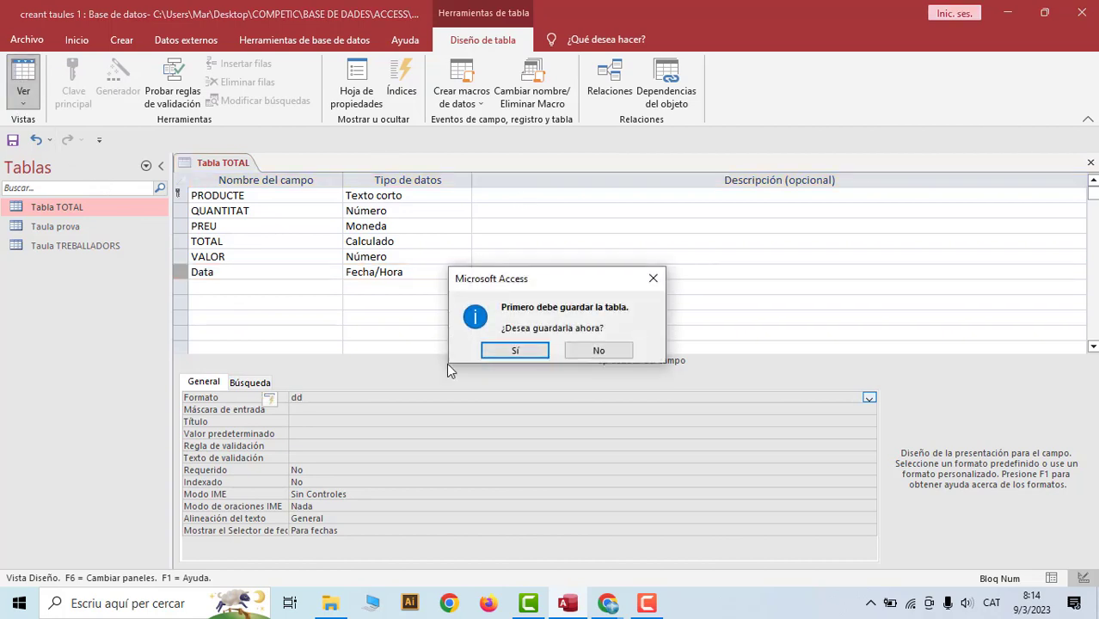
click(494, 351)
click(682, 201)
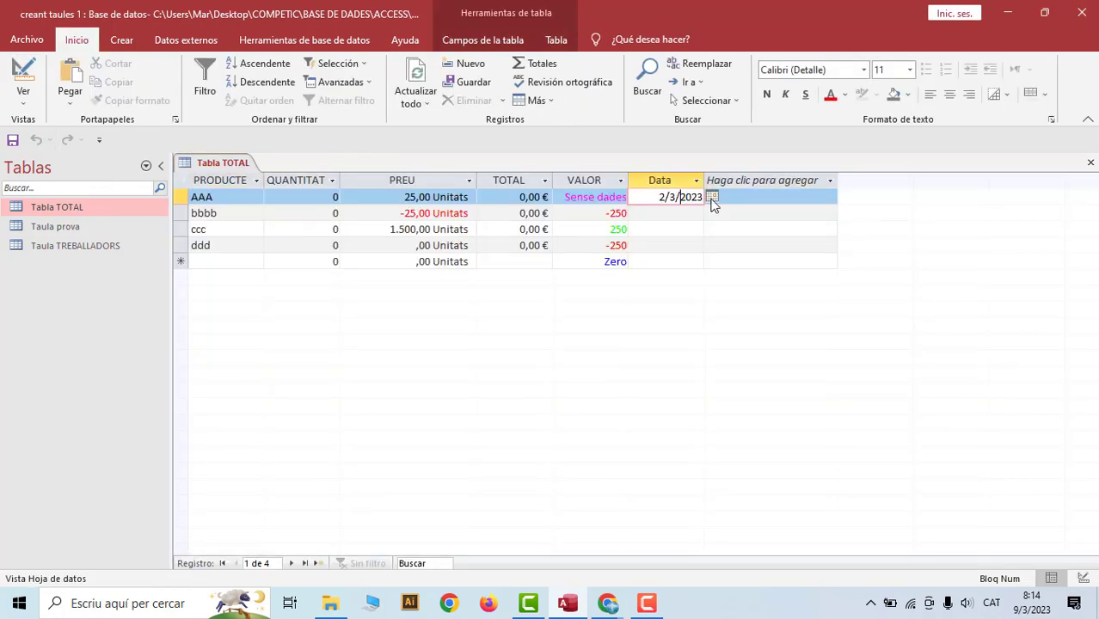
click(713, 198)
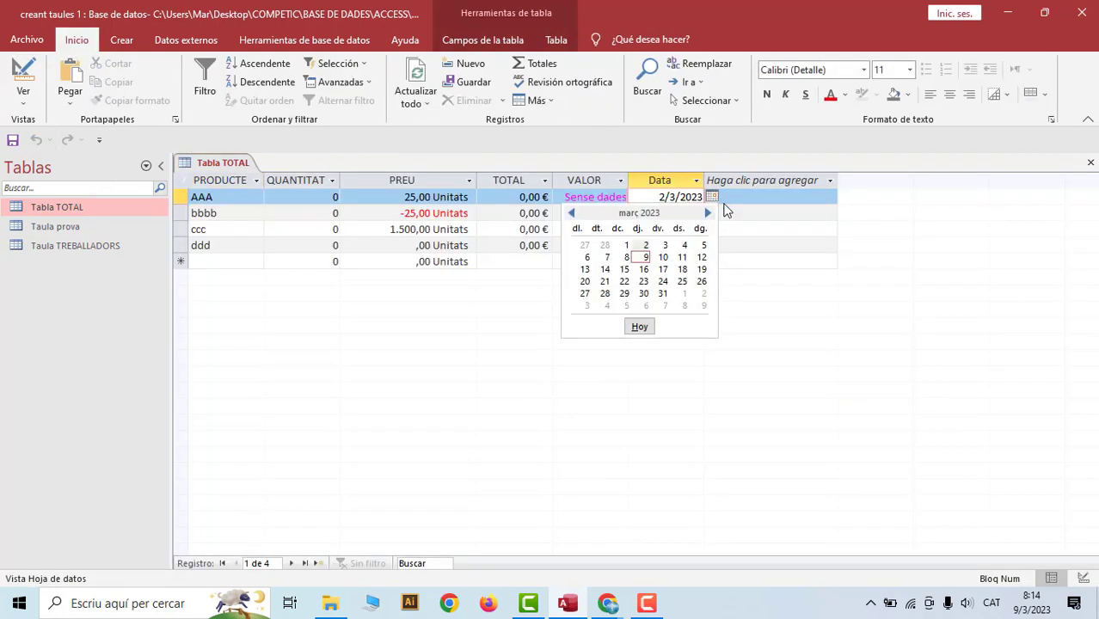
click(640, 269)
key(Return)
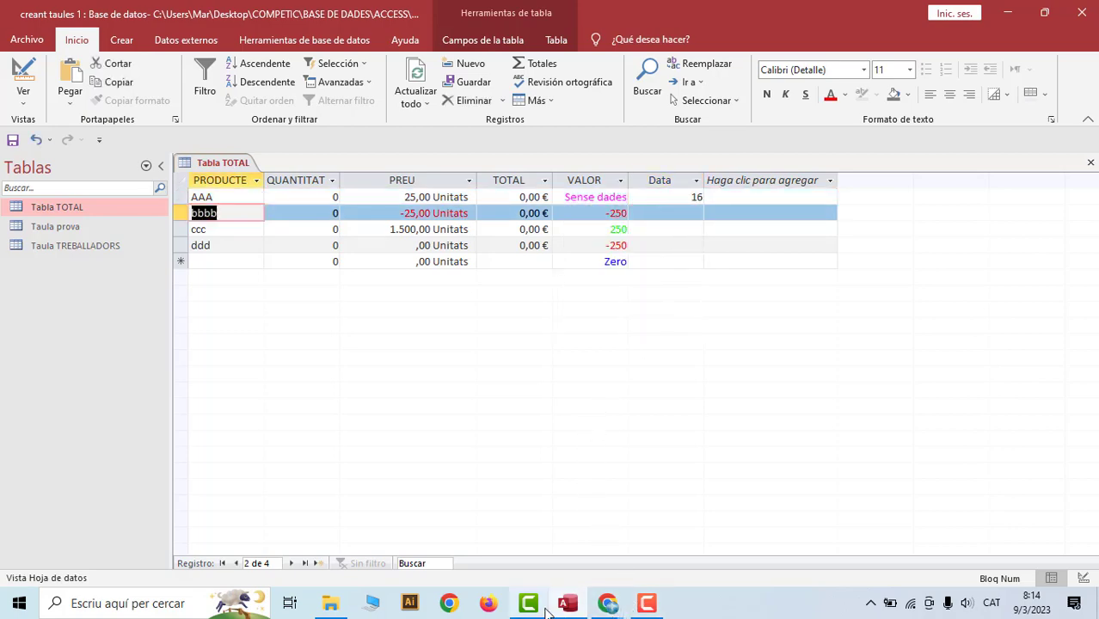
click(568, 605)
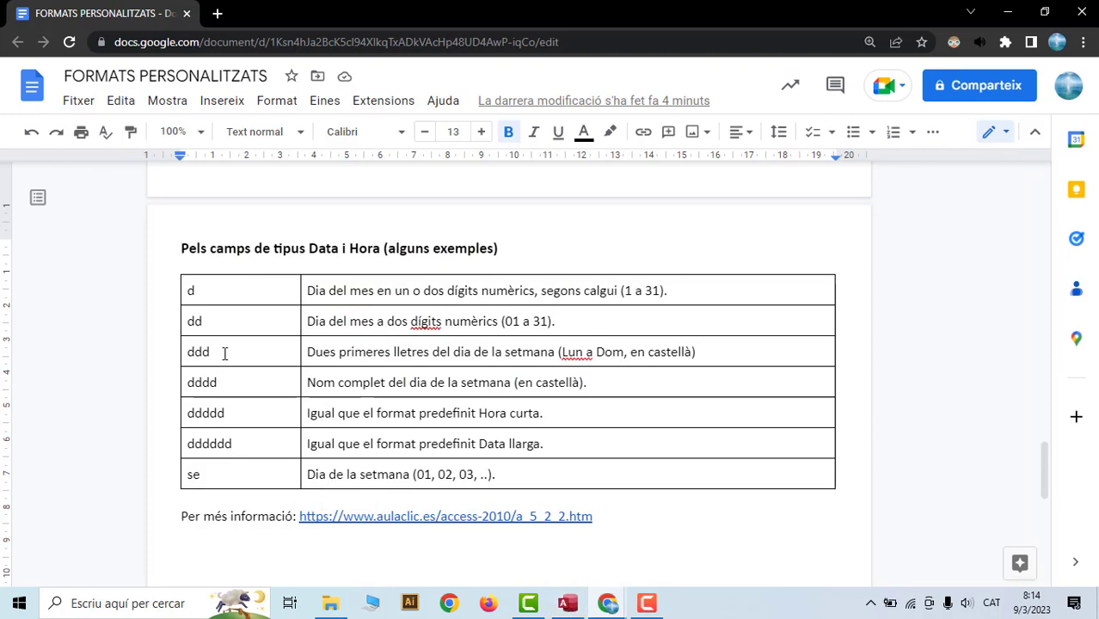
click(568, 605)
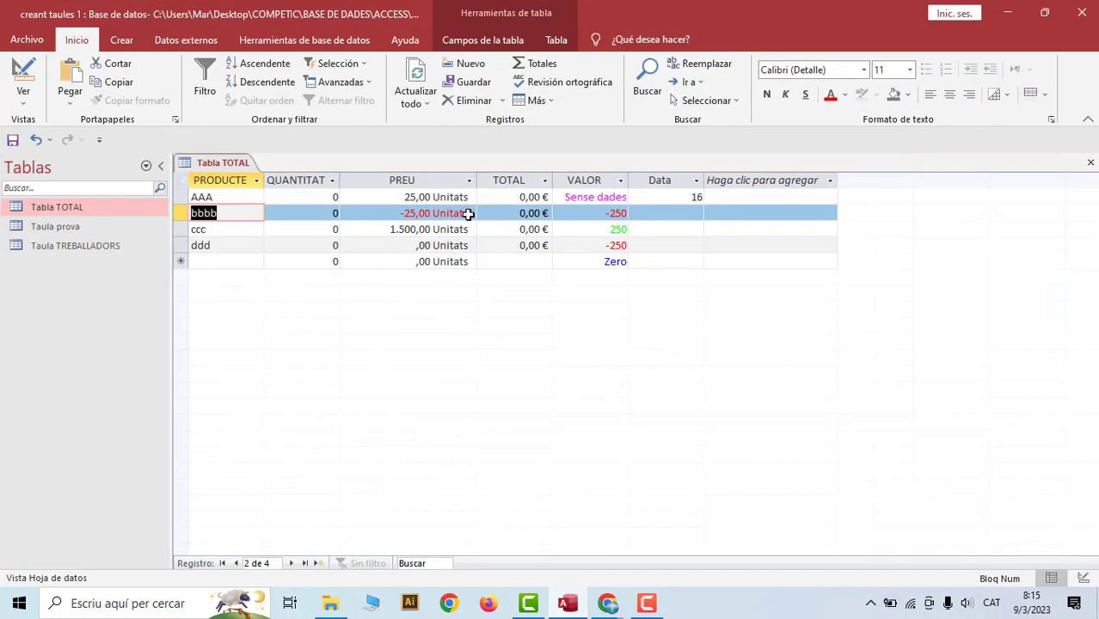
- Give the Data field the ddd format and save the table to view the records
click(7, 91)
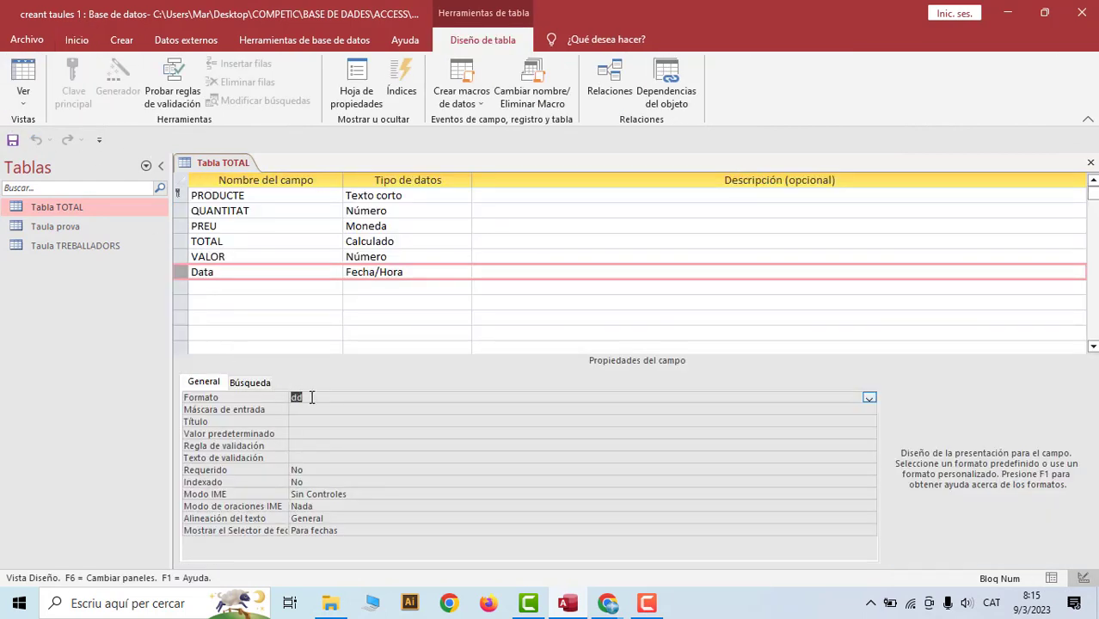
click(312, 397)
text(ddd)
click(23, 76)
click(515, 350)
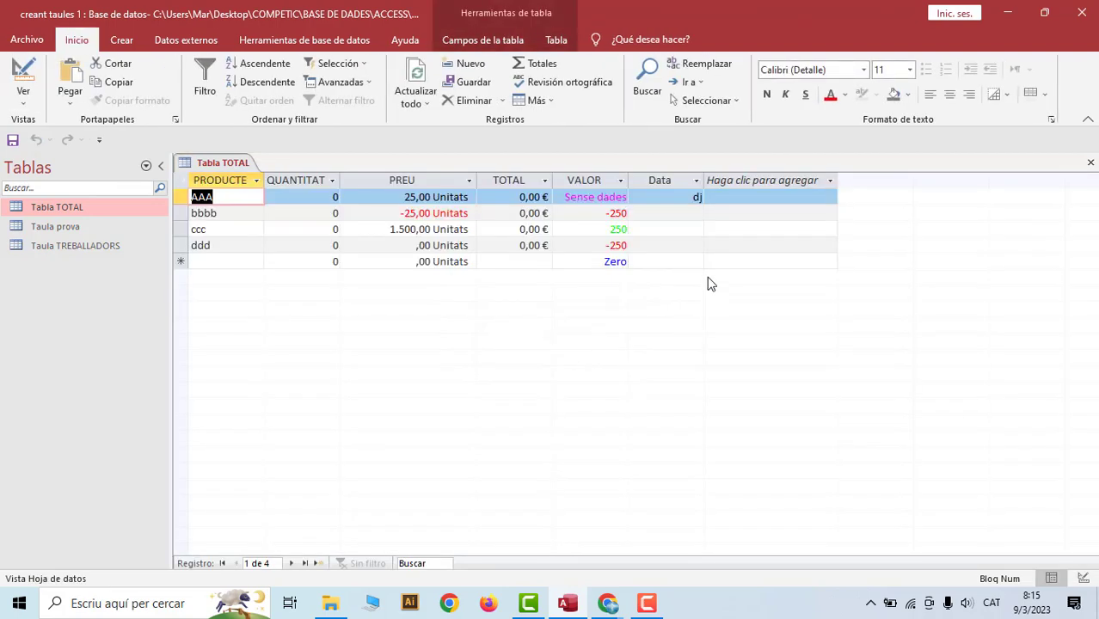
- Use the calendar to change record AAA's date to 19 March, then to 13 March 2023
click(696, 199)
click(711, 197)
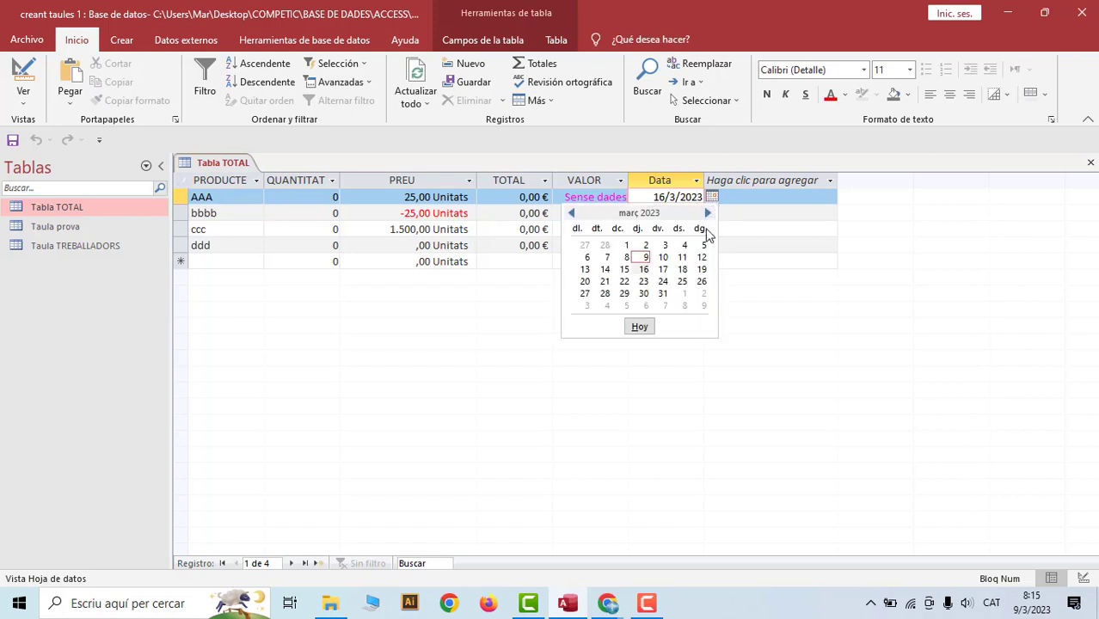
click(702, 269)
key(Return)
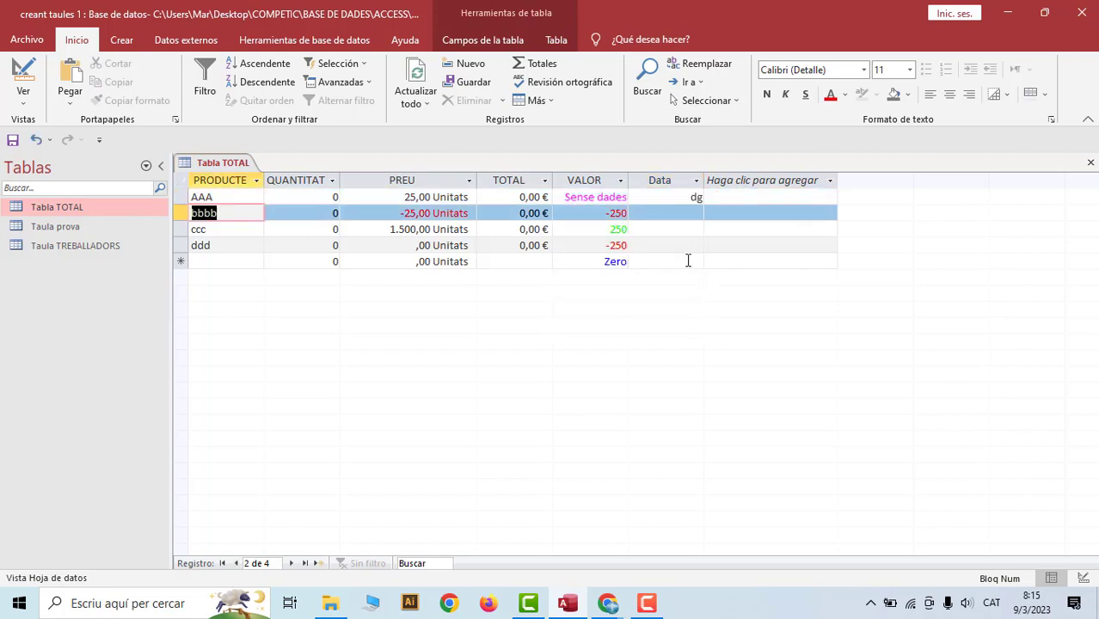
click(711, 199)
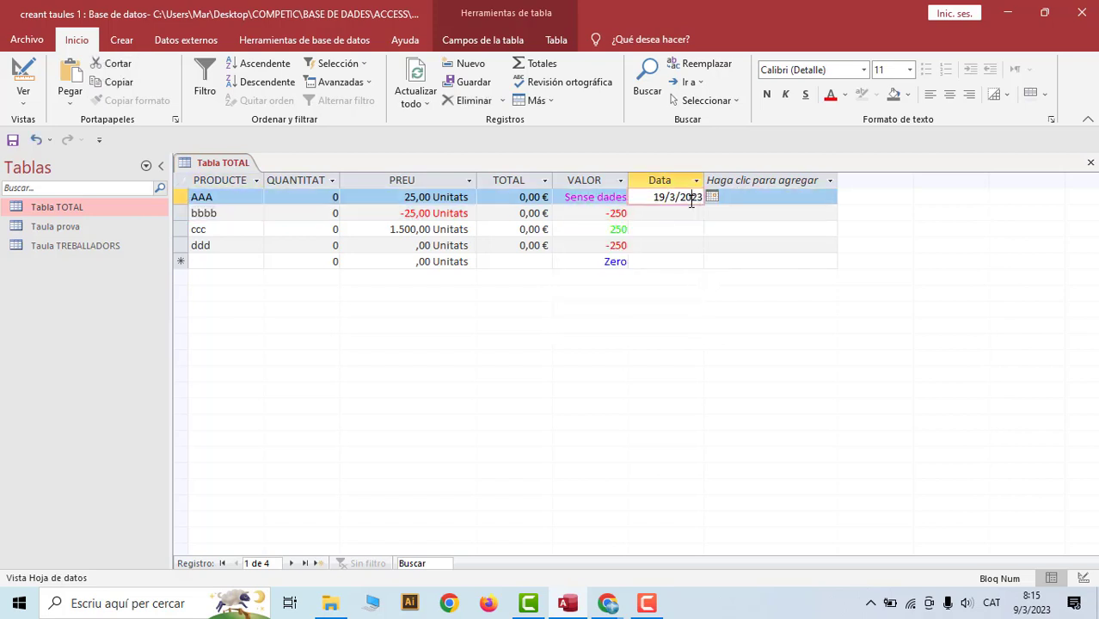
click(712, 197)
click(605, 269)
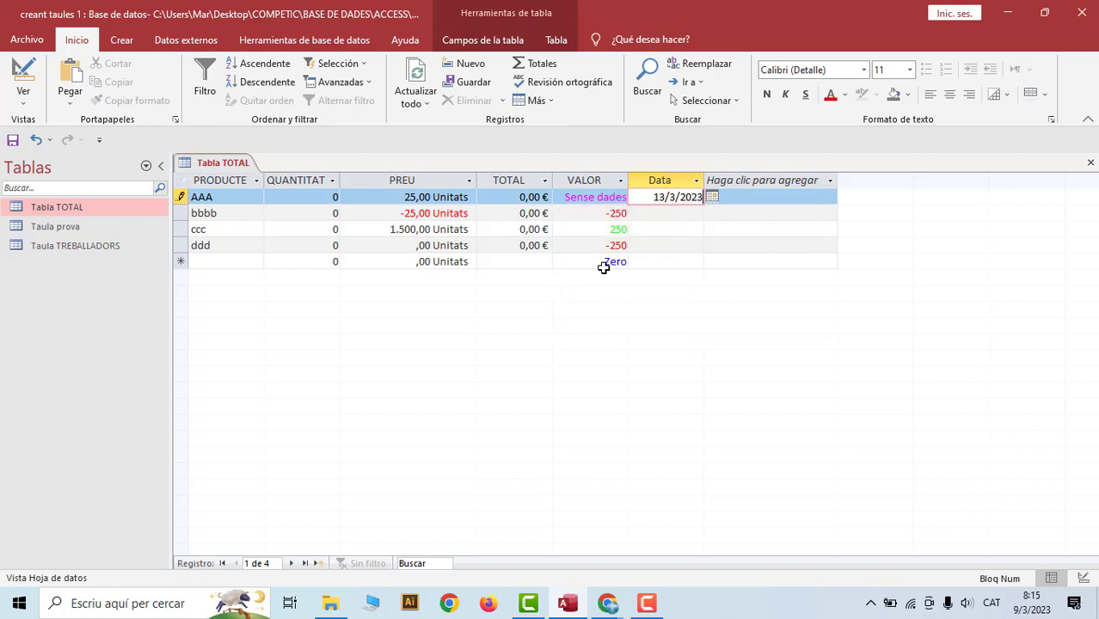
key(Return)
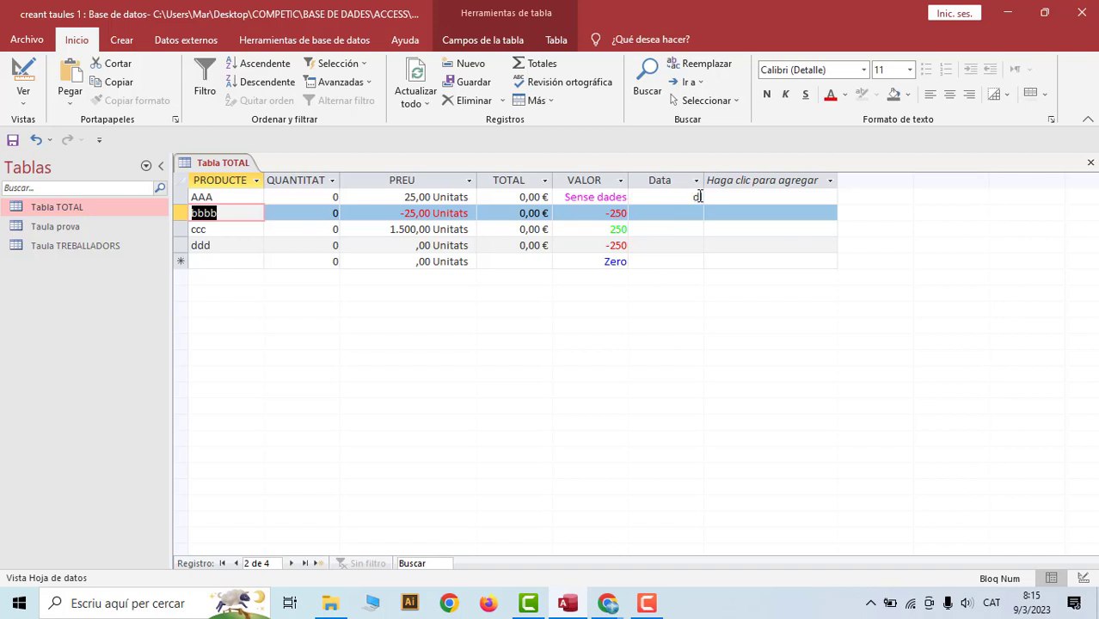
- Change the Data format to dddd and save, so AAA's date shows dilluns
click(26, 81)
click(313, 398)
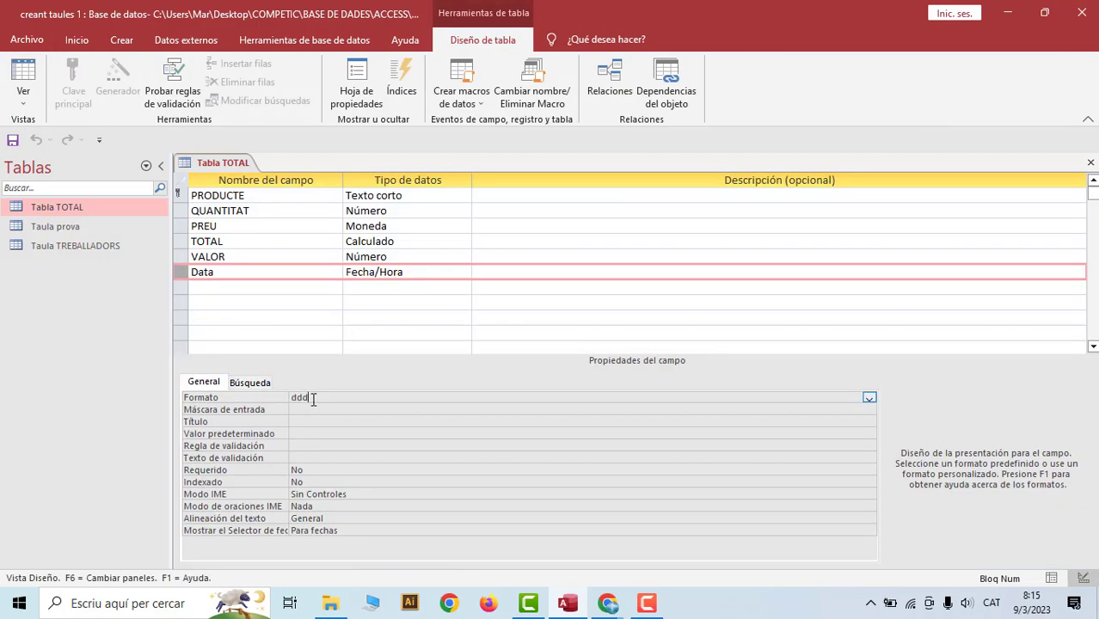
click(23, 81)
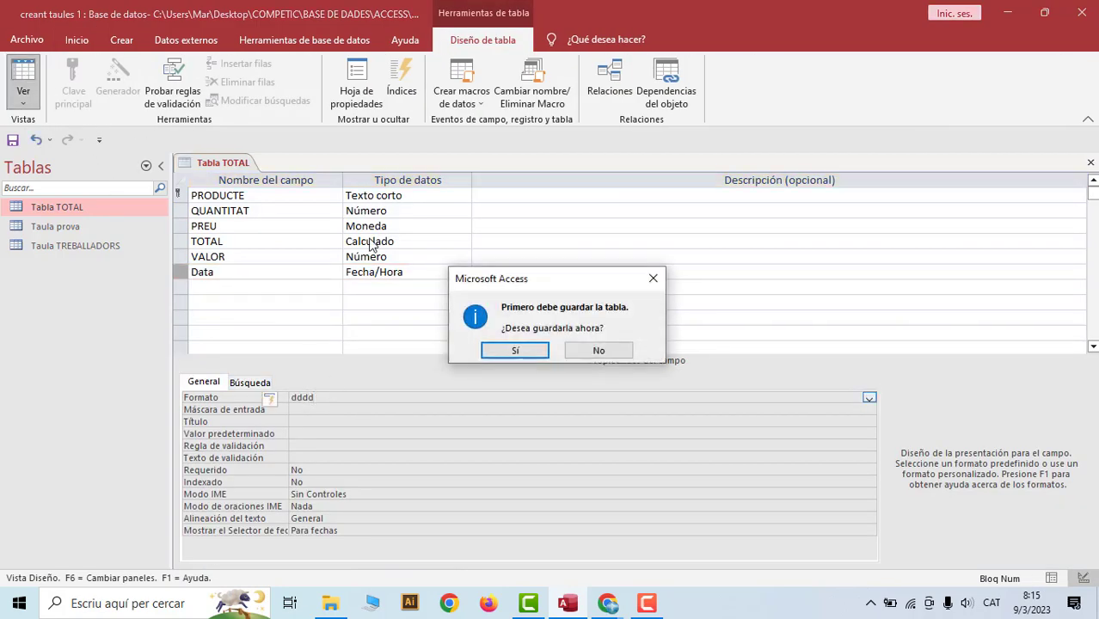
click(517, 353)
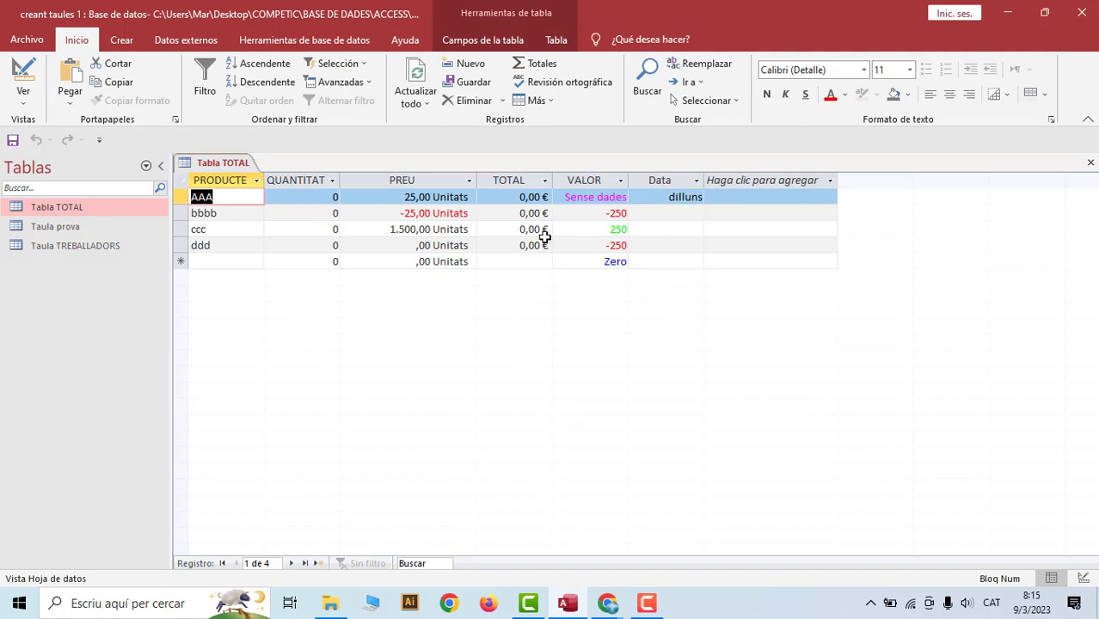
- Change the Data format to ddddd (short date) and save, so AAA shows 13/3/2023
click(15, 86)
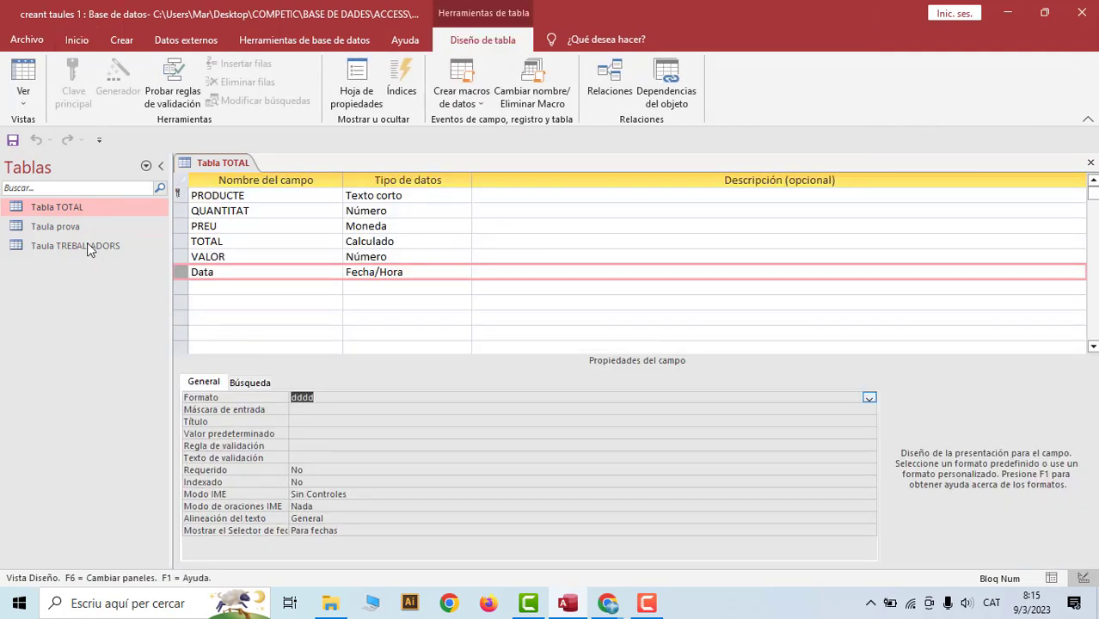
click(327, 399)
click(37, 98)
click(515, 350)
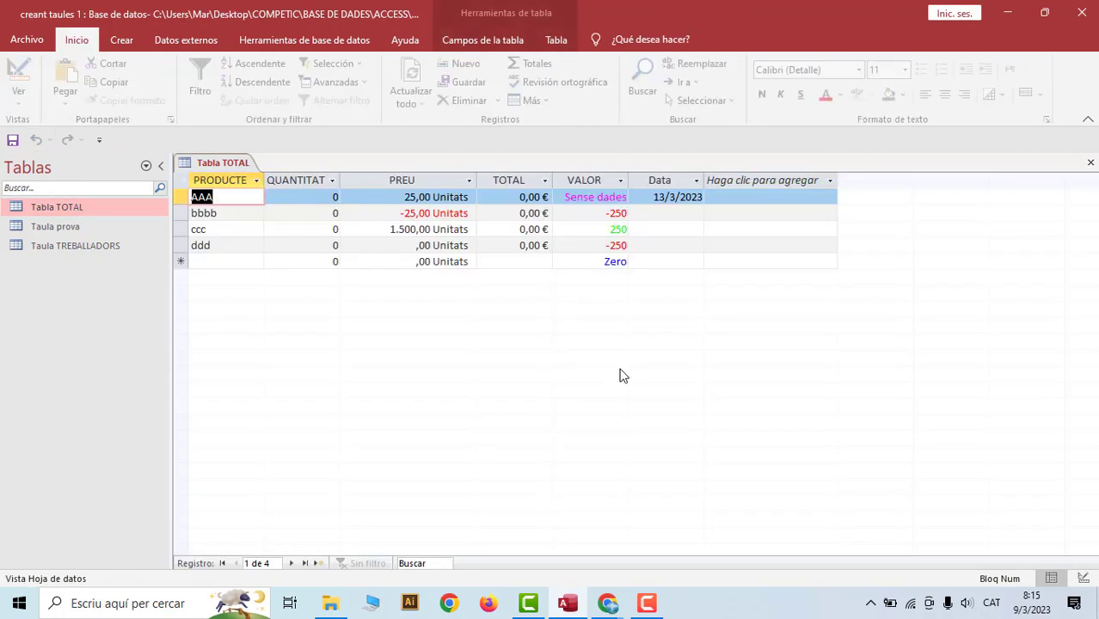
click(672, 197)
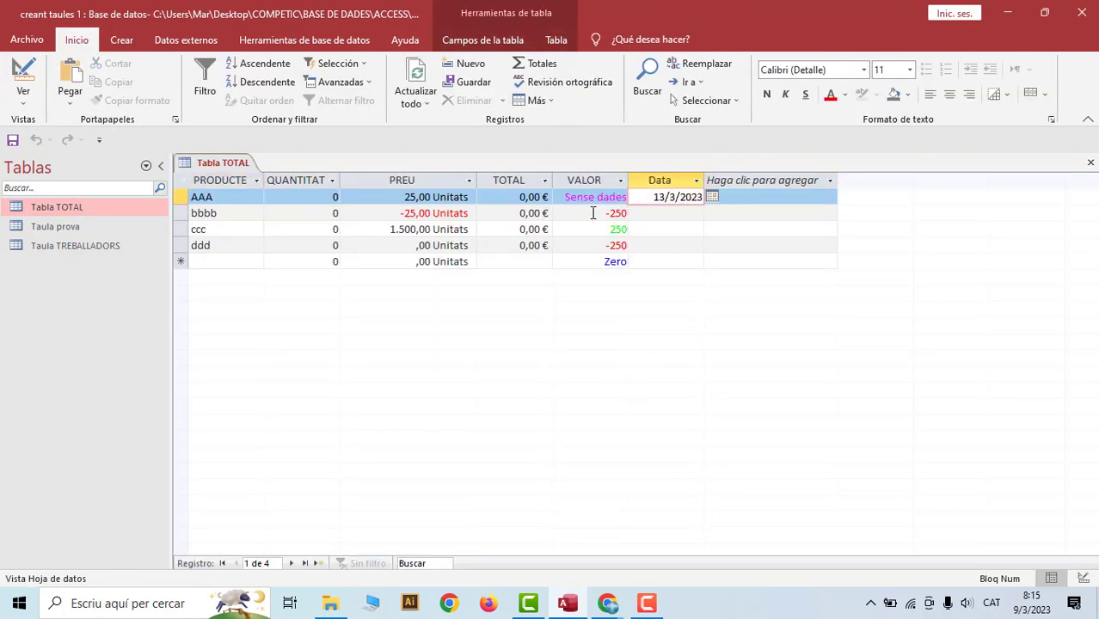
- Set the Data format to dddddd (long date), save, and widen the Data column to fit
click(23, 86)
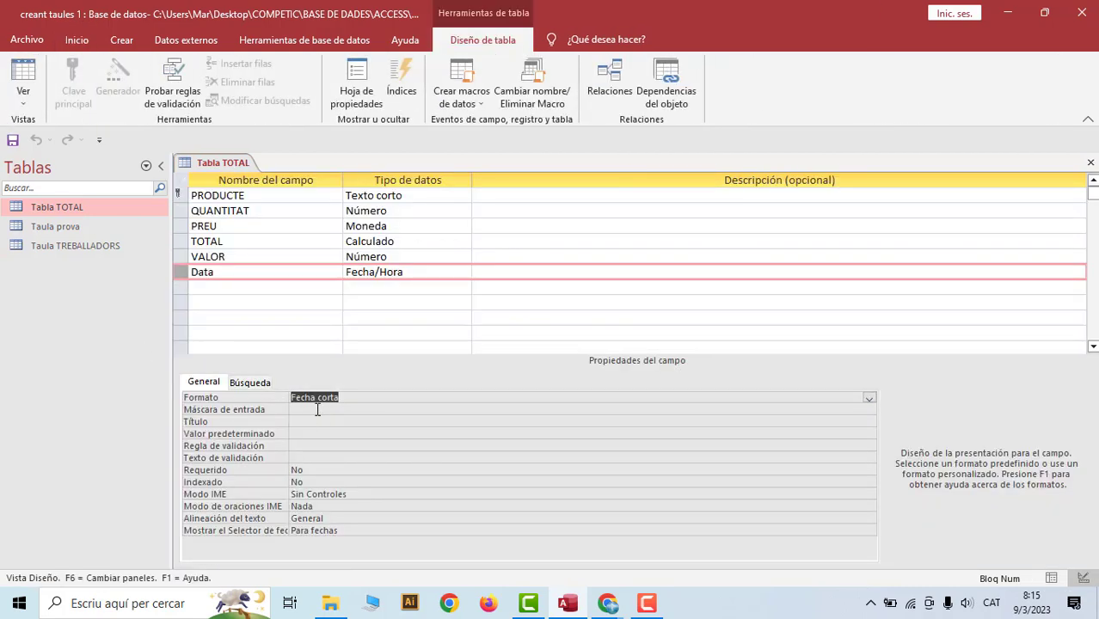
click(264, 271)
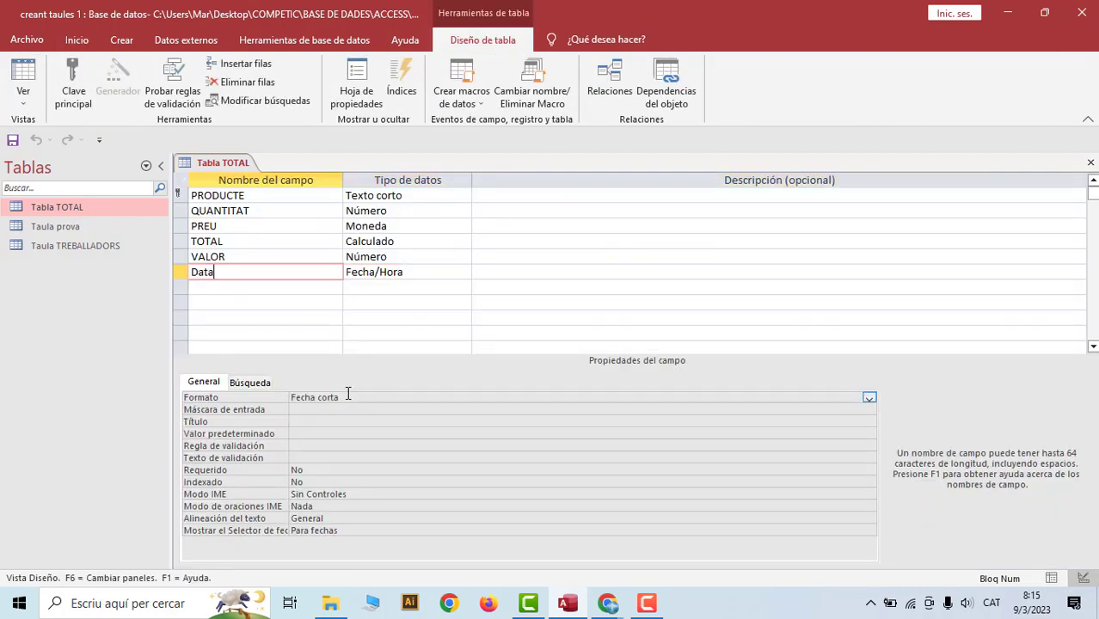
click(337, 397)
double_click(333, 398)
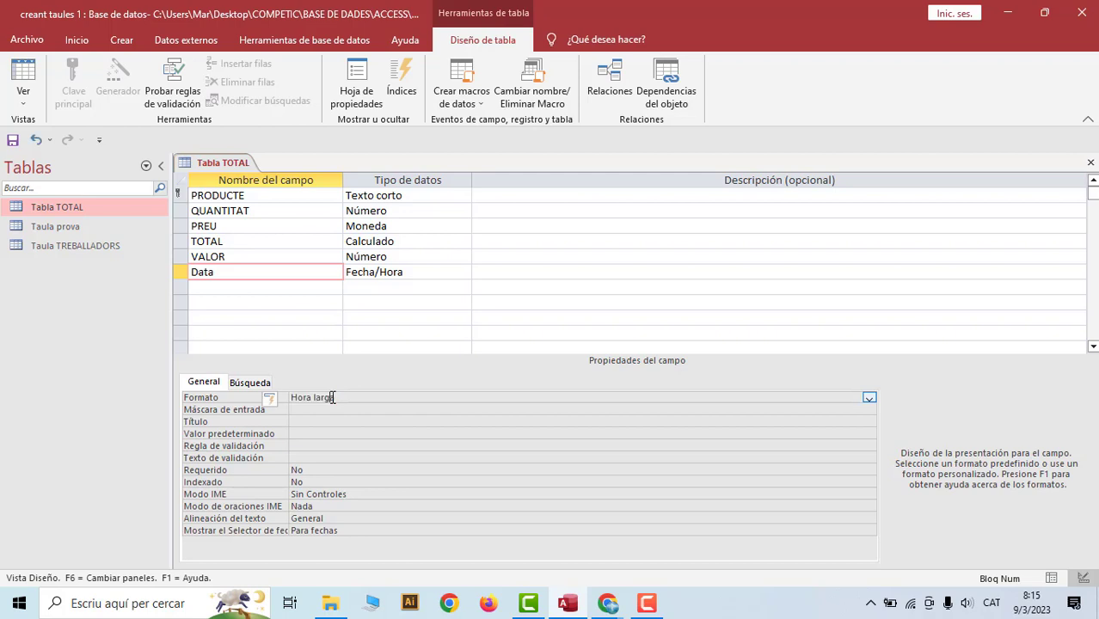
double_click(333, 397)
text(dddddd)
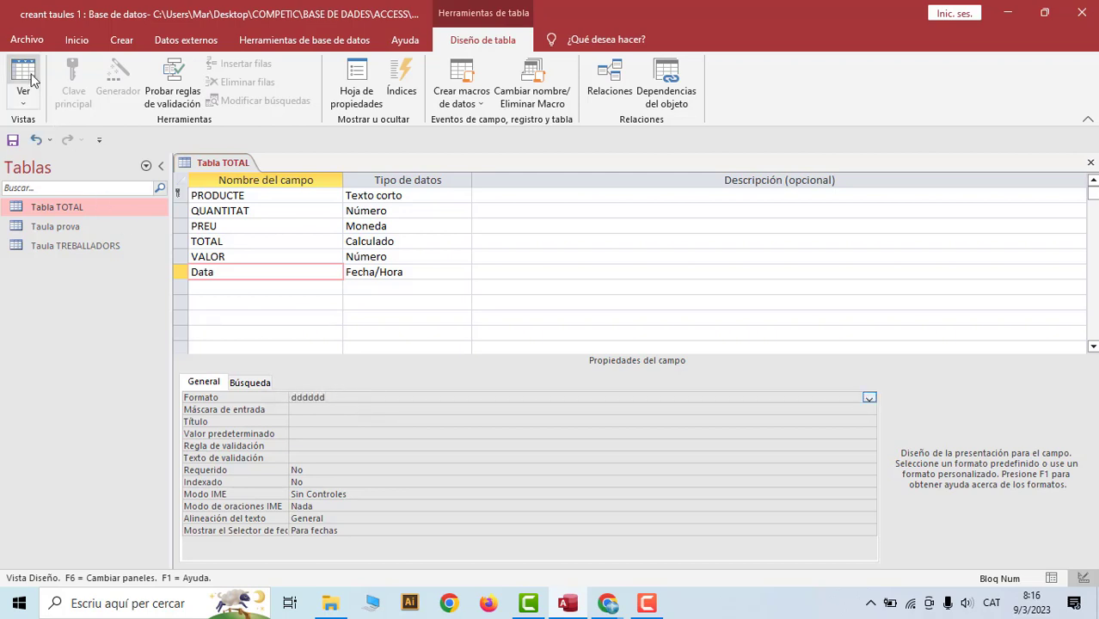
click(23, 82)
click(533, 354)
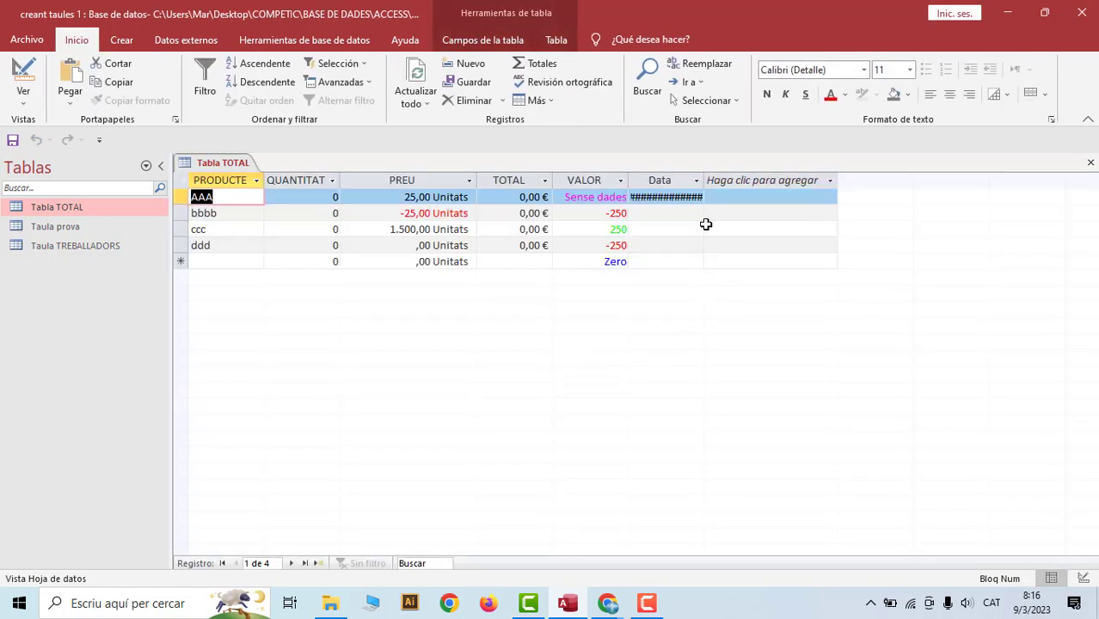
drag(702, 176, 772, 182)
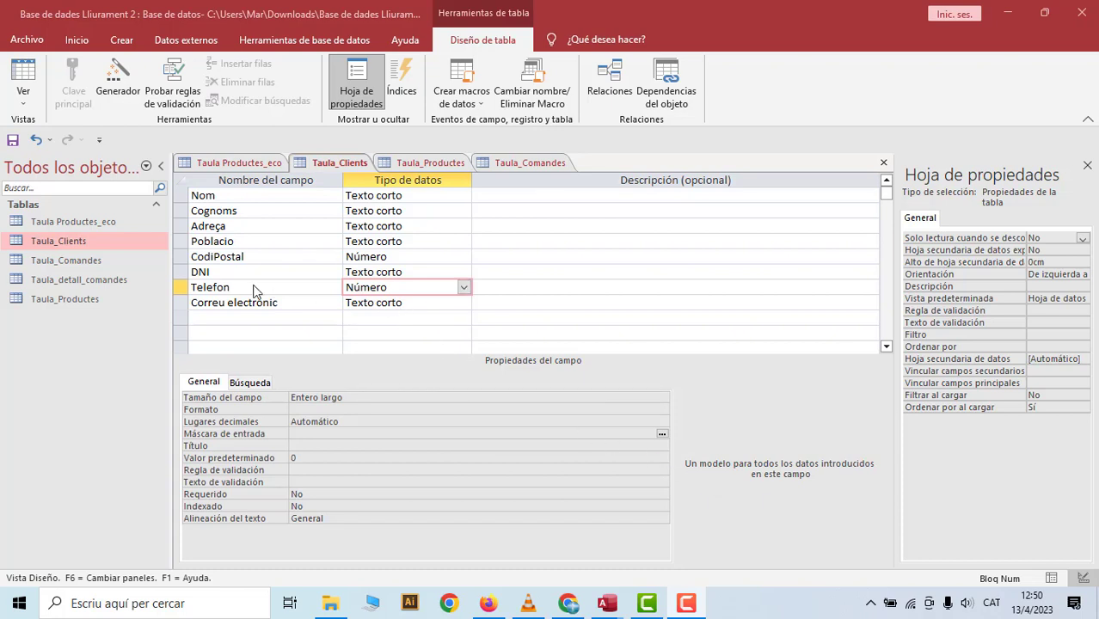
- Save the table while trying the input mask wizard on the numeric Telefon field, dismissing its warning
click(229, 288)
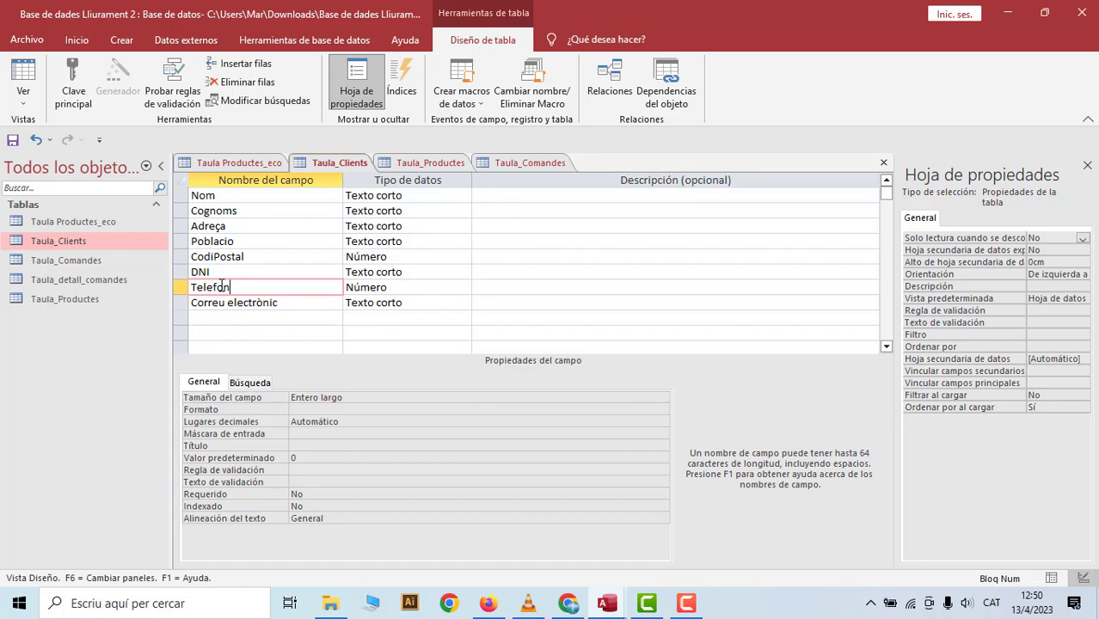
click(397, 287)
click(258, 434)
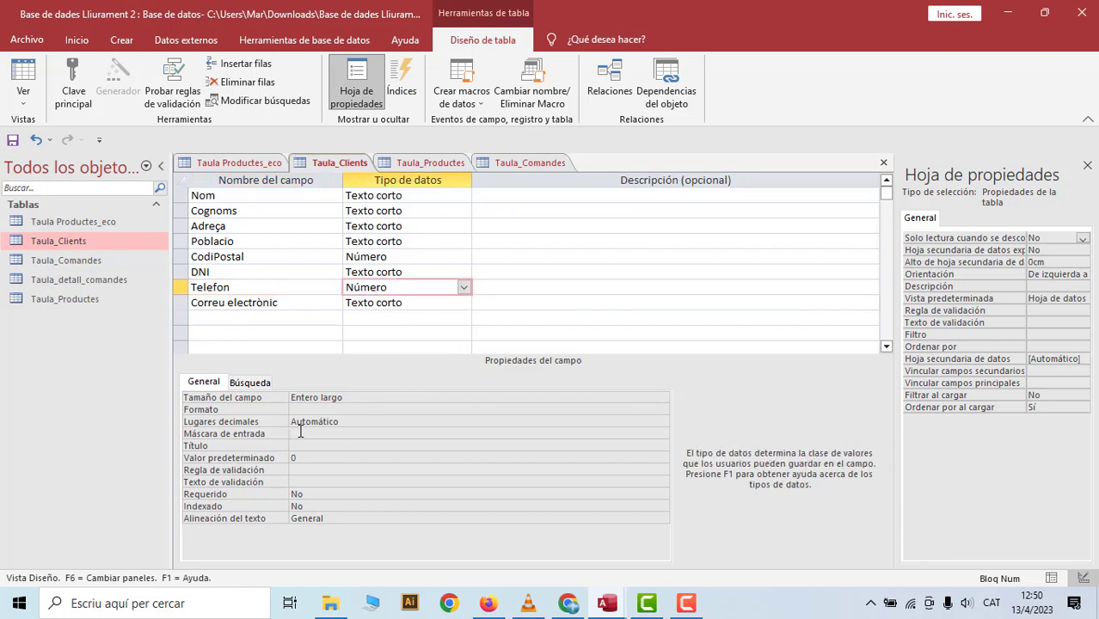
click(662, 433)
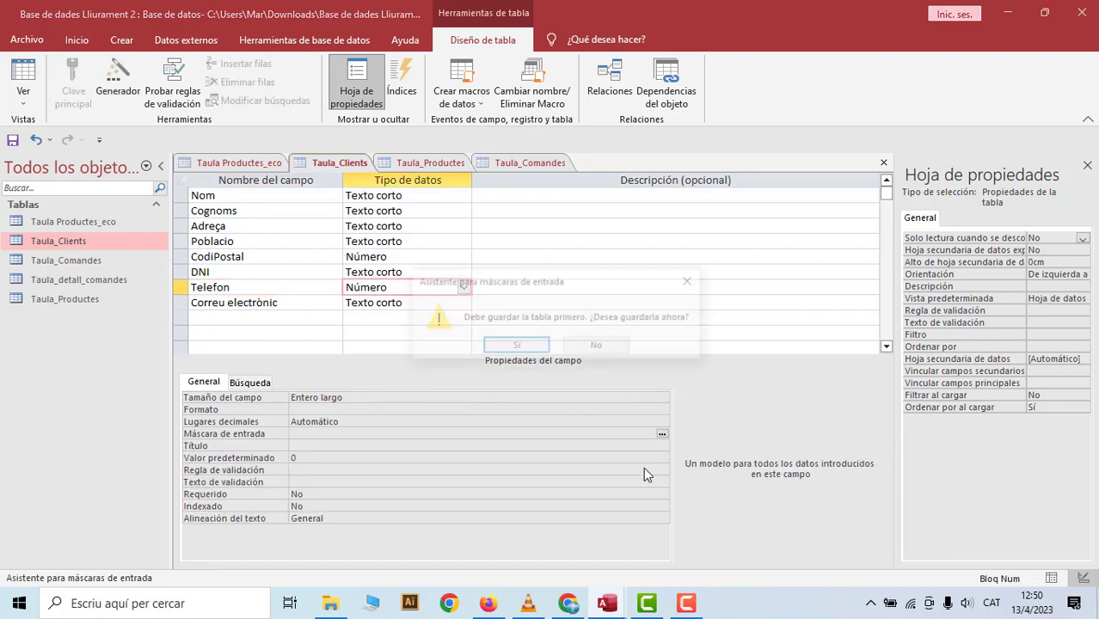
click(515, 346)
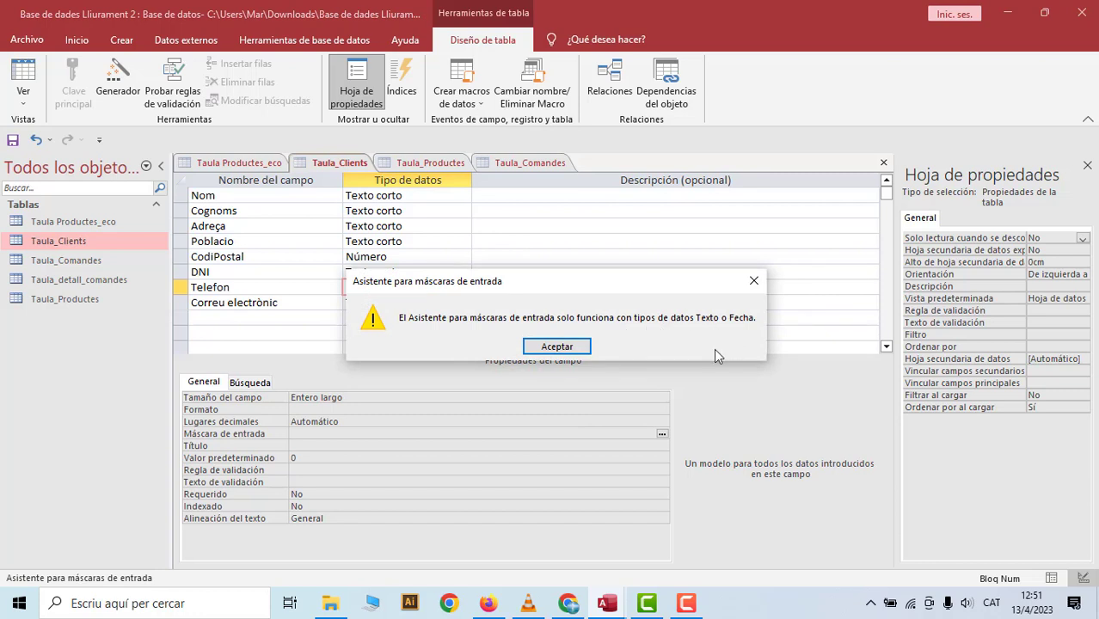
click(745, 285)
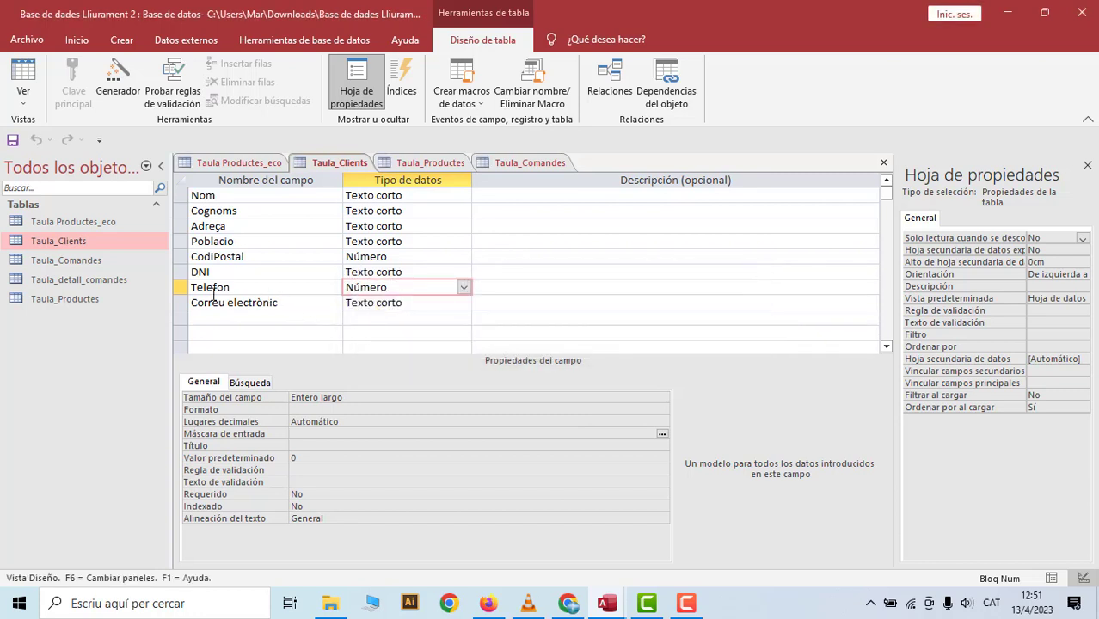
click(463, 287)
- Make Telefon a Texto corto field and save the table so the mask wizard opens
click(457, 303)
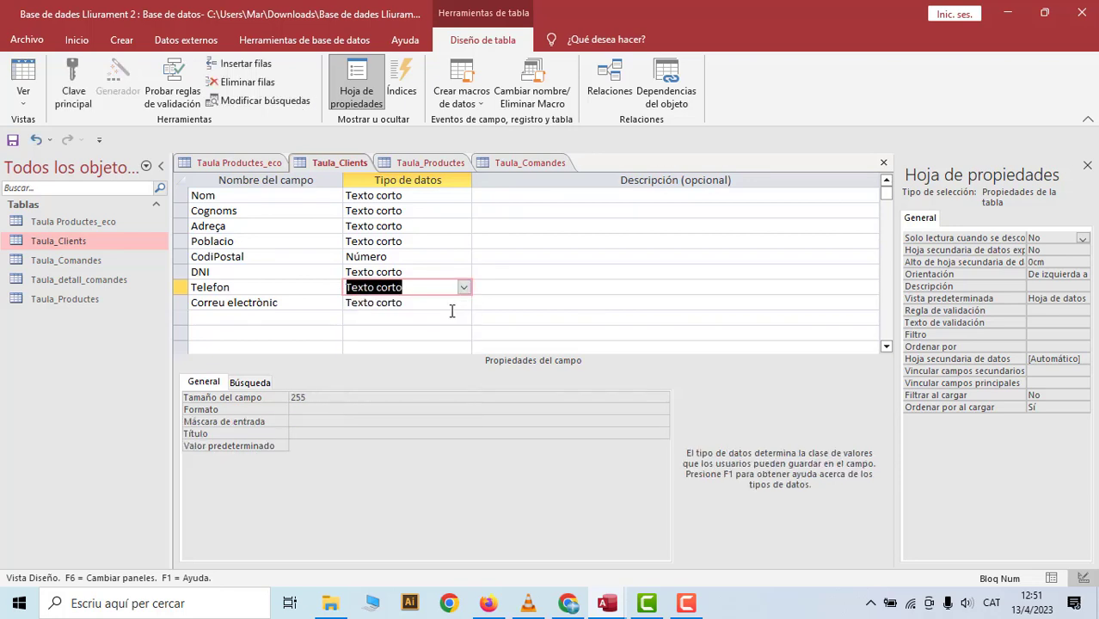
click(297, 421)
click(662, 422)
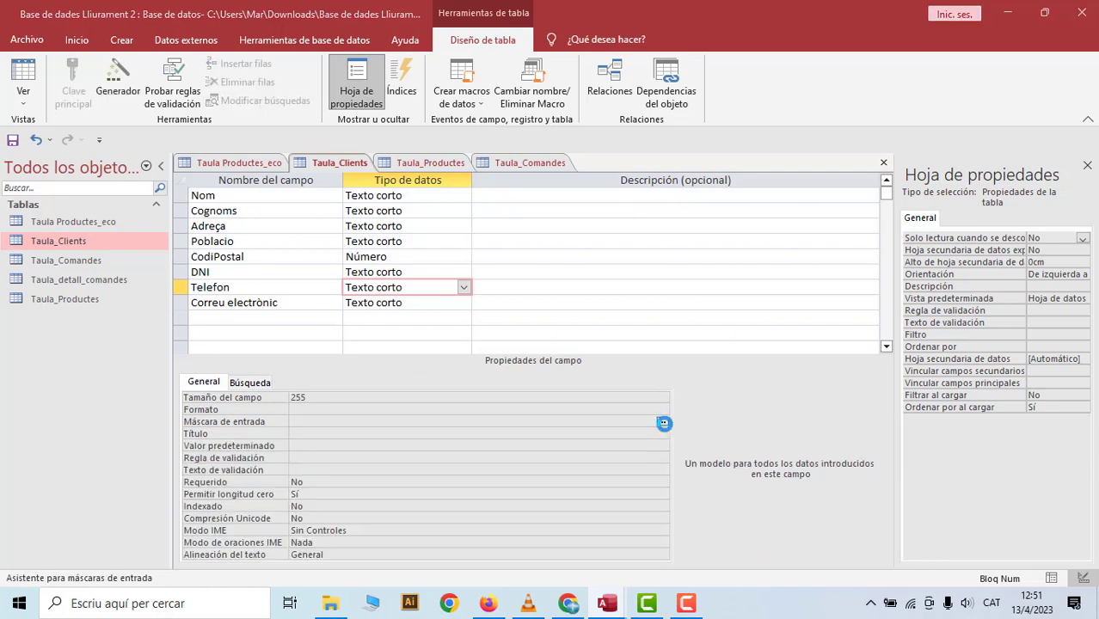
click(516, 347)
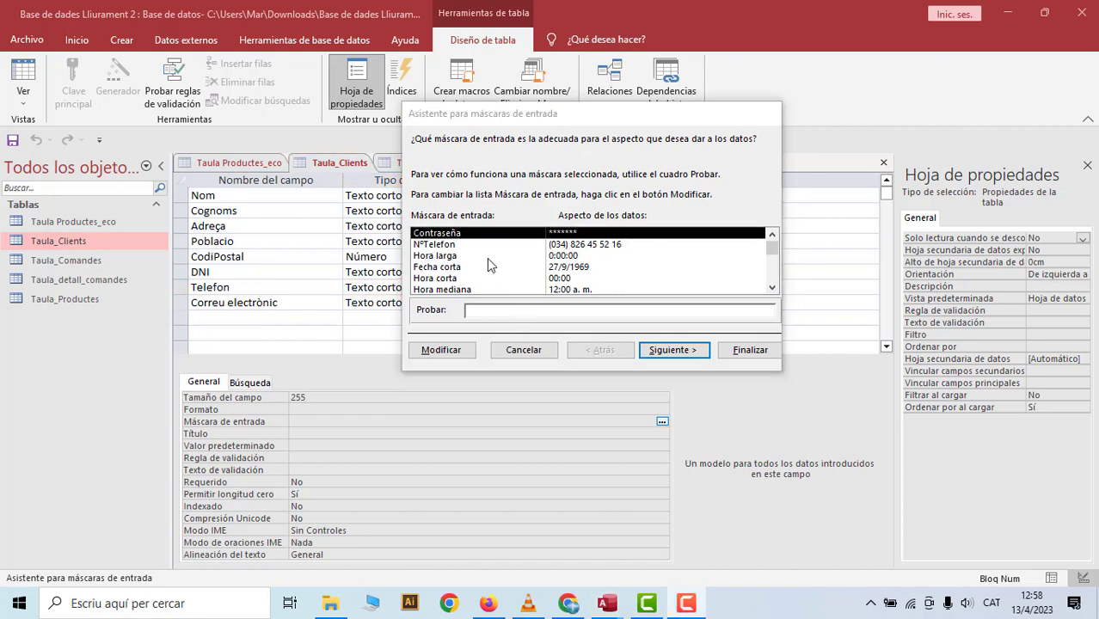
click(477, 312)
text(1234)
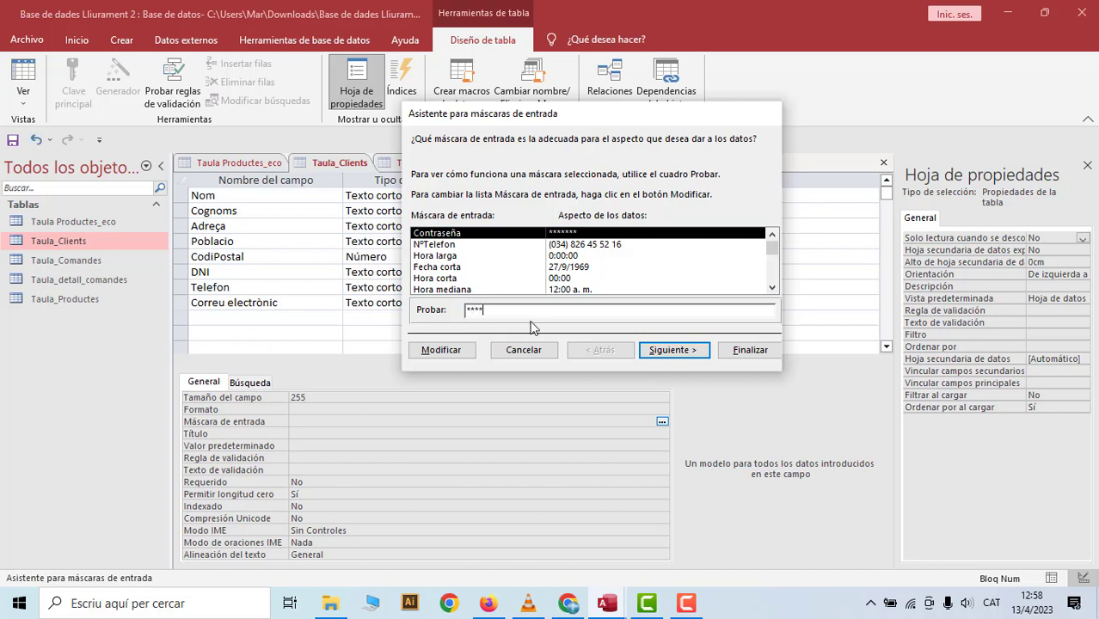
click(453, 247)
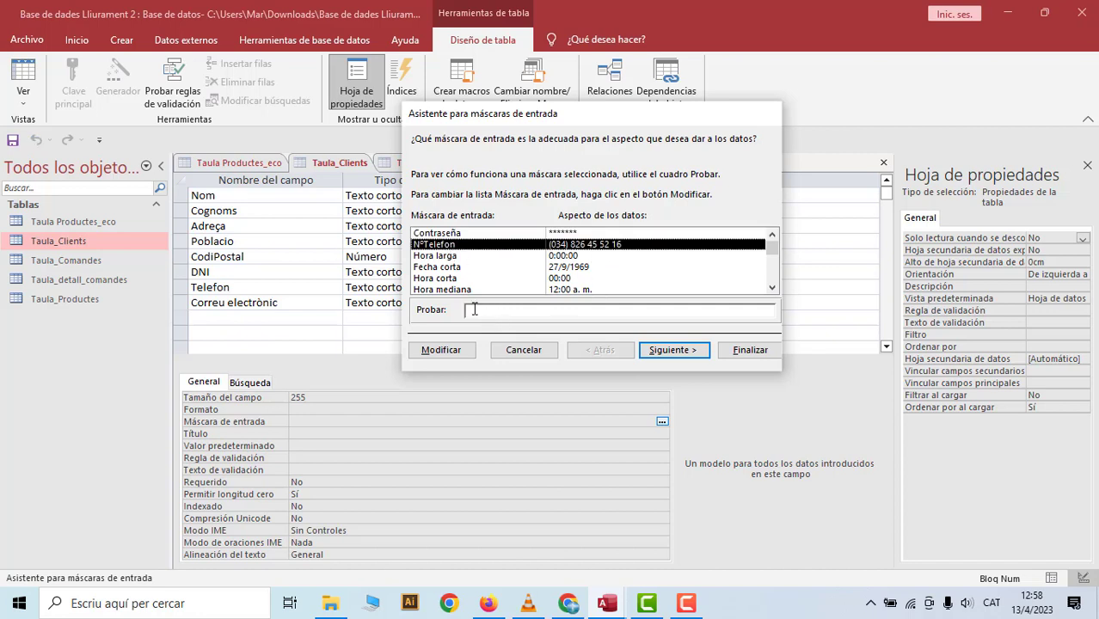
click(481, 312)
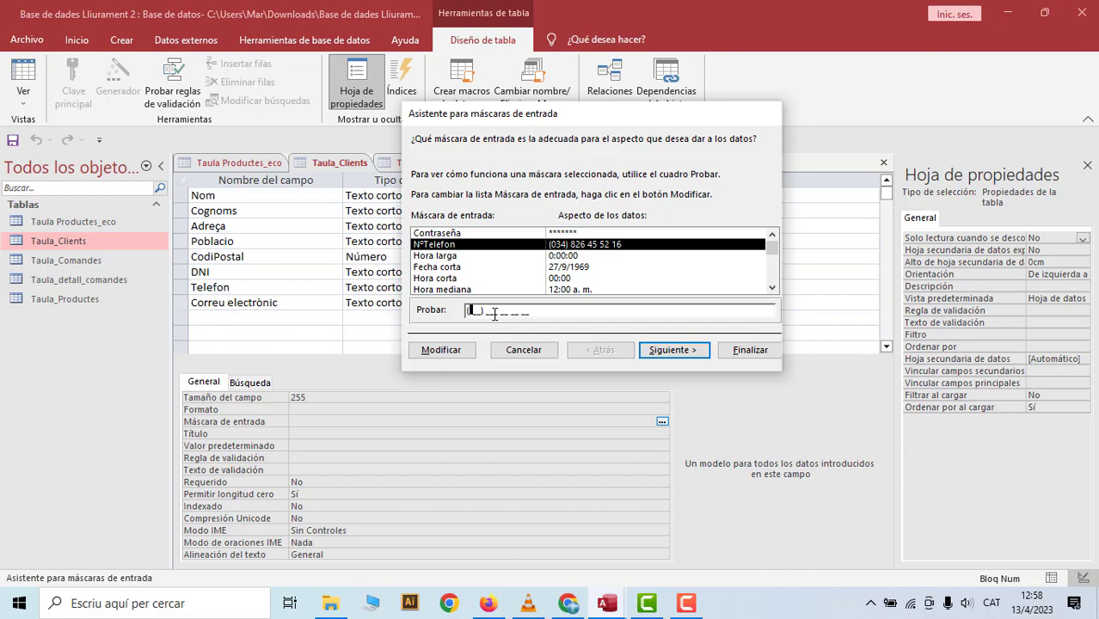
text(034) 125 45 47 48)
drag(553, 310, 441, 311)
key(BackSpace)
click(686, 350)
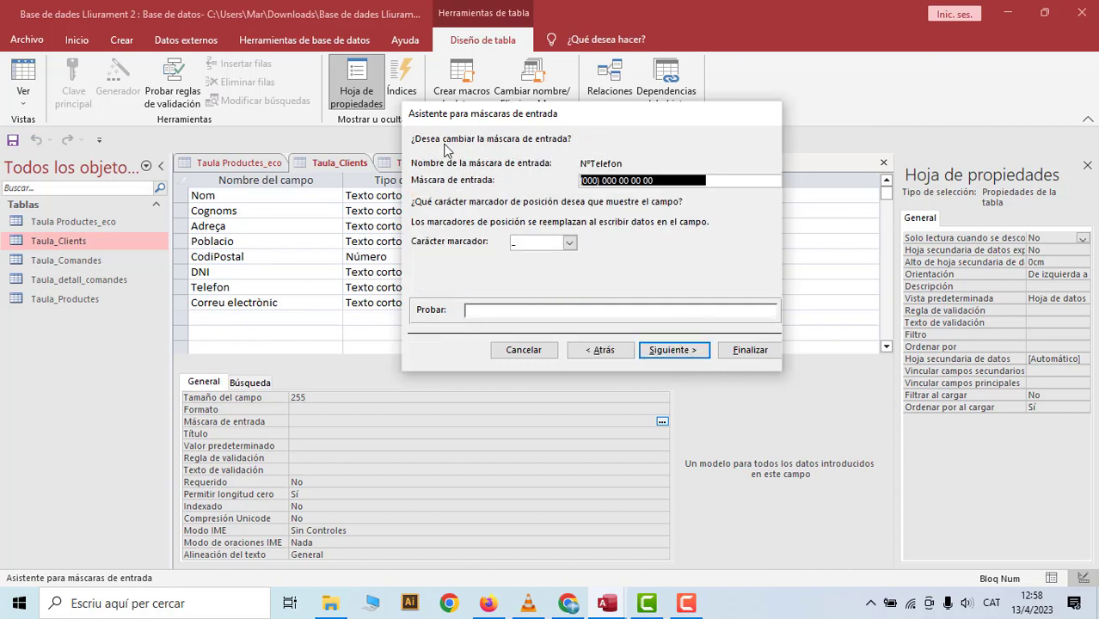
click(655, 180)
drag(685, 181, 541, 182)
text(()
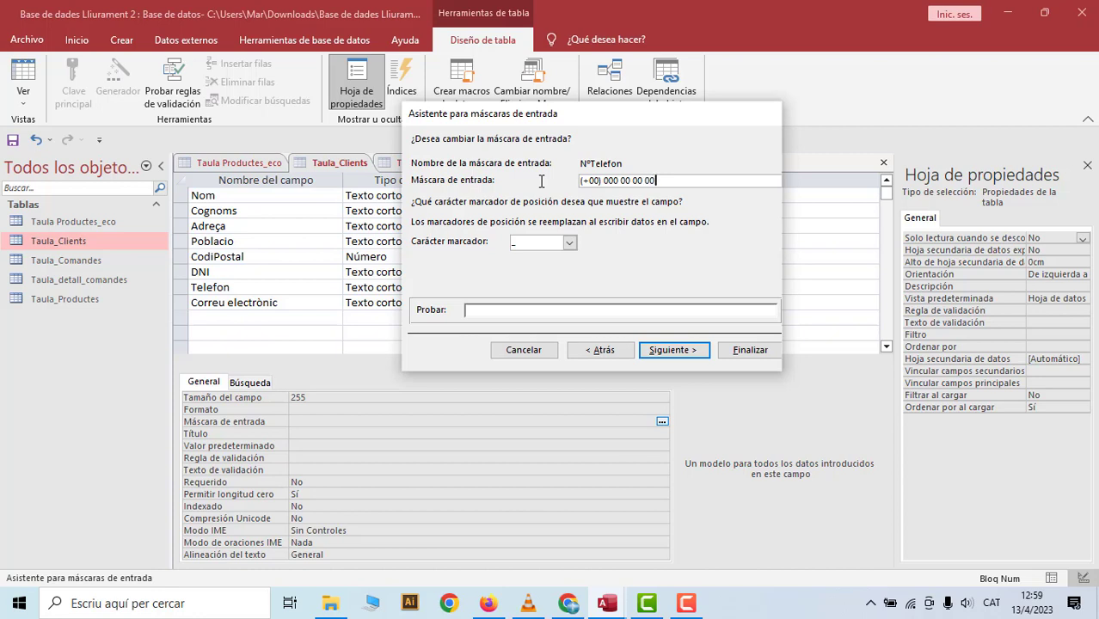
click(569, 243)
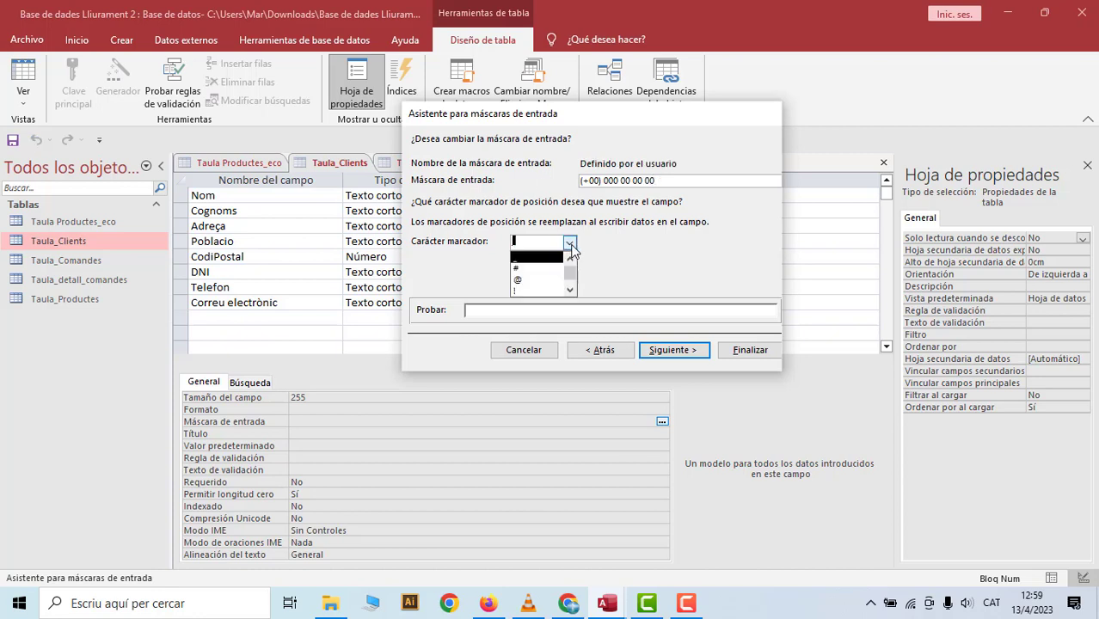
click(521, 258)
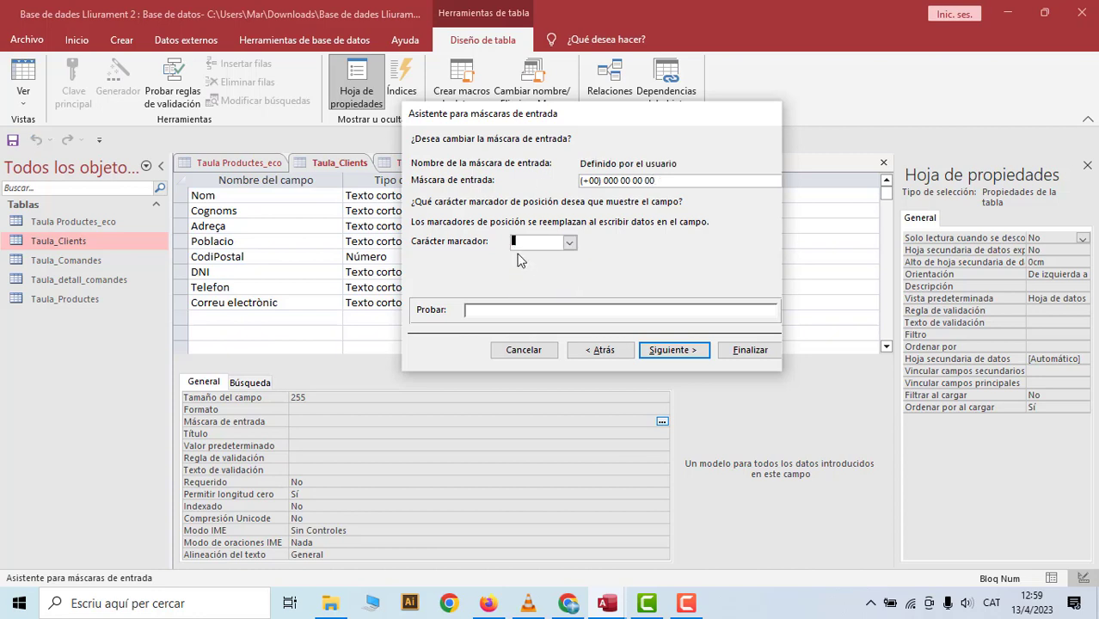
key(Tab)
text(34) 456 47 48 49)
- Store phone numbers with the mask symbols and finish the wizard
click(680, 350)
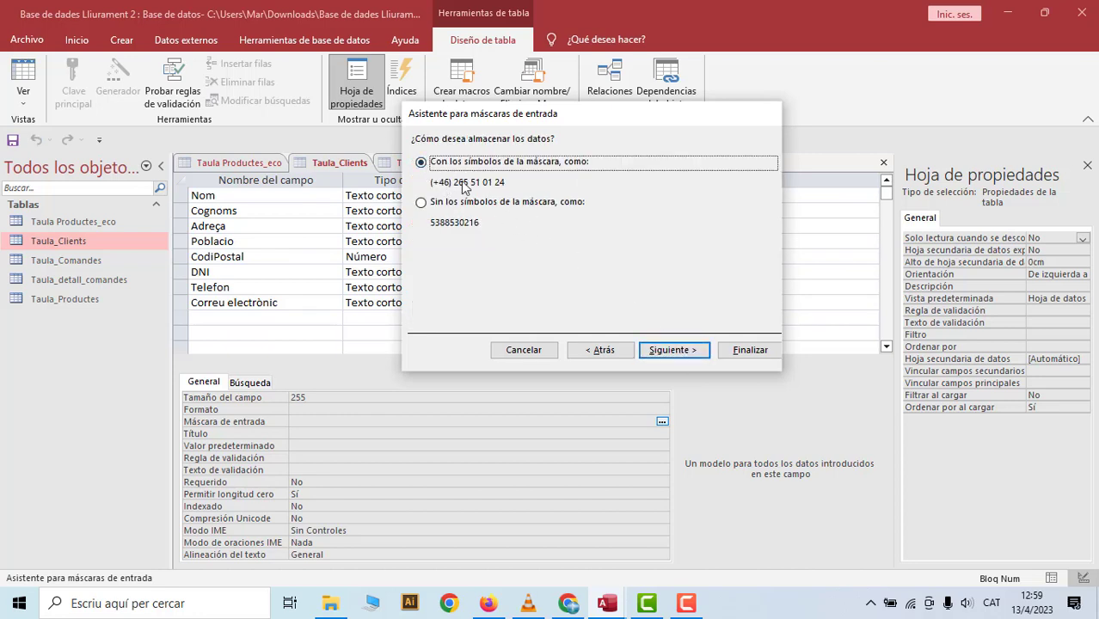
click(422, 205)
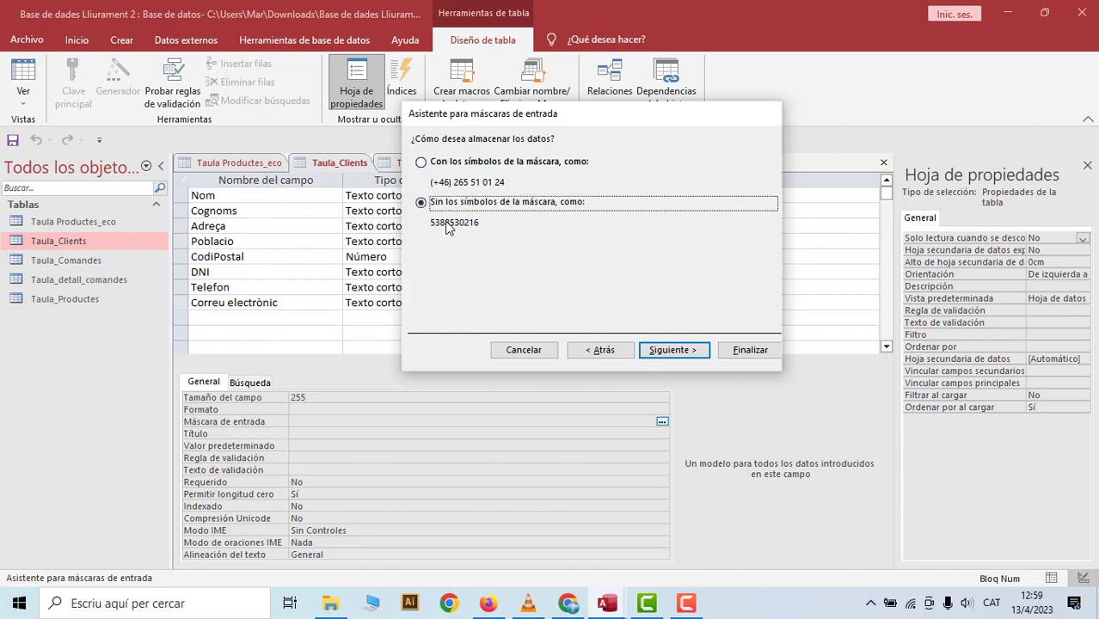
click(425, 168)
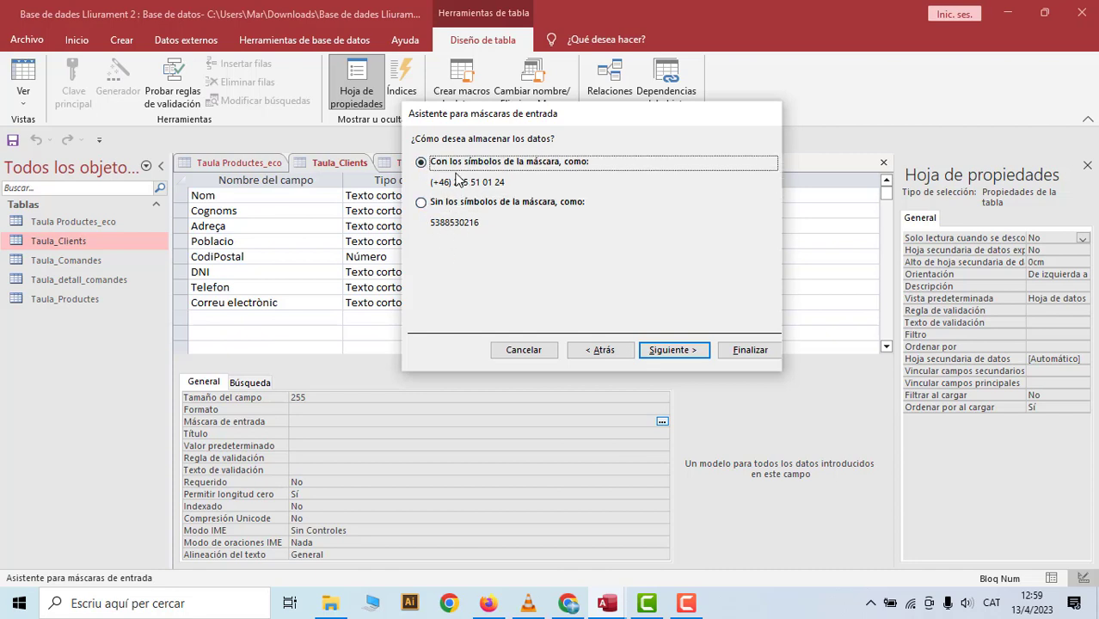
click(669, 349)
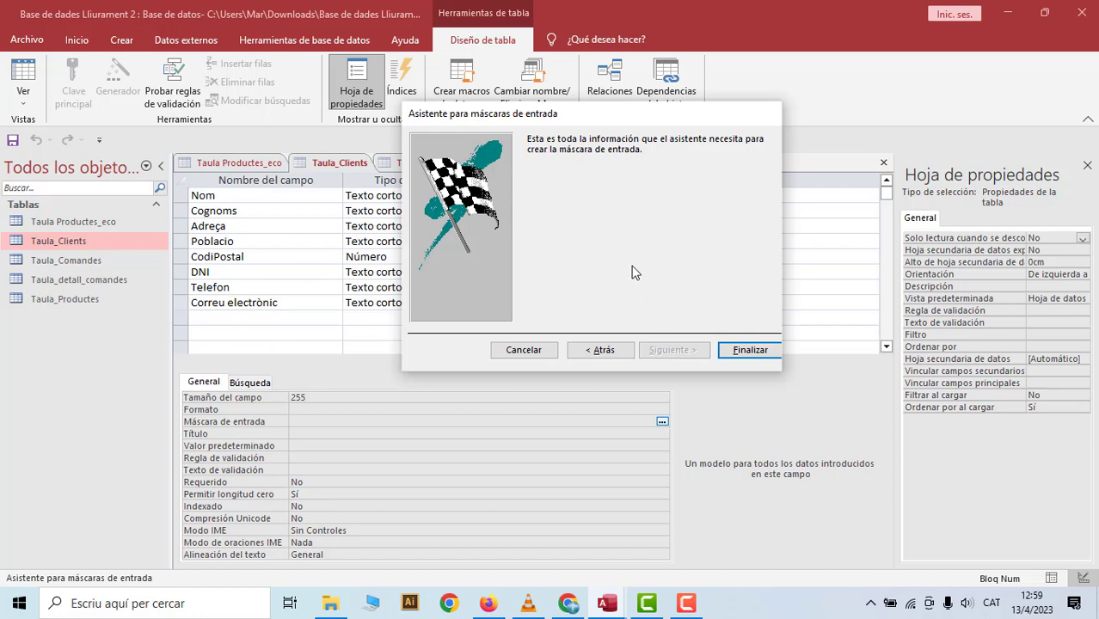
click(746, 351)
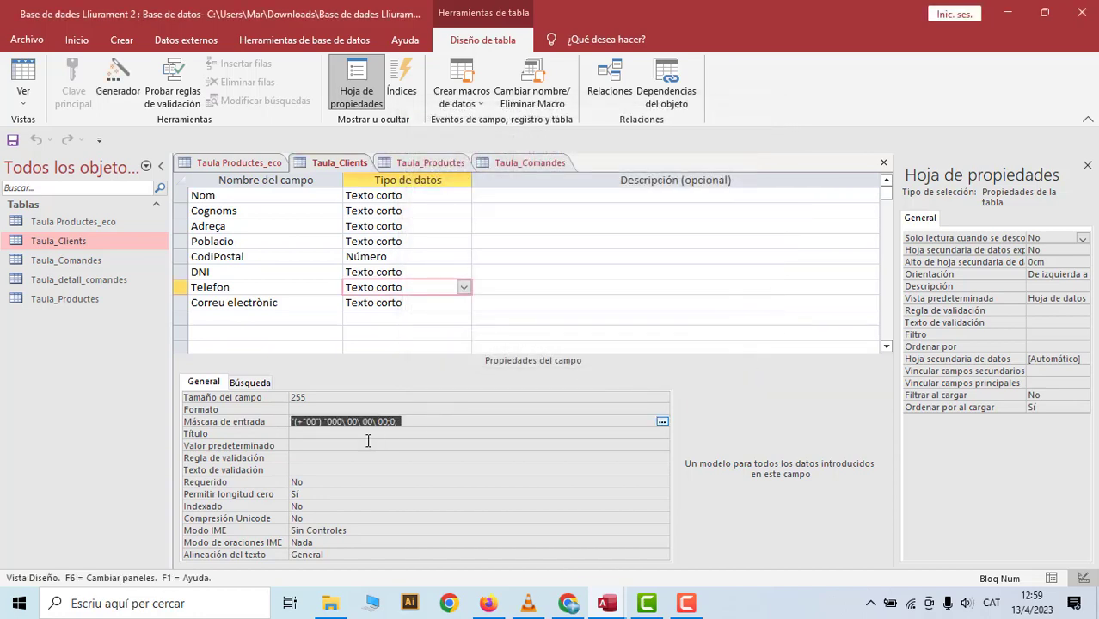
- Save Taula_Clients and view its records to check the formatted phone numbers
right_click(327, 164)
click(371, 249)
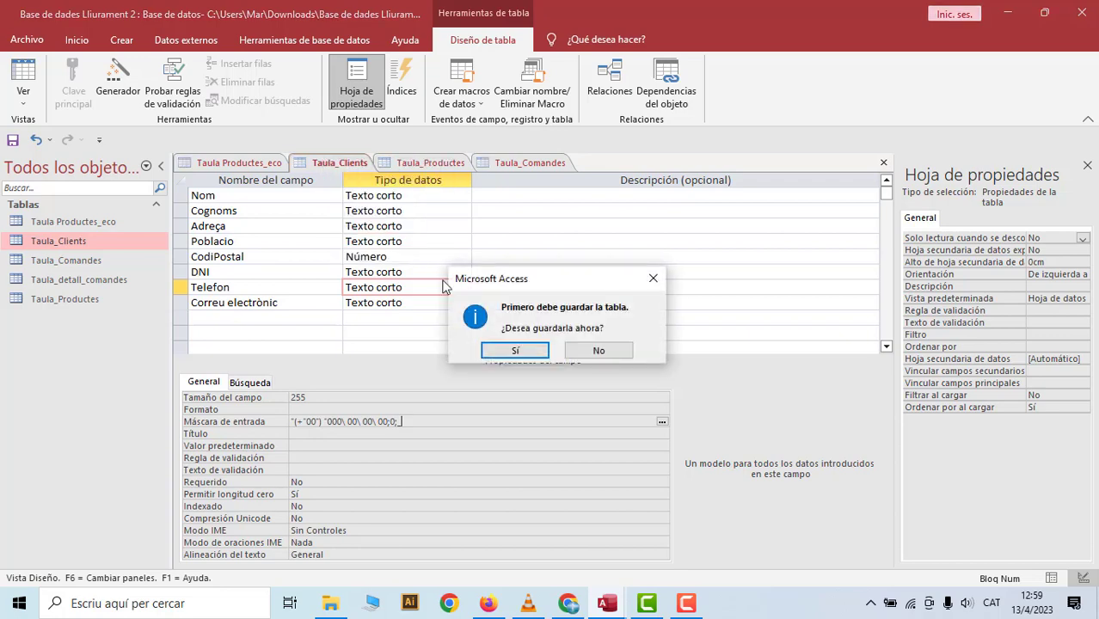
click(526, 354)
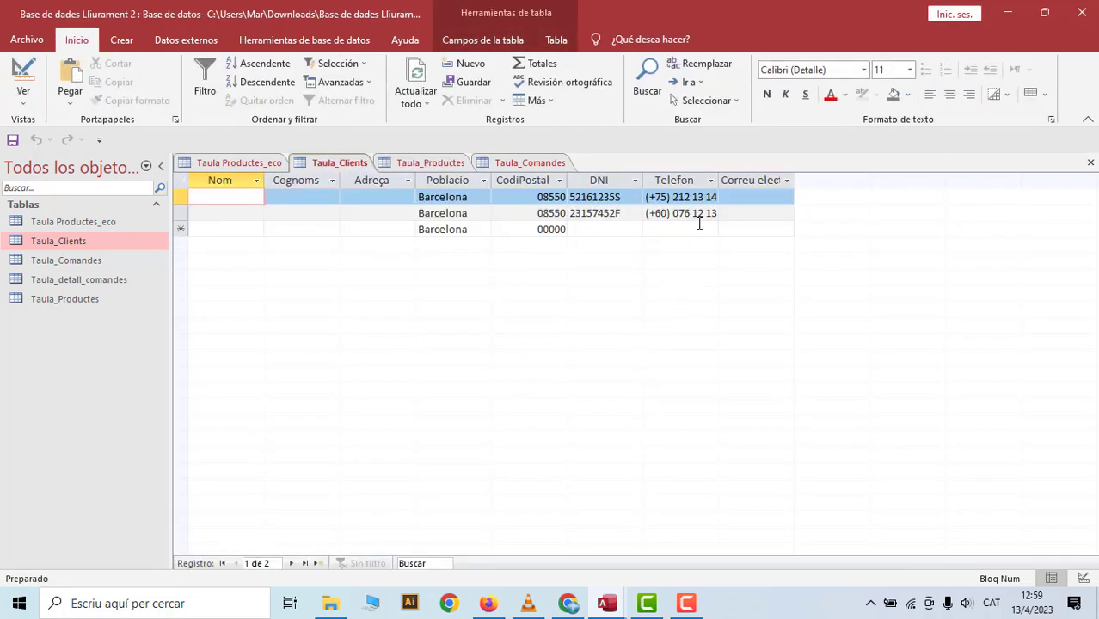
click(659, 198)
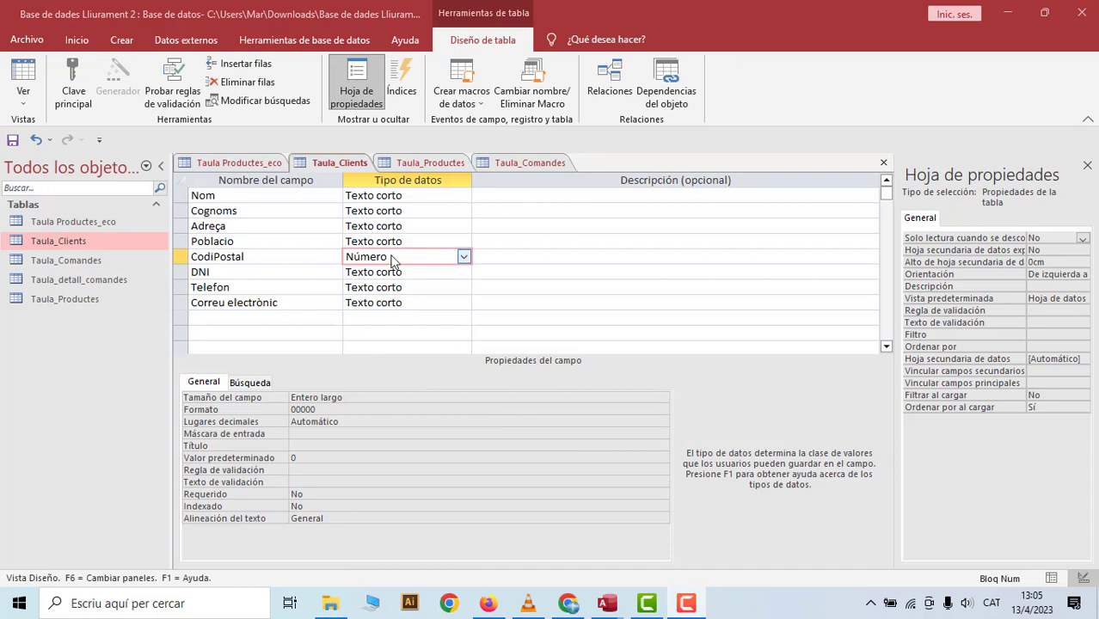
- Save Taula_Clients, switch to datasheet view, and inspect the existing postal codes
click(313, 410)
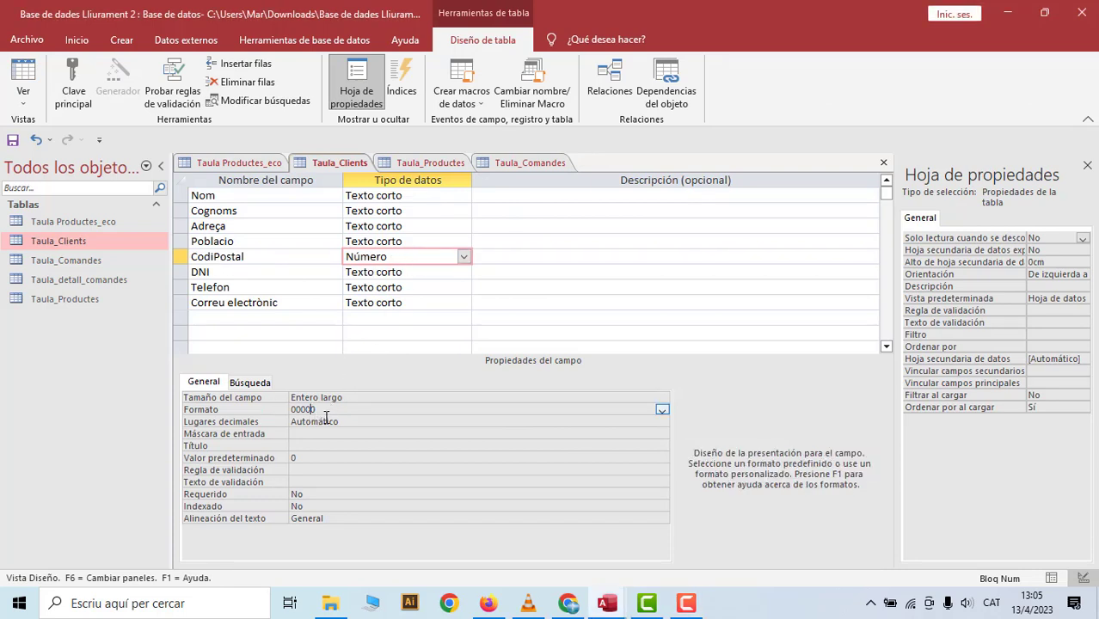
right_click(342, 163)
click(370, 234)
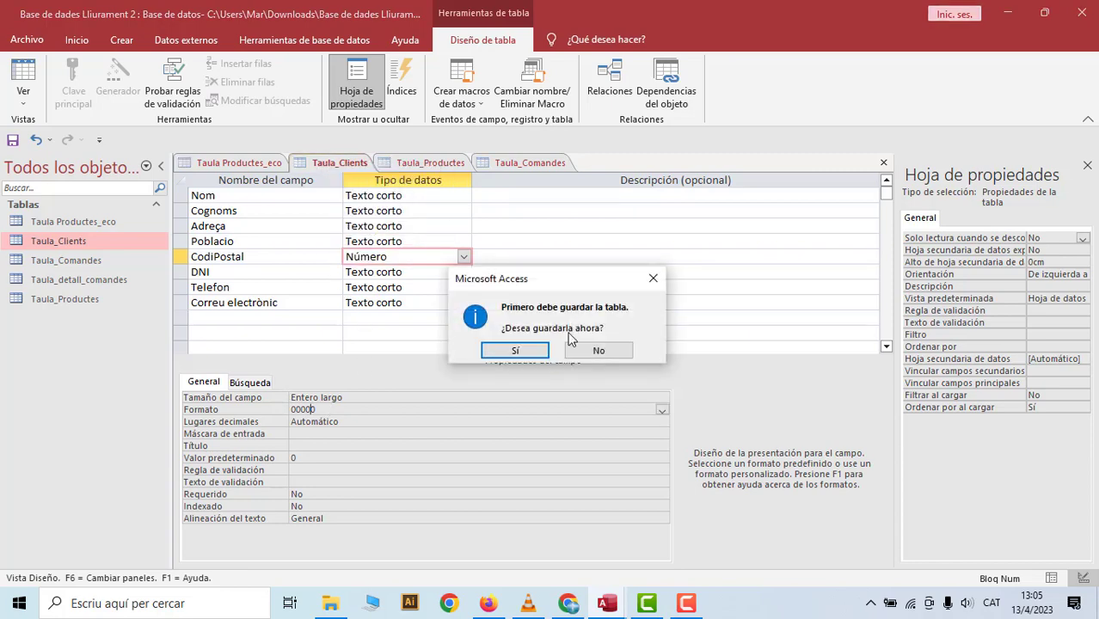
click(506, 353)
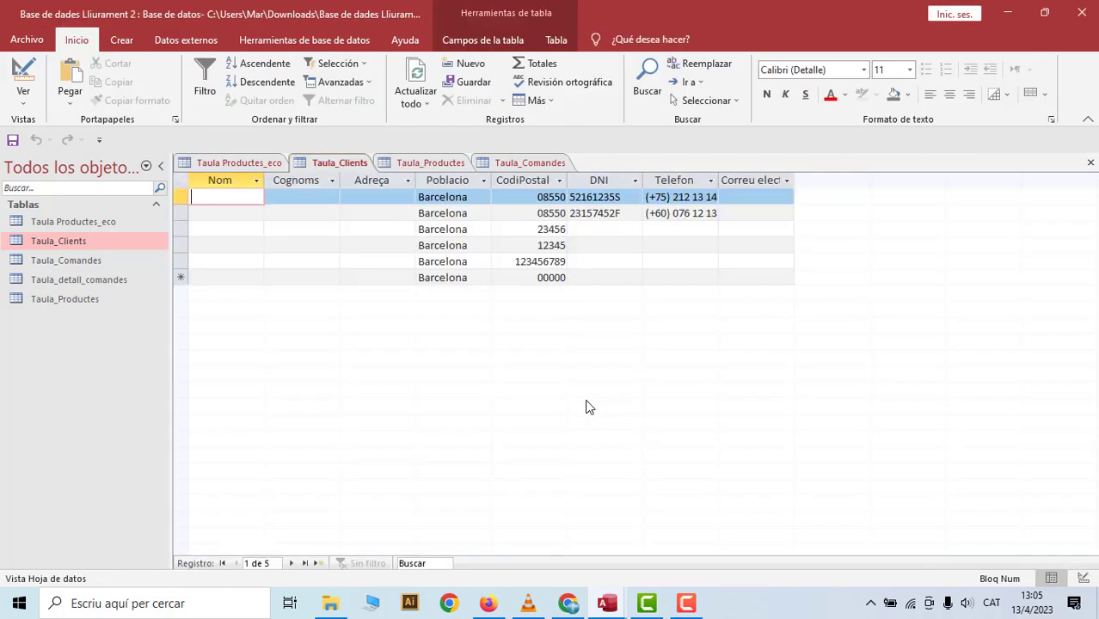
click(535, 198)
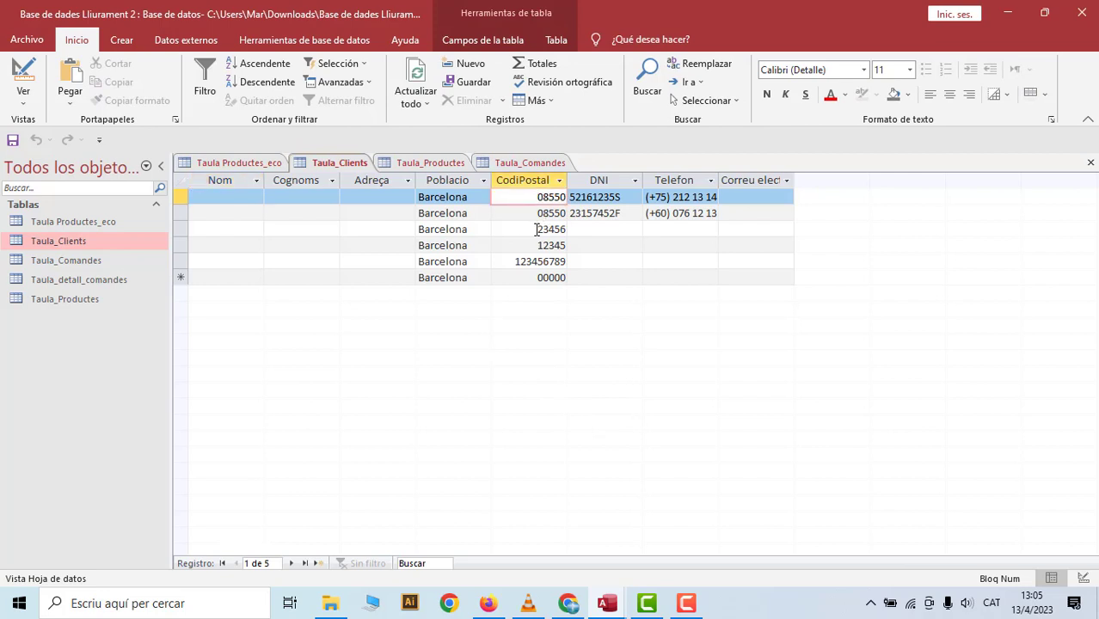
double_click(538, 230)
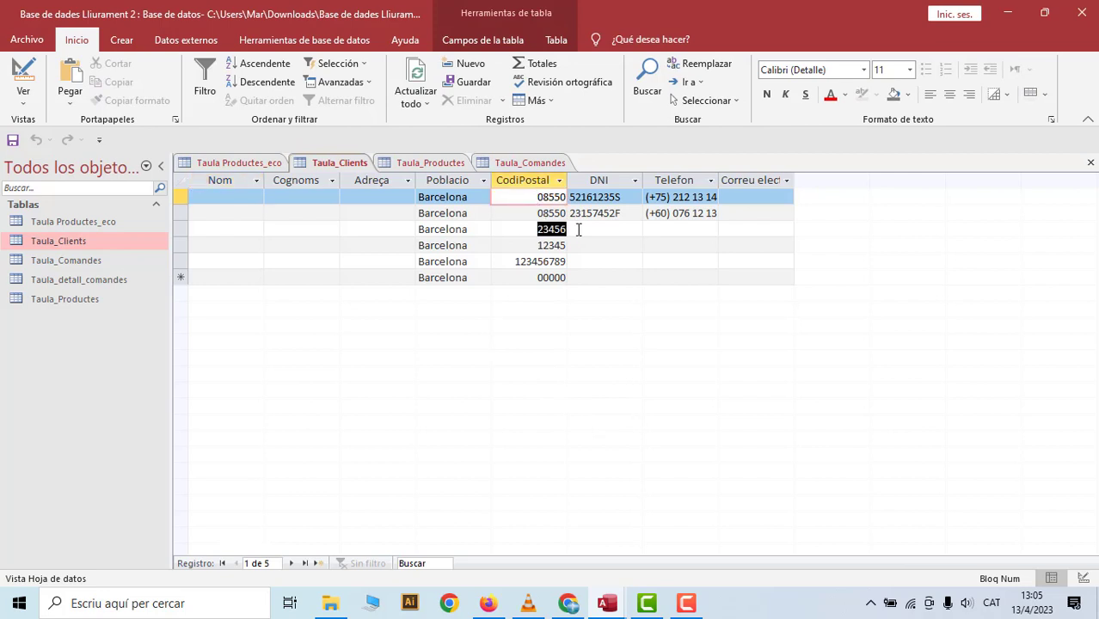
click(526, 262)
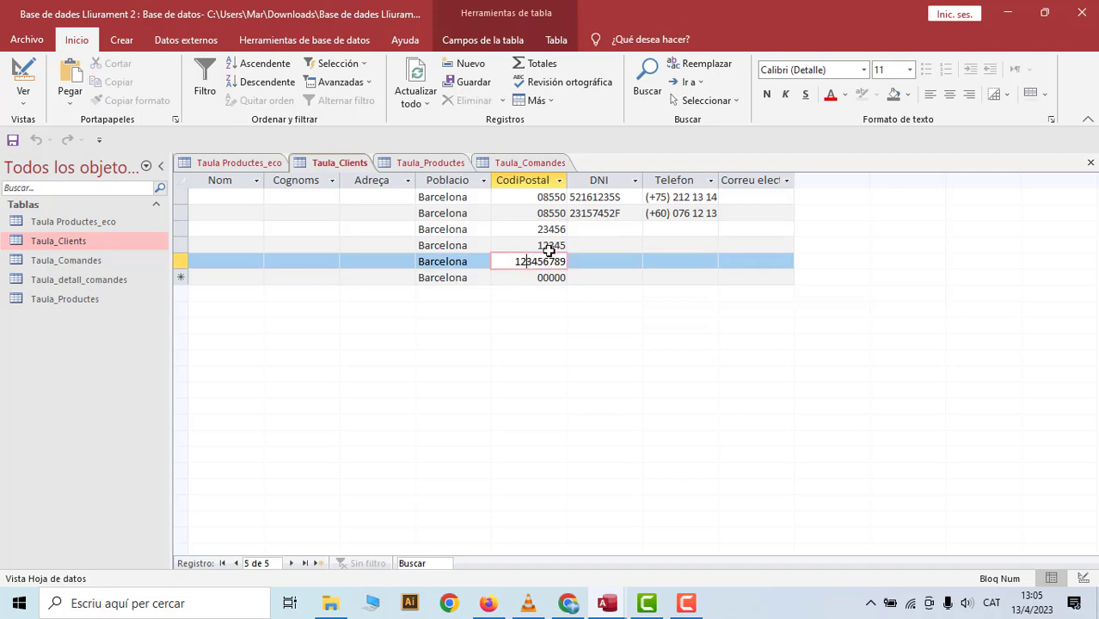
- Change the third client's postal code to 08561 and the fourth's to 124578
double_click(543, 229)
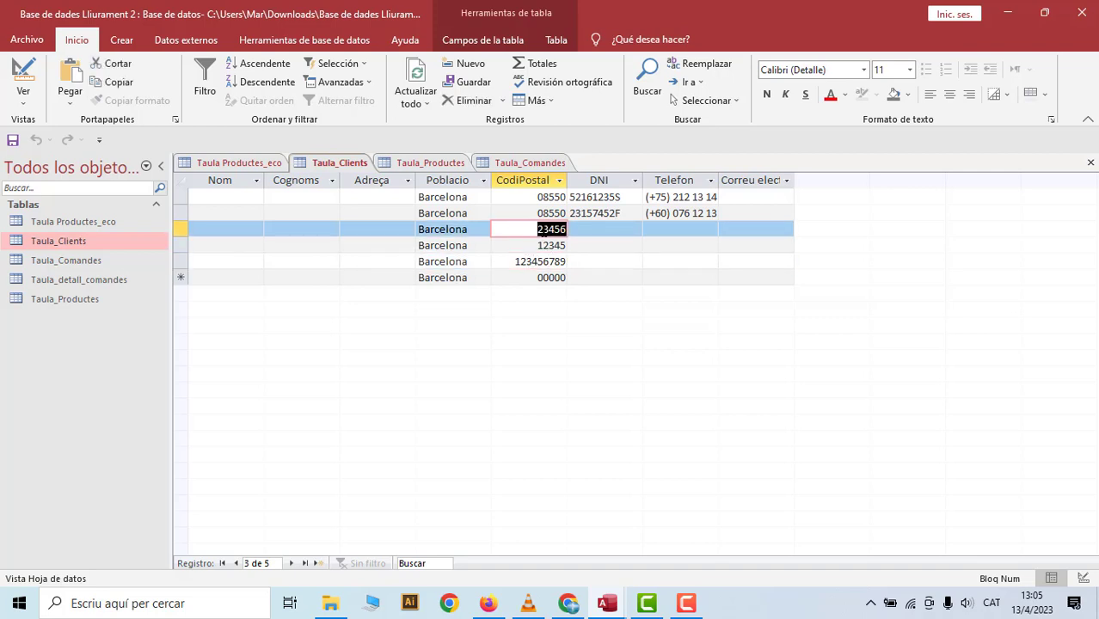
text(0856)
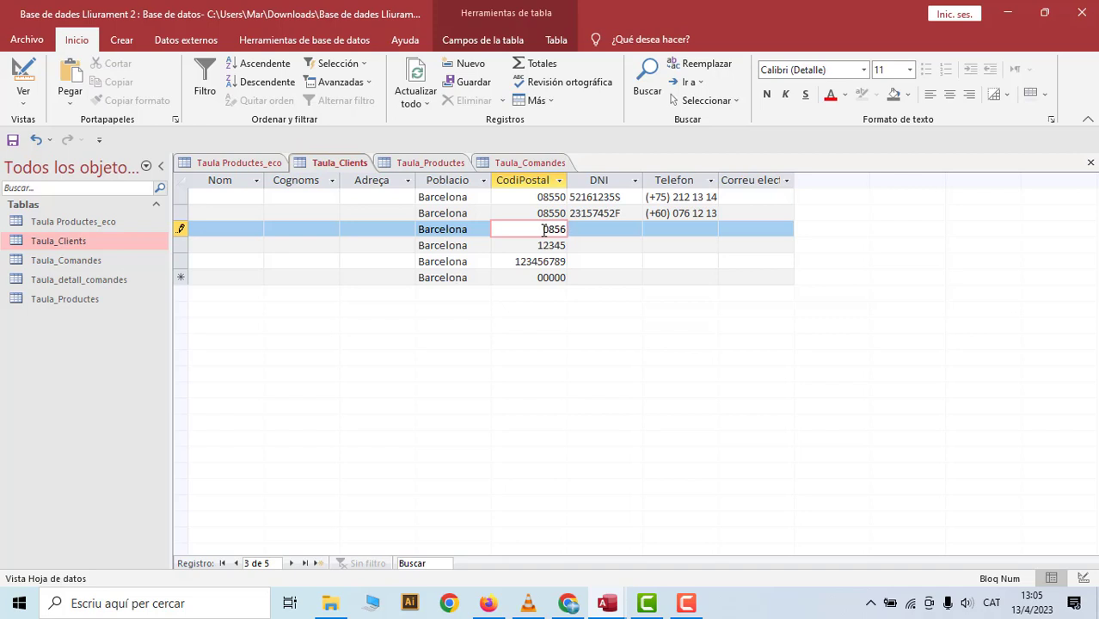
text(1)
key(Tab)
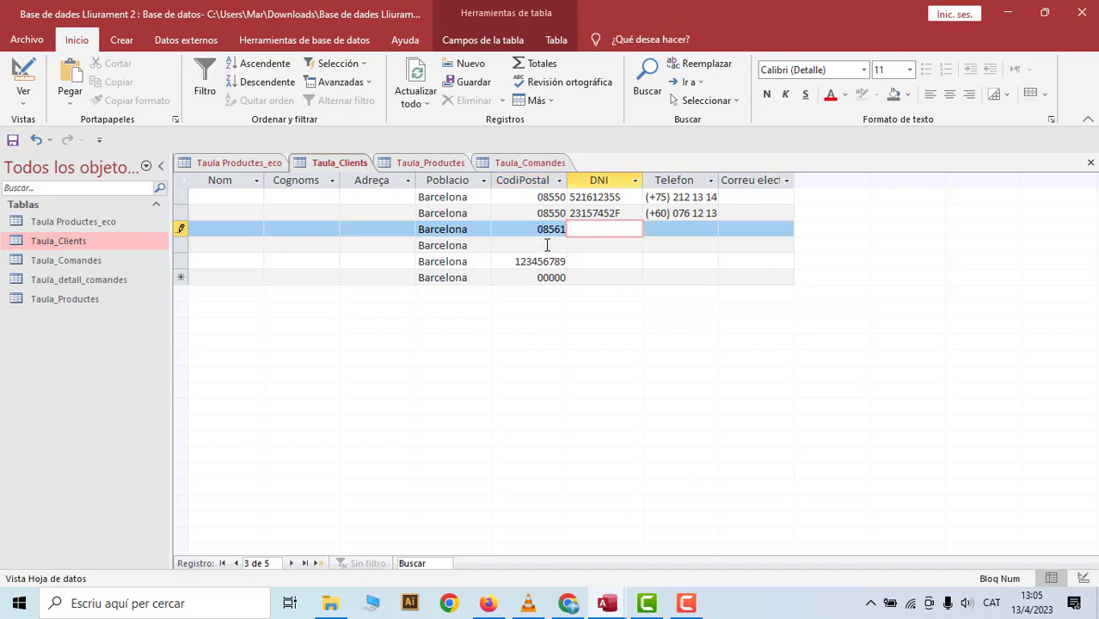
key(Down)
key(shift+Tab)
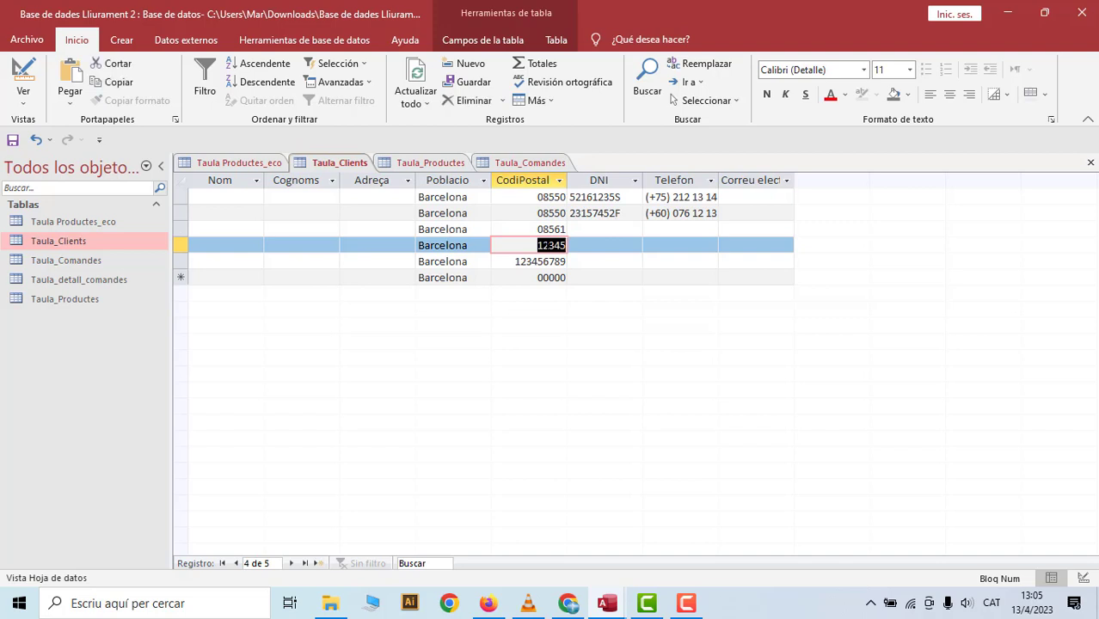
text(124578)
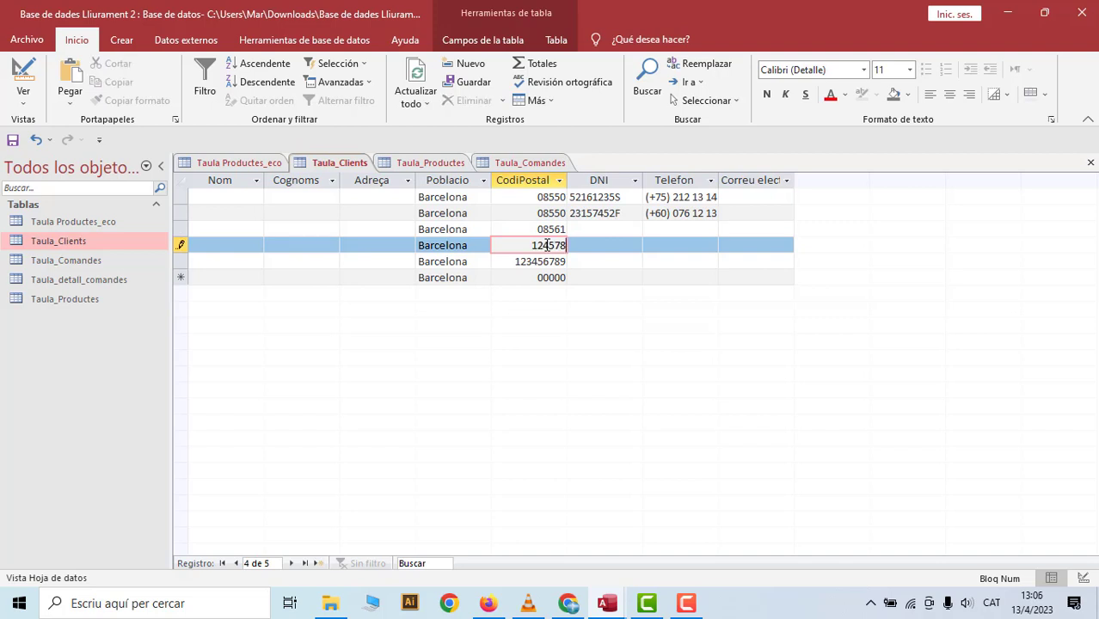
key(Tab)
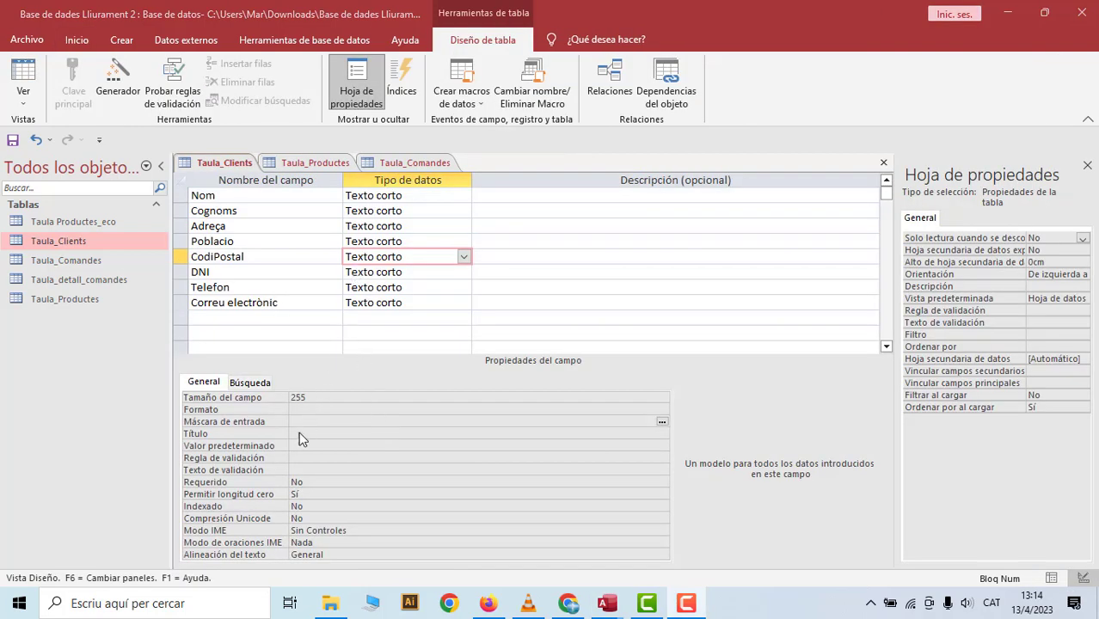
- Save the table and start the CodiPostal input mask wizard, then close it without a mask
click(662, 421)
click(516, 346)
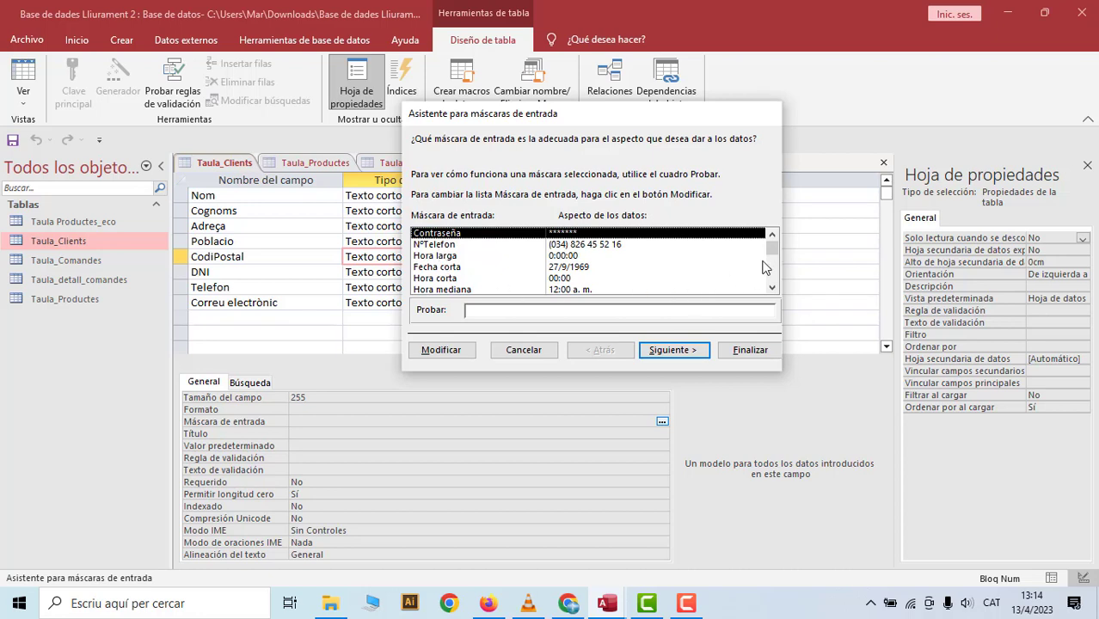
click(773, 289)
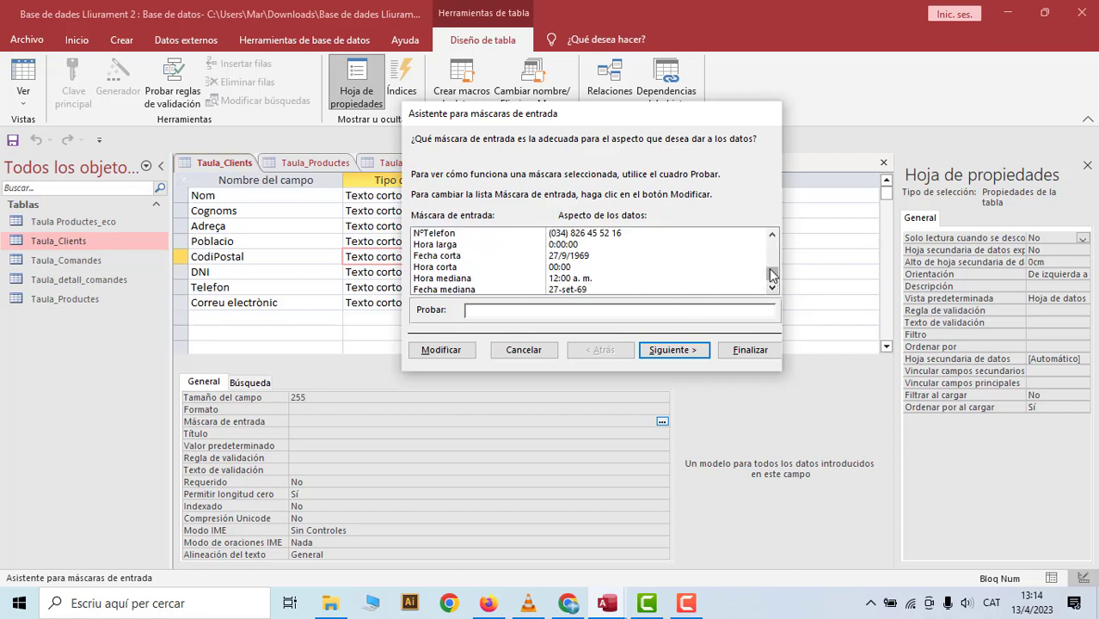
drag(772, 278, 771, 245)
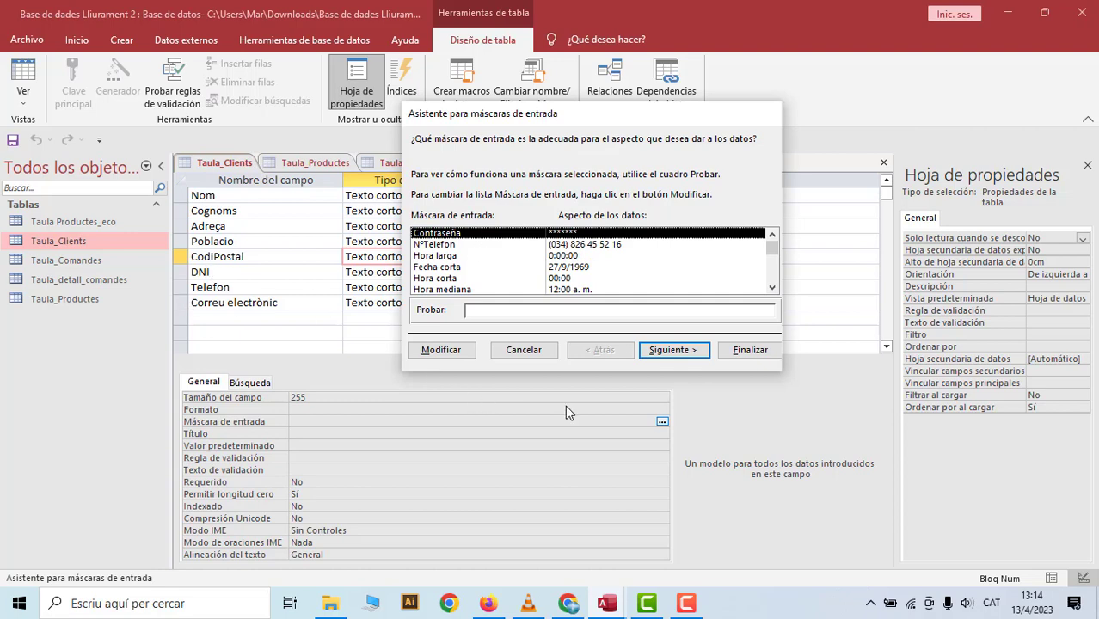
click(516, 351)
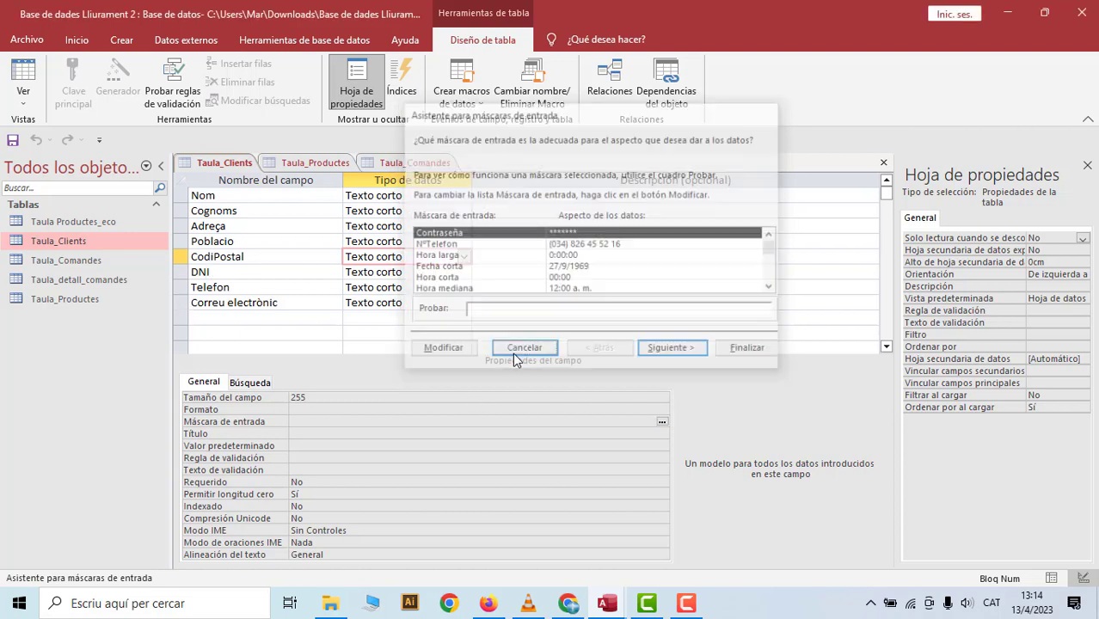
- Enter a 00000 input mask for CodiPostal and switch Taula_Clients to datasheet view
click(296, 409)
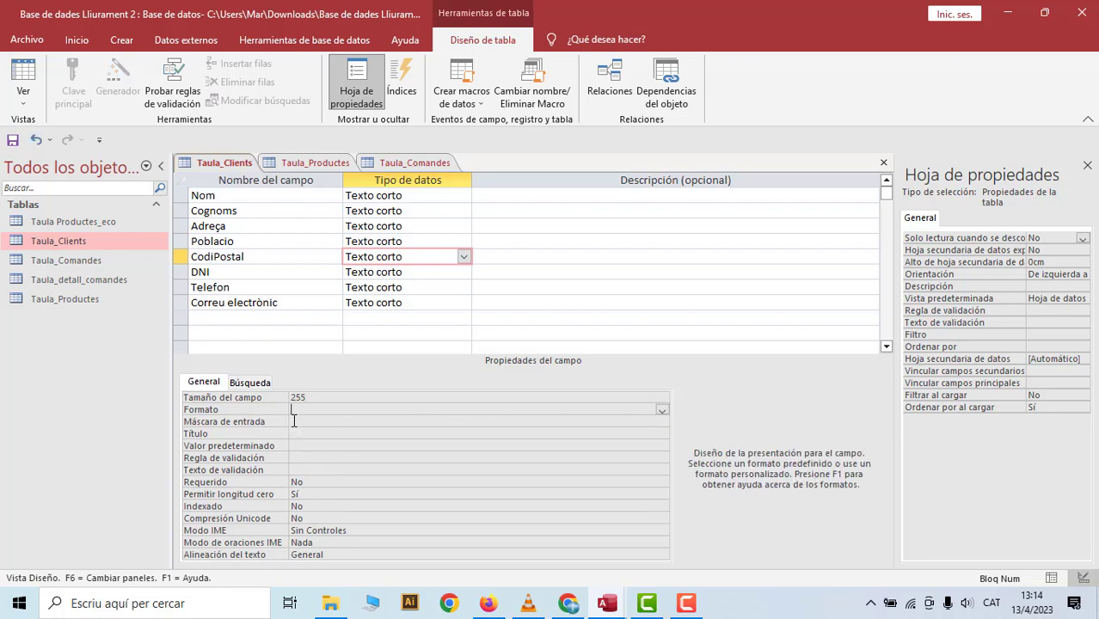
click(294, 420)
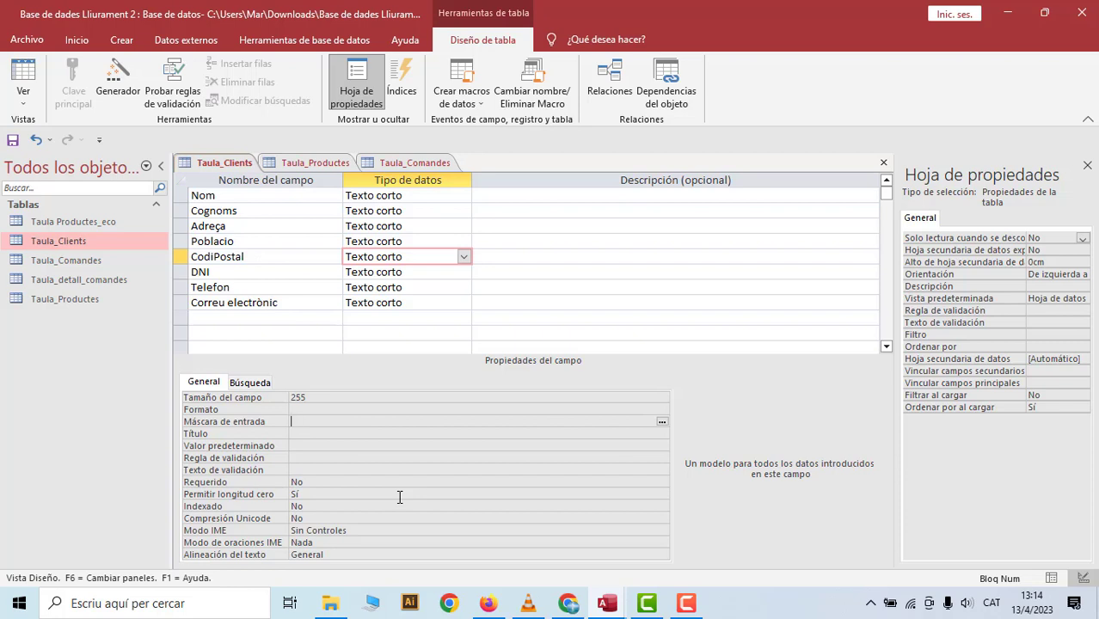
text(0000)
right_click(206, 165)
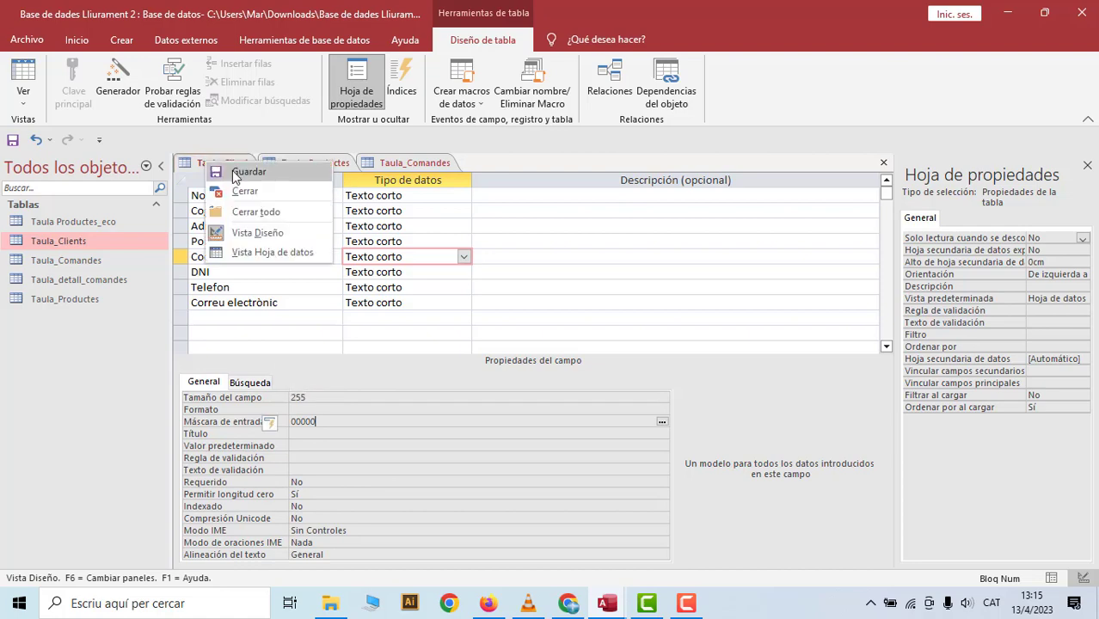
key(Escape)
right_click(219, 166)
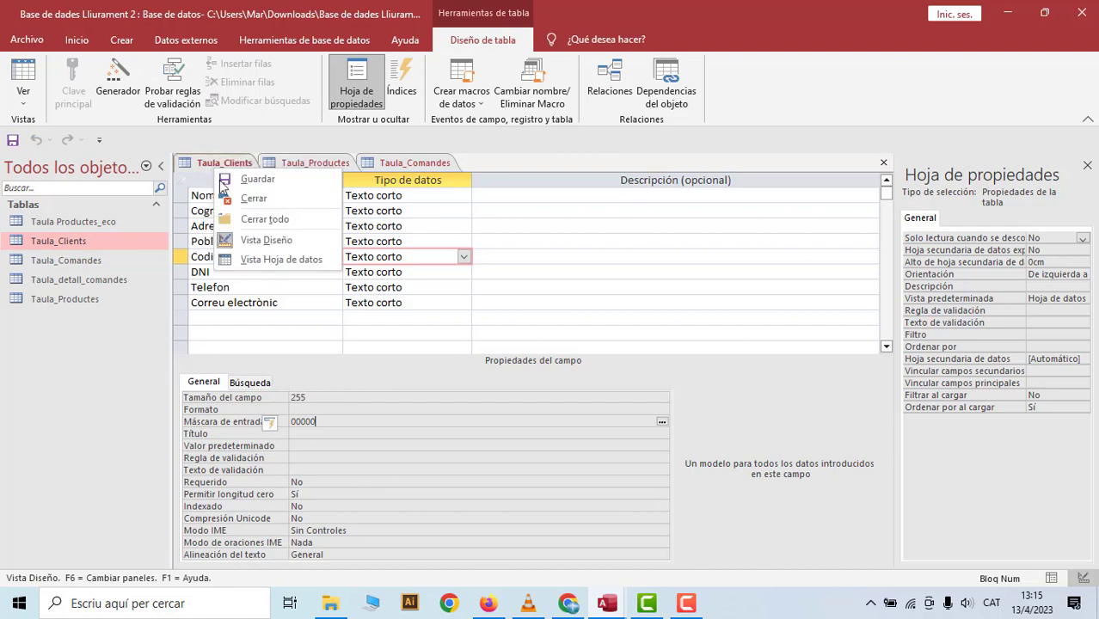
click(253, 260)
click(514, 197)
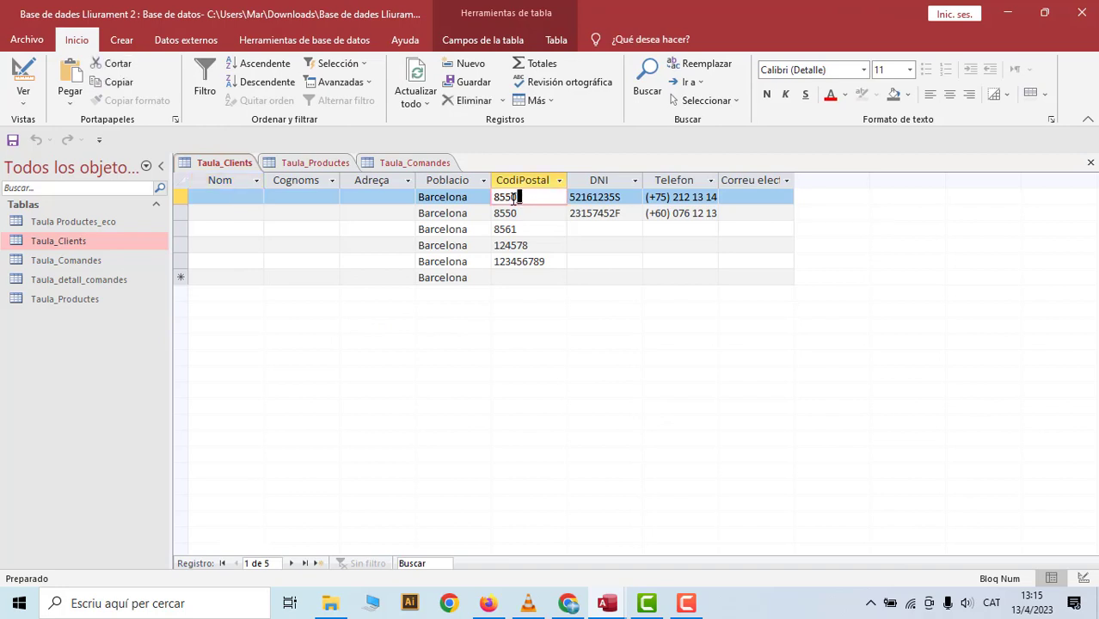
- Retype the first three clients' postal codes as 08550, 08552 and 08566
key(BackSpace)
key(BackSpace)
key(BackSpace)
key(BackSpace)
text(08550)
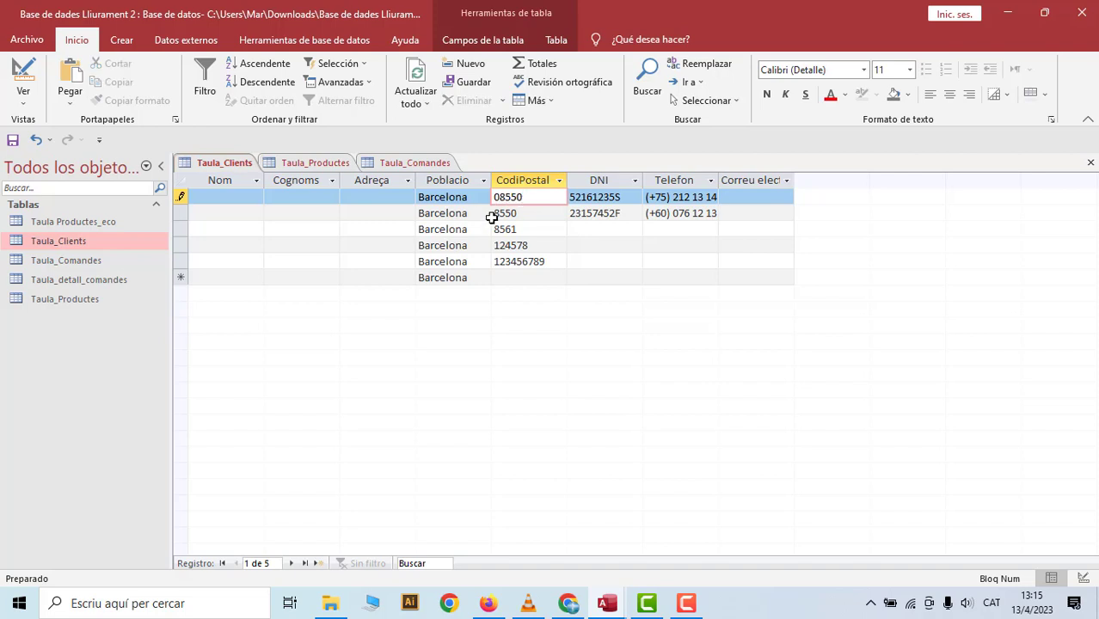
double_click(514, 214)
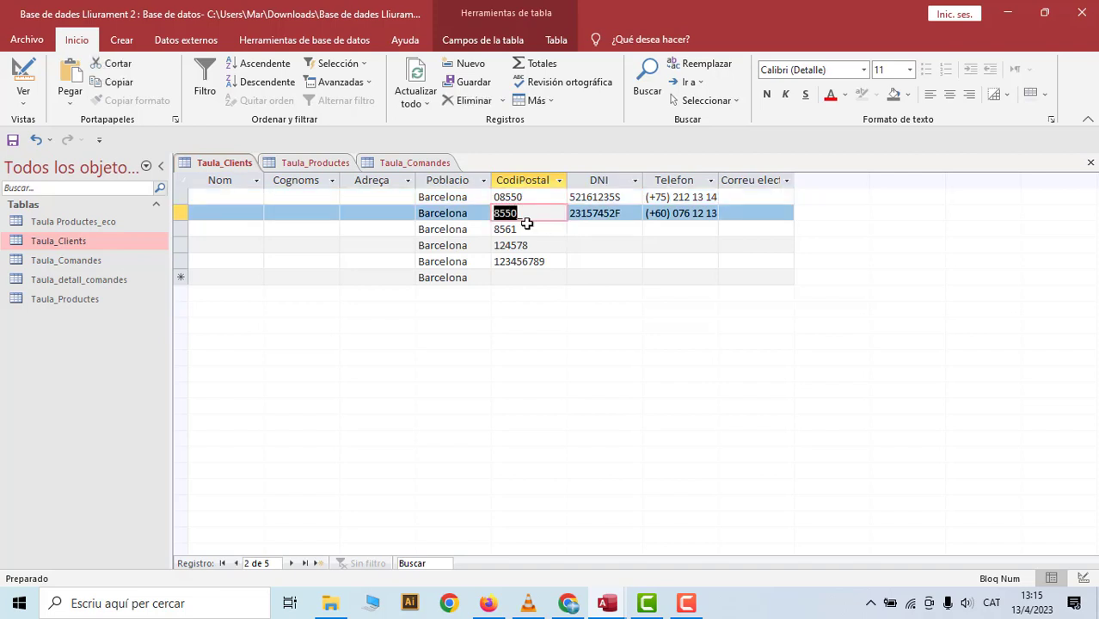
text(08552)
double_click(504, 229)
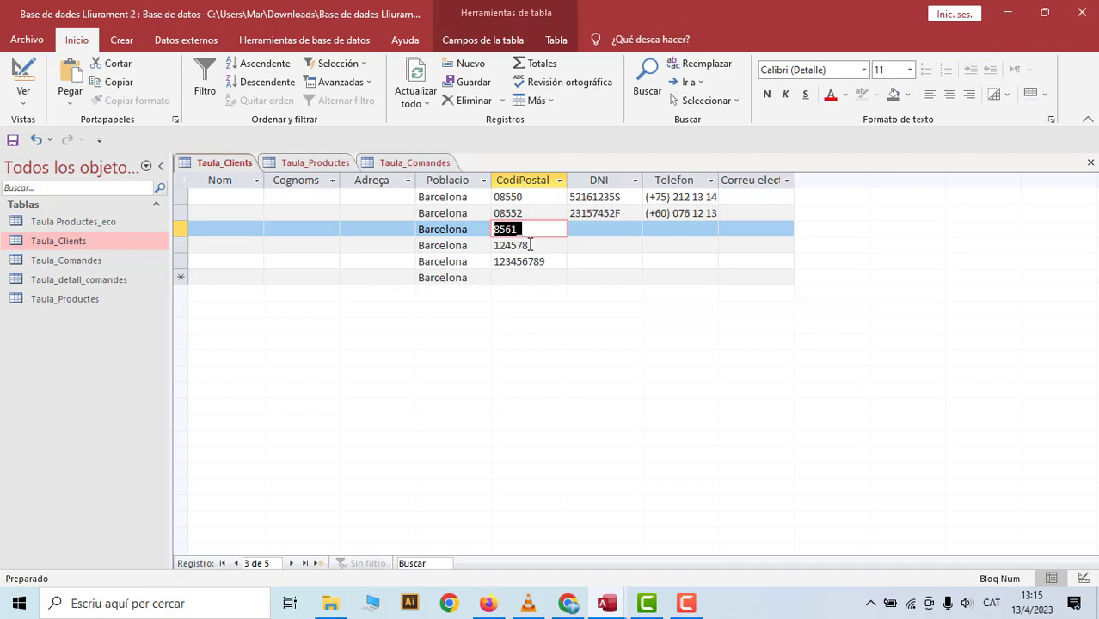
text(08566)
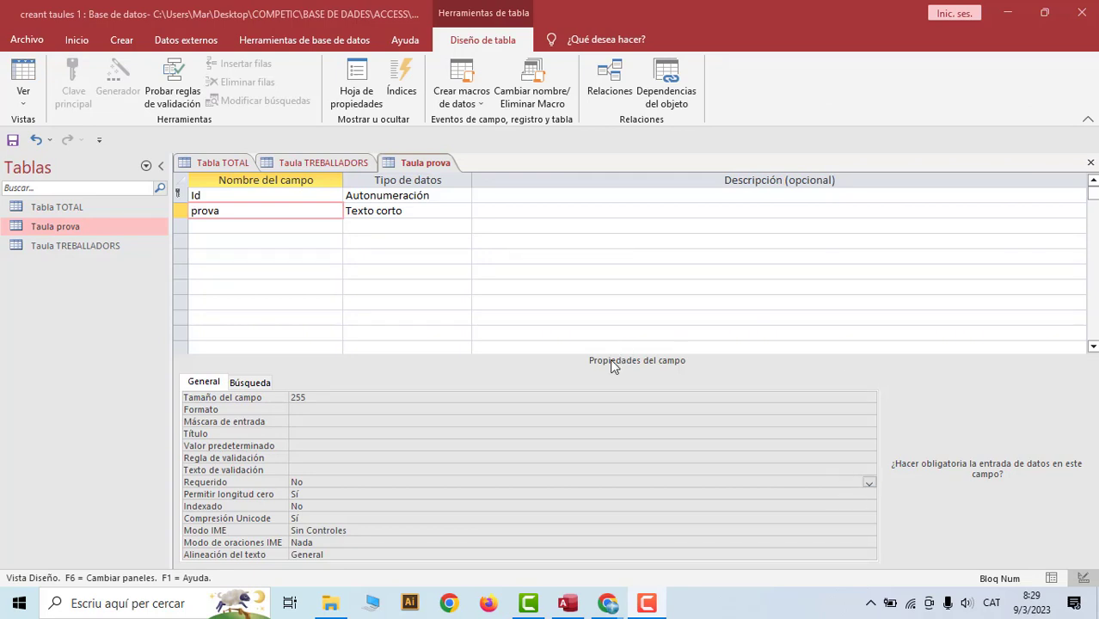
- Set Requerido to Sí for the prova field and save Taula prova in Datasheet view
click(294, 481)
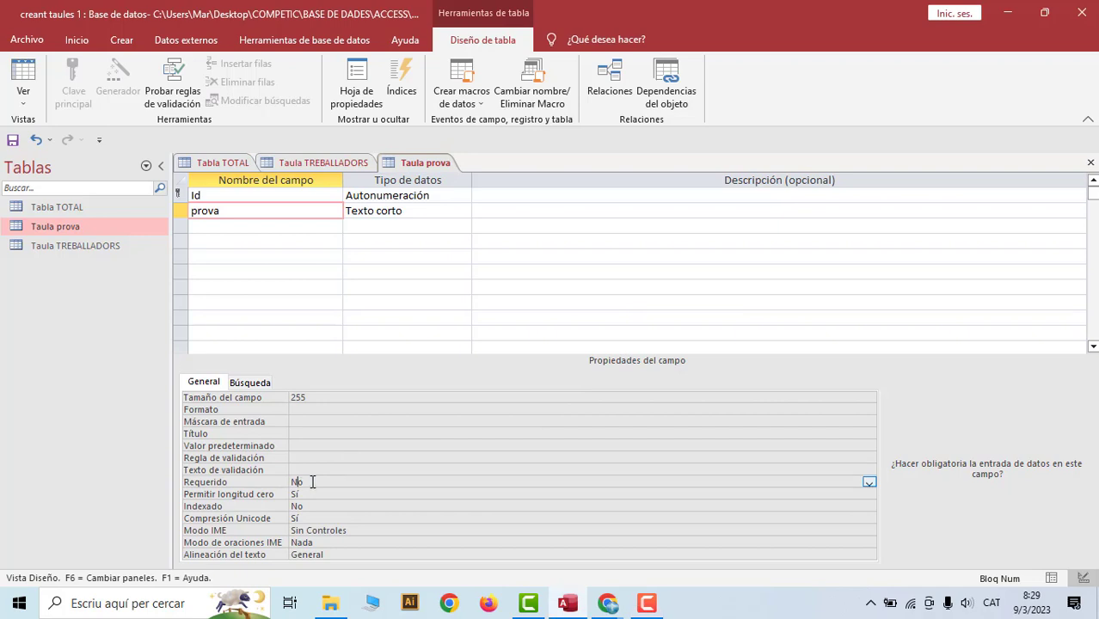
click(867, 483)
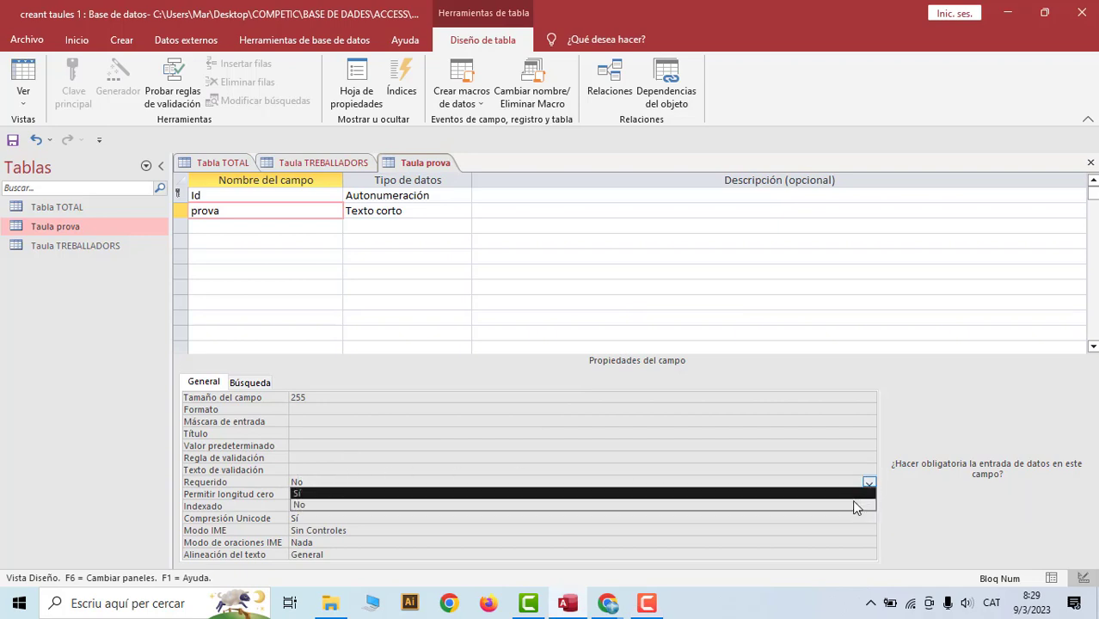
click(853, 493)
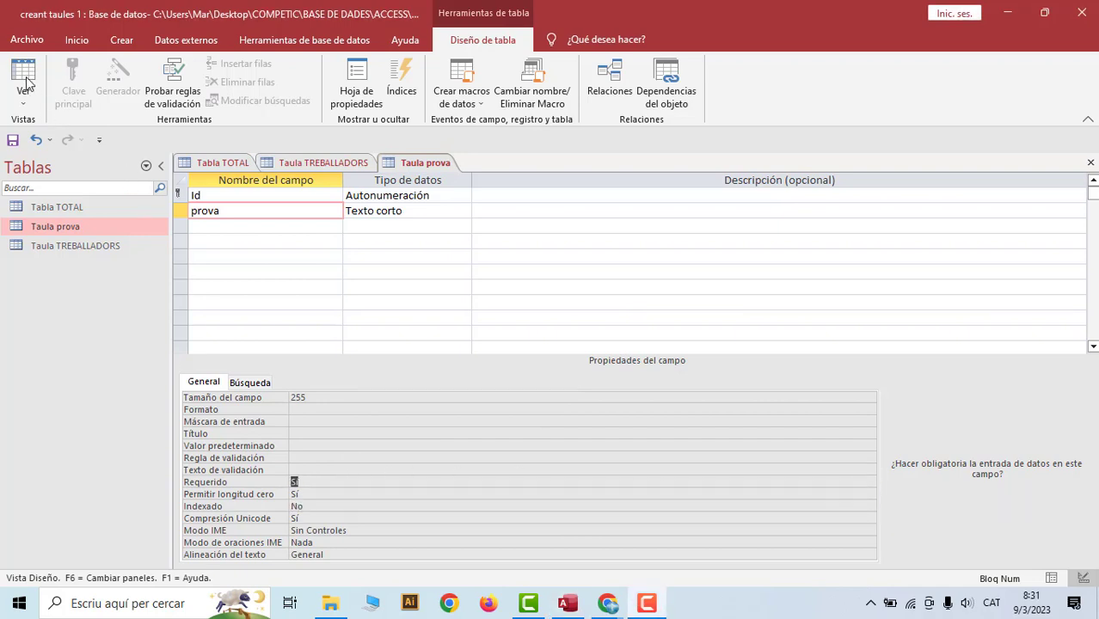
click(25, 76)
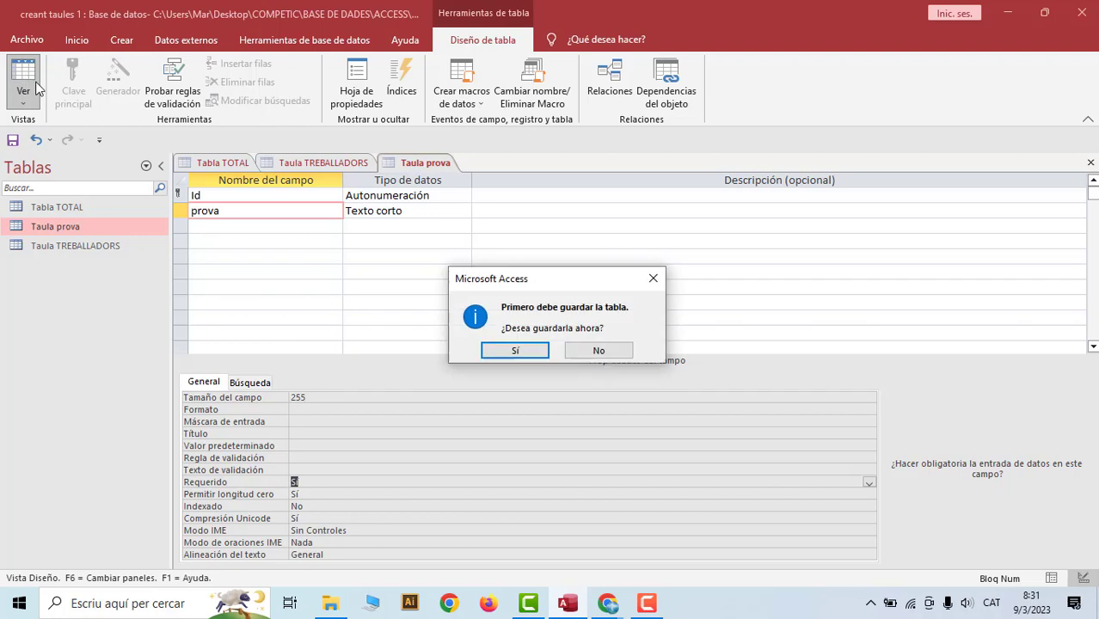
click(506, 351)
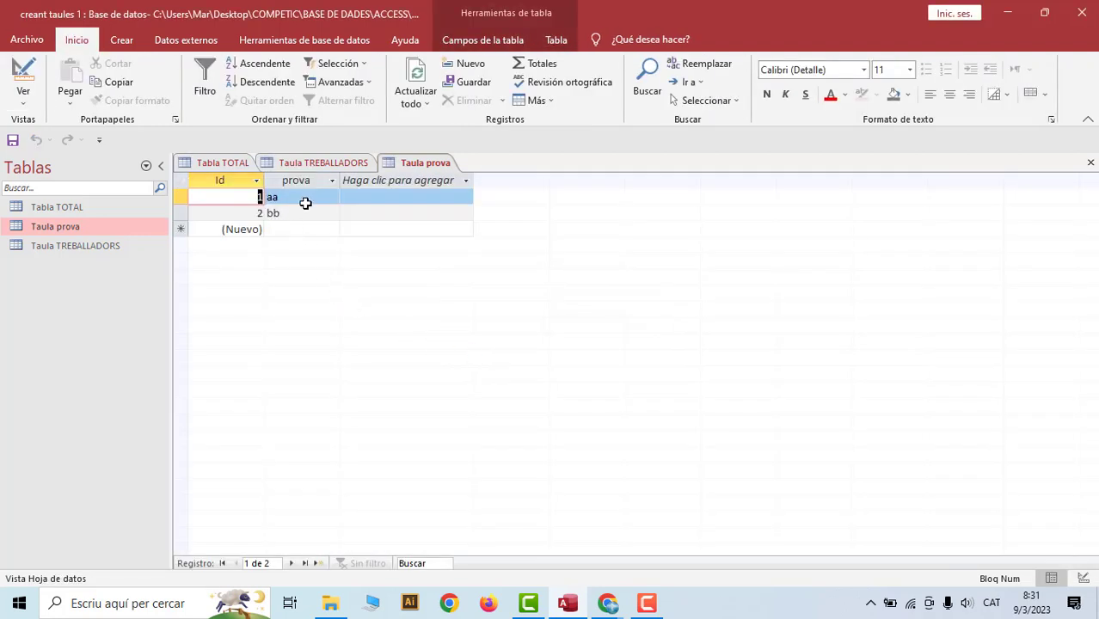
- Add a new record with prova value ss
key(Tab)
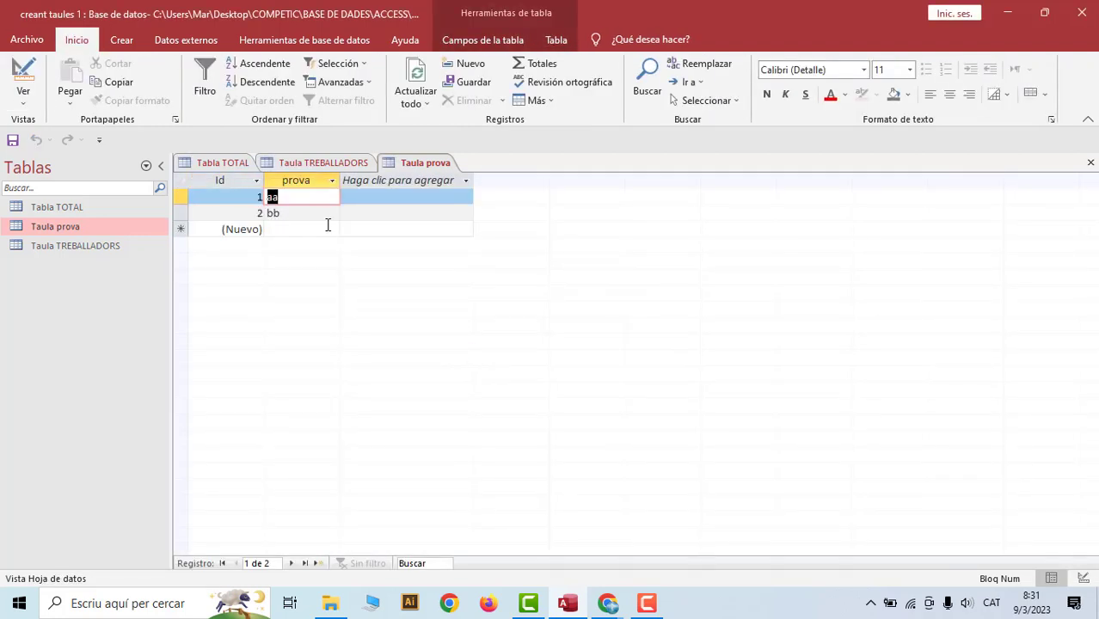
key(Tab)
key(Tab)
key(Tab)
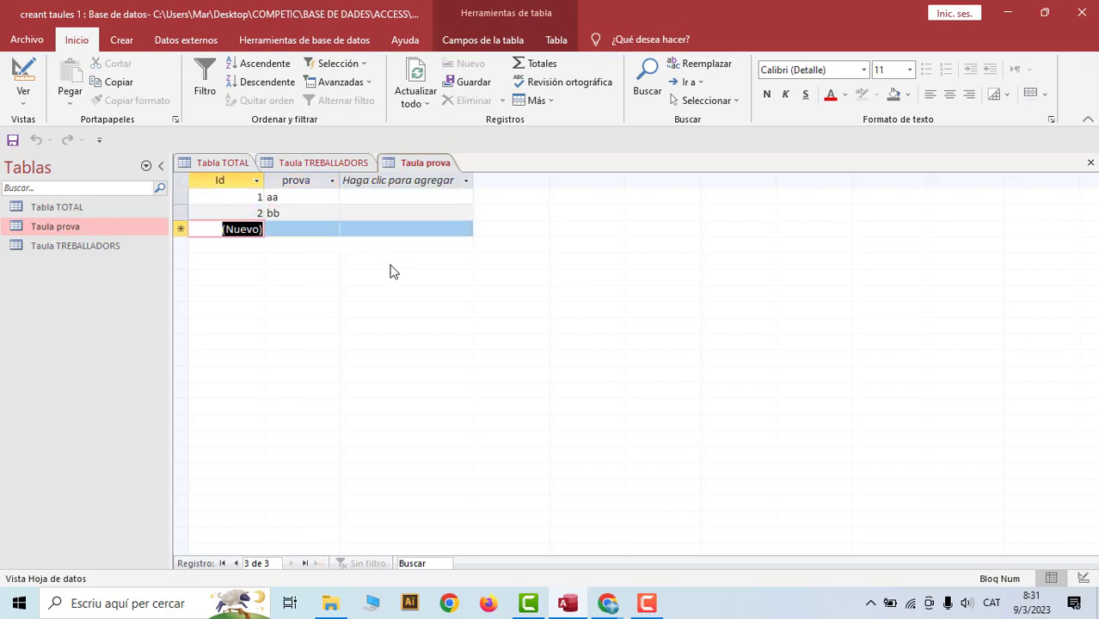
key(Tab)
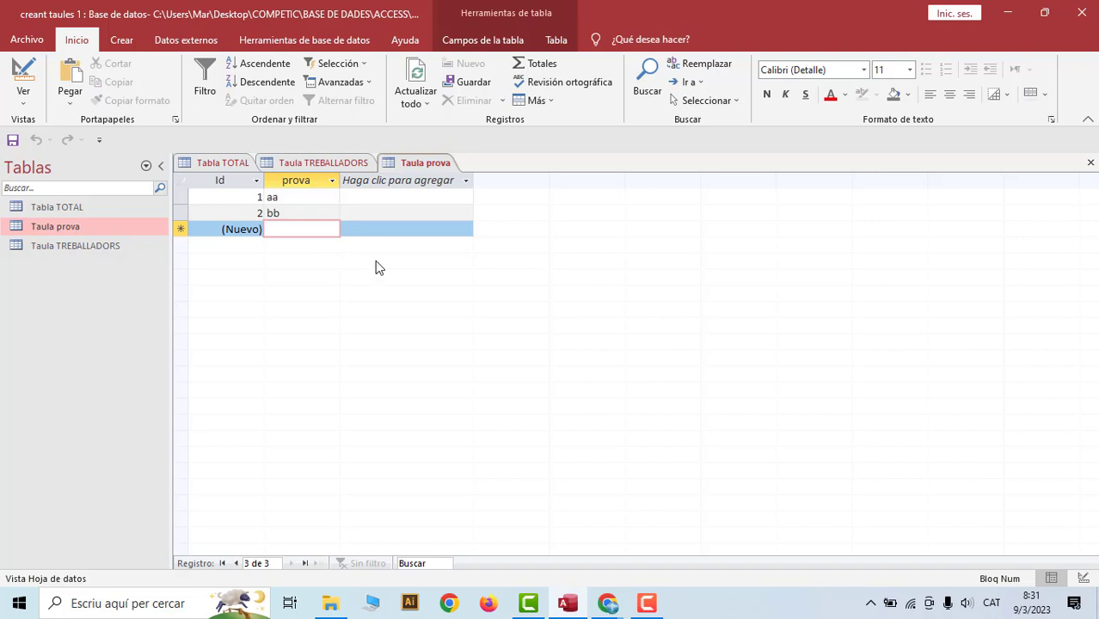
text(ss)
key(Tab)
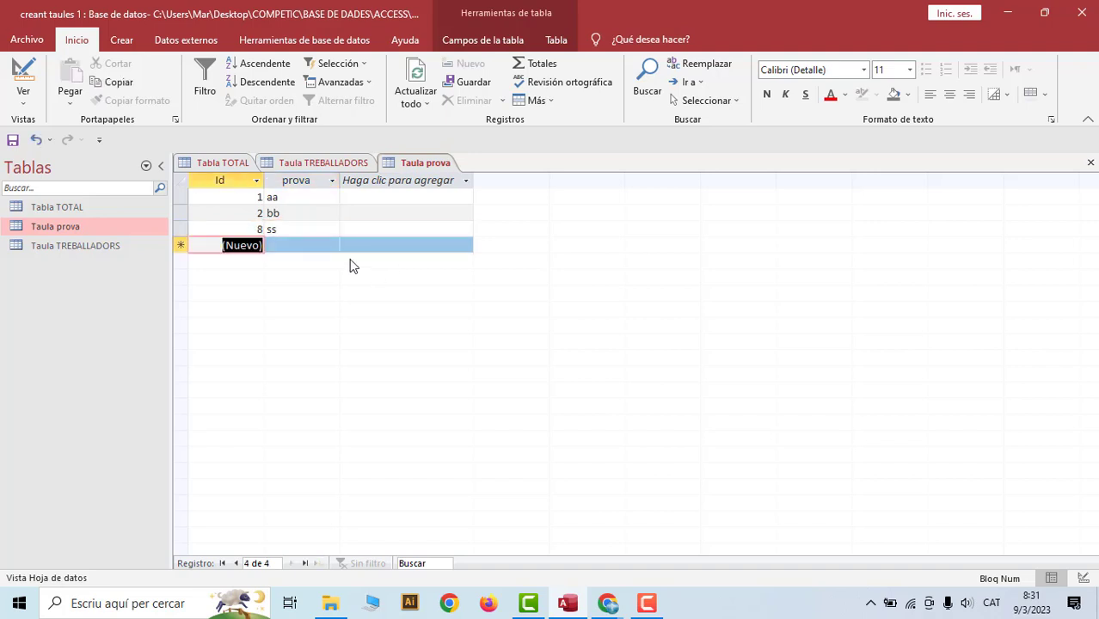
key(Tab)
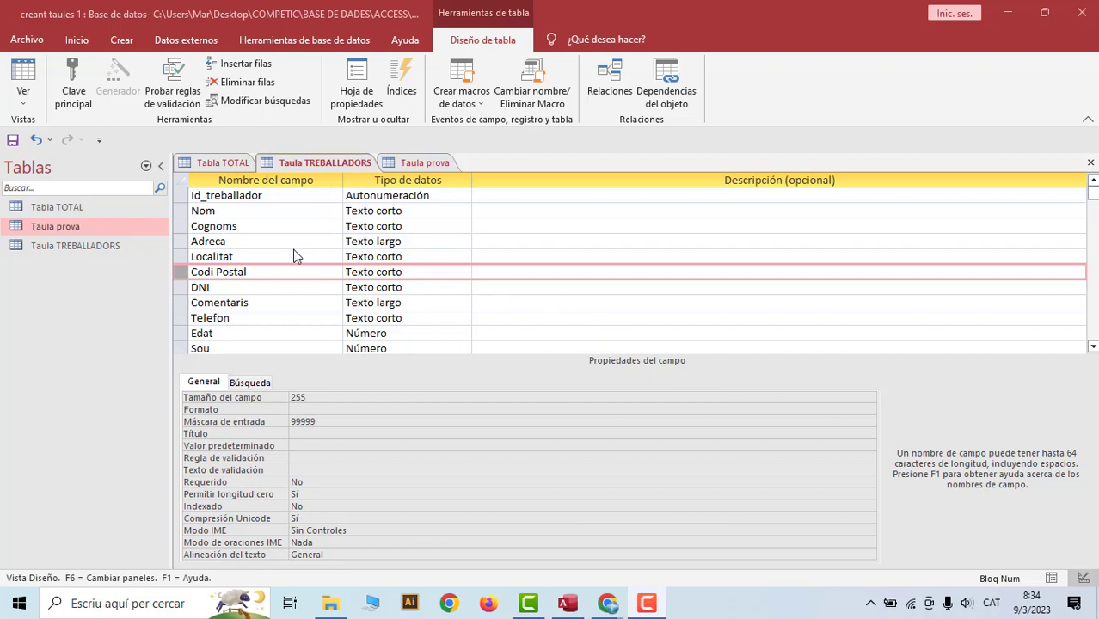
- Enter Barcelona as Localitat's Valor predeterminado, removing the stray opening quote
click(266, 255)
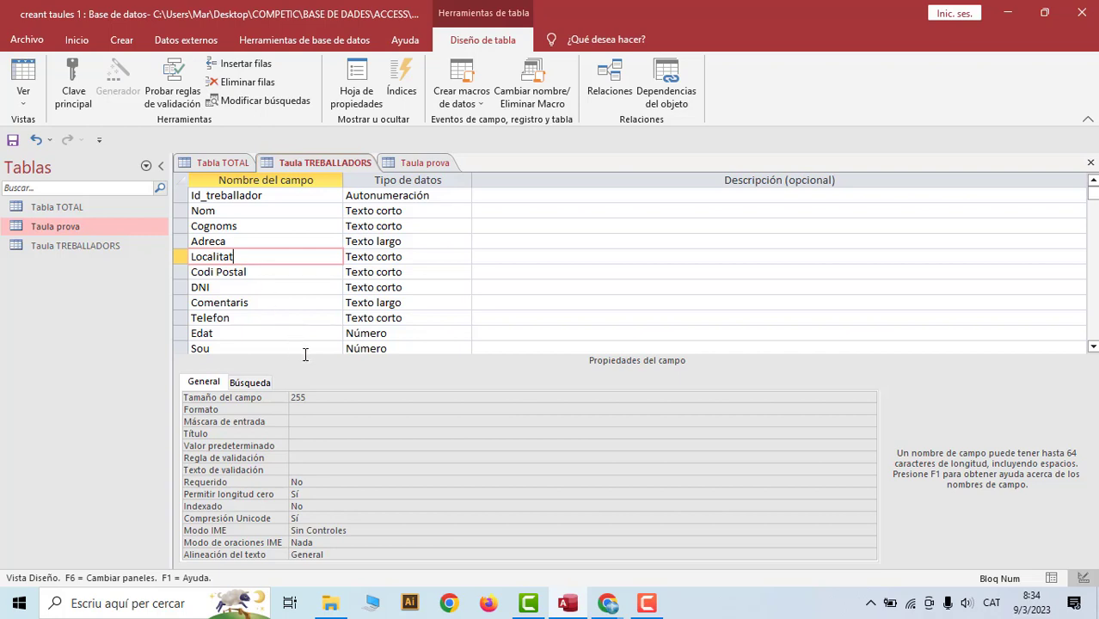
click(294, 445)
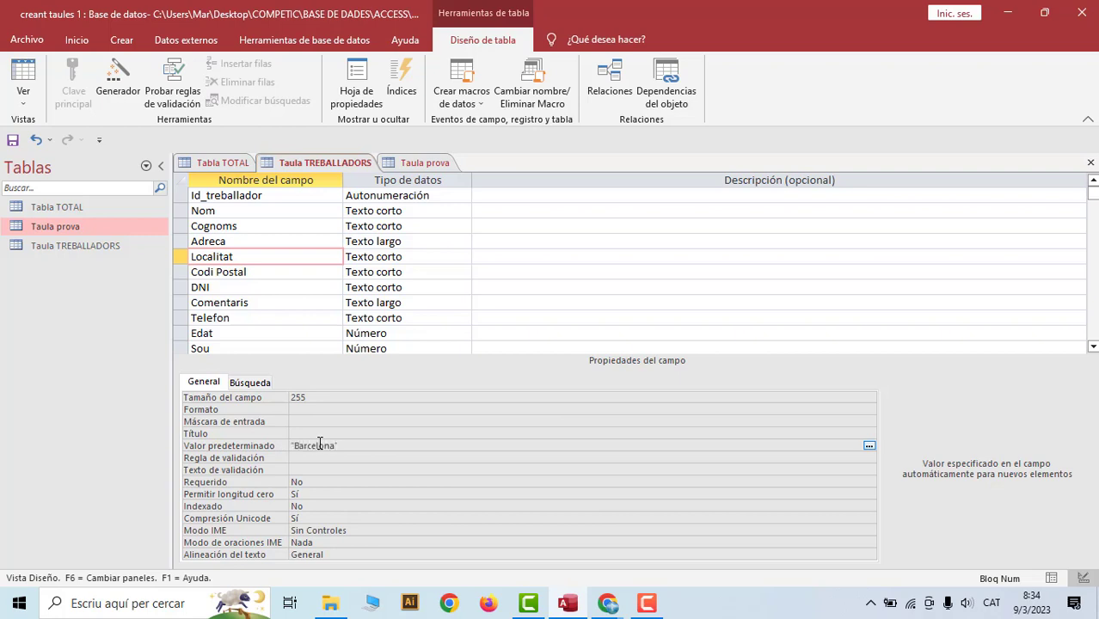
text("Barcelona")
key(Left)
key(Left)
key(Left)
key(Left)
key(Left)
key(Left)
key(Left)
key(Left)
key(Left)
key(BackSpace)
- Save Taula TREBALLADORS and browse its records in Datasheet view
click(24, 86)
click(537, 346)
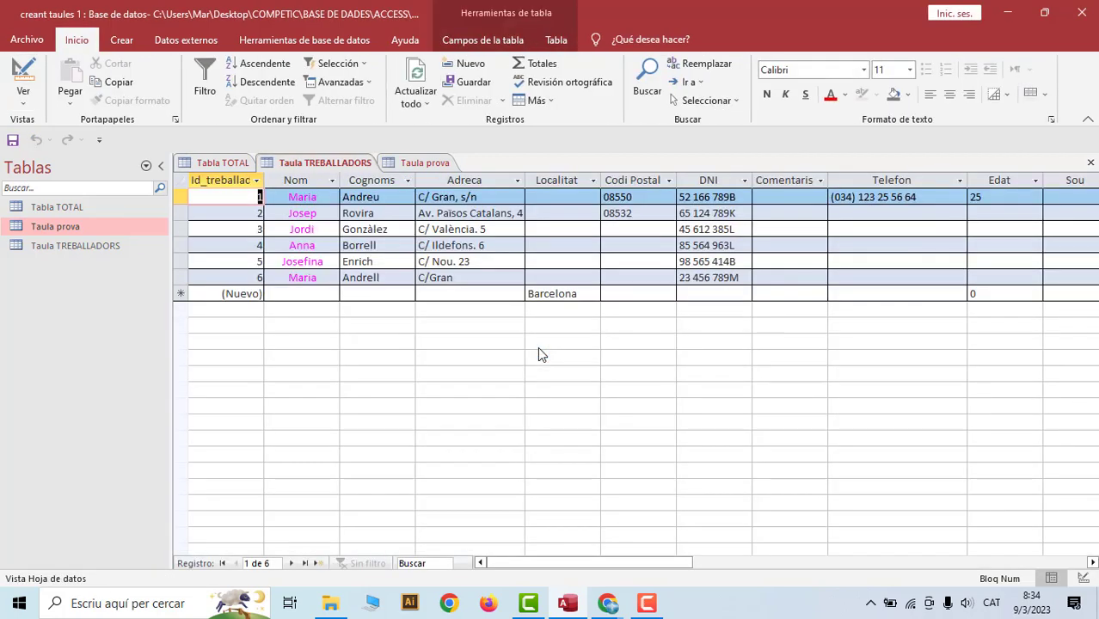
click(582, 196)
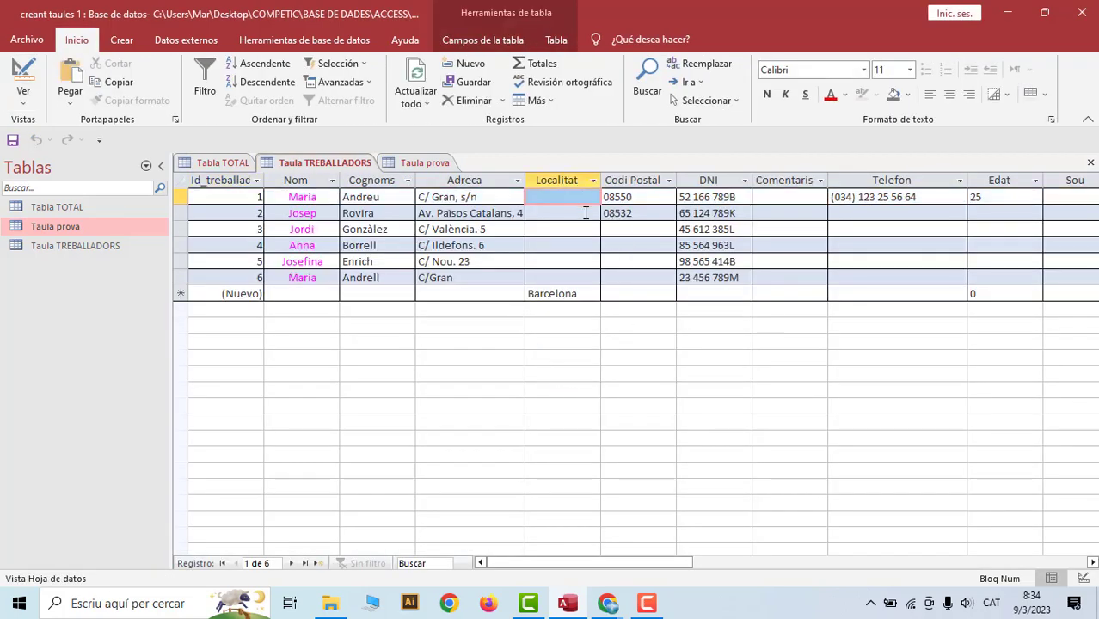
key(Tab)
key(Tab)
key(Tab)
key(Tab)
key(Tab)
key(Tab)
key(Tab)
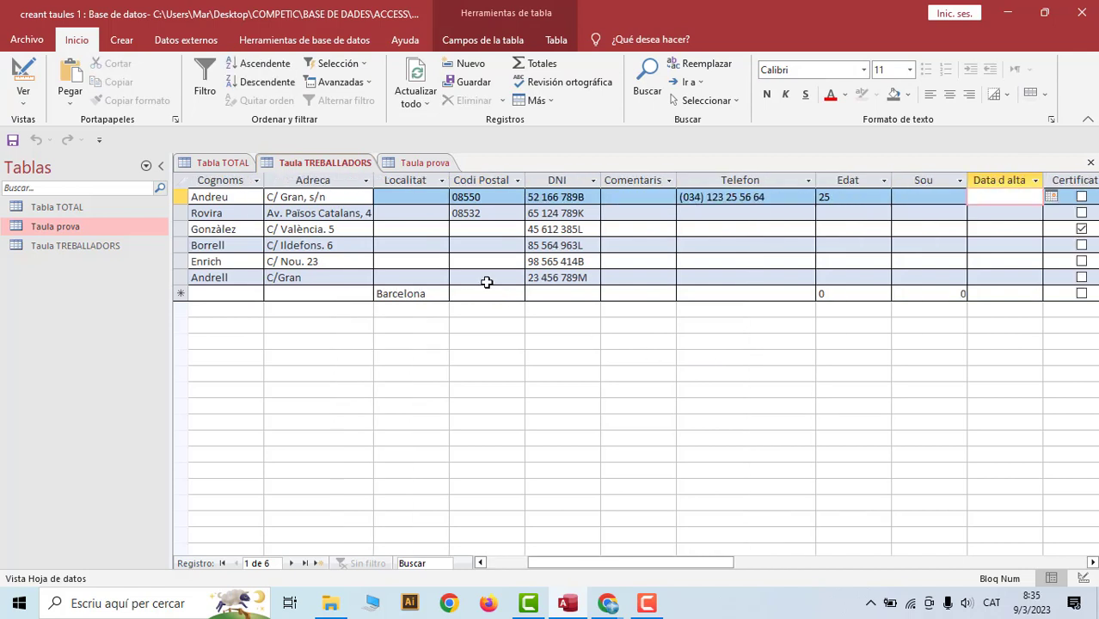
- Start a new record prefilled with Barcelona, set Qualificació to Apte/a, and dismiss the required Nom warning
click(387, 293)
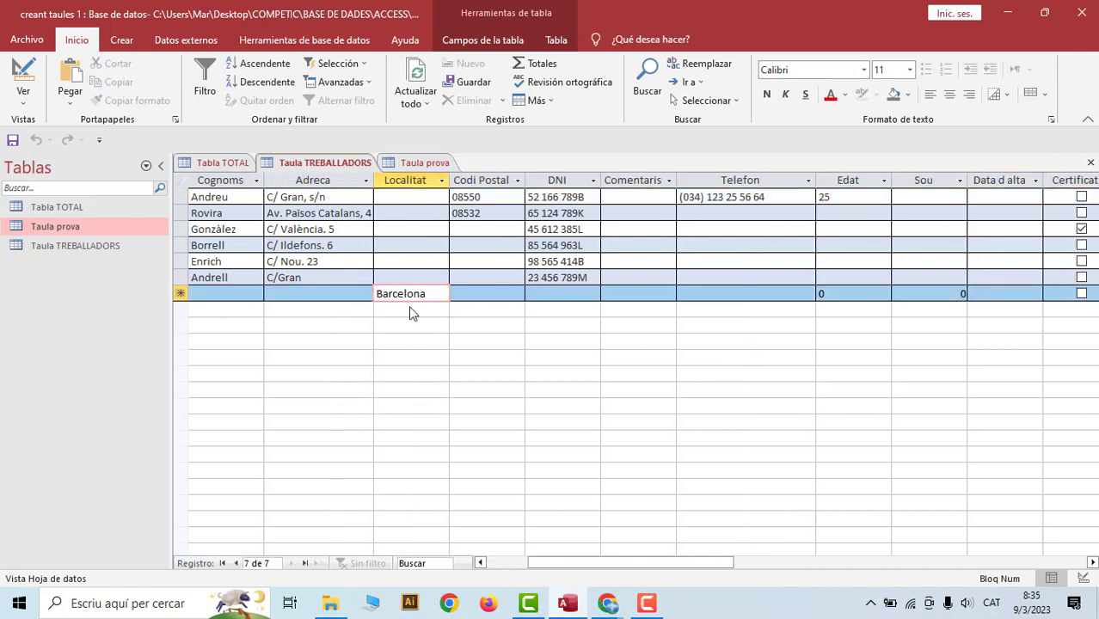
key(Tab)
key(Tab)
key(Tab)
key(Tab)
key(Tab)
key(Tab)
key(Tab)
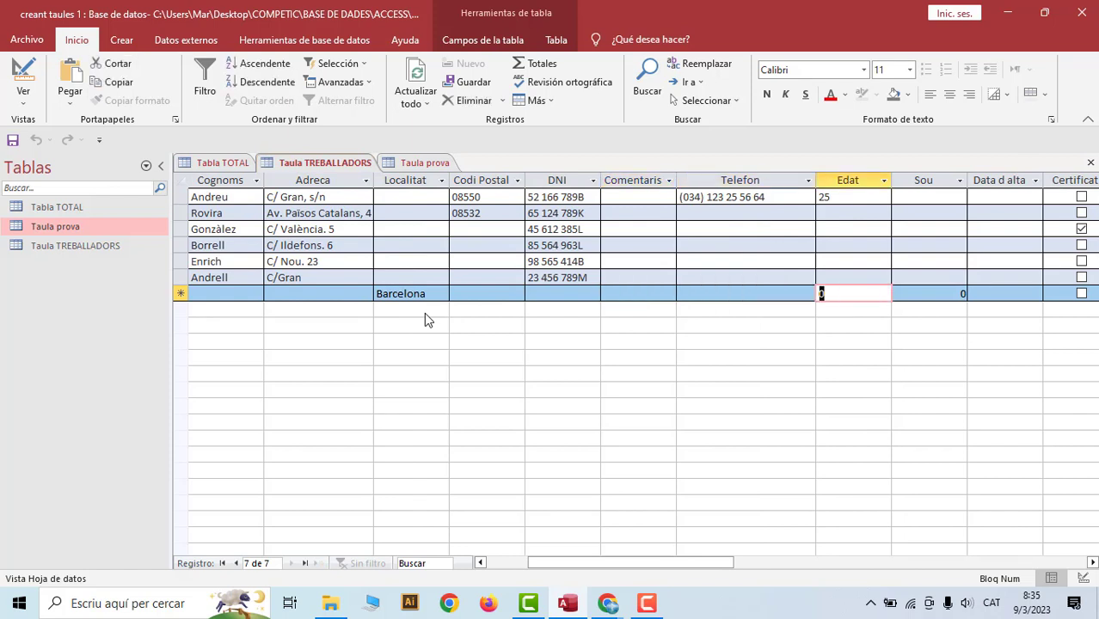
key(Tab)
key(Tab)
key(Tab)
key(Tab)
key(Tab)
key(Tab)
key(Tab)
key(Tab)
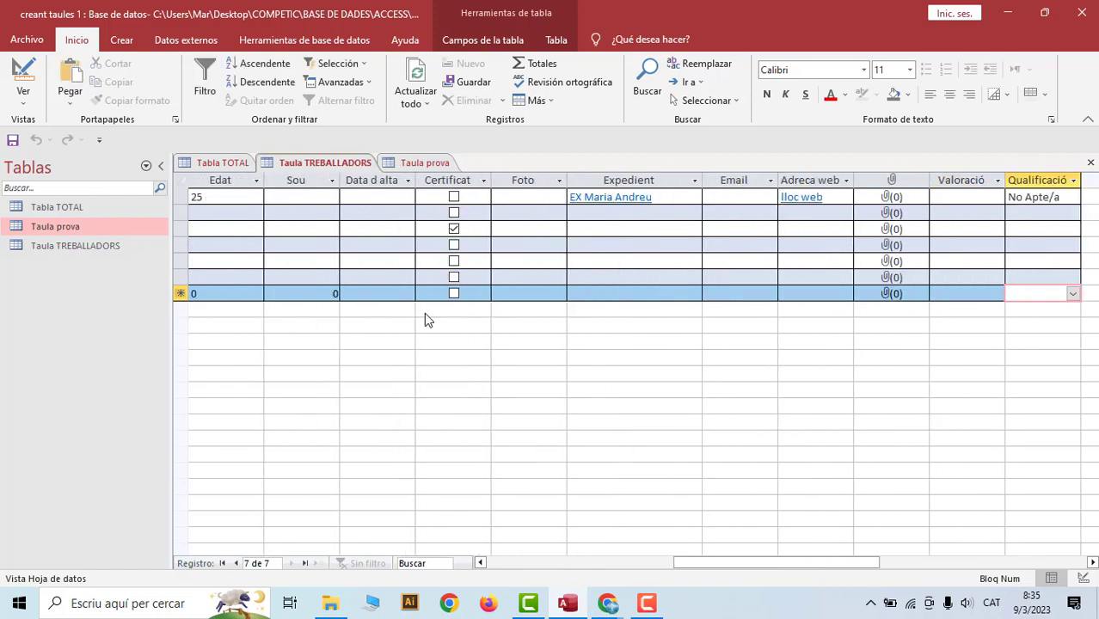
click(1072, 293)
click(1058, 312)
key(Tab)
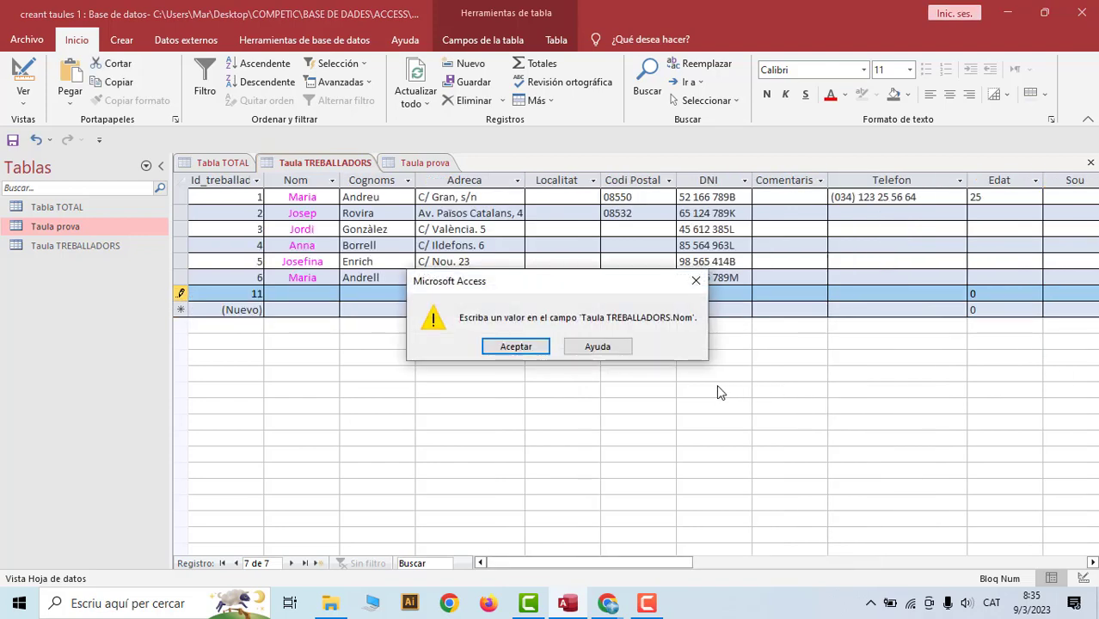
click(515, 349)
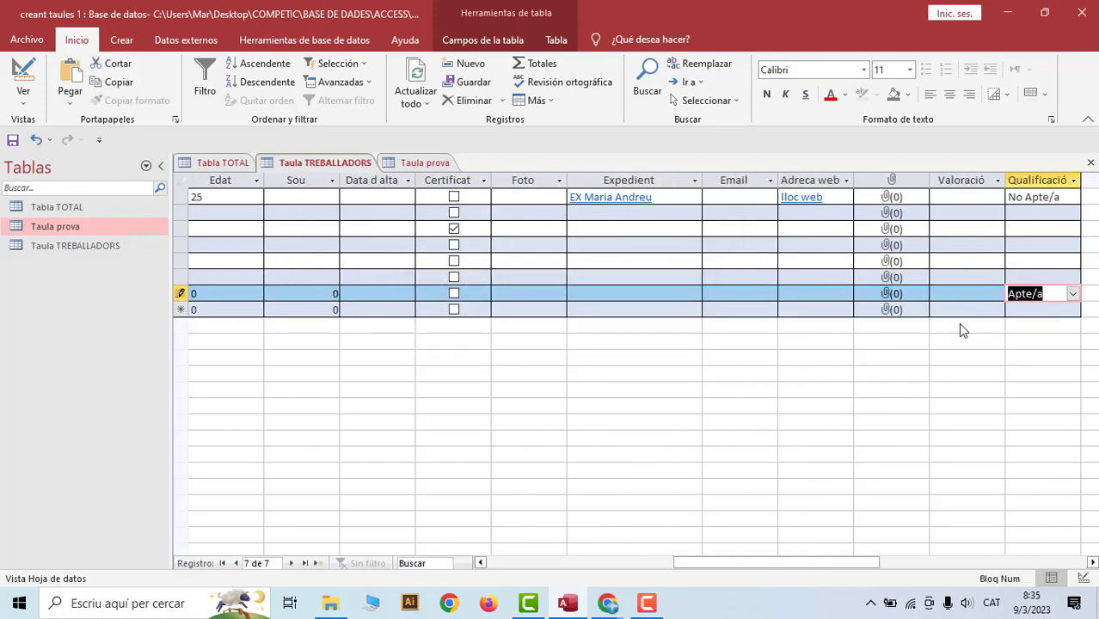
drag(756, 562, 562, 561)
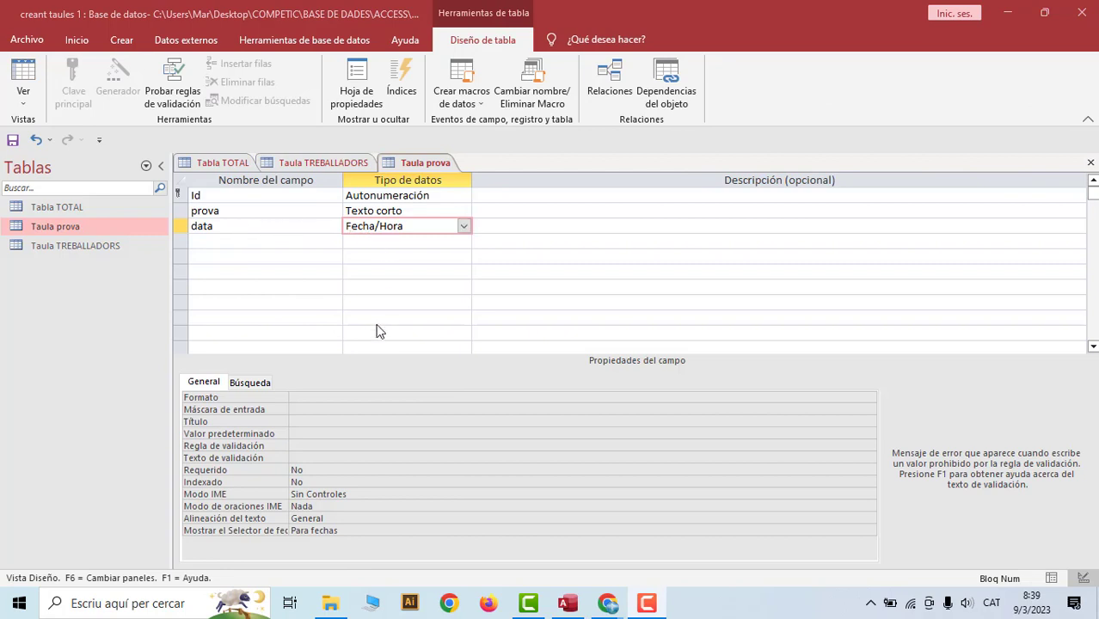
- Set data's default value to =Fecha() and save, checking the new row shows 9/3/2023
click(293, 433)
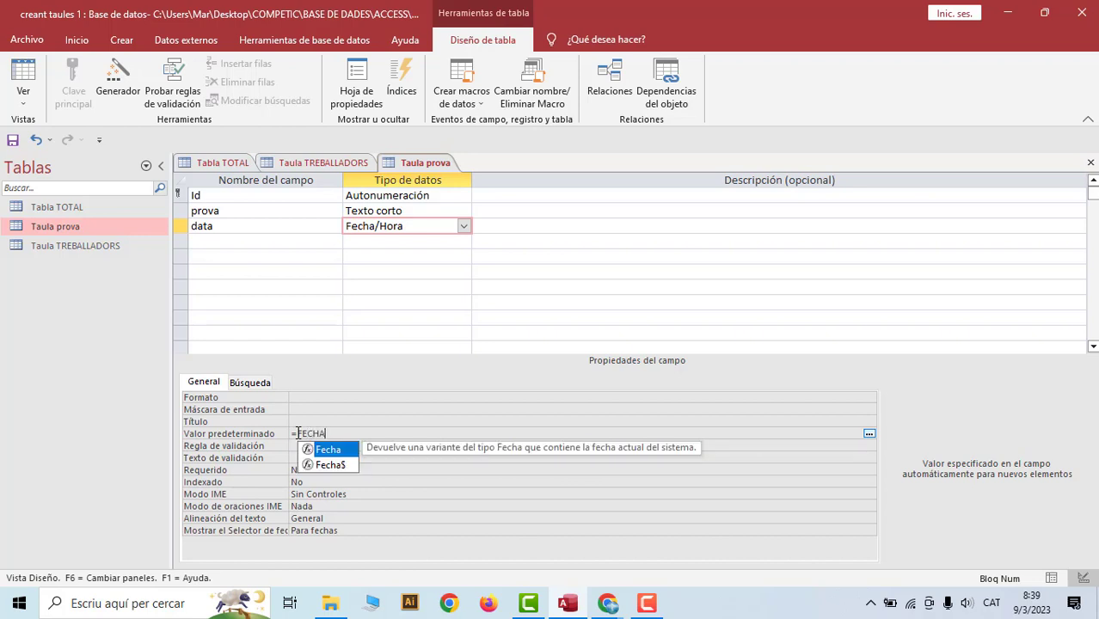
text(())
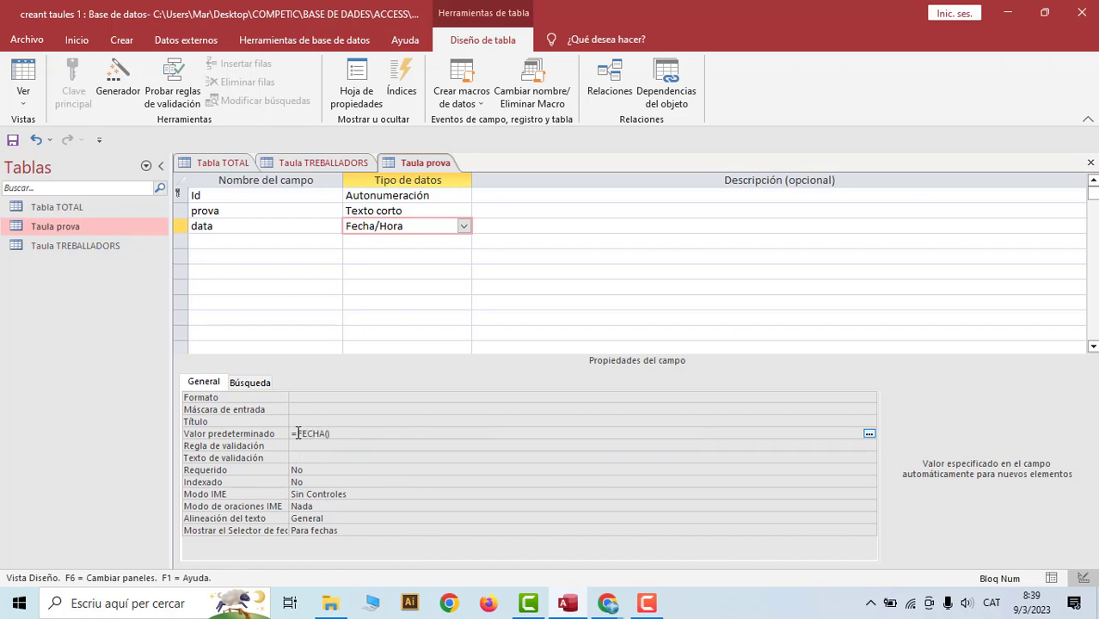
click(23, 76)
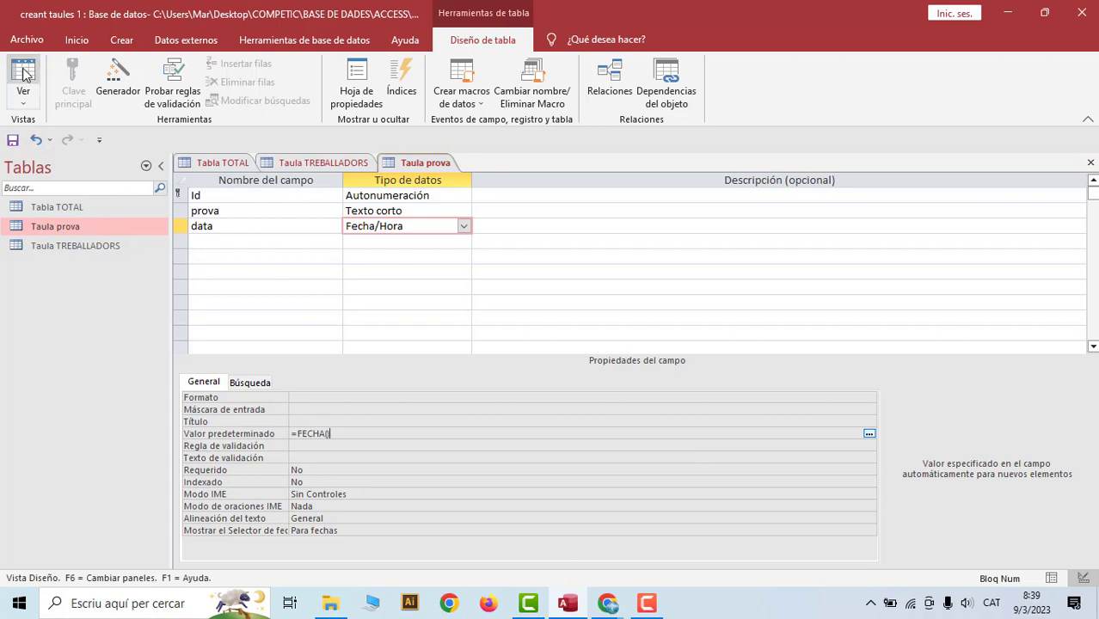
click(513, 351)
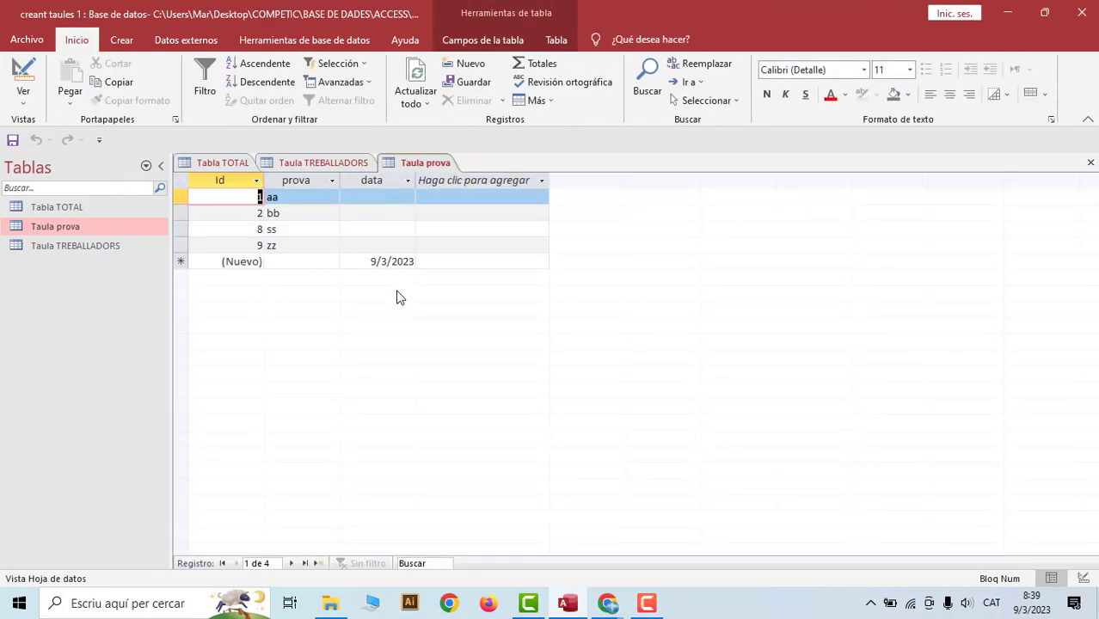
- Return to Design view and delete the =Fecha() default
key(ctrl+period)
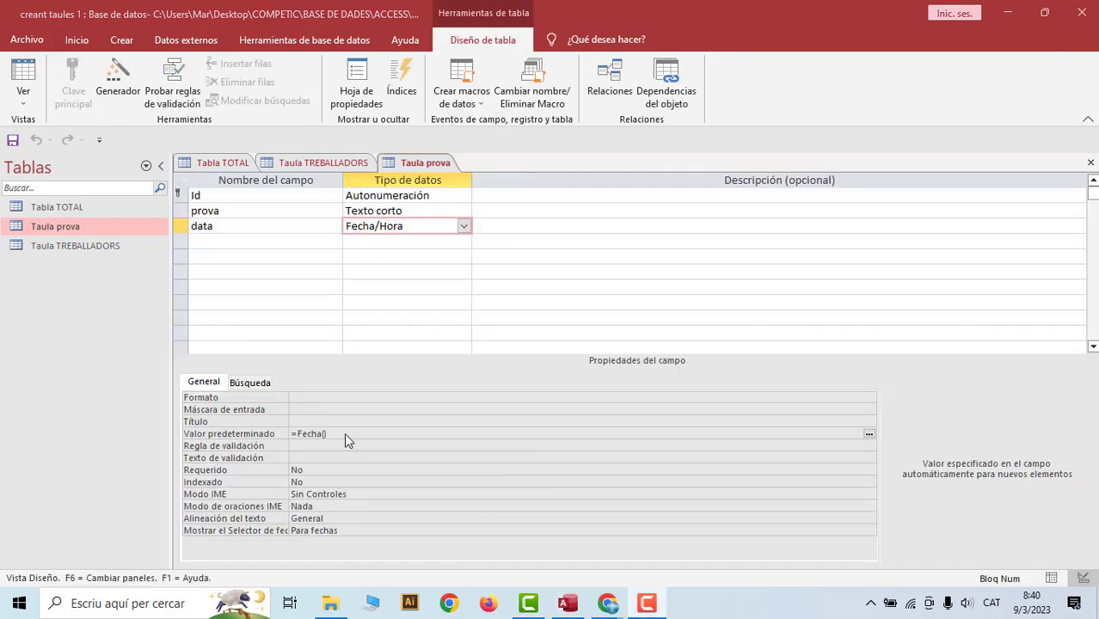
drag(333, 434, 289, 434)
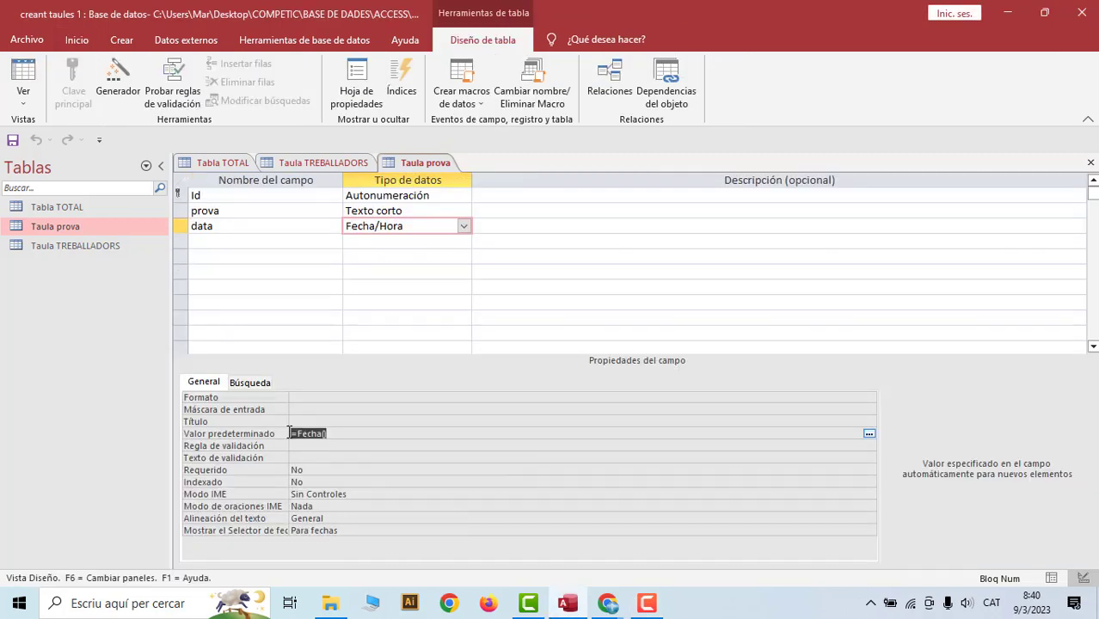
key(Delete)
- Set data's default to Ahora() via Generador de expresiones, from the Fecha y hora built-in functions
click(869, 433)
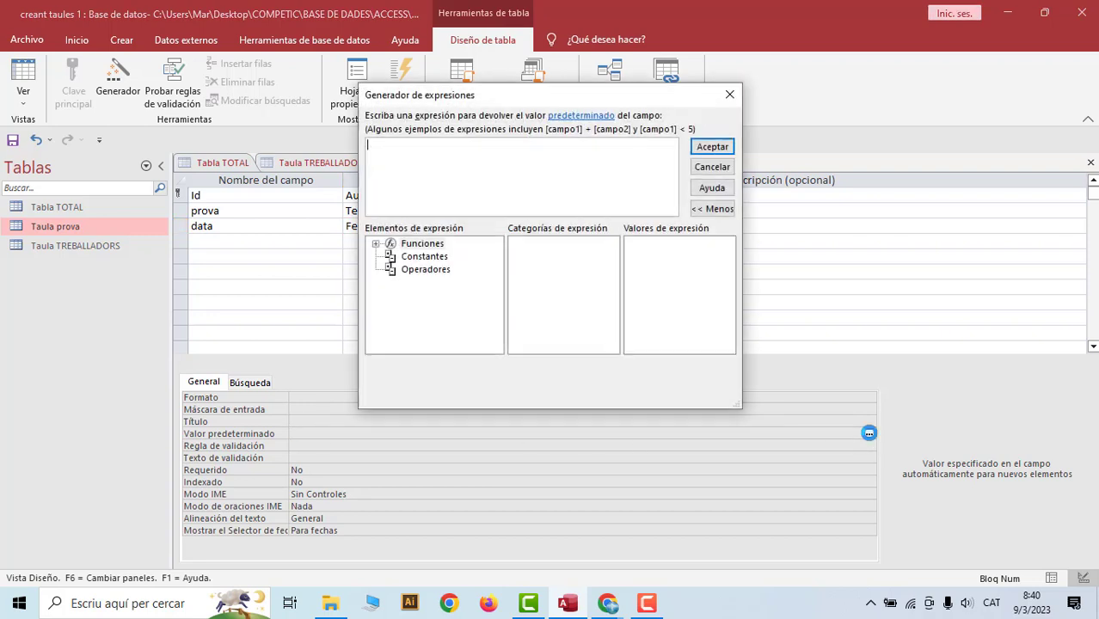
click(376, 245)
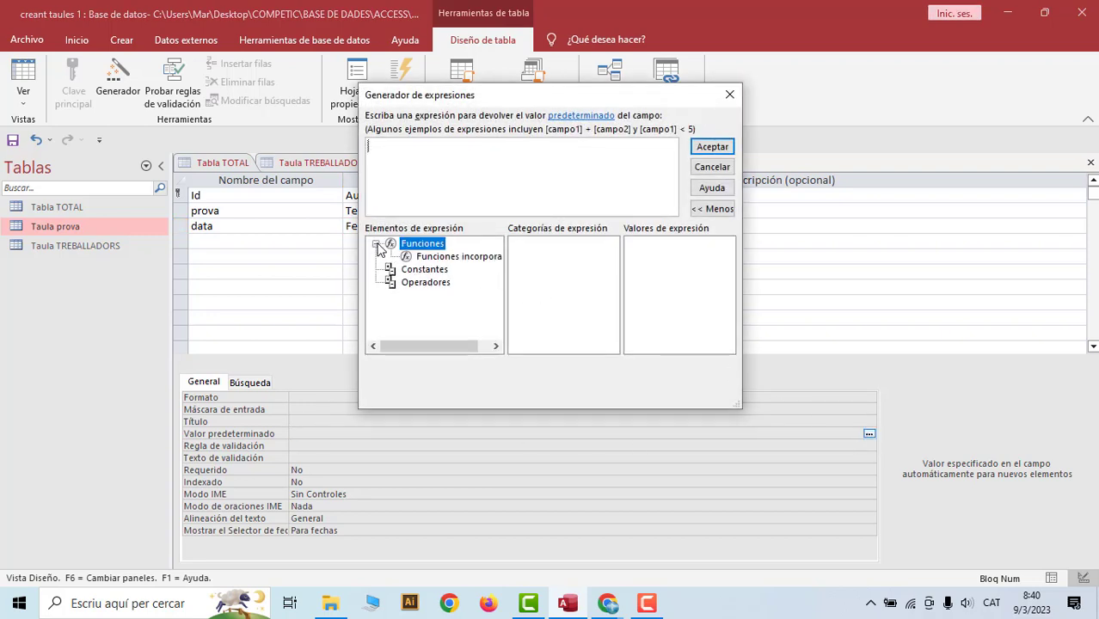
click(422, 258)
click(543, 267)
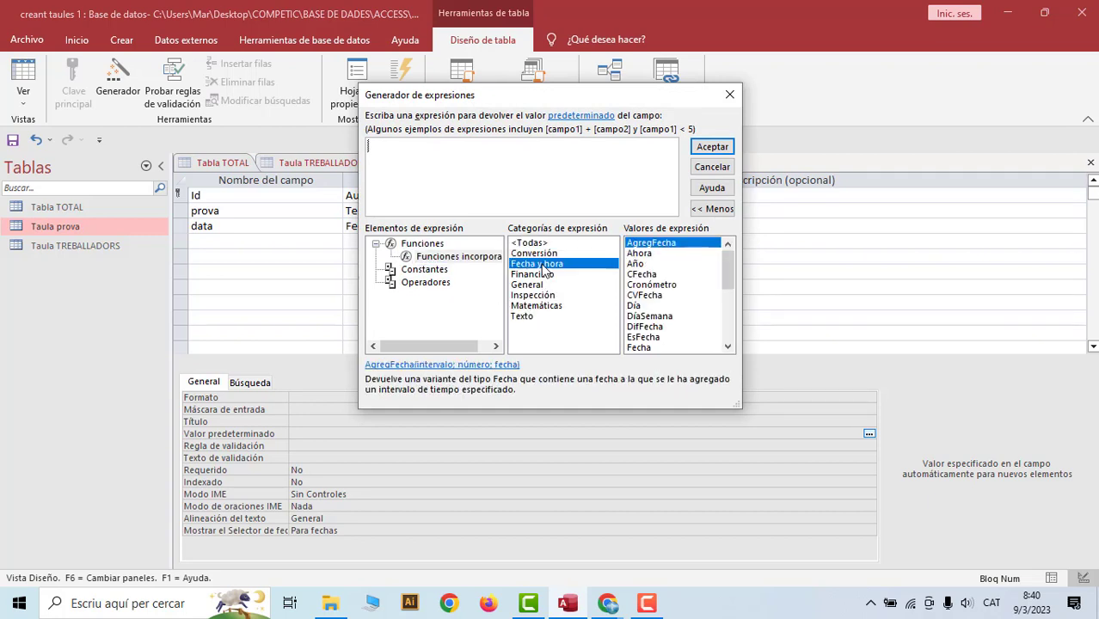
double_click(645, 254)
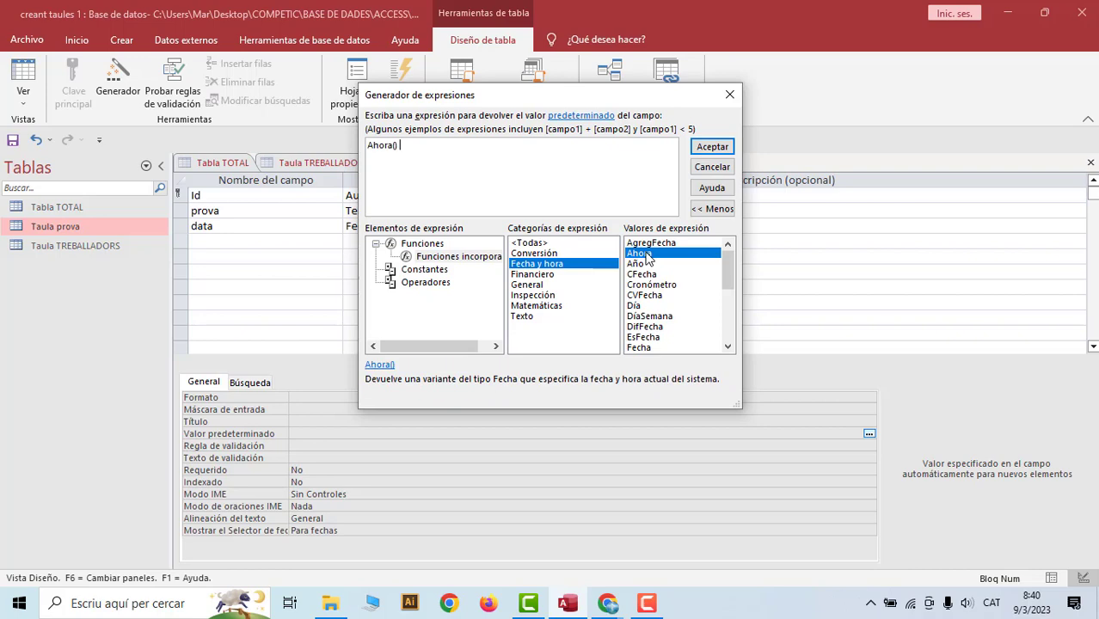
click(711, 148)
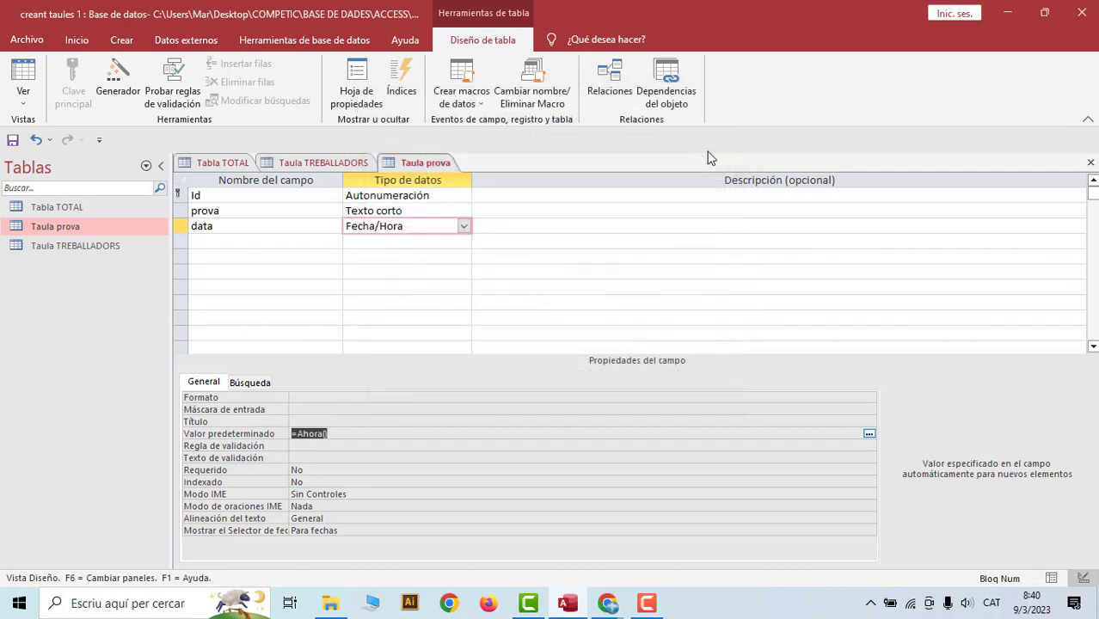
- Save the table and widen the data column to show 9/3/2023 8:40:46
click(30, 84)
click(516, 350)
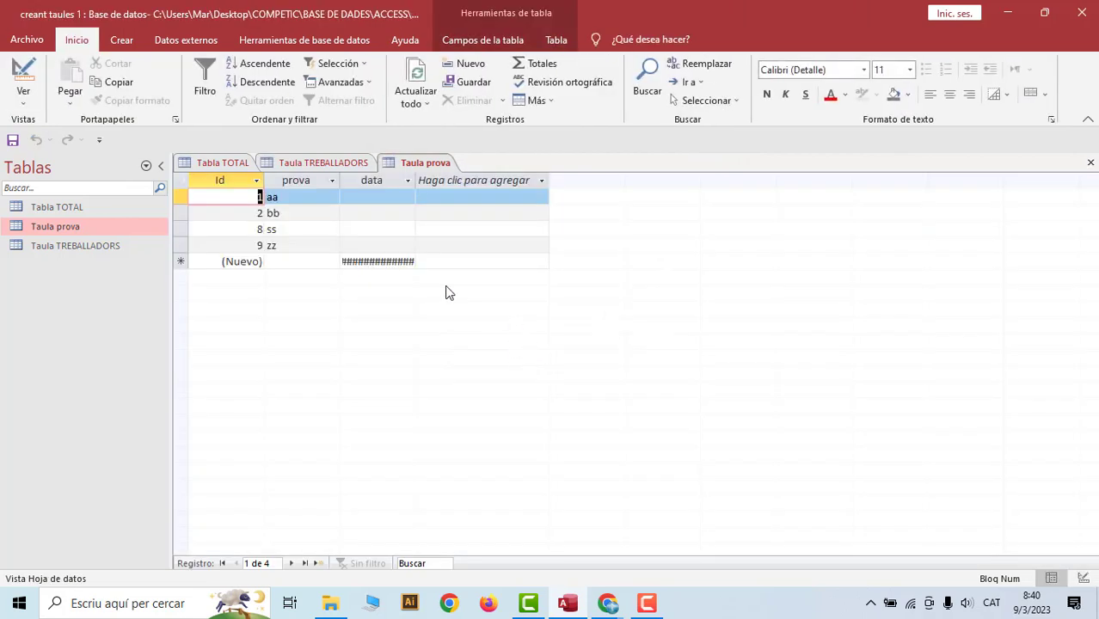
drag(415, 180, 508, 180)
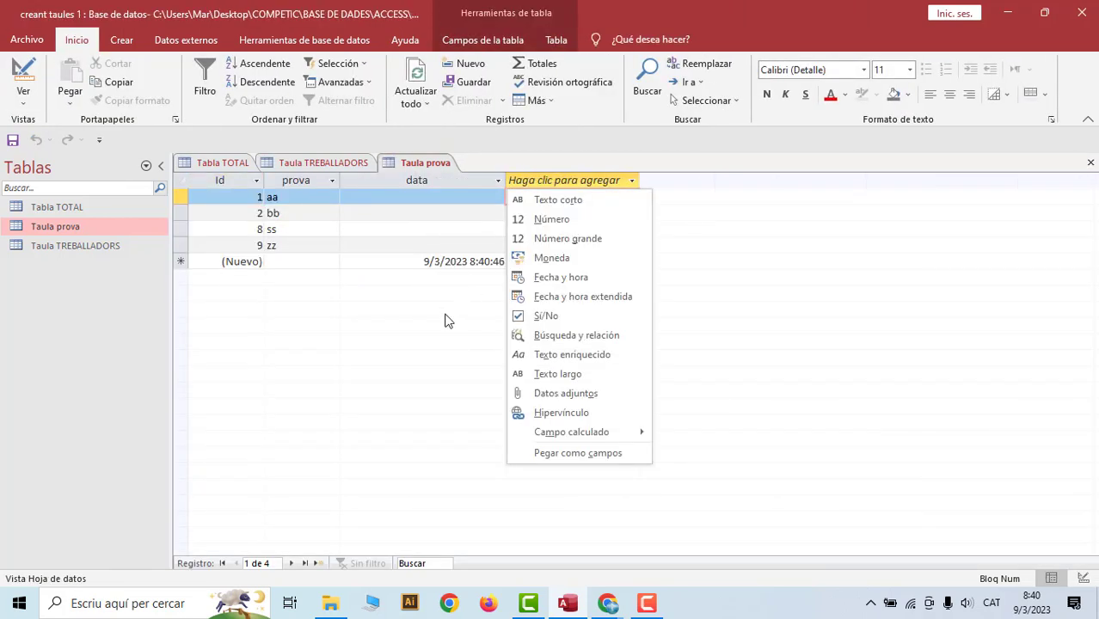
key(Escape)
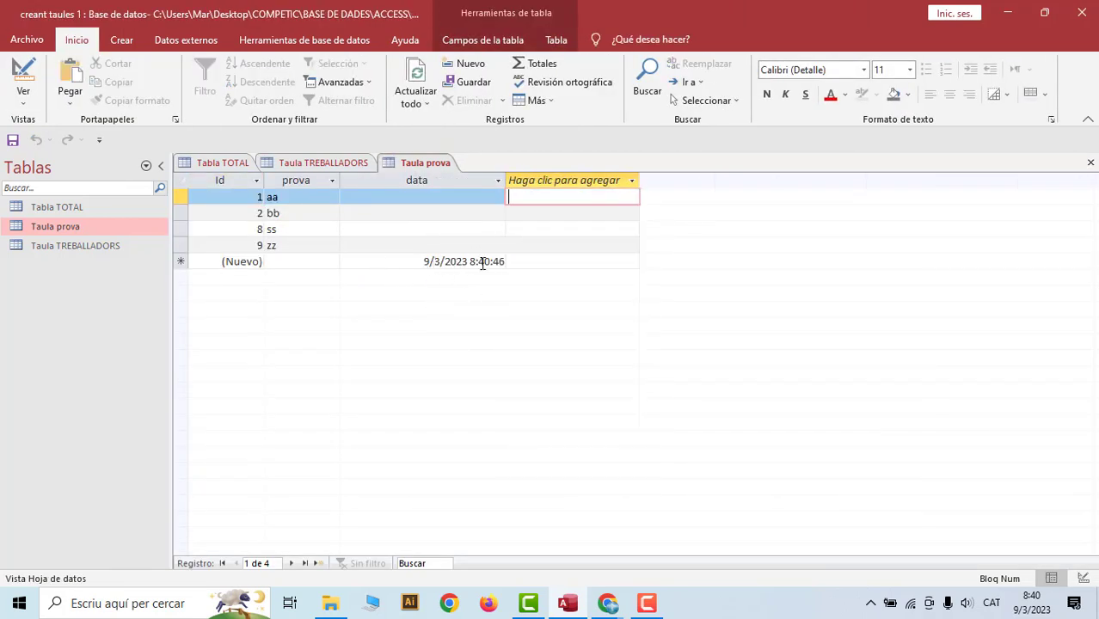
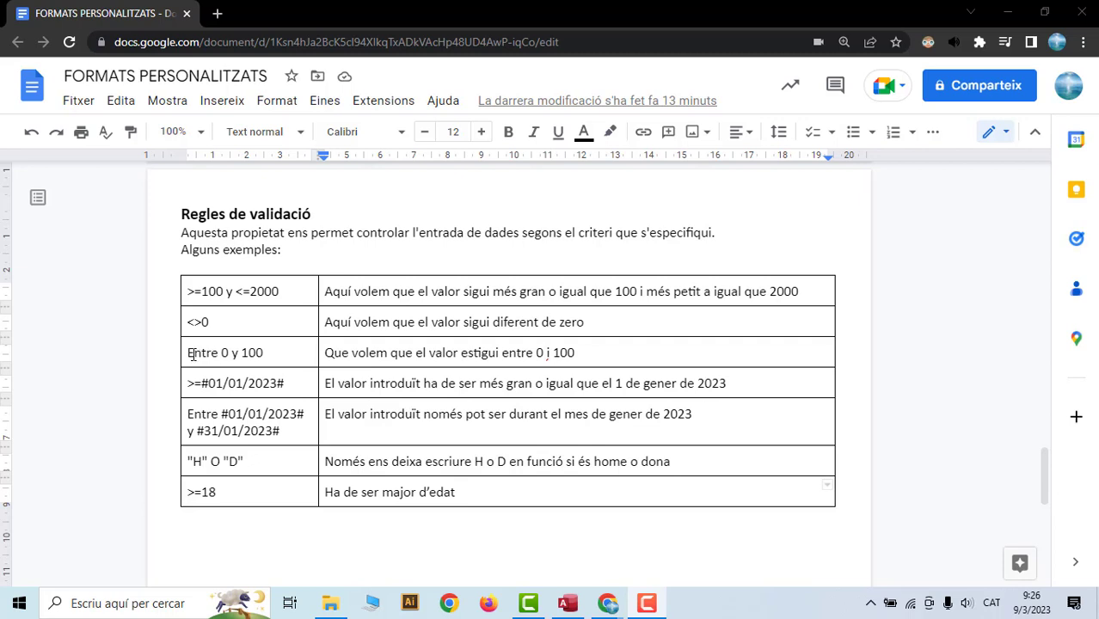
- Highlight the 'Entre 0 y 100' and '>=#01/01/2023#' validation rule examples in the Docs table
mouse_move(187, 352)
mouse_down()
mouse_move(265, 353)
mouse_move(204, 352)
mouse_up()
click(199, 353)
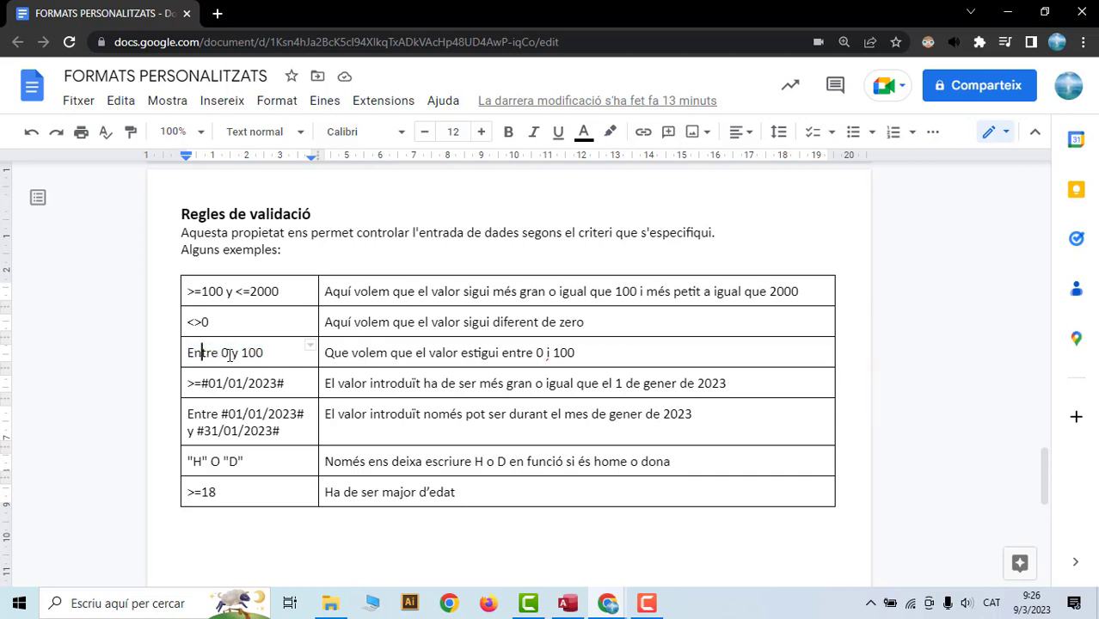
double_click(236, 353)
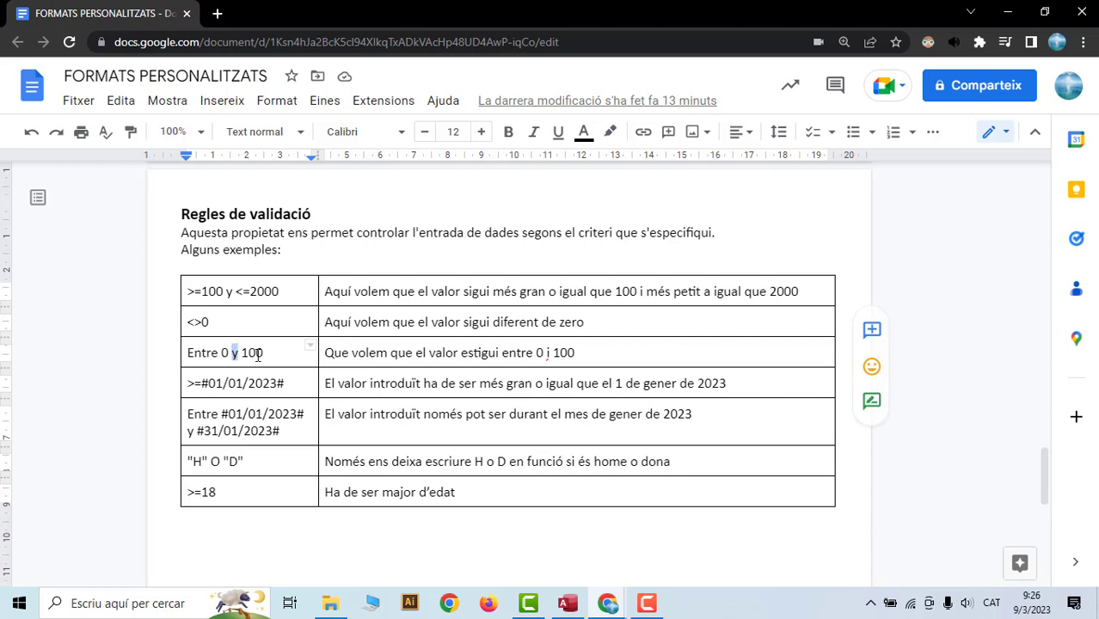
click(188, 383)
drag(188, 383, 284, 383)
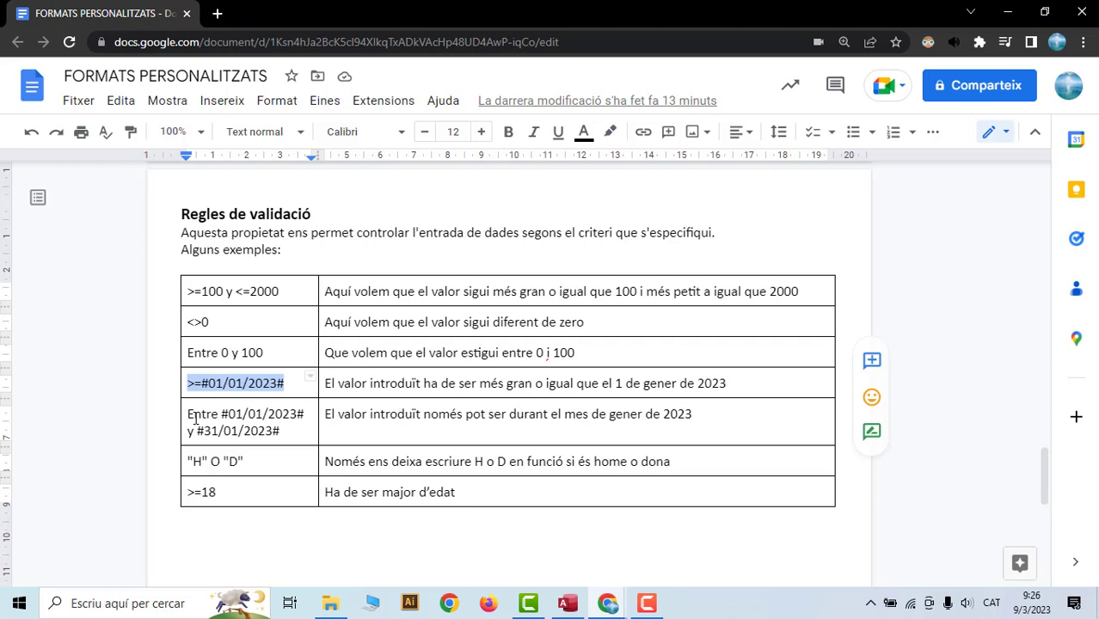
- Go over the January 2023 date range, "H" O "D" and >=18 examples, then return to Access
drag(187, 413, 281, 430)
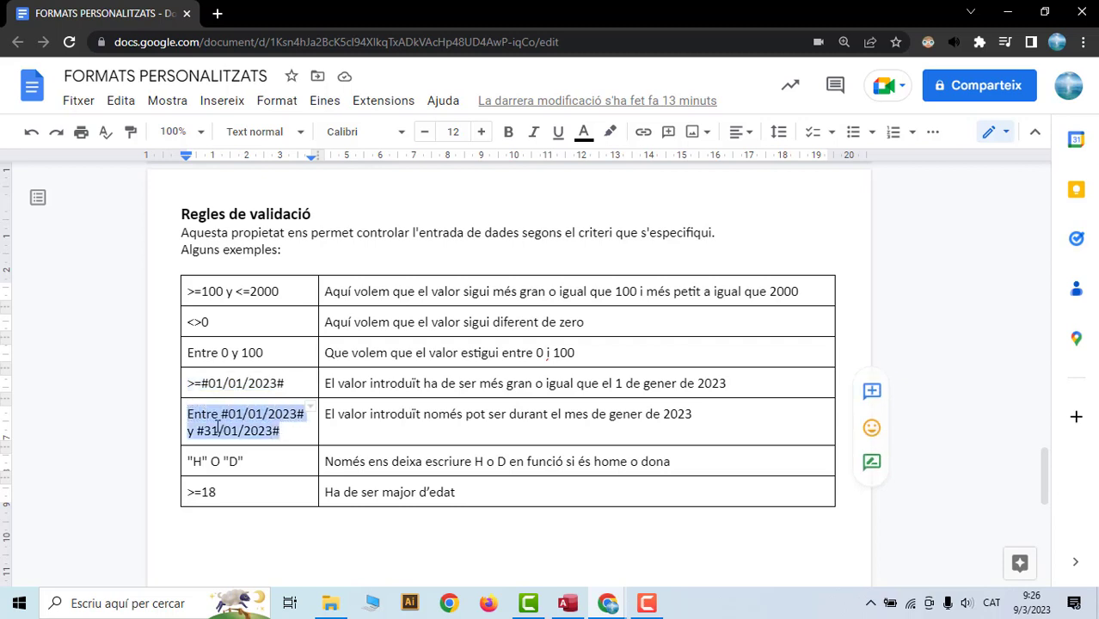
click(248, 461)
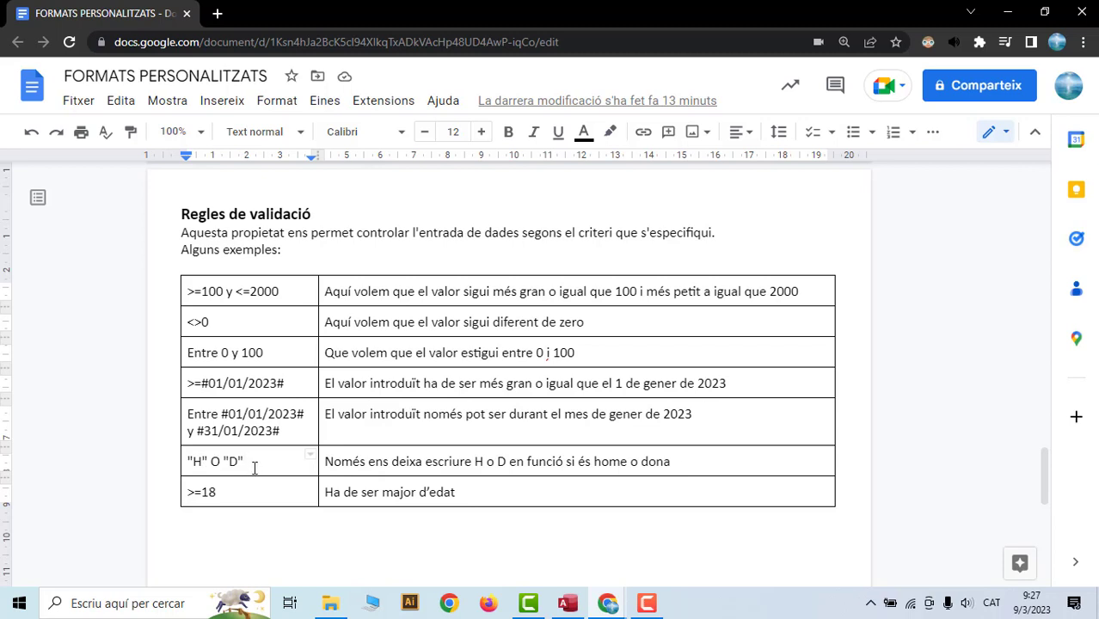
click(187, 492)
drag(188, 492, 222, 491)
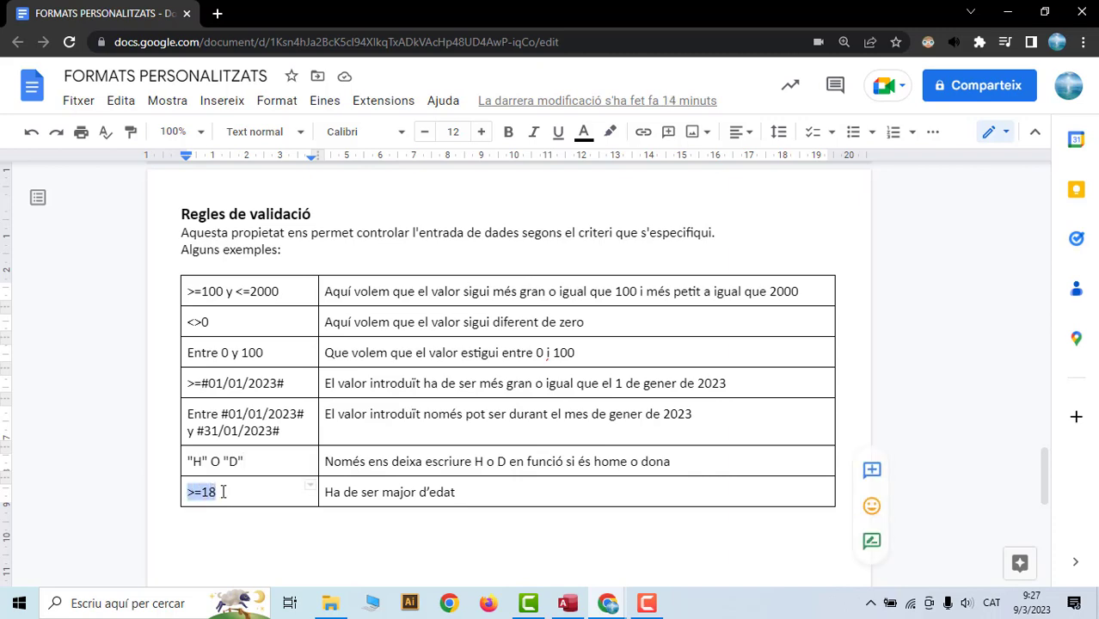
click(574, 605)
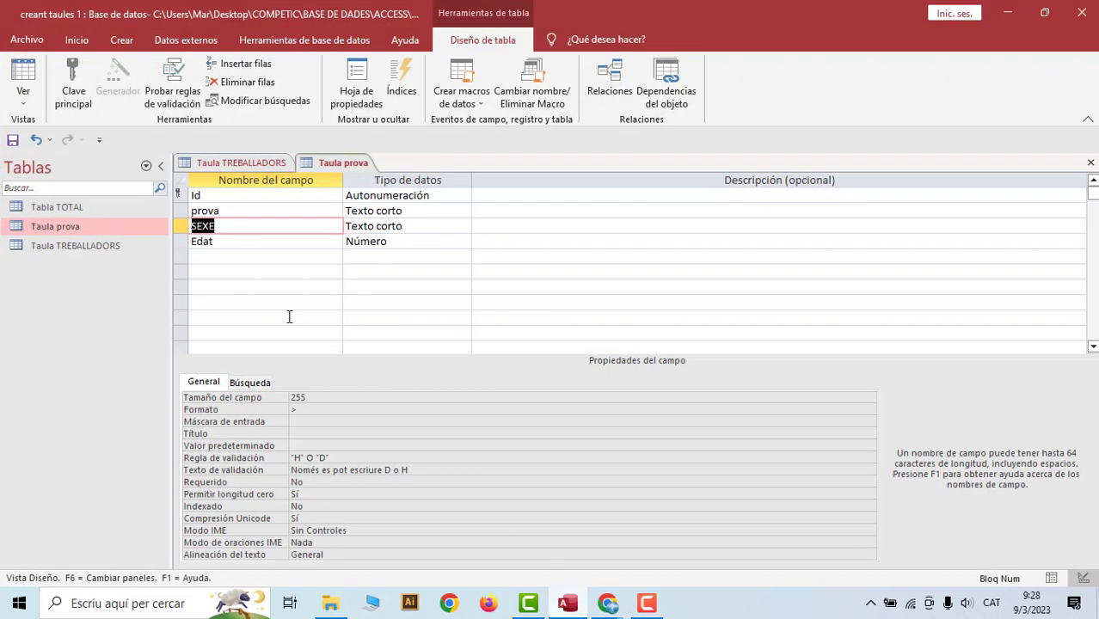
- Check the SEXE and Edat field properties, then save Taula prova and switch to Datasheet view
click(242, 226)
click(348, 226)
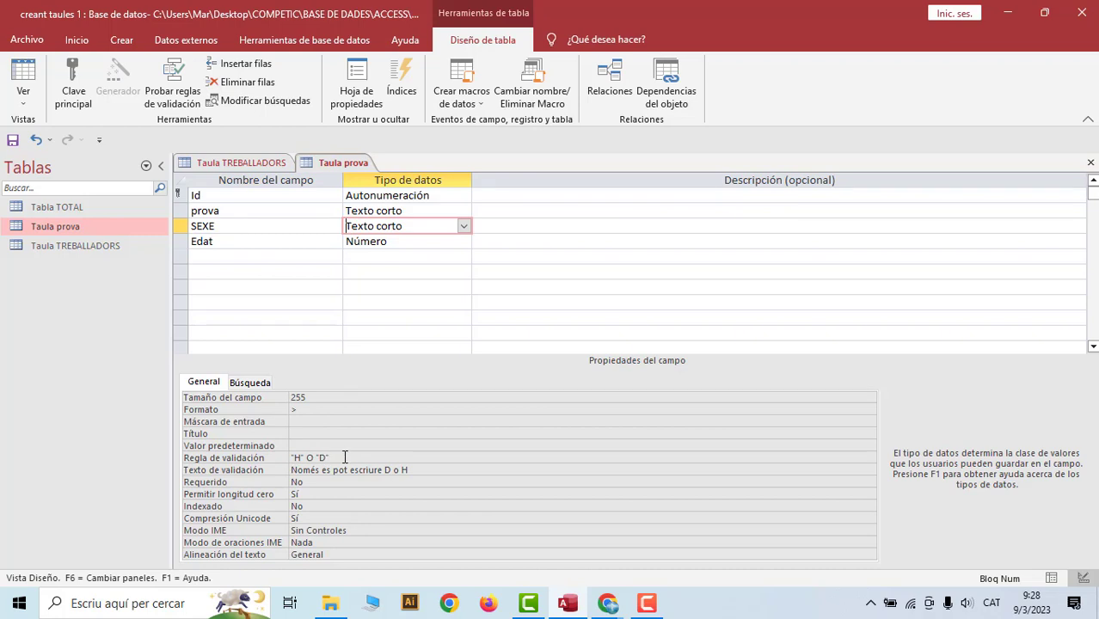
click(226, 243)
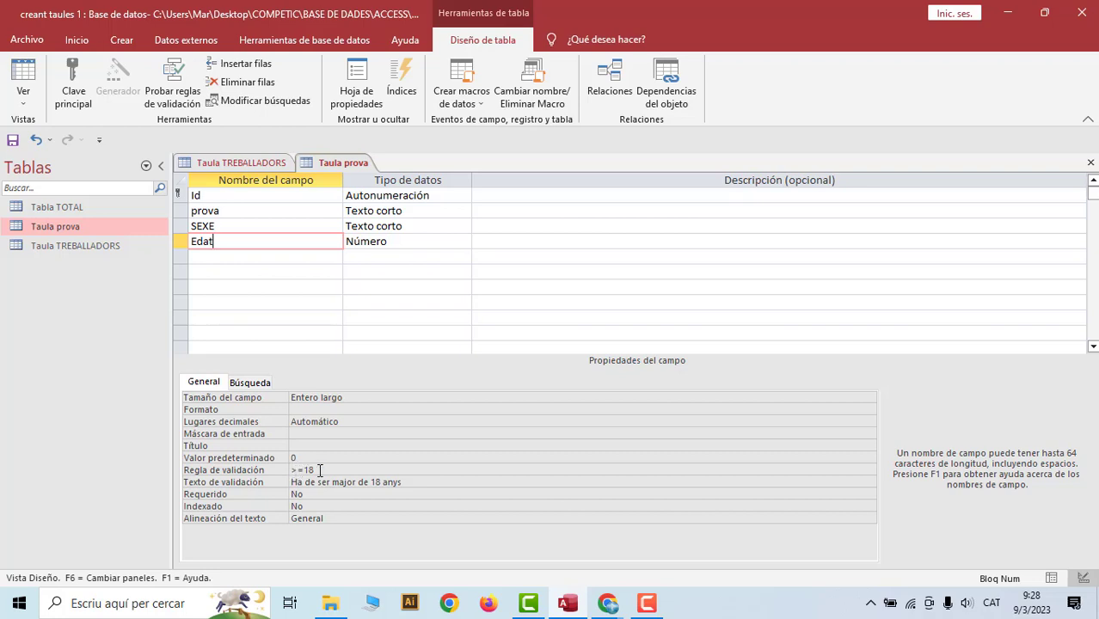
click(32, 80)
click(528, 358)
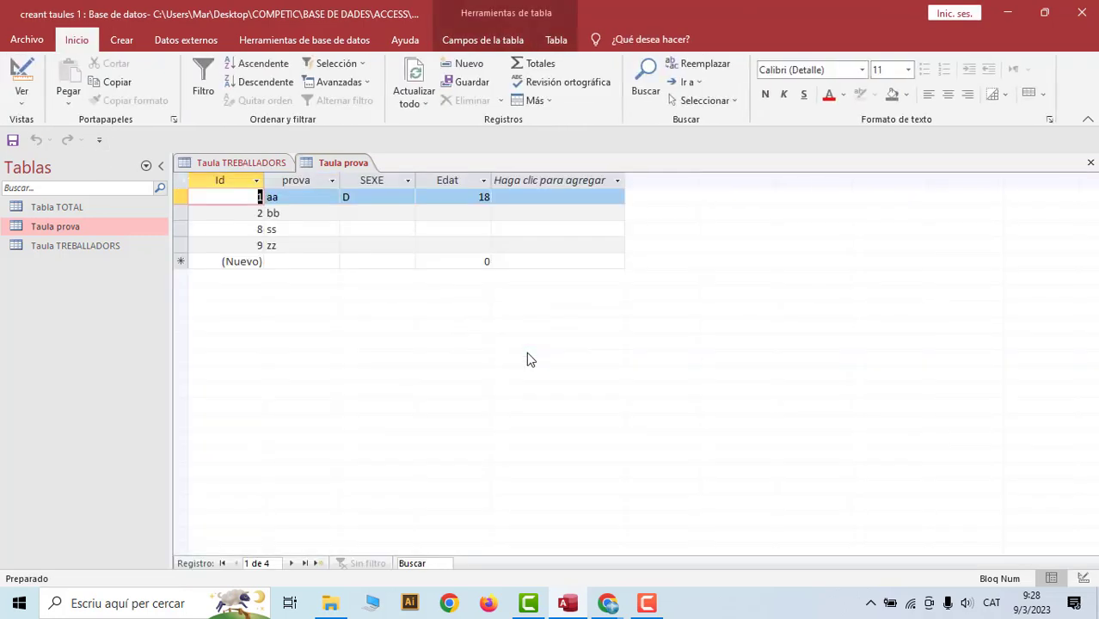
- Enter D in record 1's SEXE and try S in record 2, which the validation rule rejects
click(363, 198)
text(d)
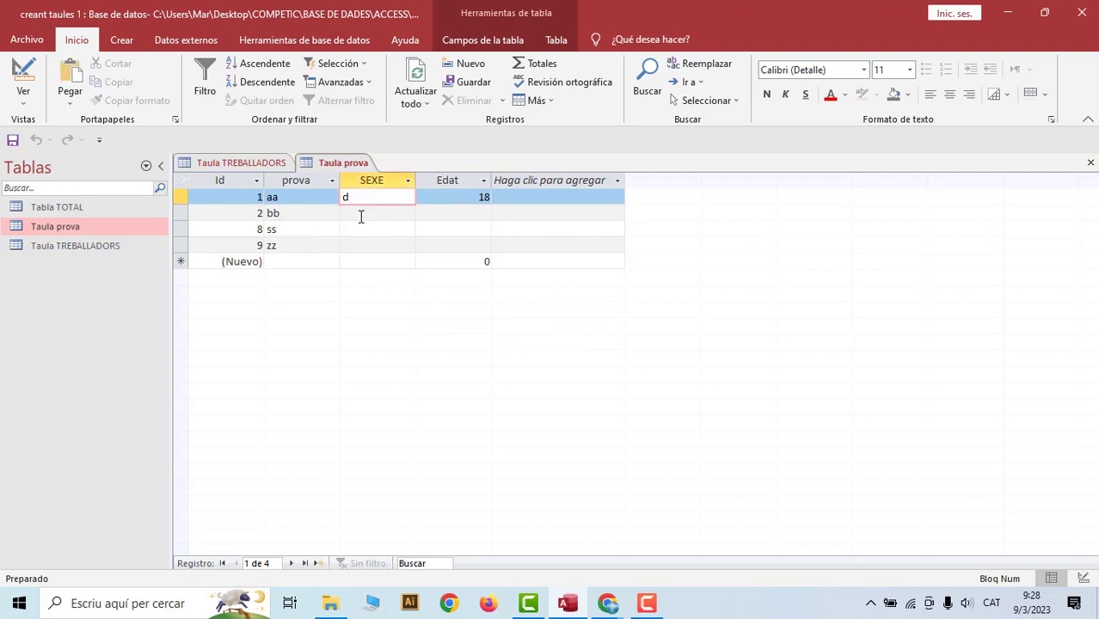
click(379, 222)
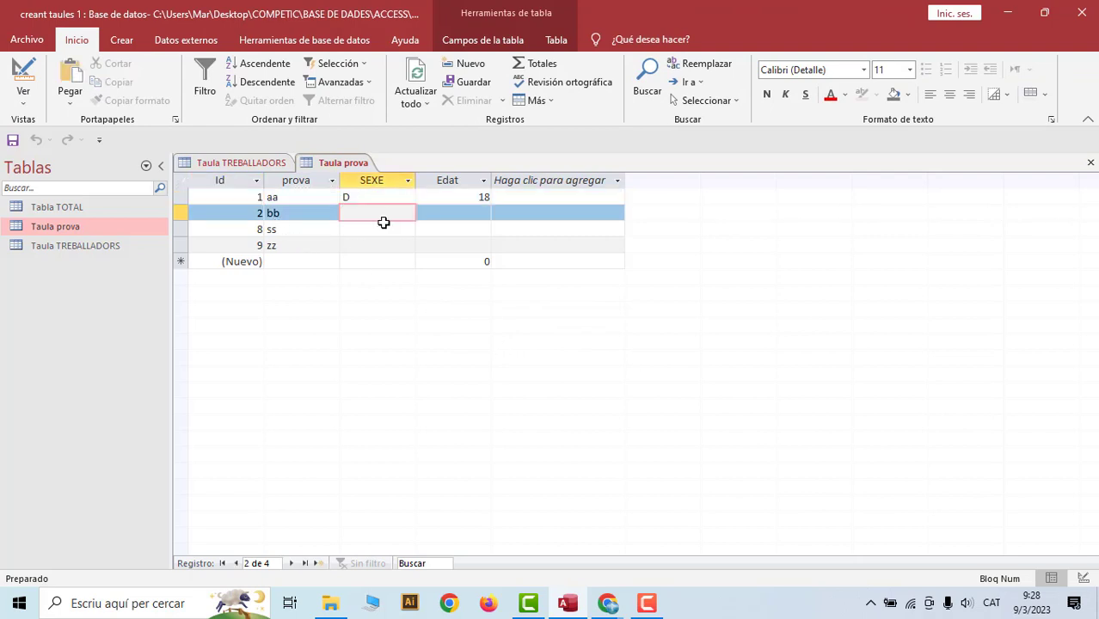
text(s)
key(Return)
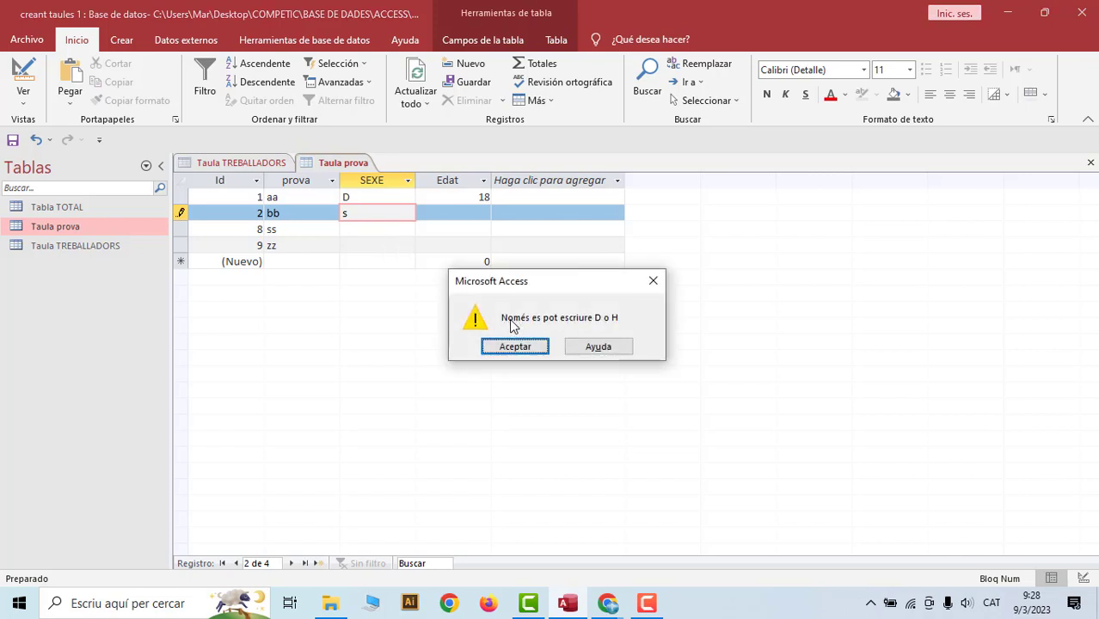
click(652, 280)
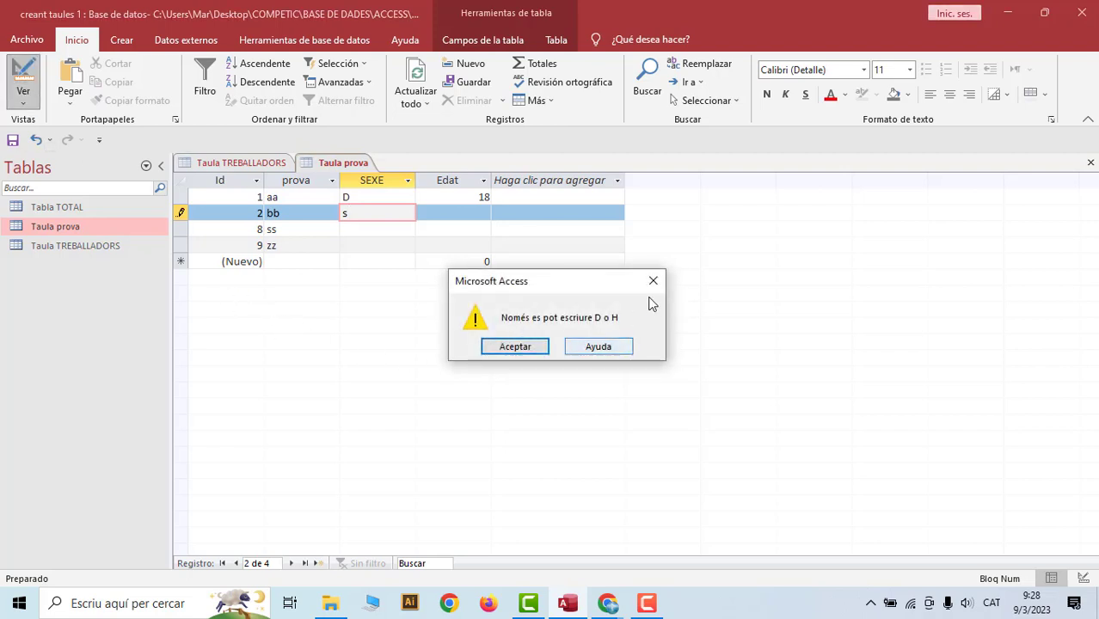
click(652, 282)
- Replace record 2's rejected S with D and return to Design view
double_click(343, 213)
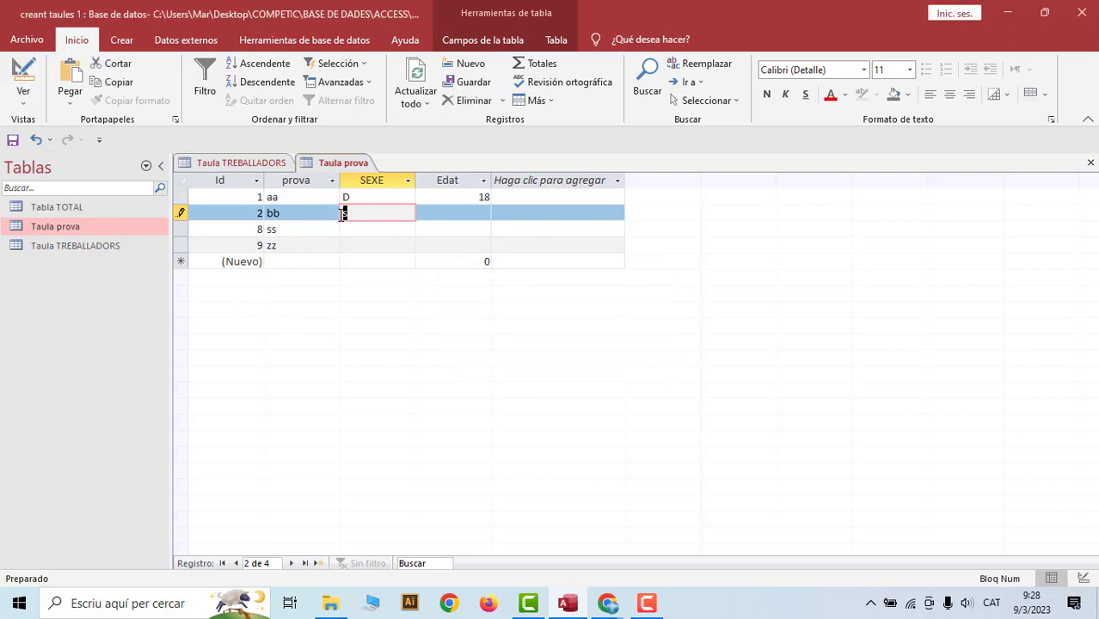
text(D)
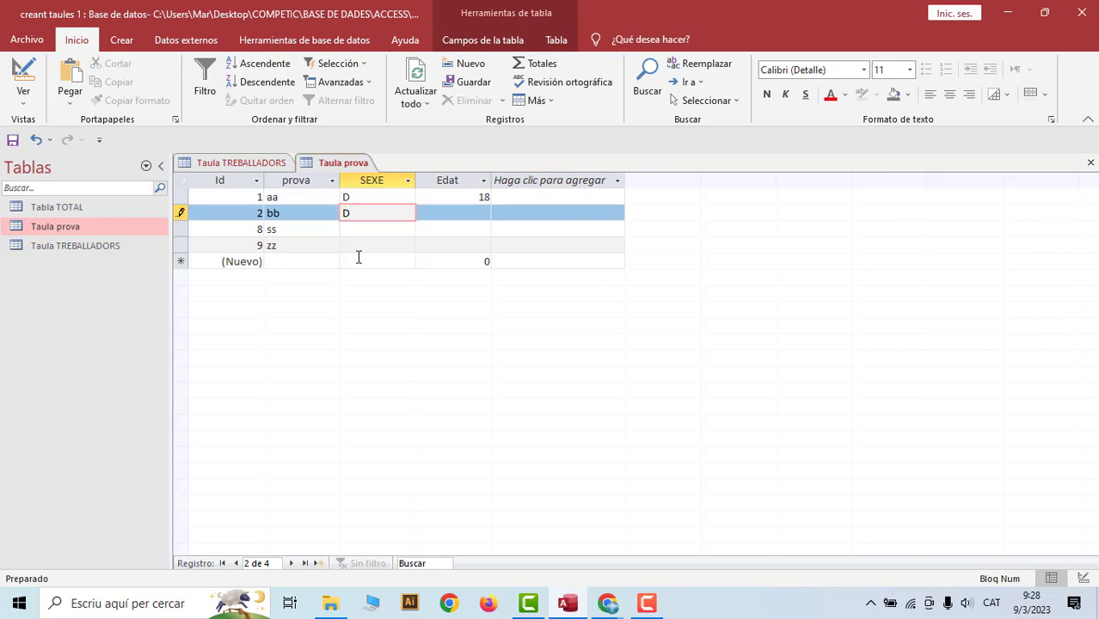
key(Tab)
click(24, 76)
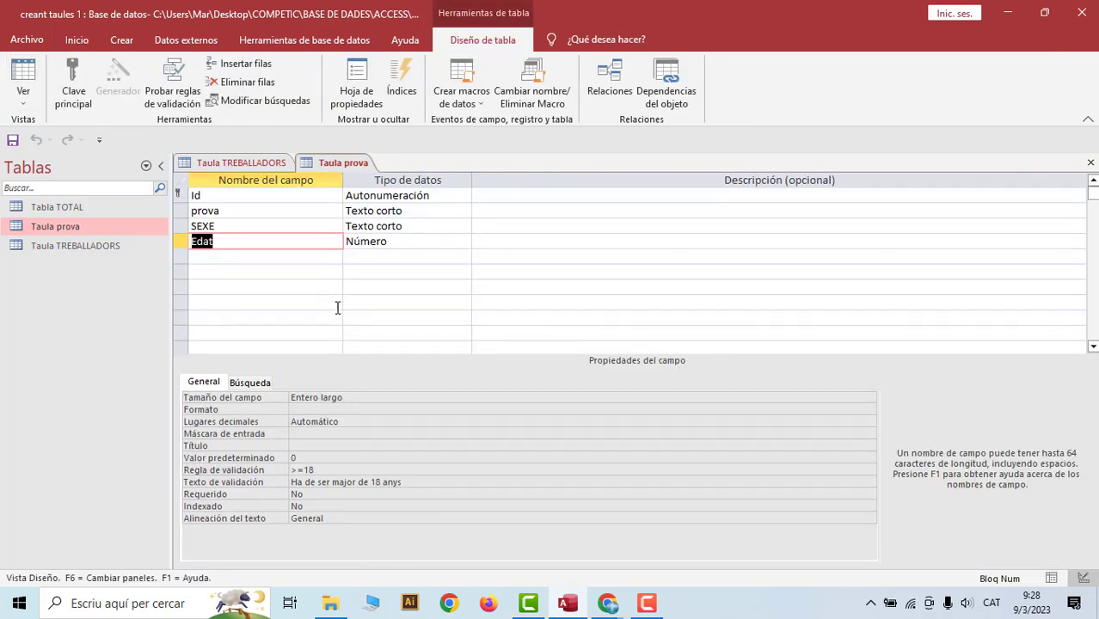
- Inspect Edat's >=18 rule and message, and SEXE's "H" O "D" rule and message
click(319, 469)
click(294, 483)
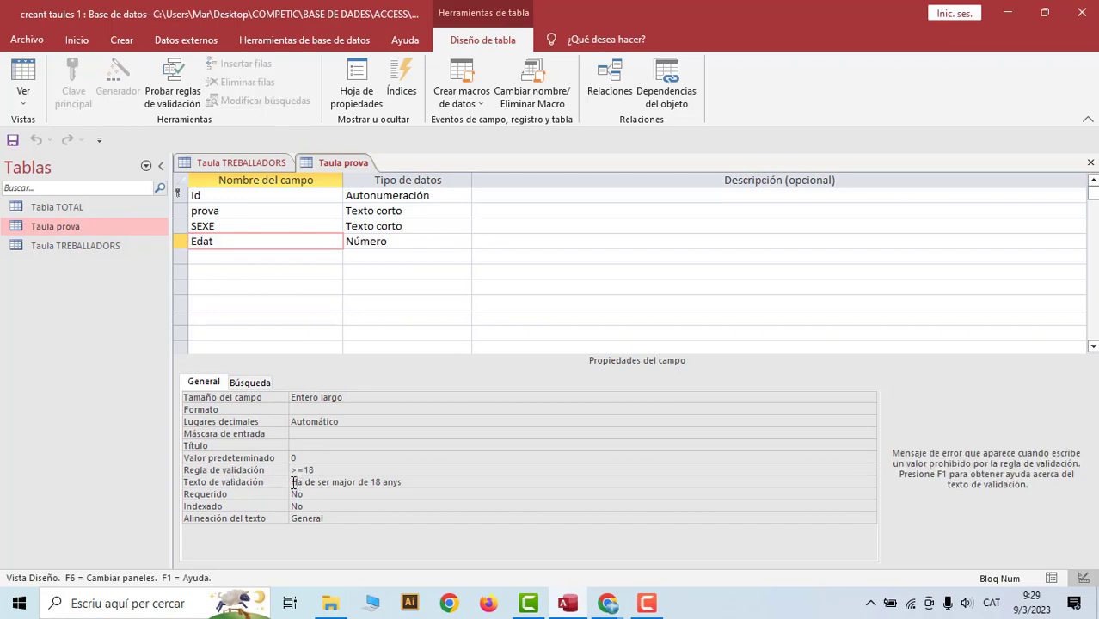
drag(294, 483, 409, 483)
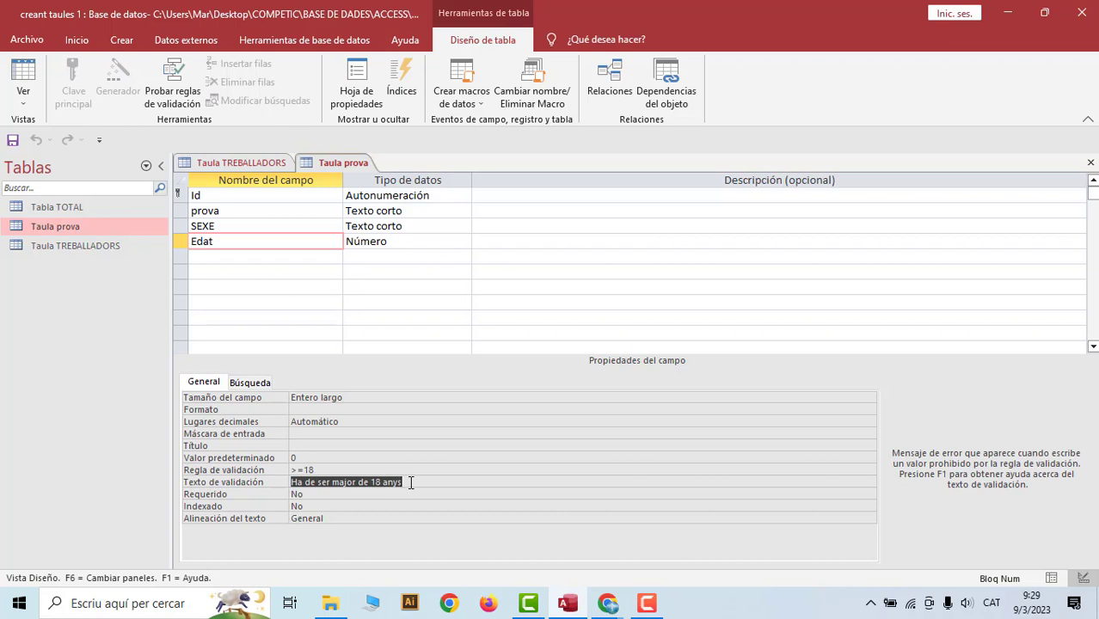
click(229, 224)
click(294, 459)
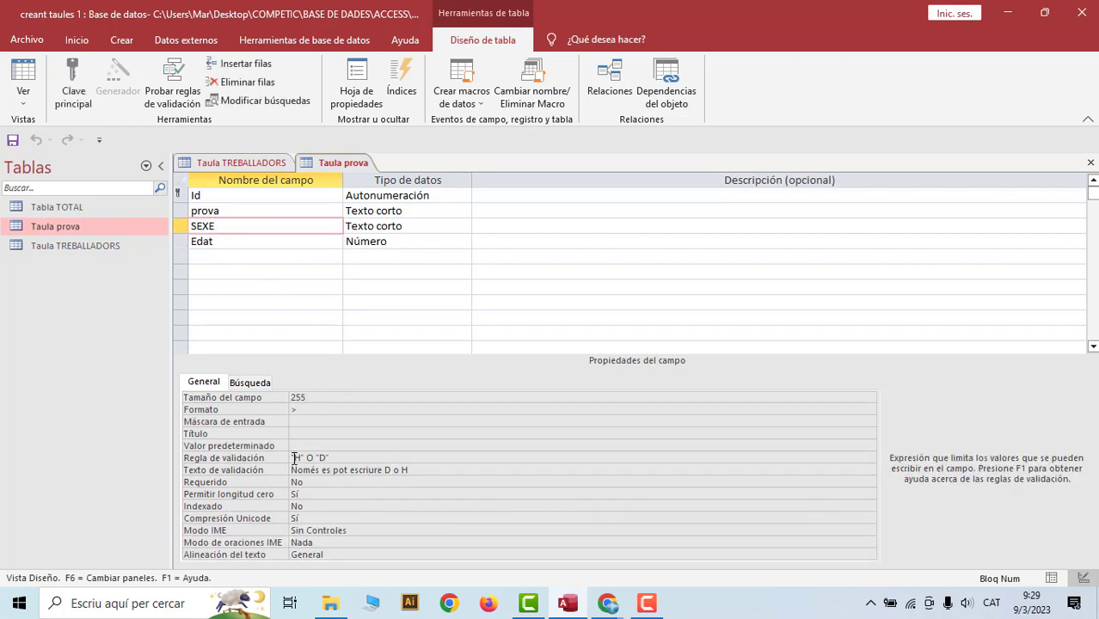
drag(294, 458, 331, 469)
click(292, 469)
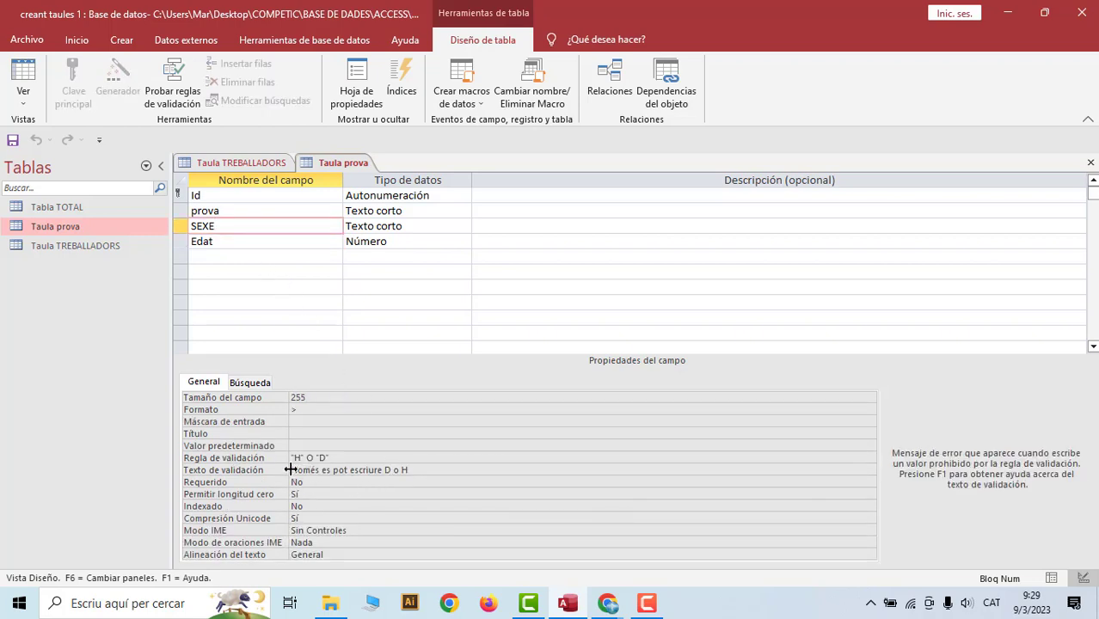
click(292, 469)
- Check SEXE's > uppercase format, then show the table's records again
click(23, 76)
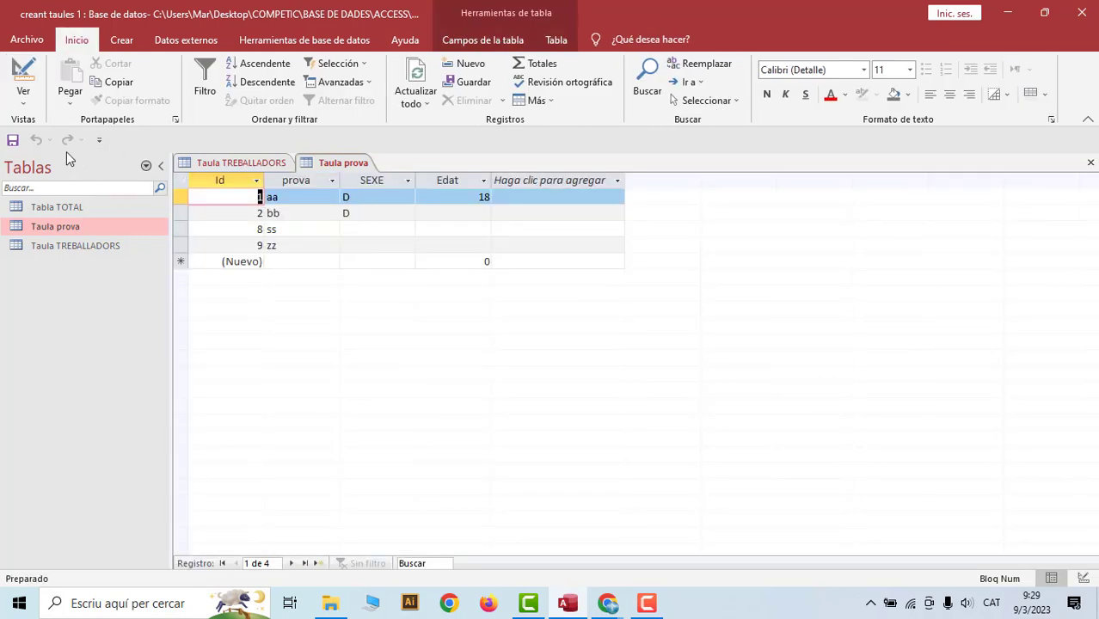
click(24, 81)
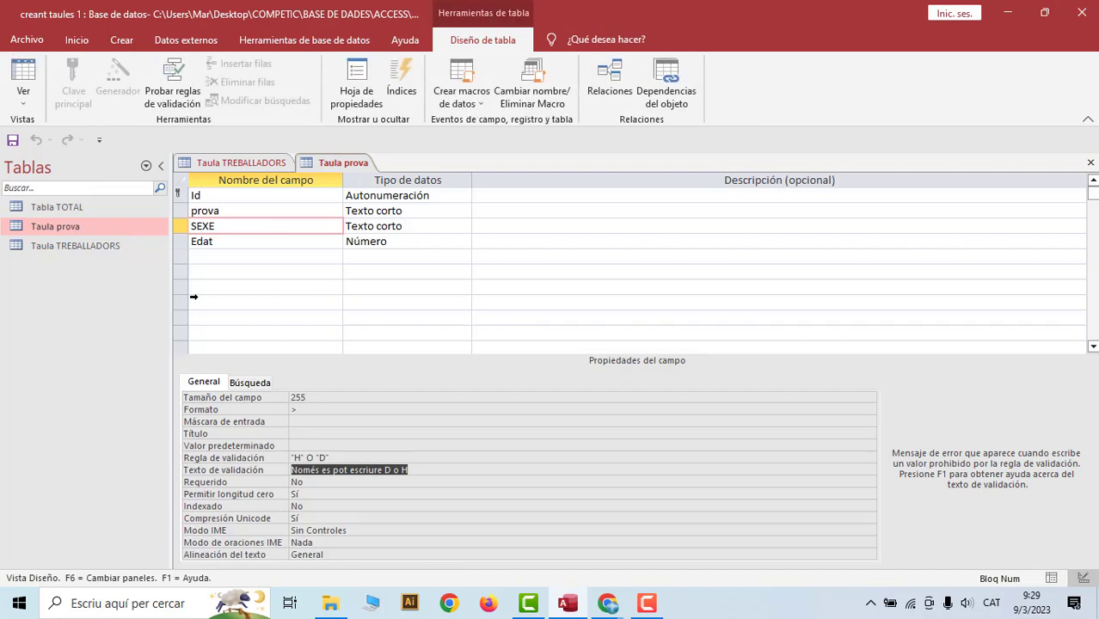
click(310, 411)
double_click(310, 410)
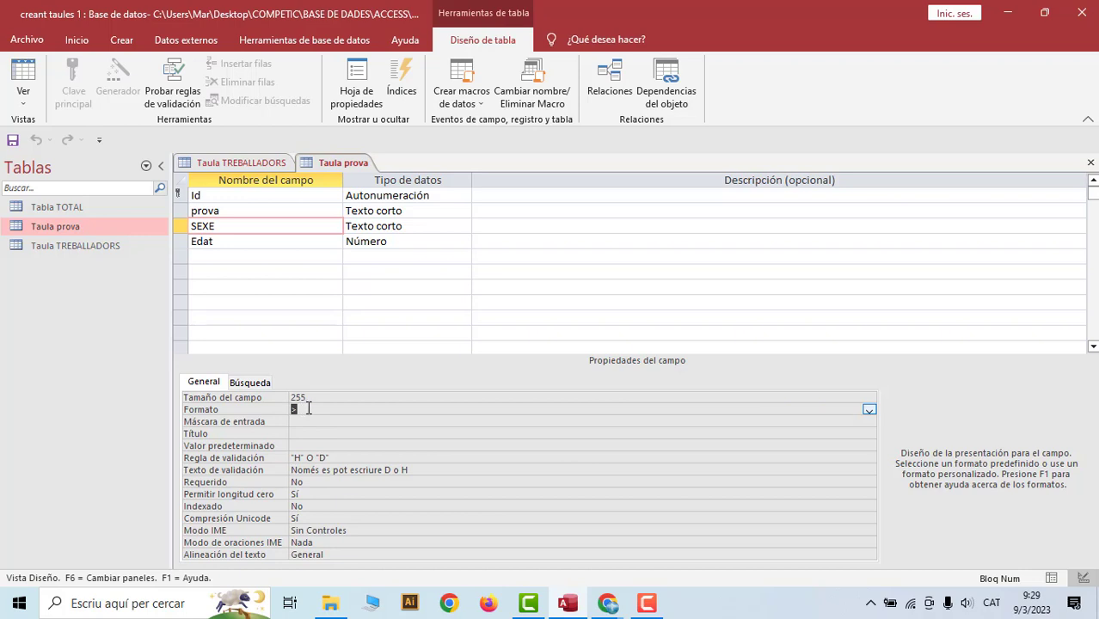
click(23, 73)
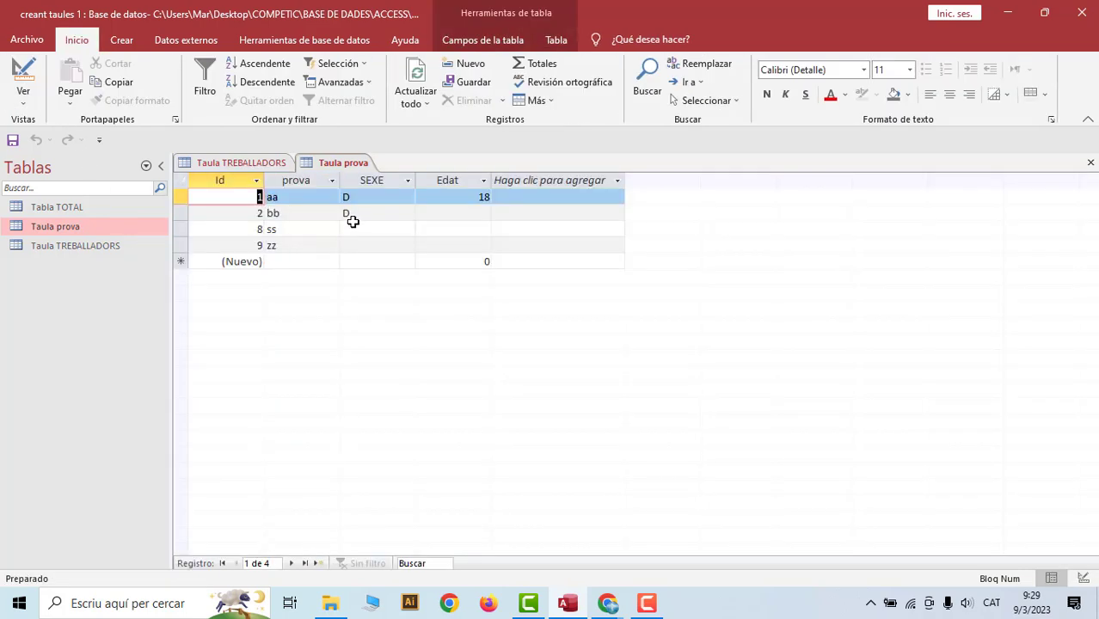
- Set SEXE to H for record 8 and D for record 9 after the rejected 'r'
click(362, 231)
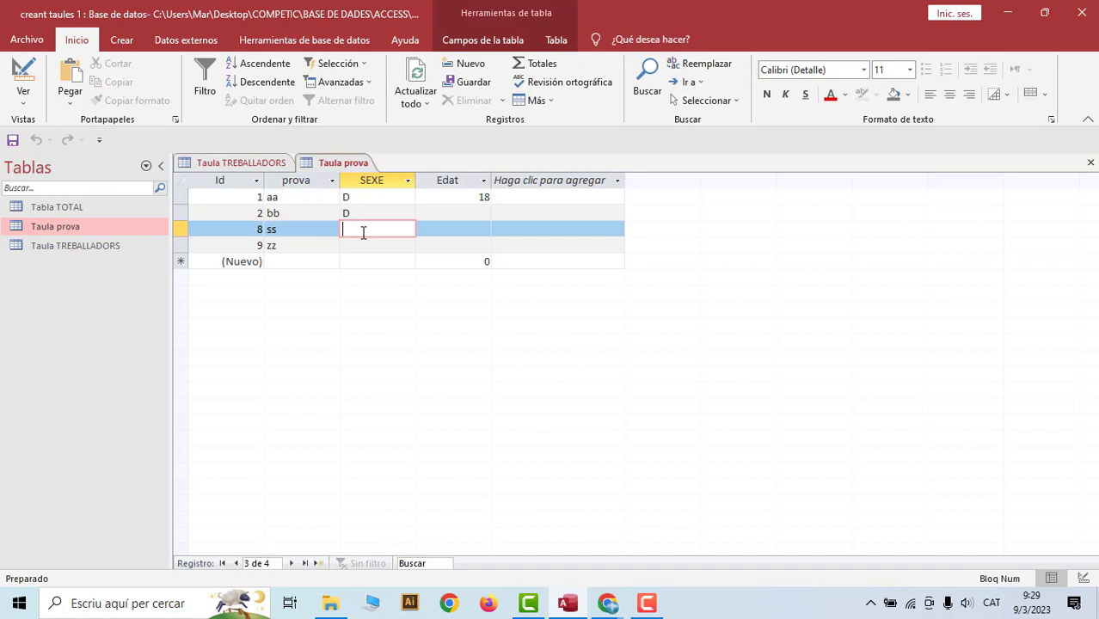
text(h)
key(Tab)
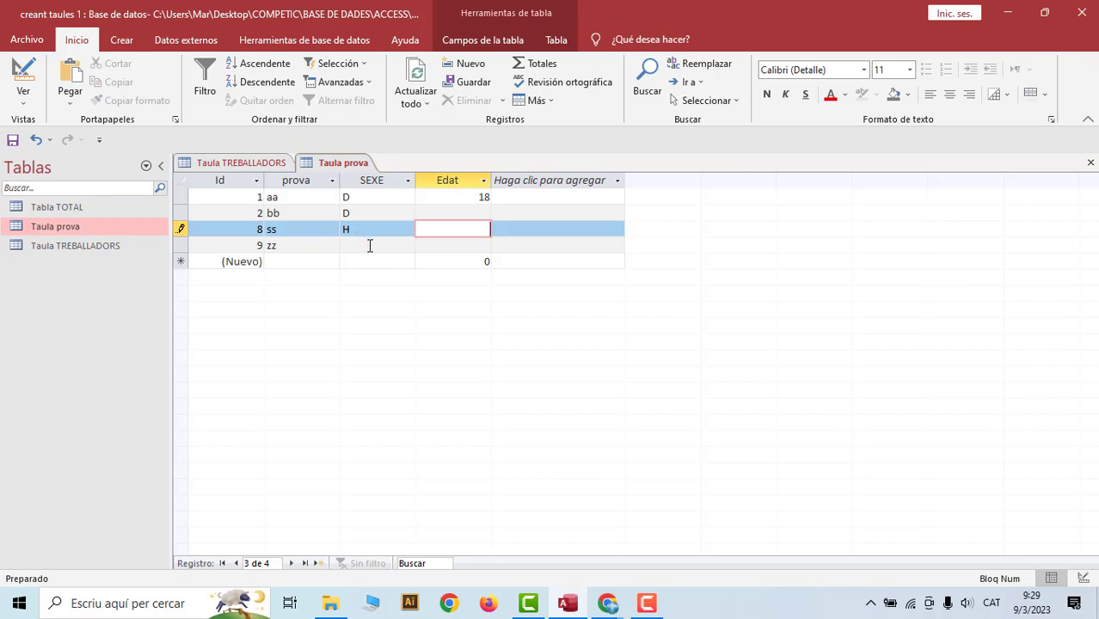
click(367, 246)
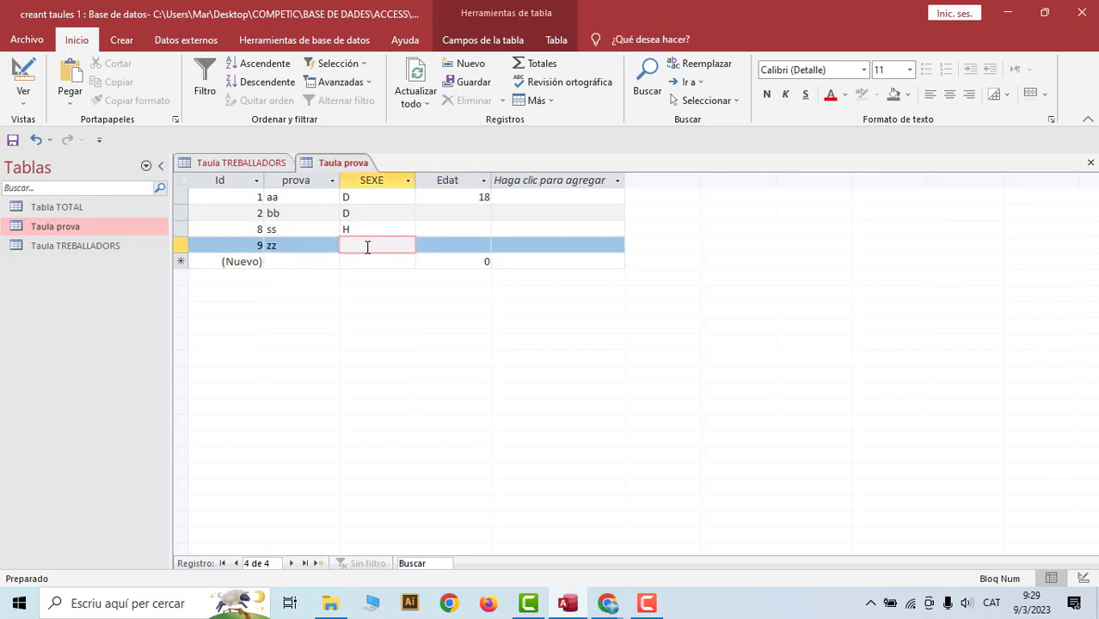
text(r)
click(369, 261)
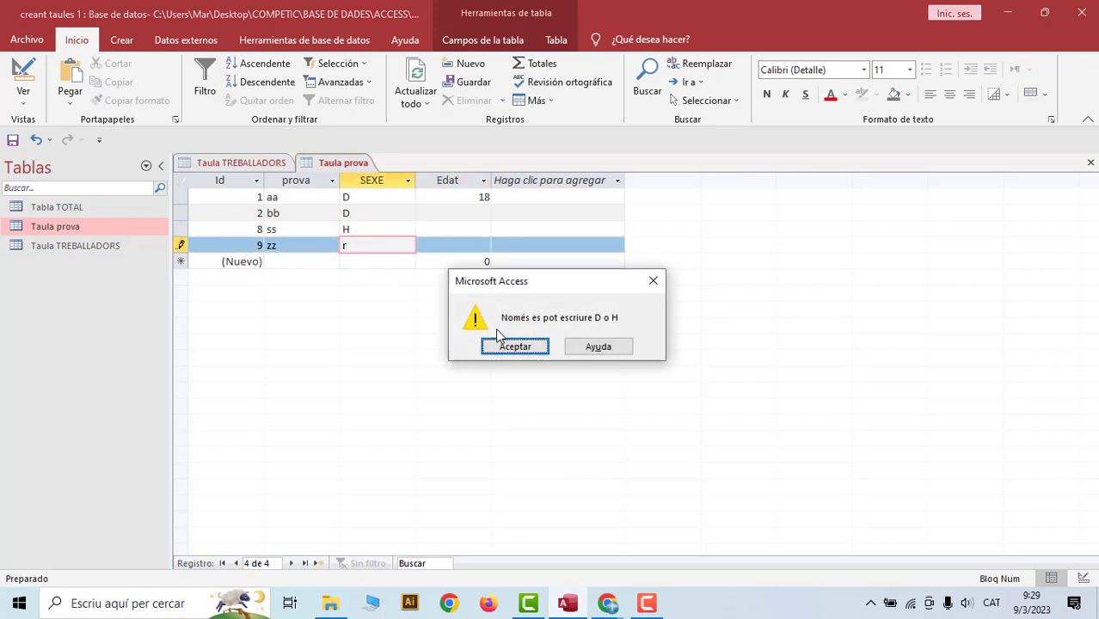
click(506, 346)
key(BackSpace)
text(D)
key(Tab)
- Enter 12 as record 2's Edat, accept the over-18 rejection, and change it to 20
click(472, 213)
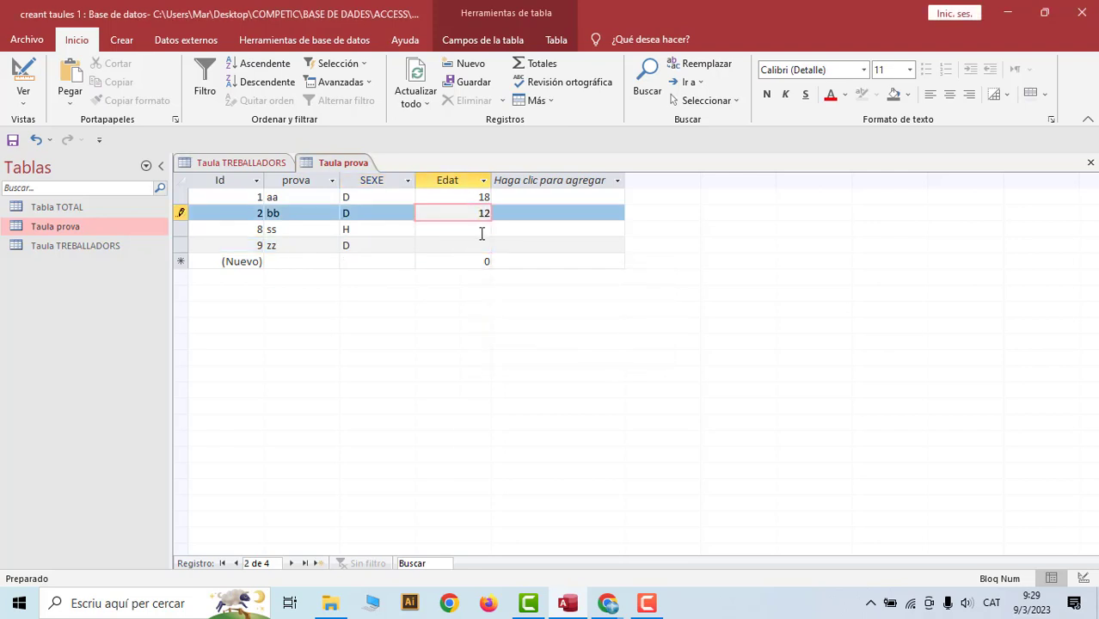
text(12)
key(Return)
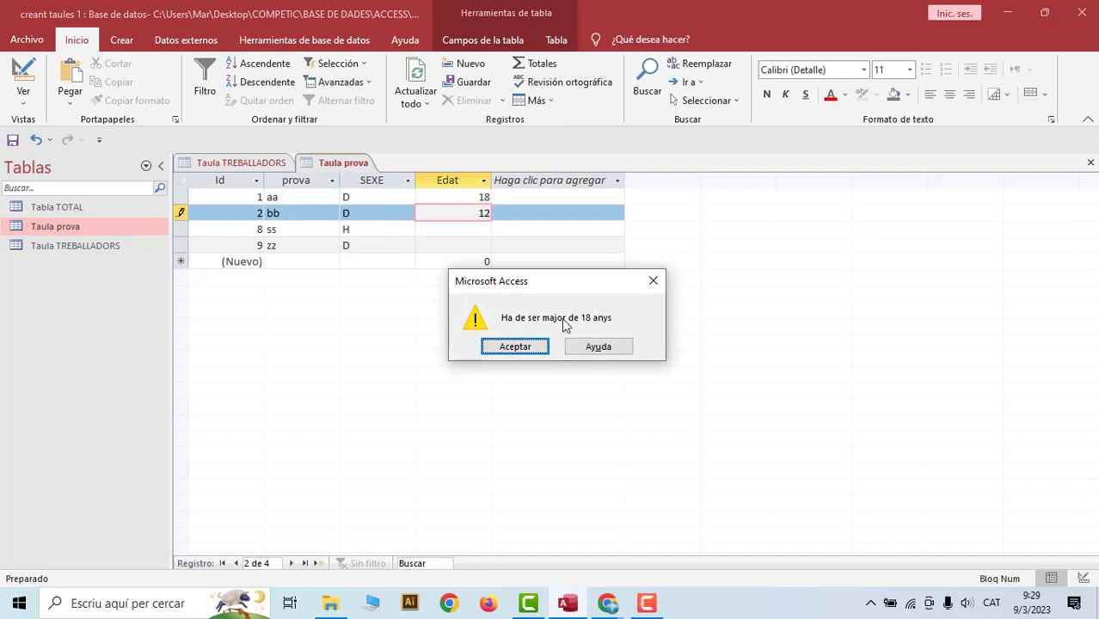
click(515, 346)
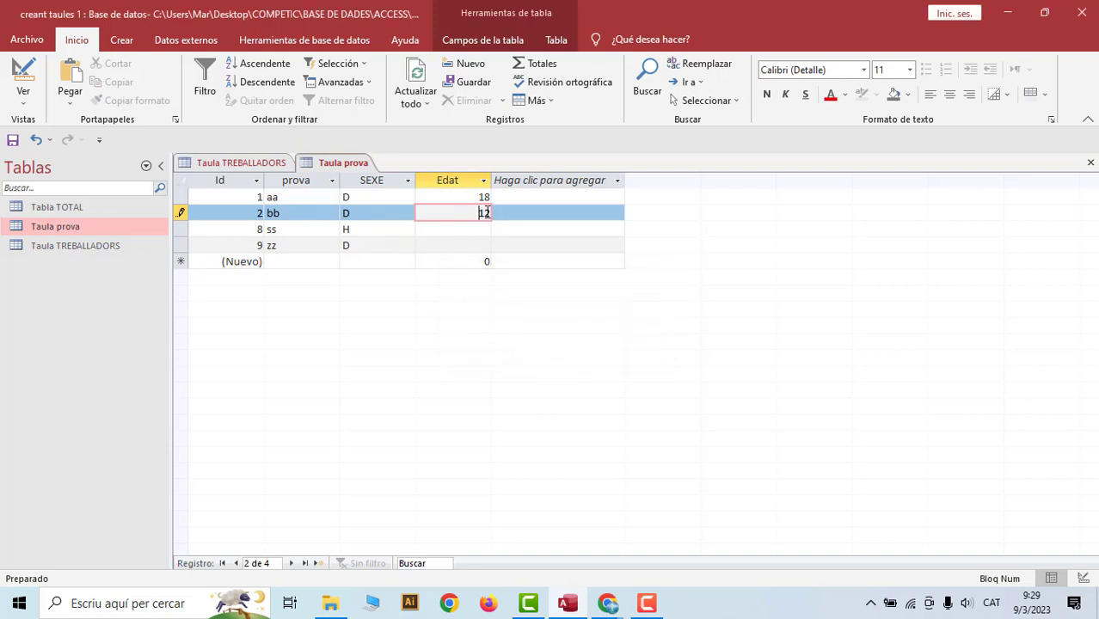
drag(486, 213, 504, 220)
text(20)
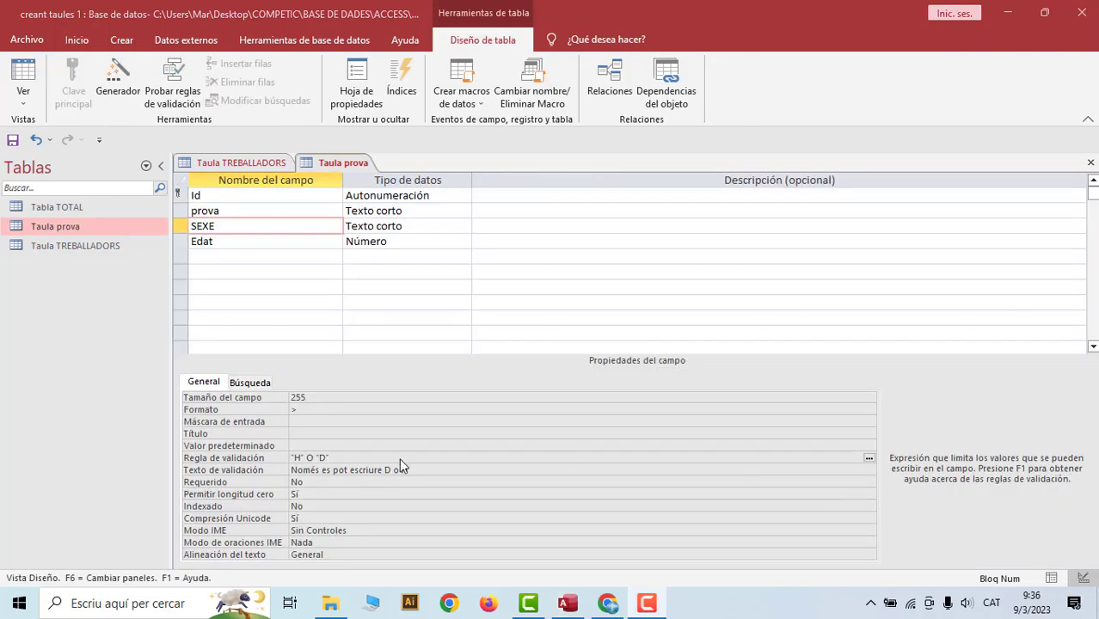
click(346, 458)
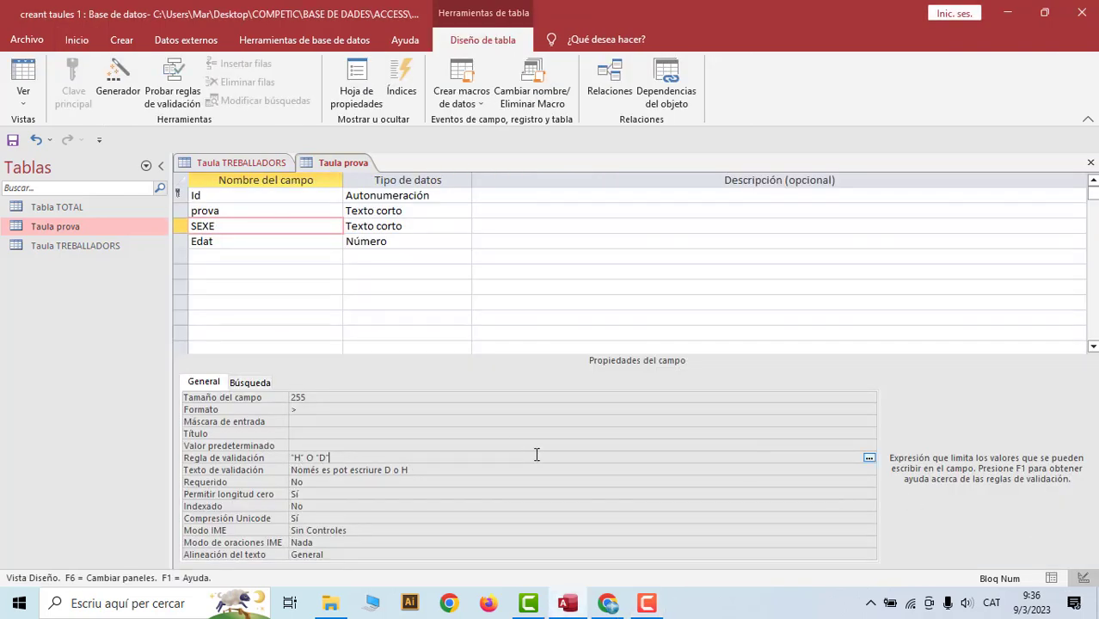
- Open the expression builder for SEXE's "H" O "D" rule and expand Funciones
click(869, 457)
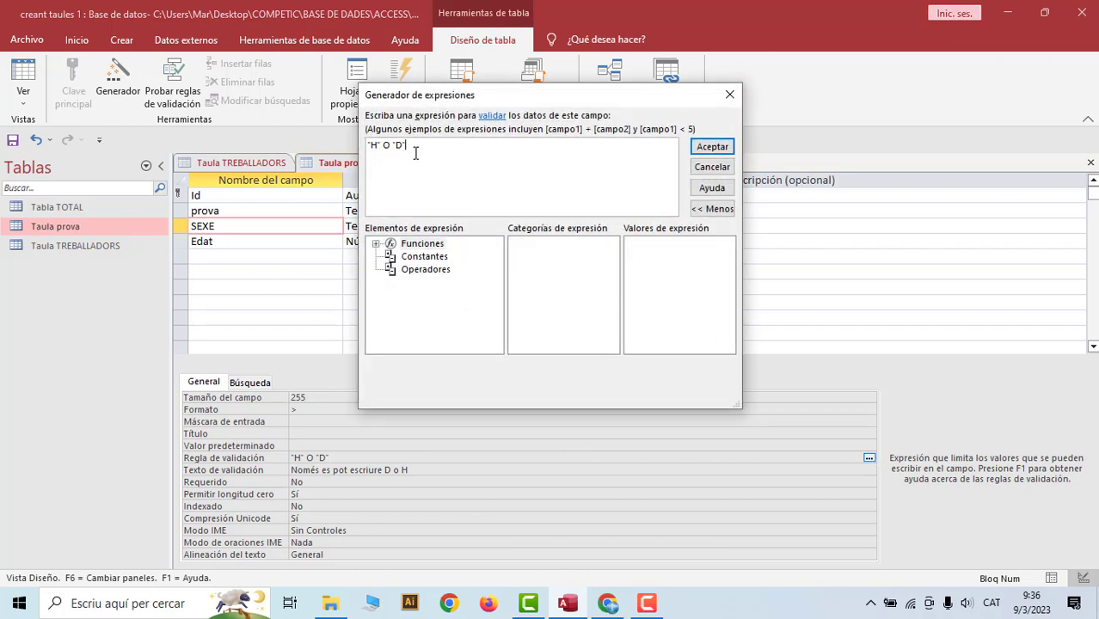
click(375, 244)
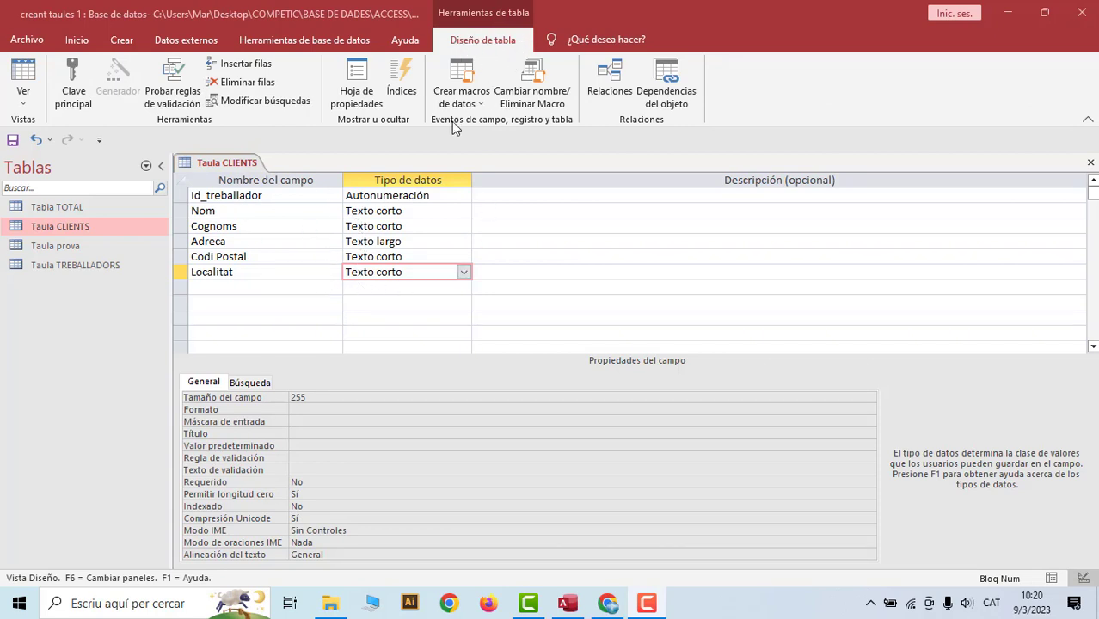
- Review Taula CLIENTS' Id_treballador index in a widened Índices list, then save the table
click(402, 82)
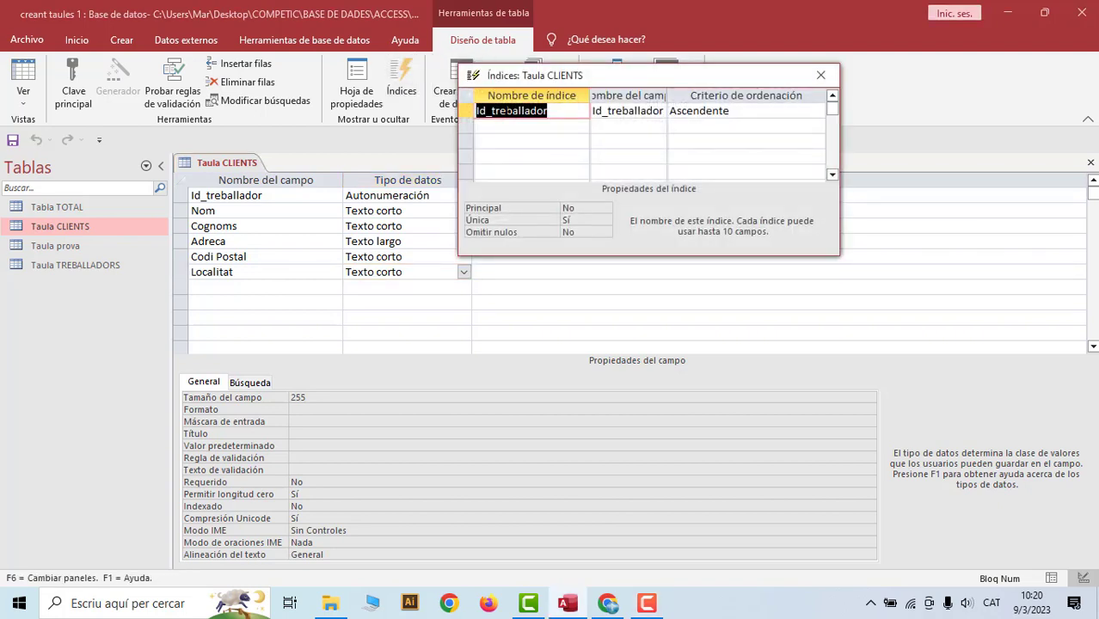
drag(594, 84, 692, 154)
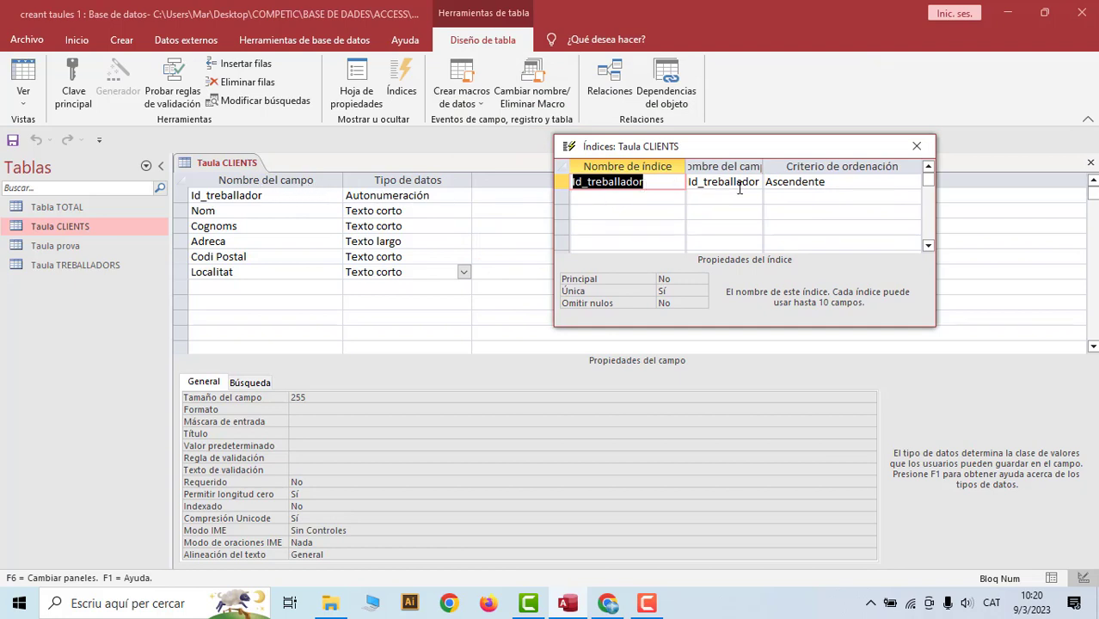
drag(764, 166, 791, 165)
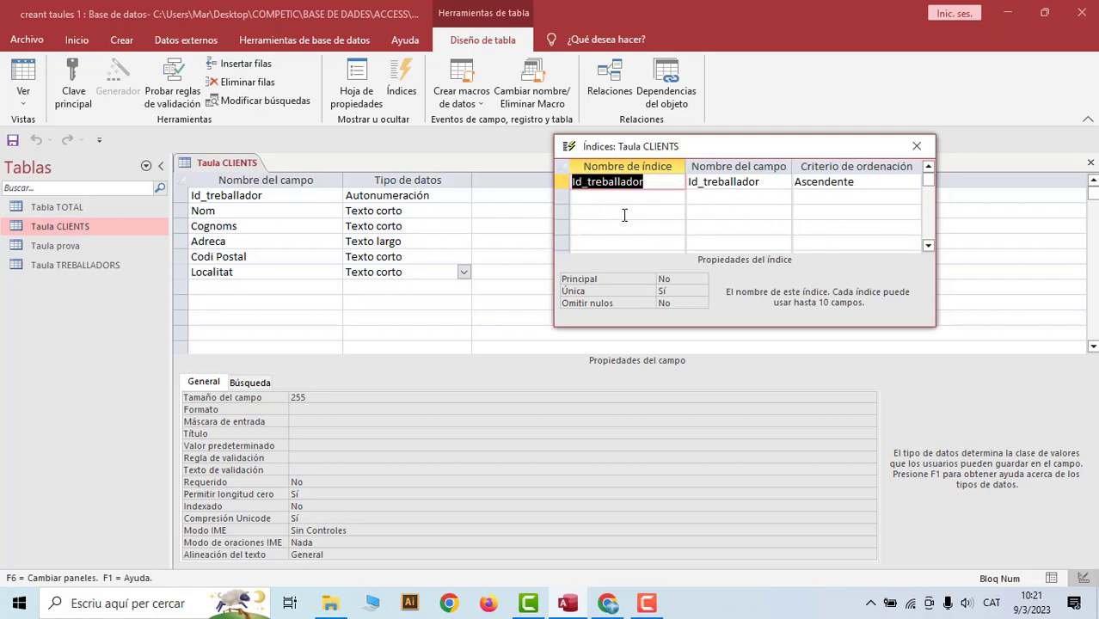
click(917, 146)
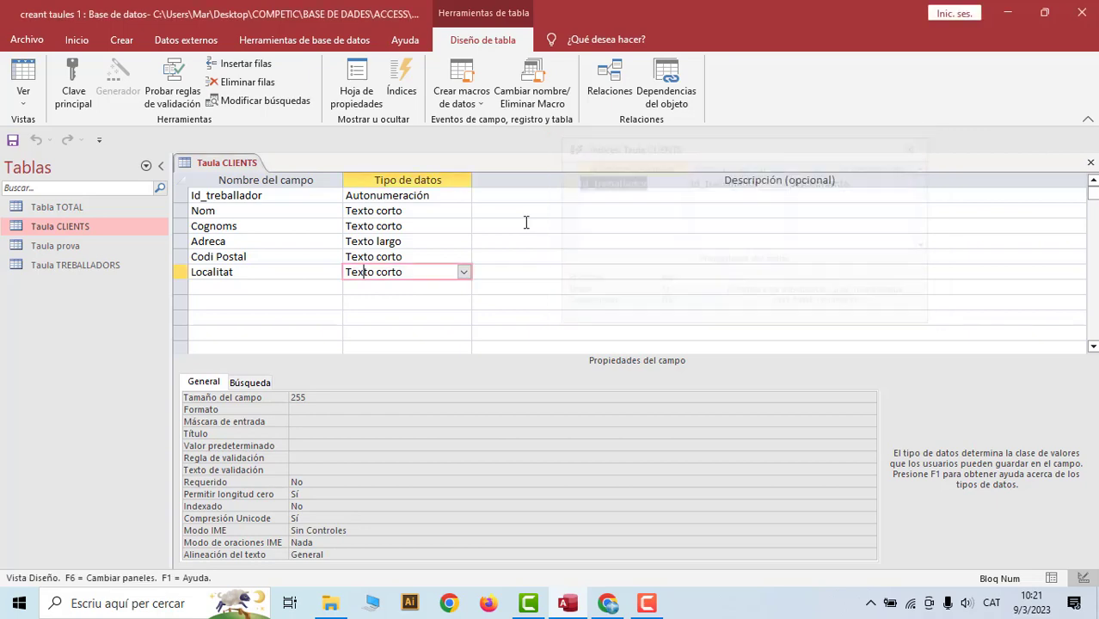
click(23, 82)
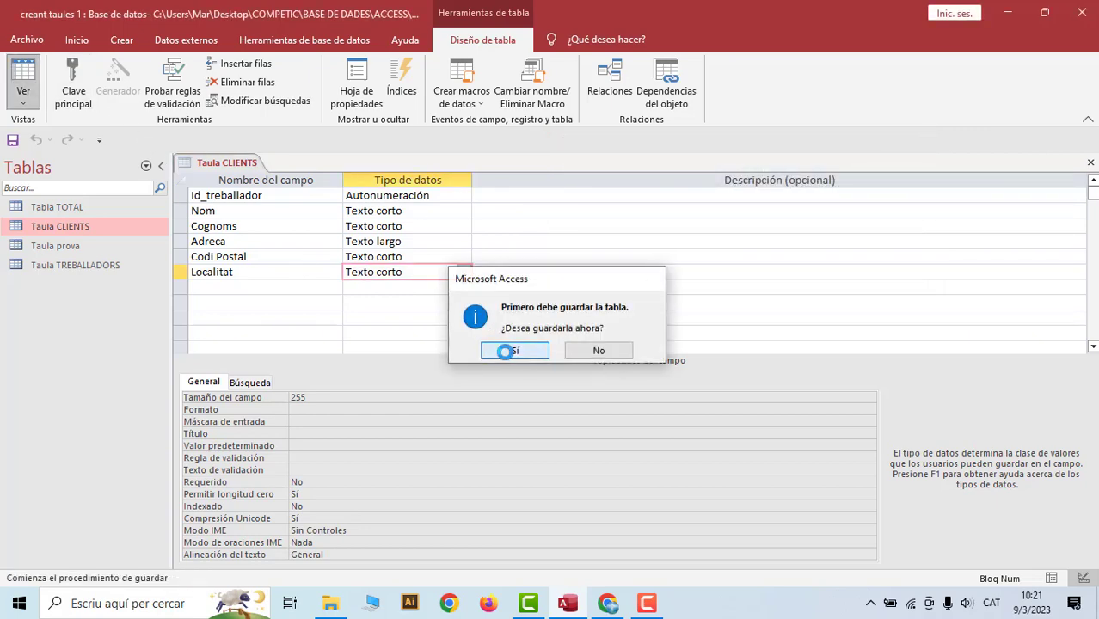
click(512, 351)
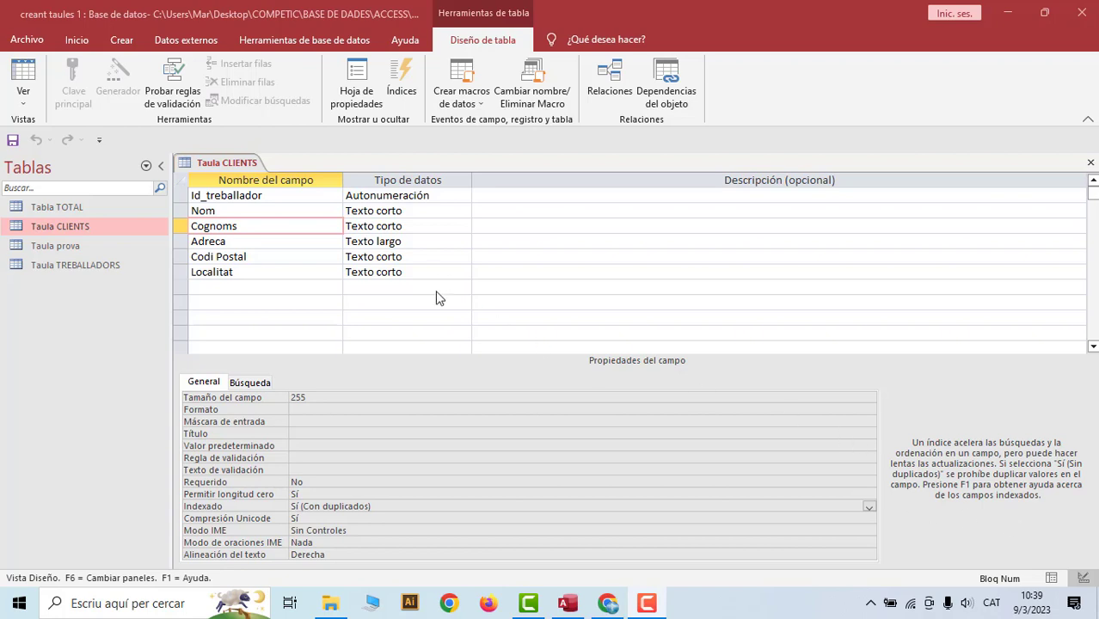
click(868, 507)
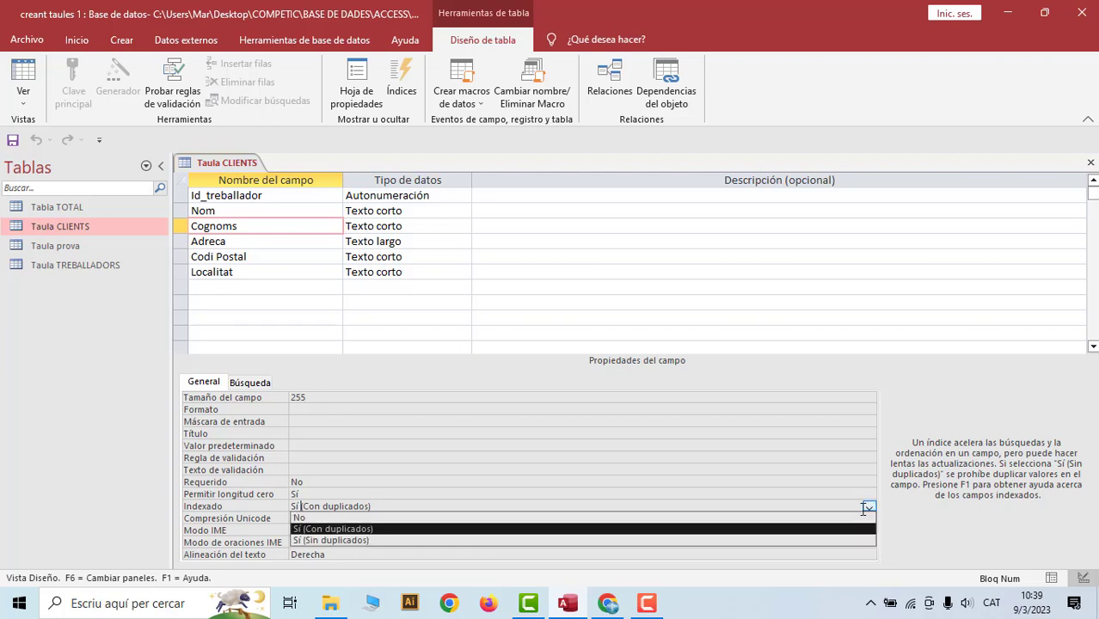
click(826, 518)
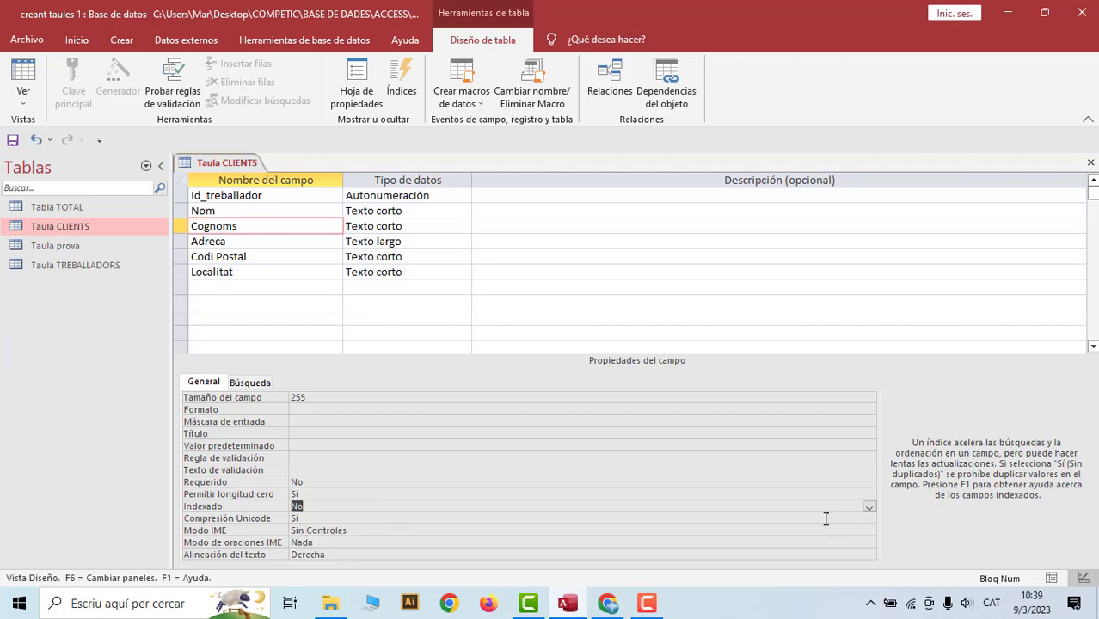
click(868, 507)
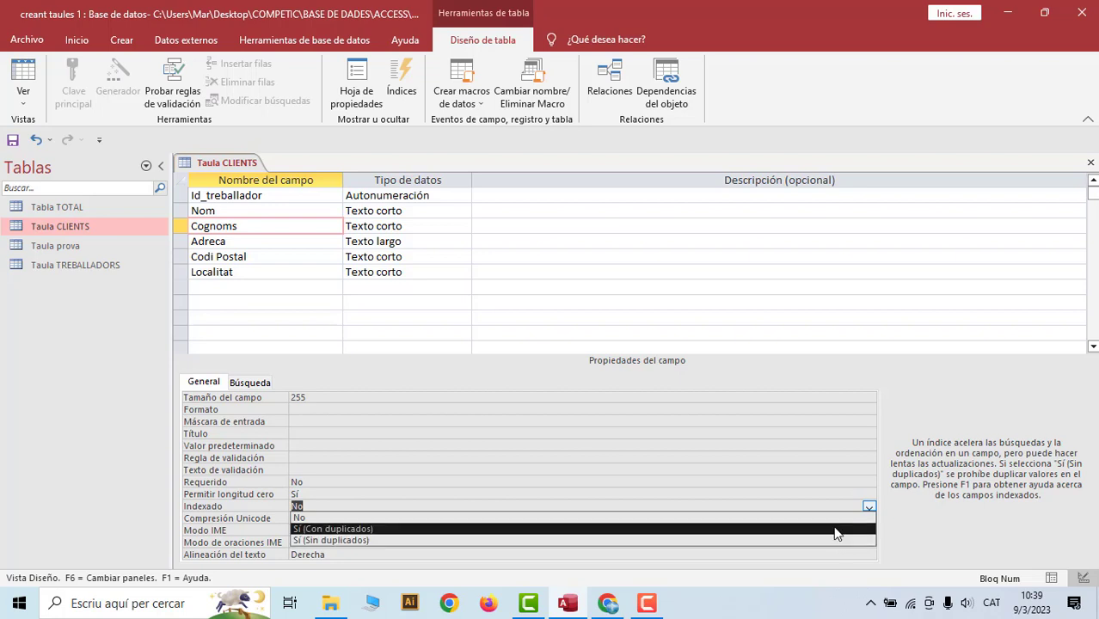
click(832, 528)
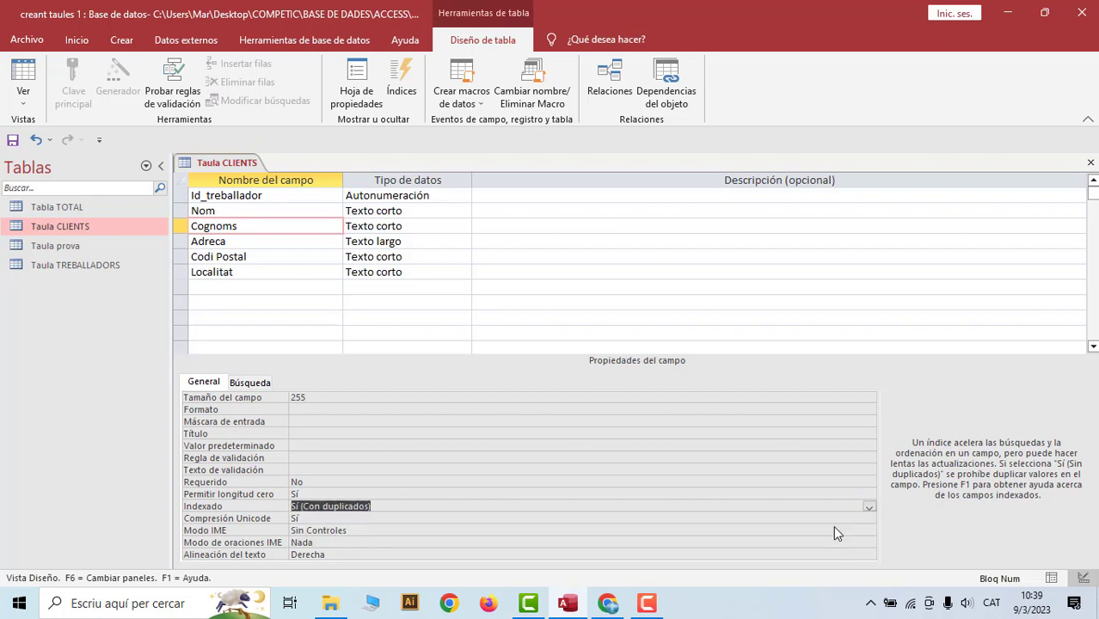
click(574, 306)
click(254, 226)
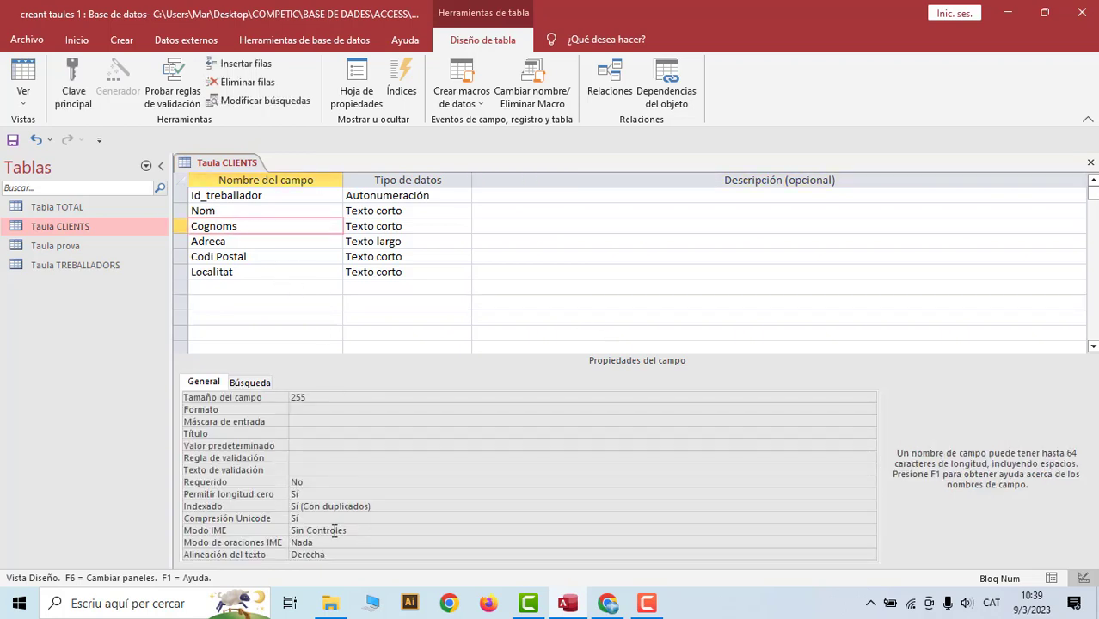
- Add 'Index' to the start of the Cognoms index name in the Índices list
click(401, 81)
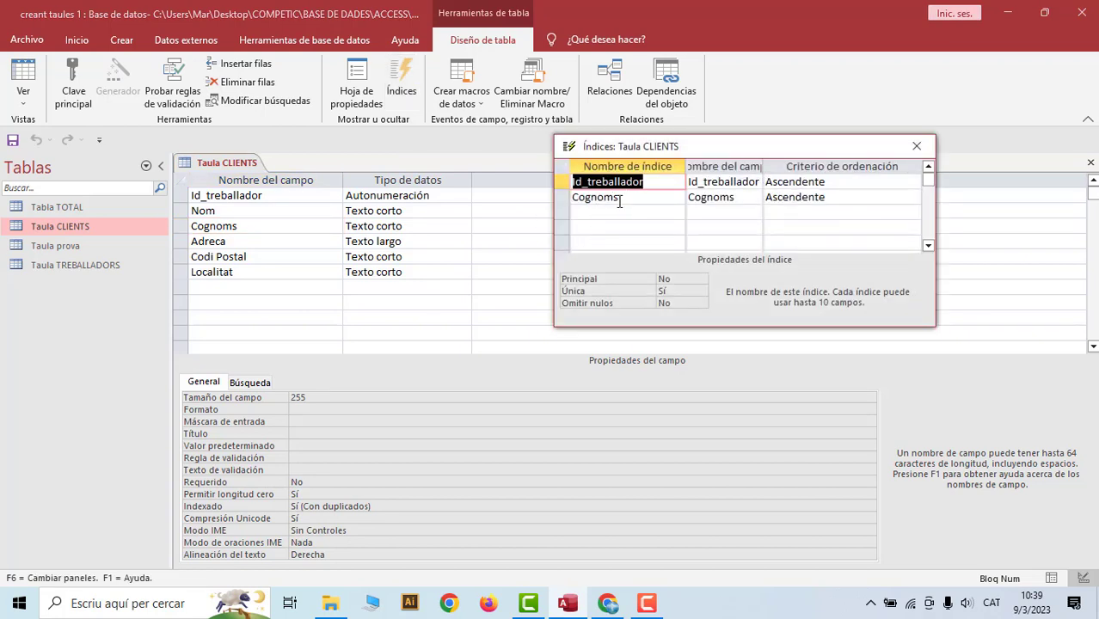
double_click(619, 199)
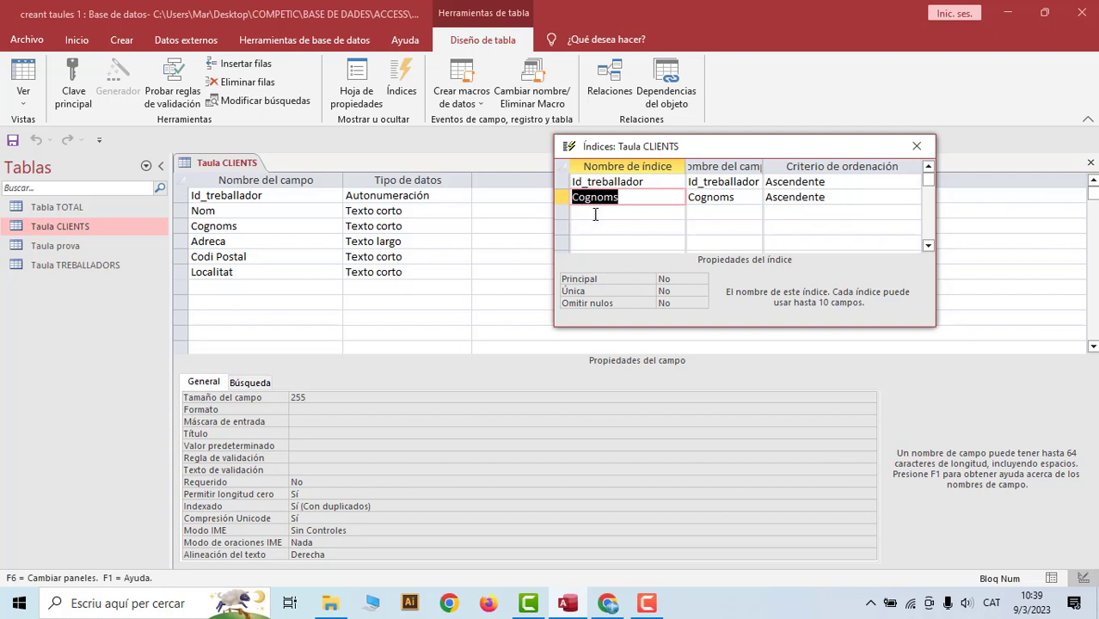
click(575, 199)
text(Index)
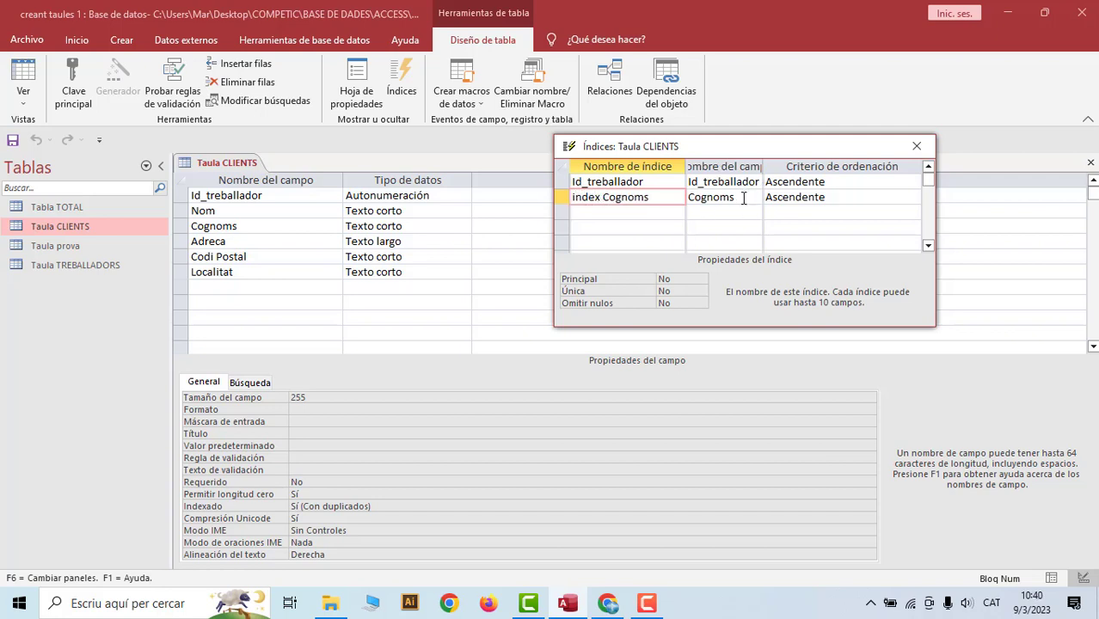
- Keep index Cognoms ascending, toggling Única to Sí and back to No
click(810, 200)
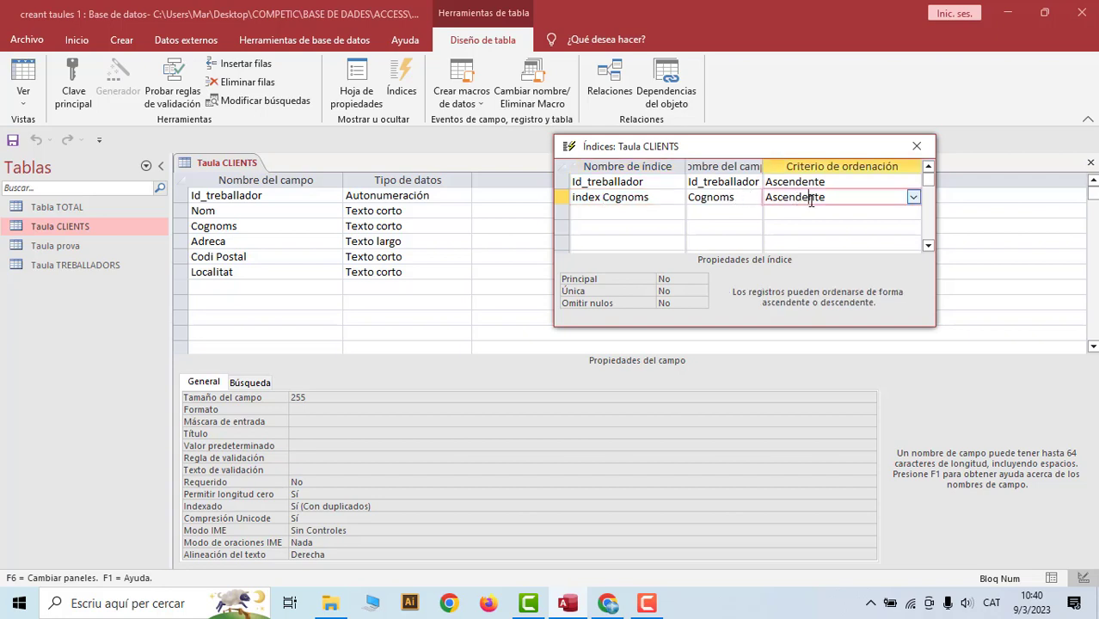
click(681, 280)
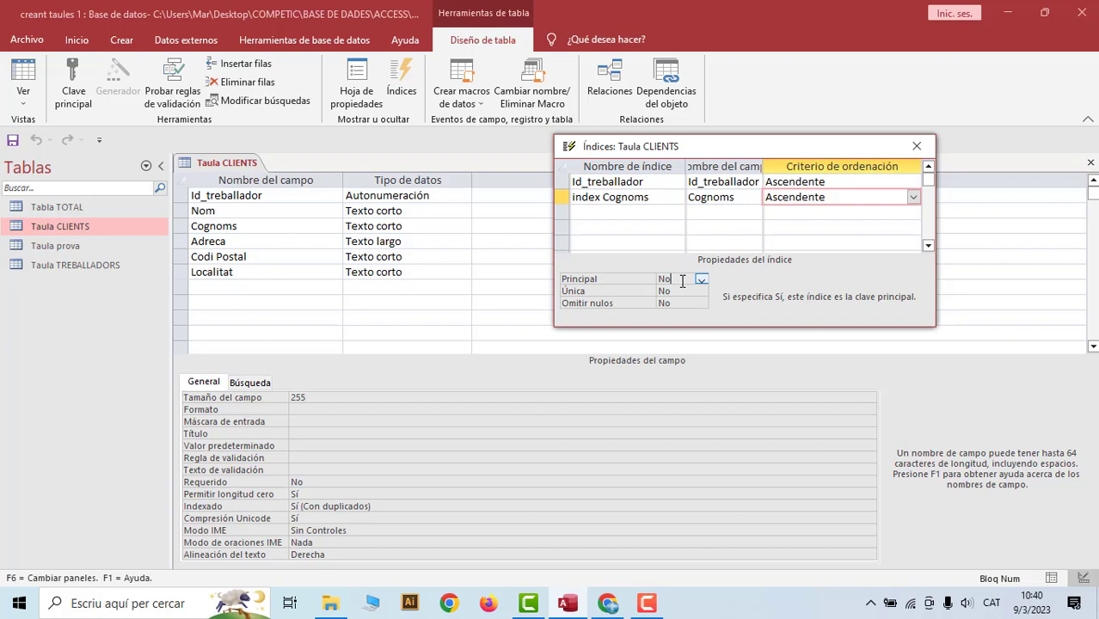
click(681, 291)
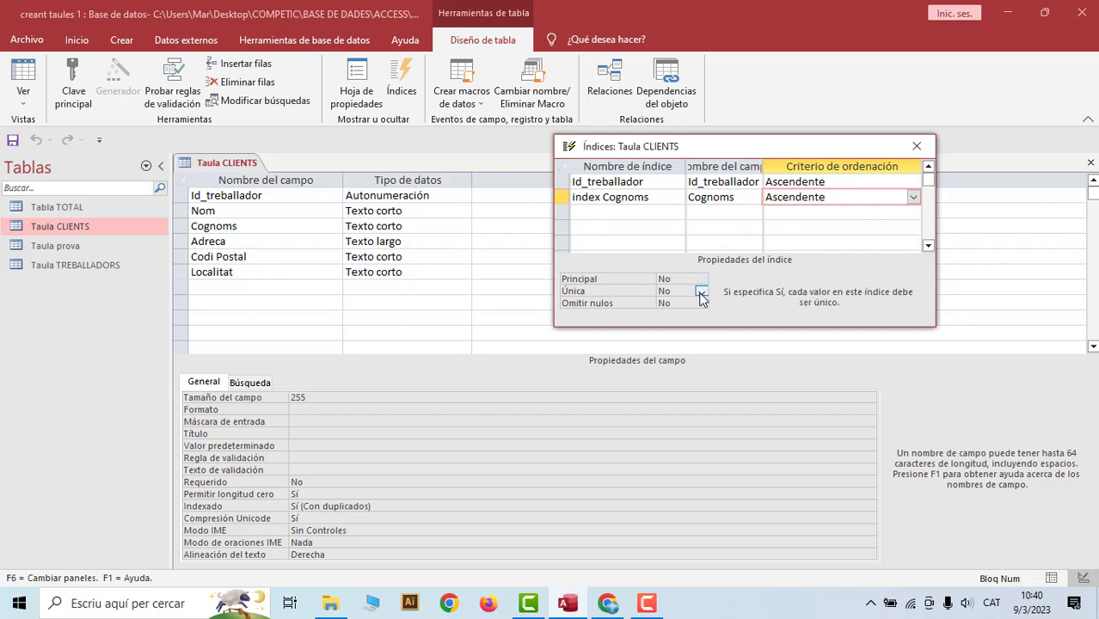
click(701, 295)
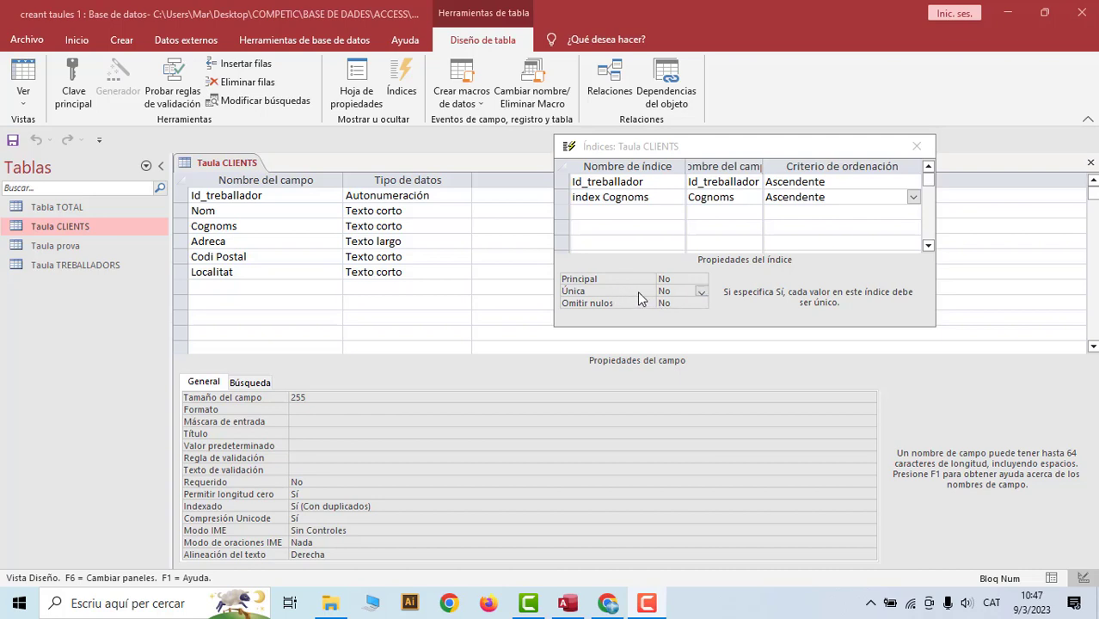
click(700, 293)
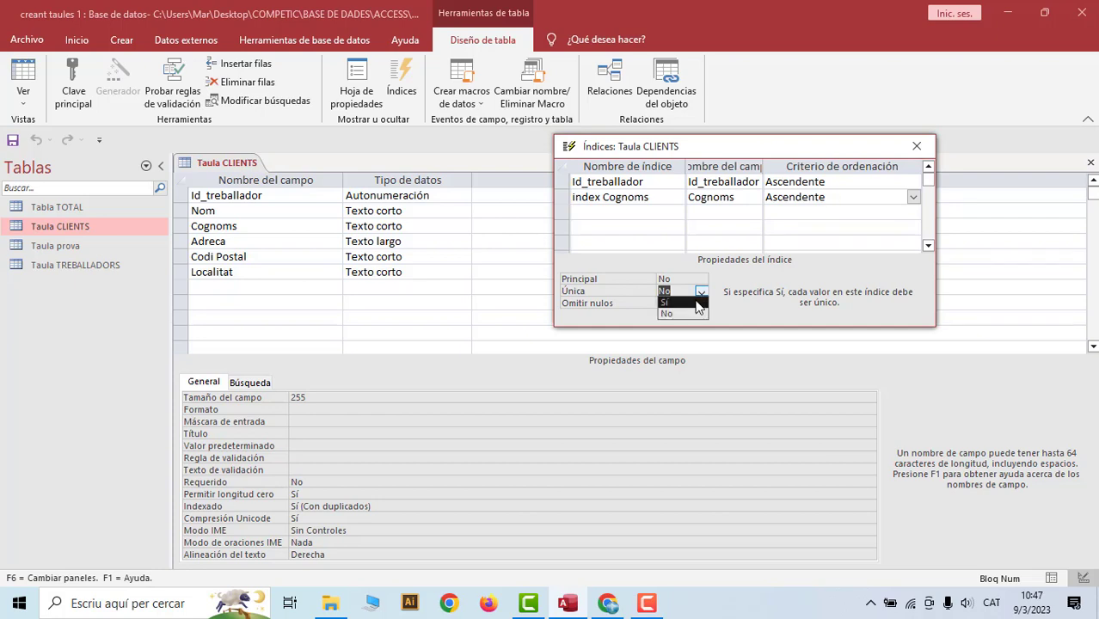
click(679, 302)
click(702, 293)
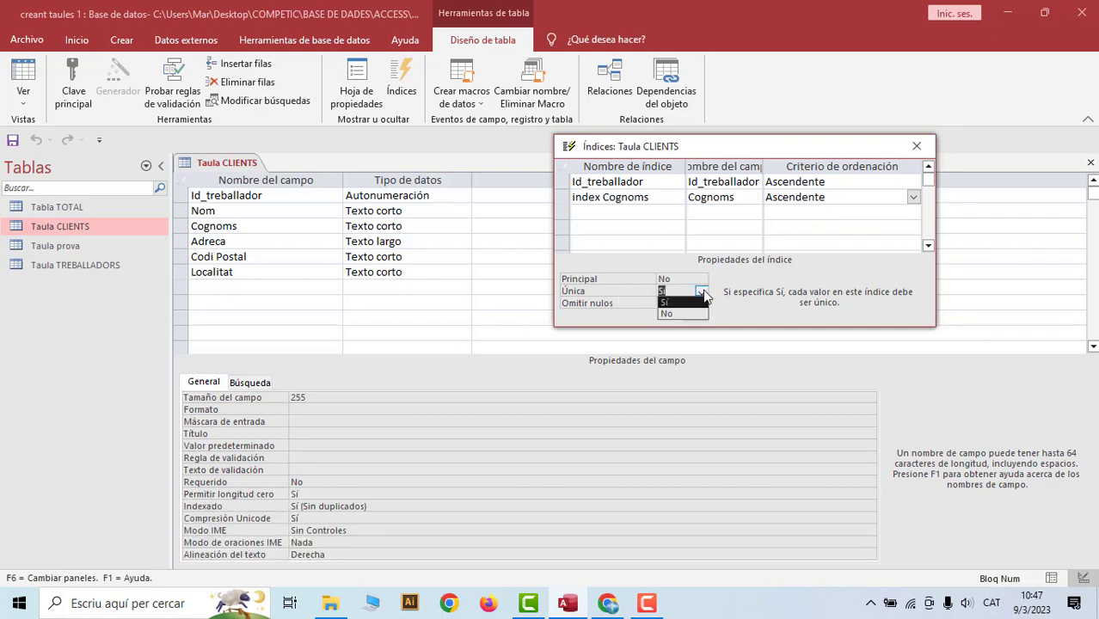
click(693, 315)
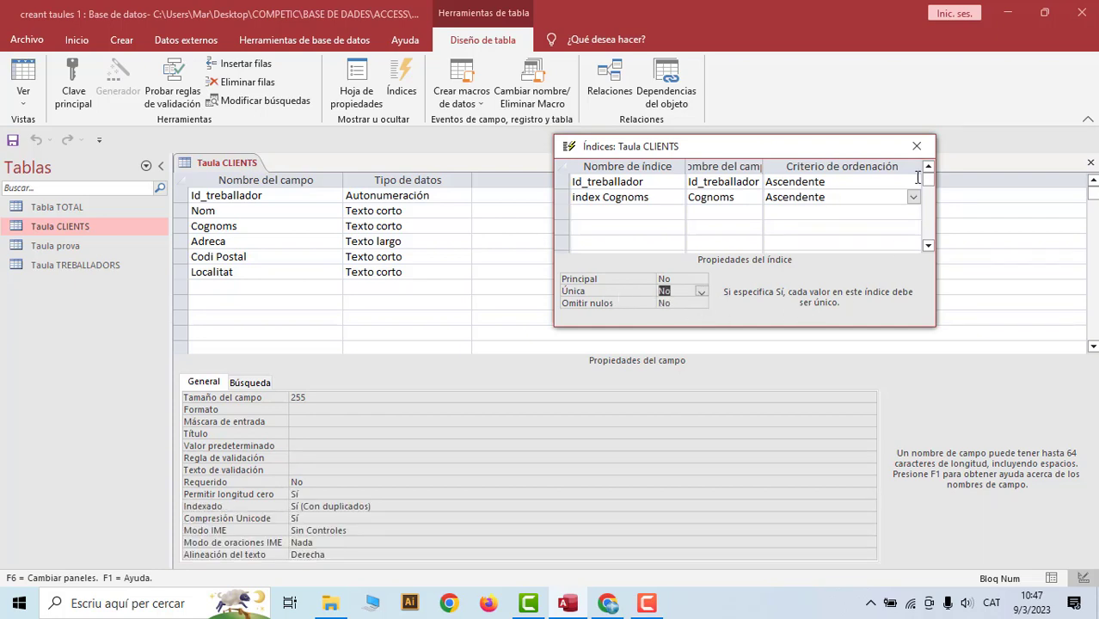
click(916, 147)
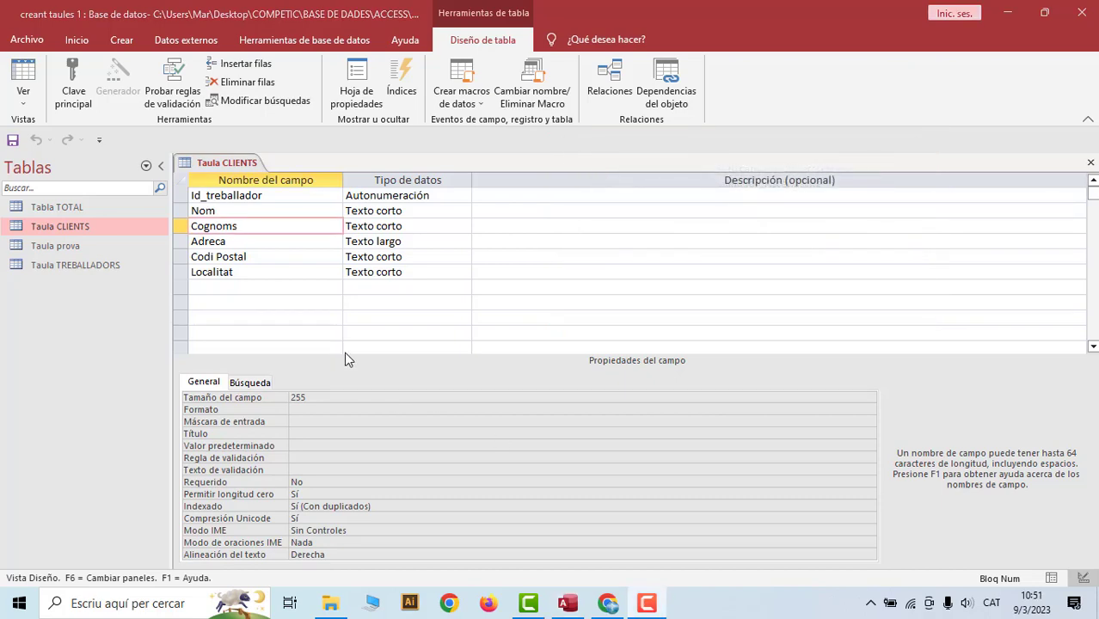
- Save Taula CLIENTS, review its six client records, and return to Design view
click(24, 79)
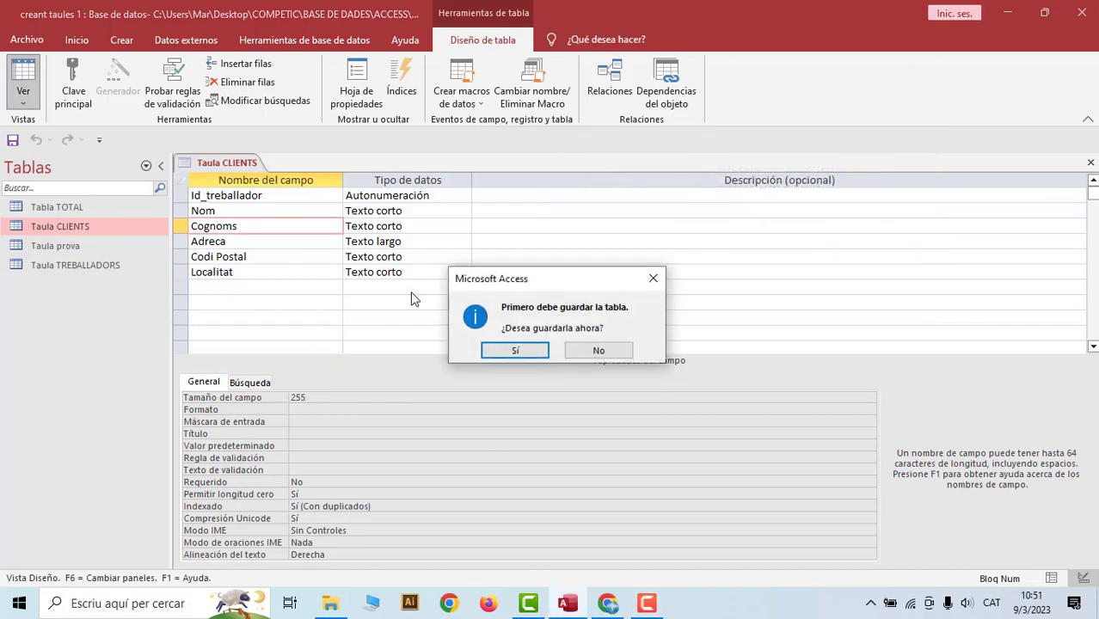
click(520, 352)
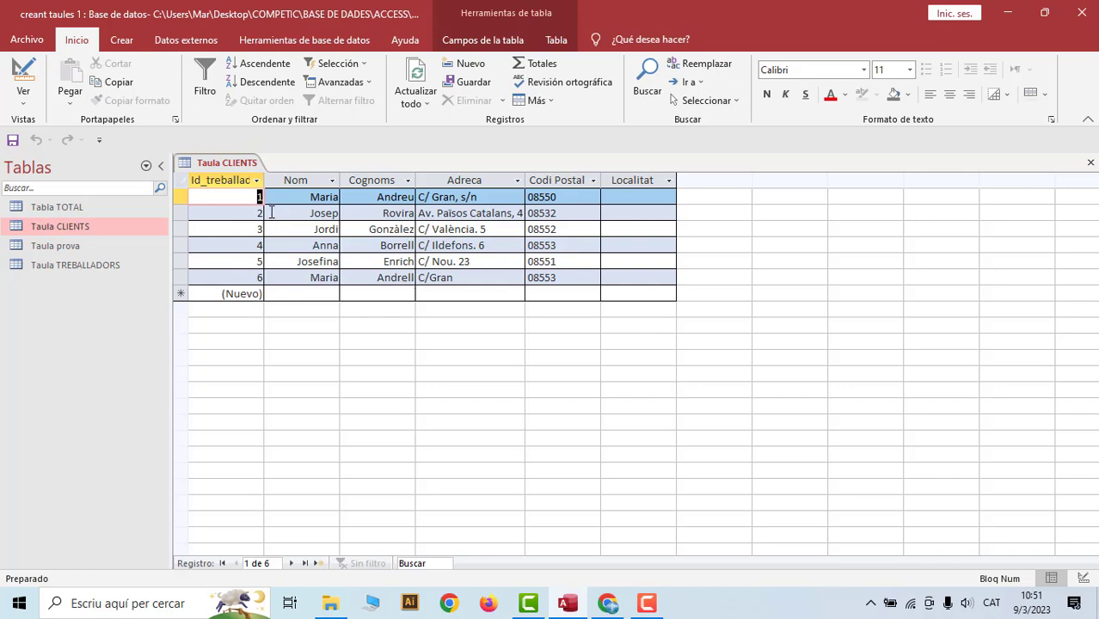
double_click(245, 196)
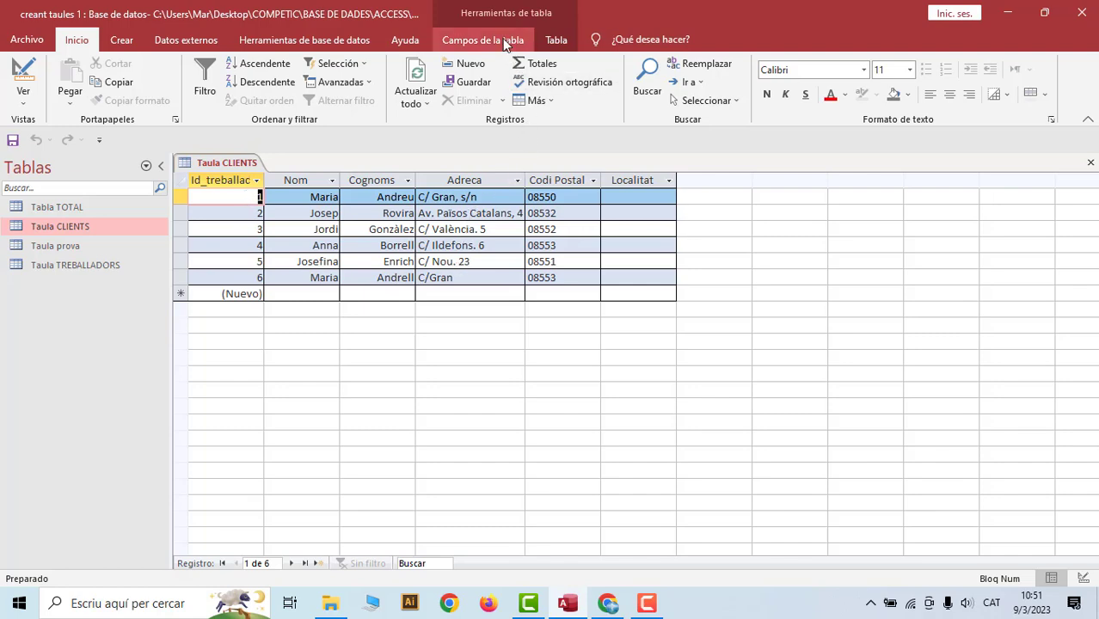
click(24, 74)
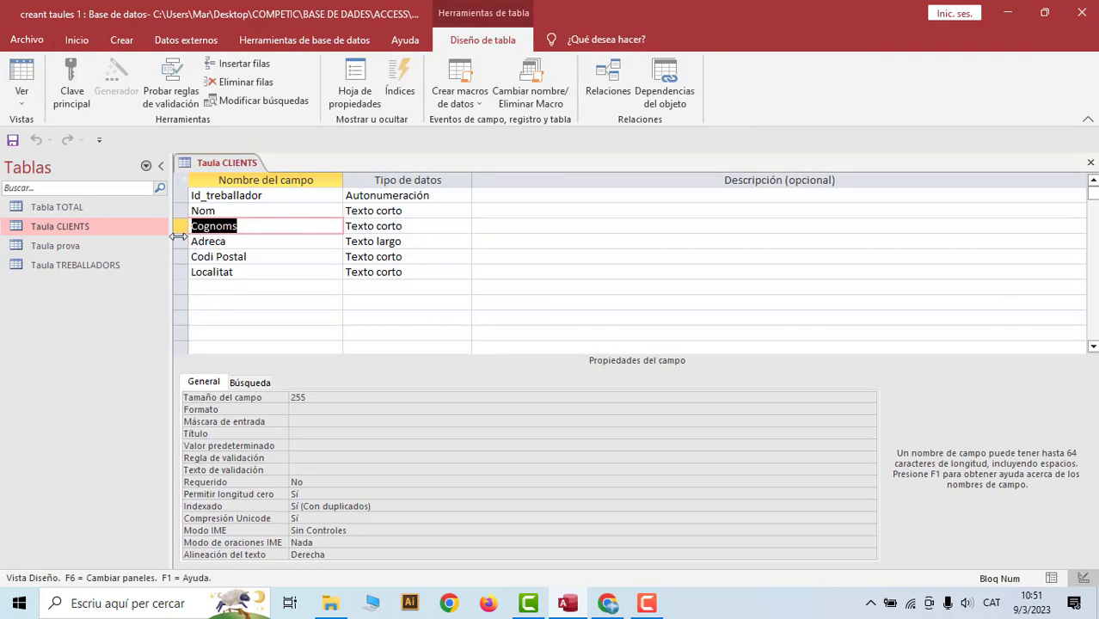
- Check the Id_treballador and Cognoms indexes, then show the table's records
click(400, 86)
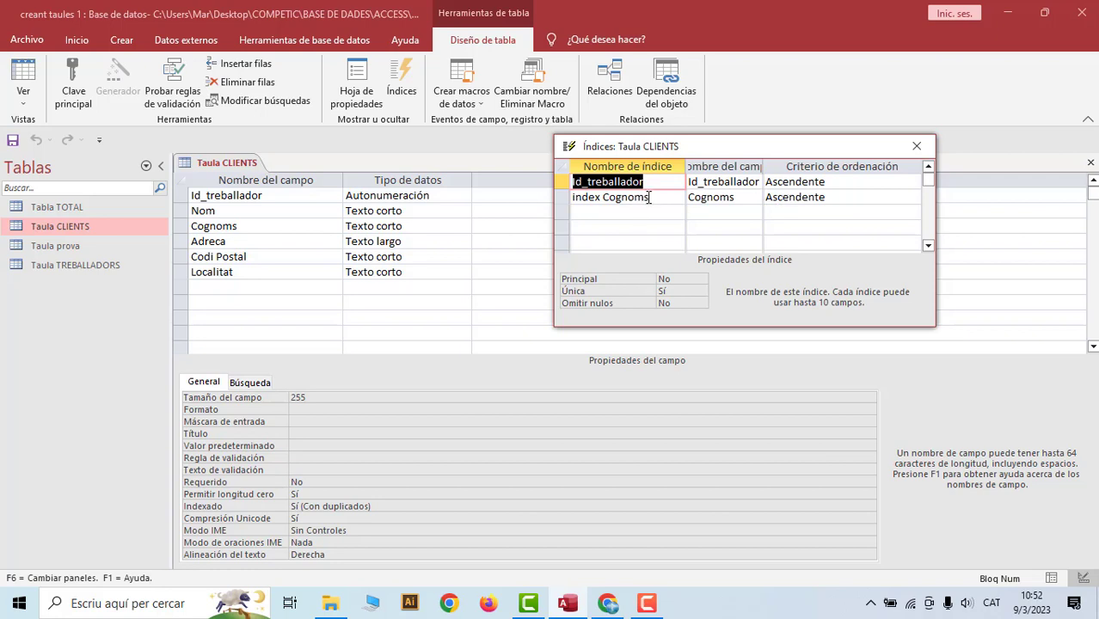
click(916, 146)
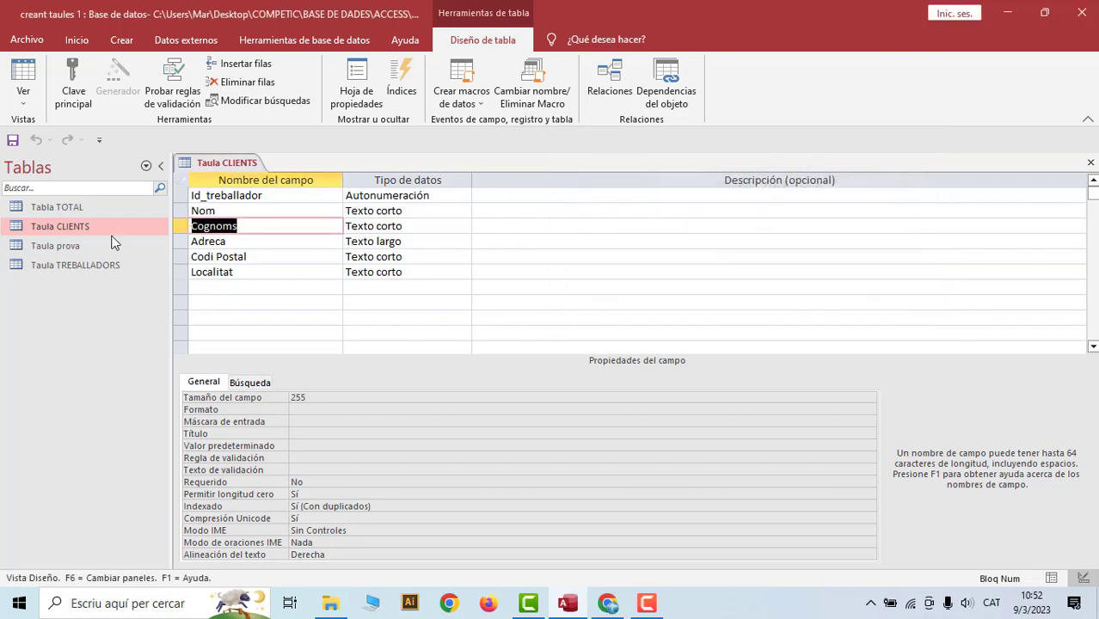
click(23, 75)
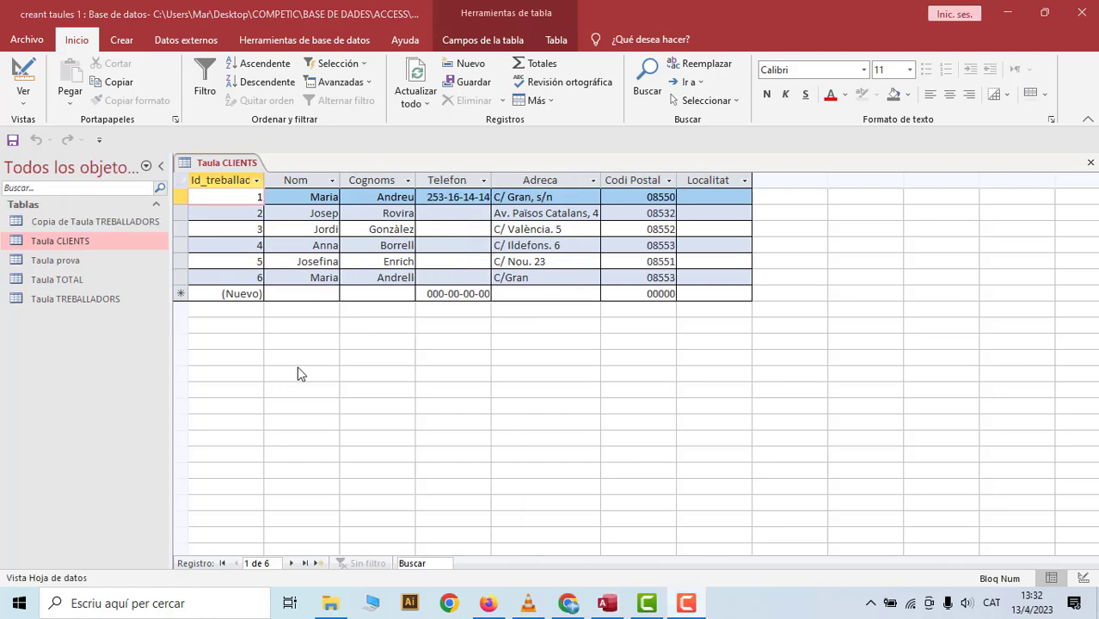
- In Design view, delete the Id_treballador index from Taula CLIENTS, leaving only Cognoms
right_click(213, 164)
click(257, 229)
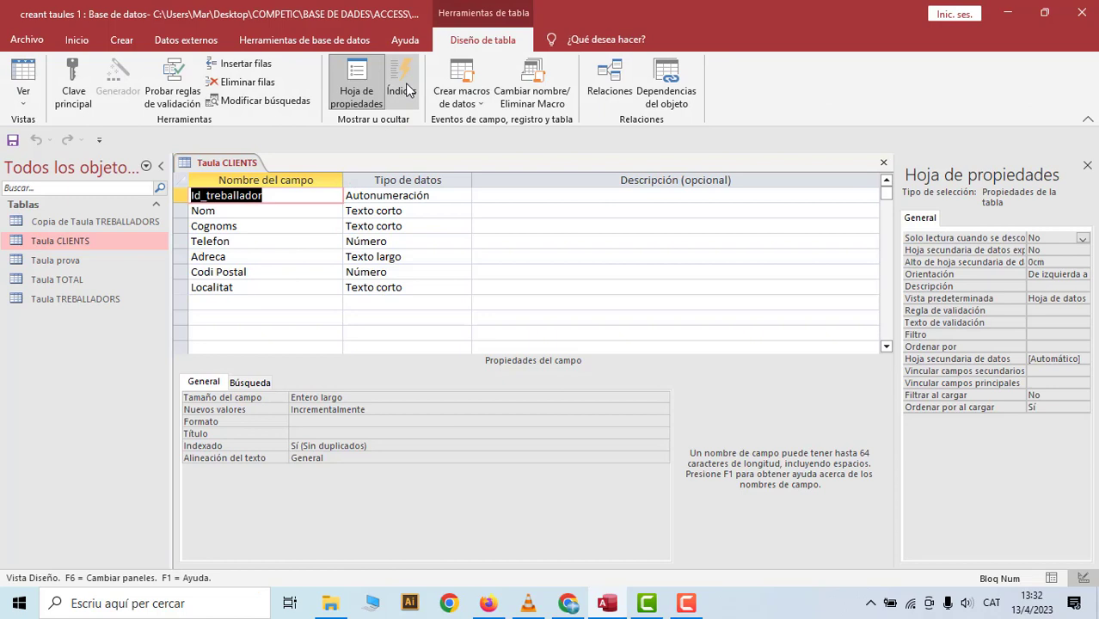
click(404, 90)
click(560, 183)
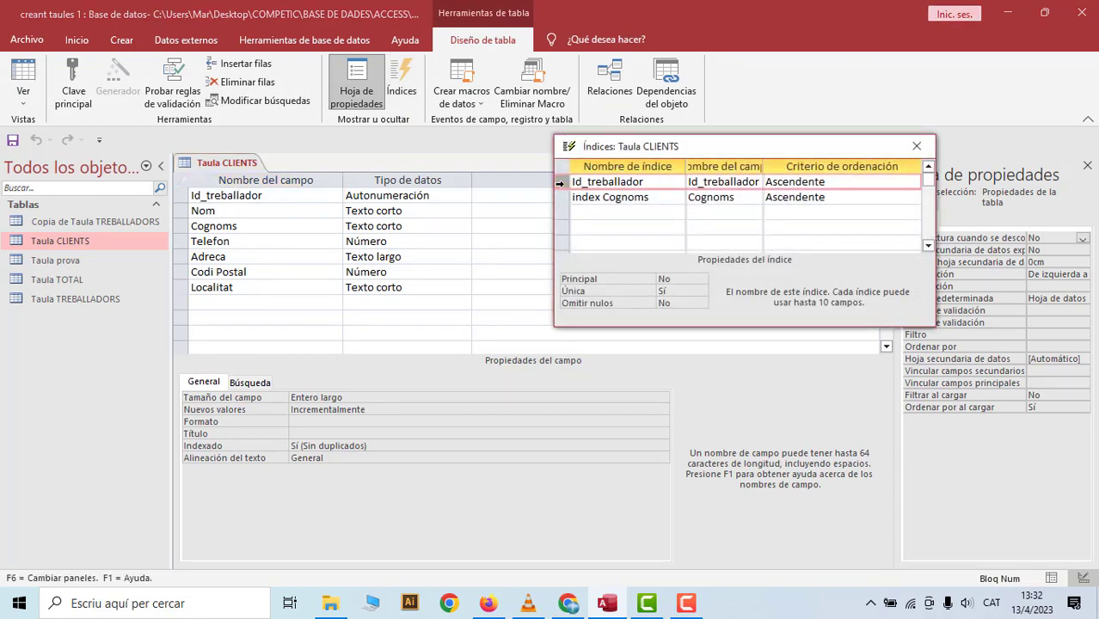
right_click(559, 187)
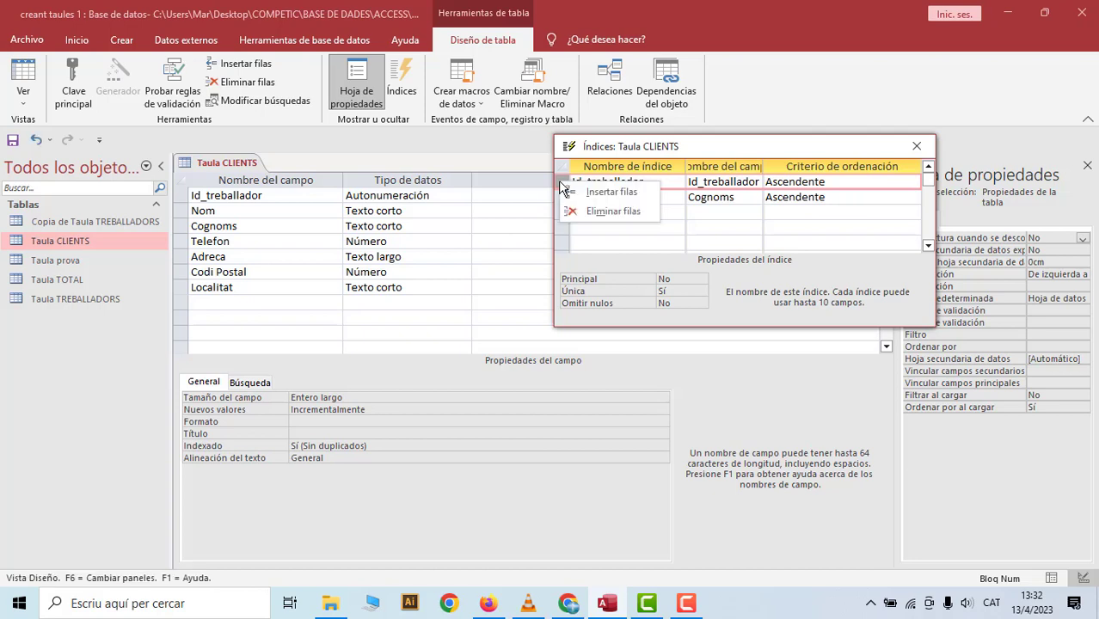
click(598, 218)
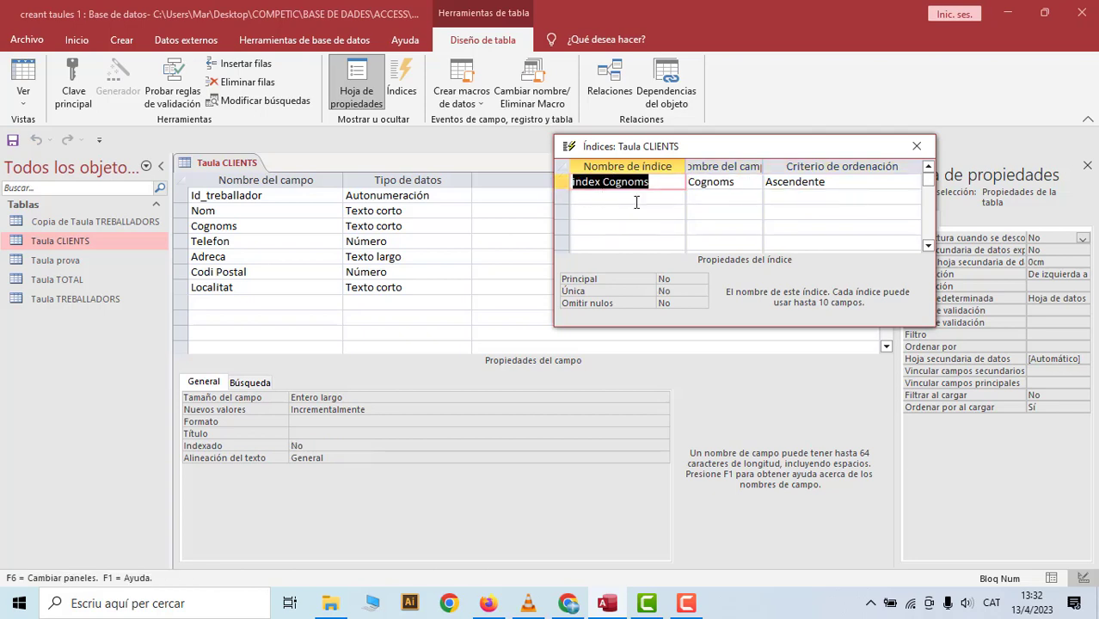
click(917, 147)
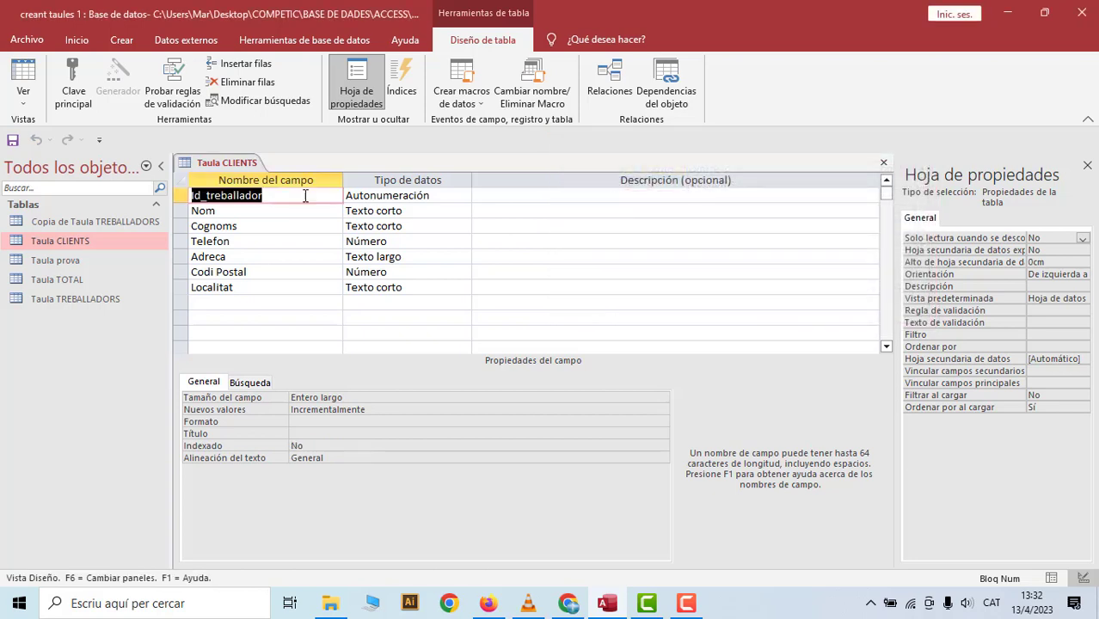
- Switch Taula CLIENTS back to Datasheet view
right_click(227, 164)
click(217, 168)
right_click(216, 168)
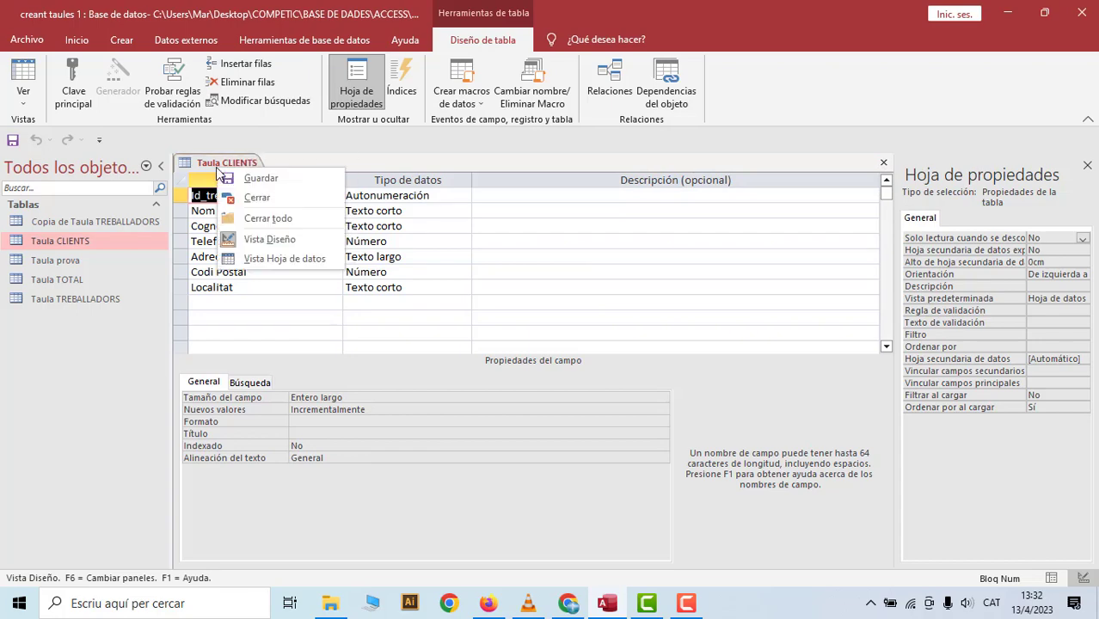
click(280, 260)
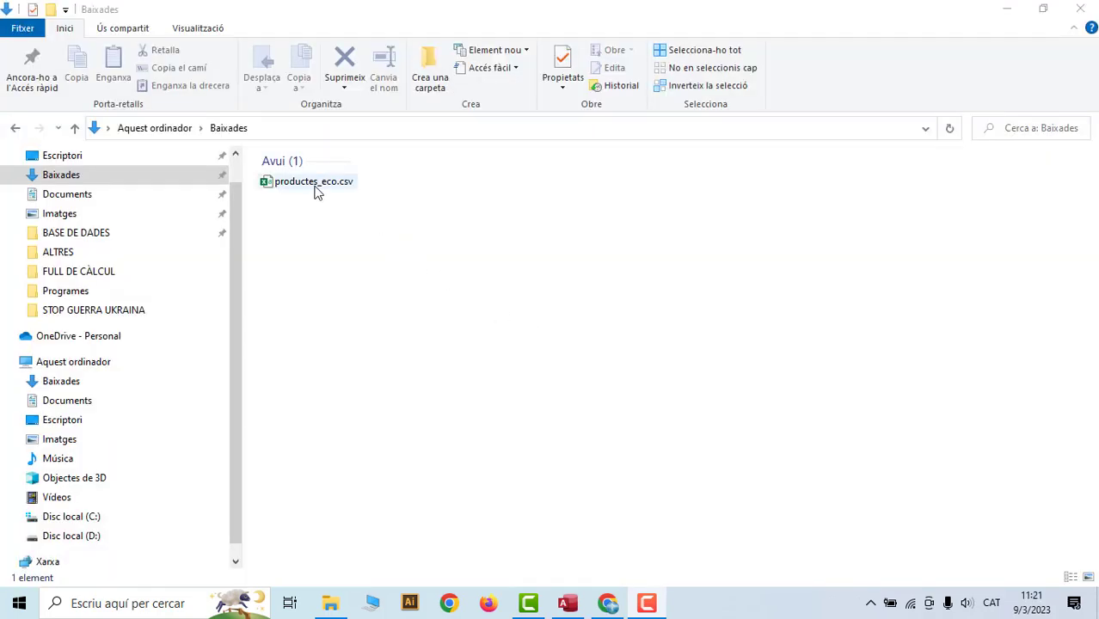
- Open productes_eco.csv from the Baixades folder in Excel
click(314, 184)
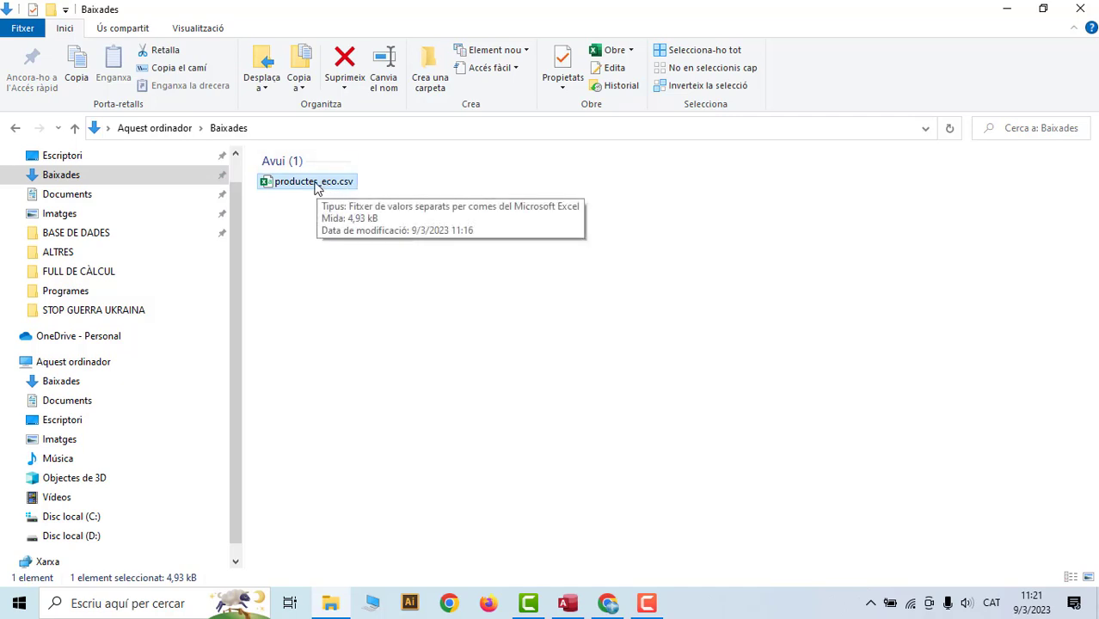
double_click(315, 184)
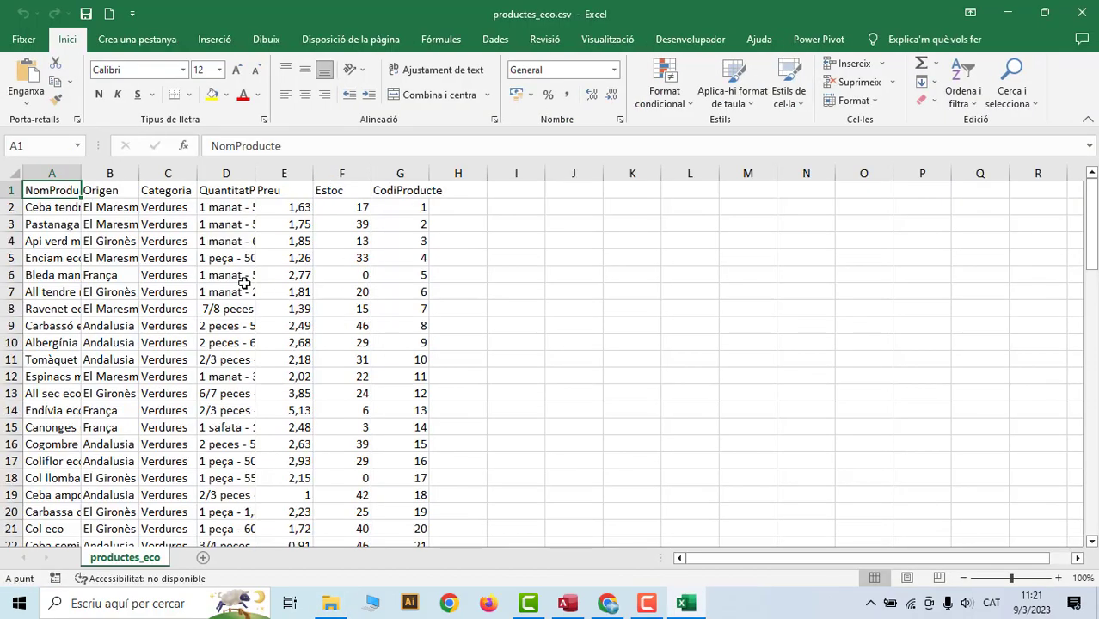
- Widen columns D, C and B so QuantitatPerUnitat and Origen values display fully
scroll(142, 248, down, 8)
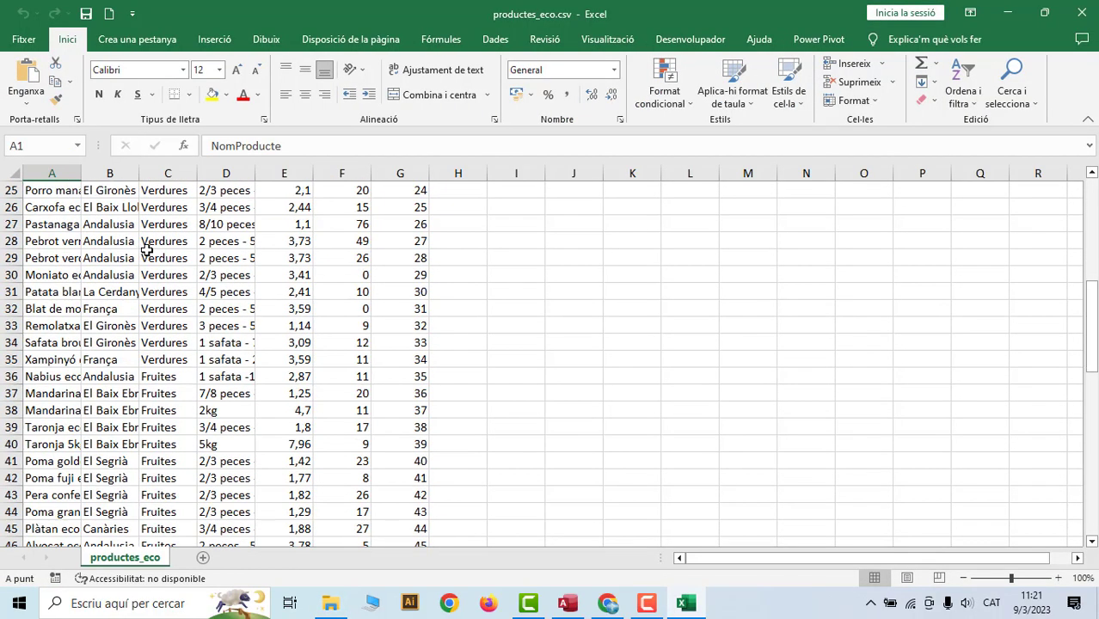
scroll(196, 256, up, 1)
drag(1088, 320, 1092, 182)
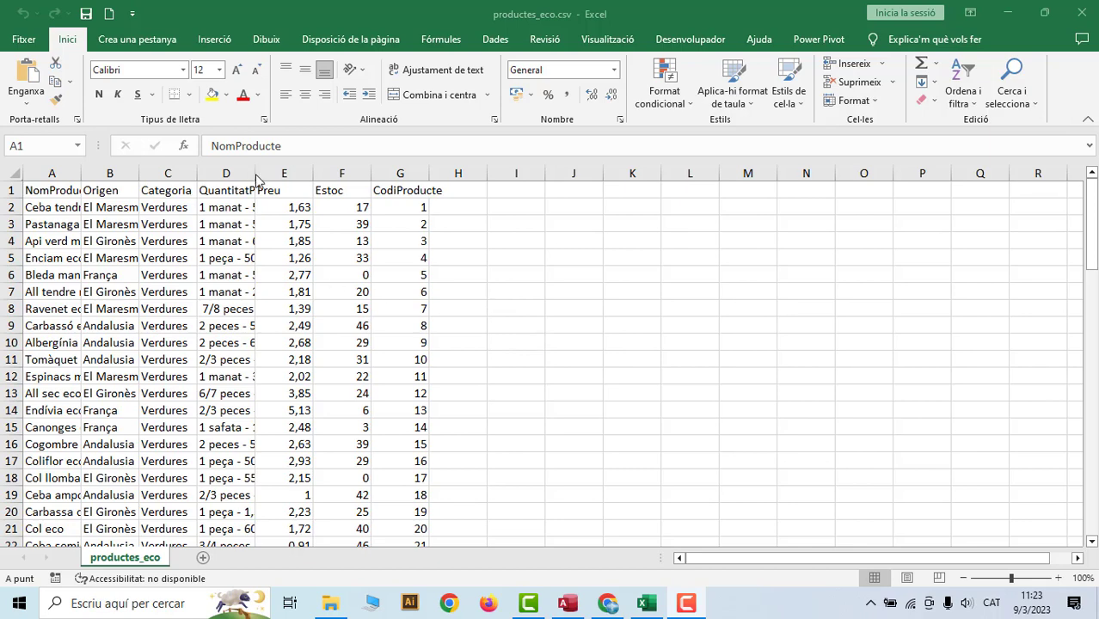
drag(255, 181, 328, 174)
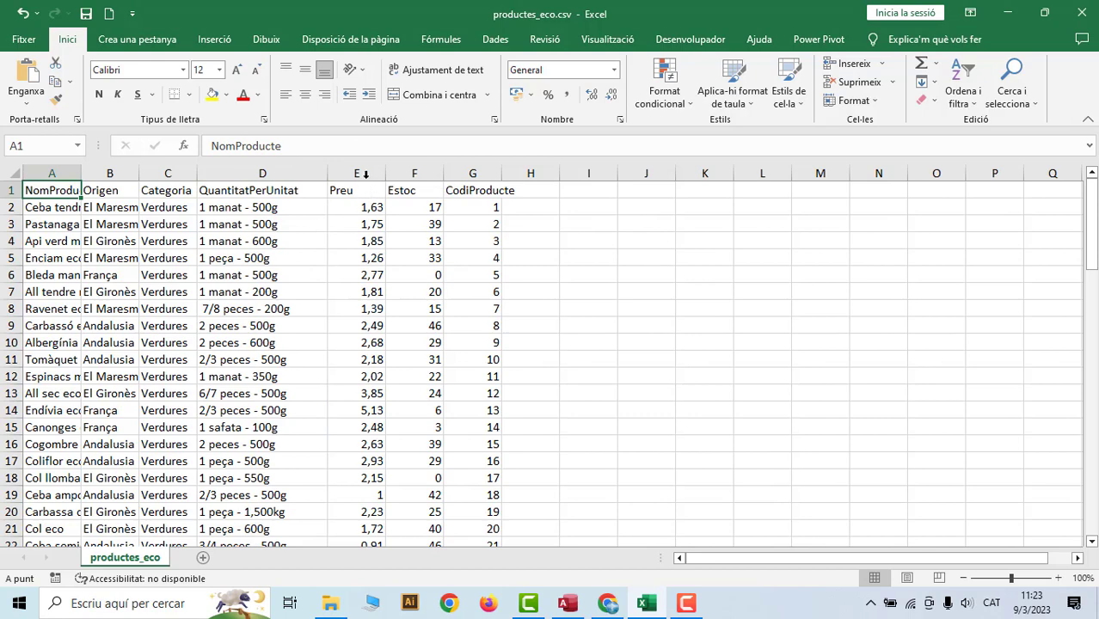
double_click(196, 174)
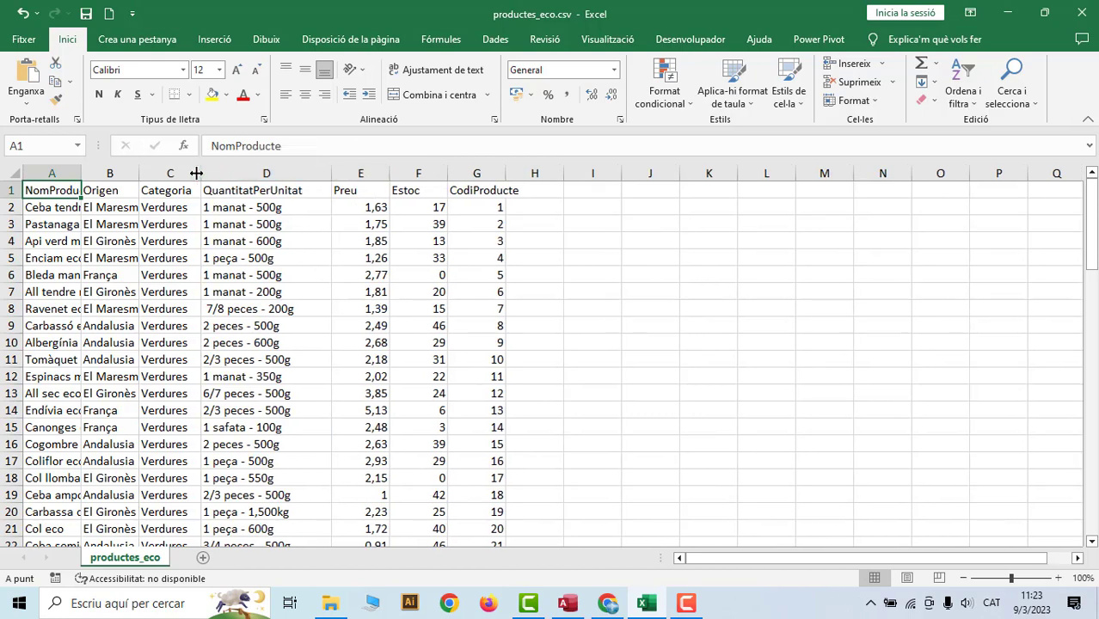
drag(139, 174, 178, 174)
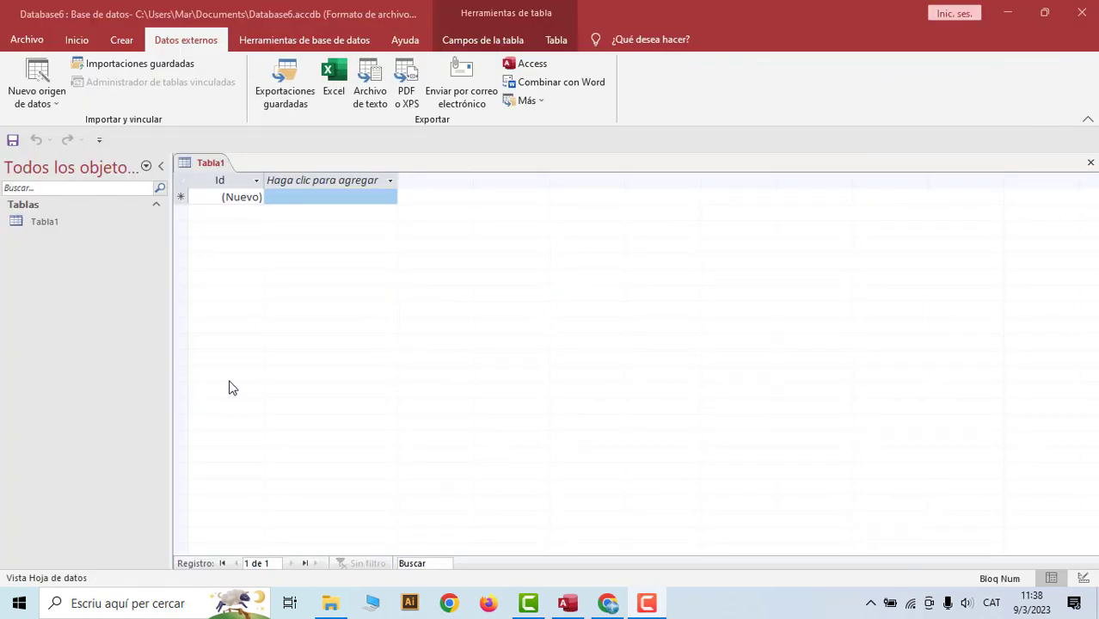
- Abandon an Excel workbook import and bring back the New Data Source > From File list
click(196, 45)
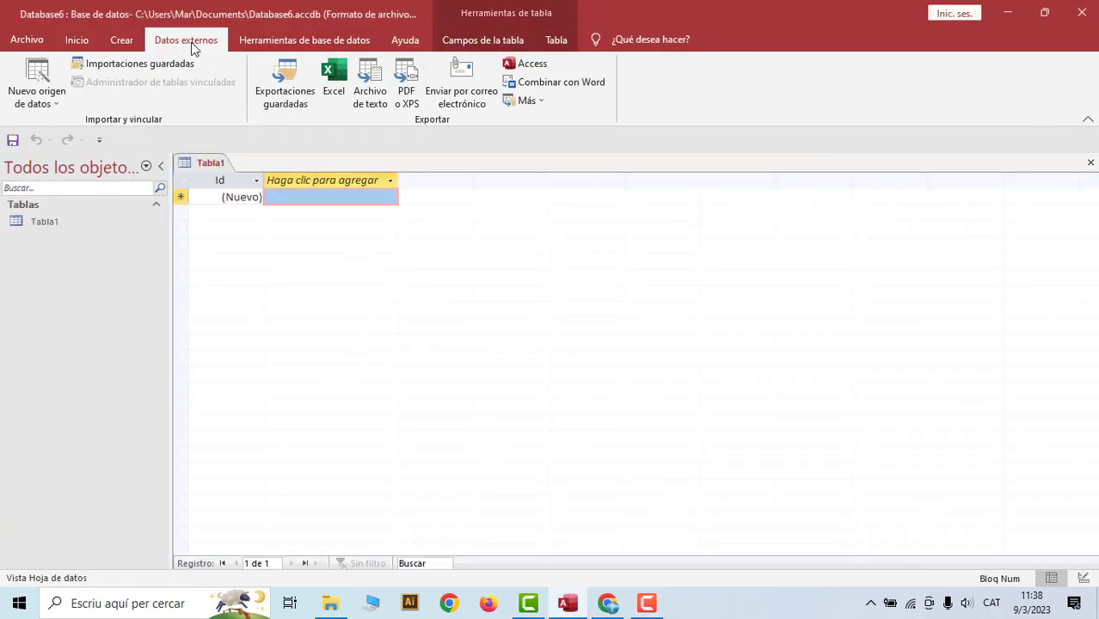
click(59, 105)
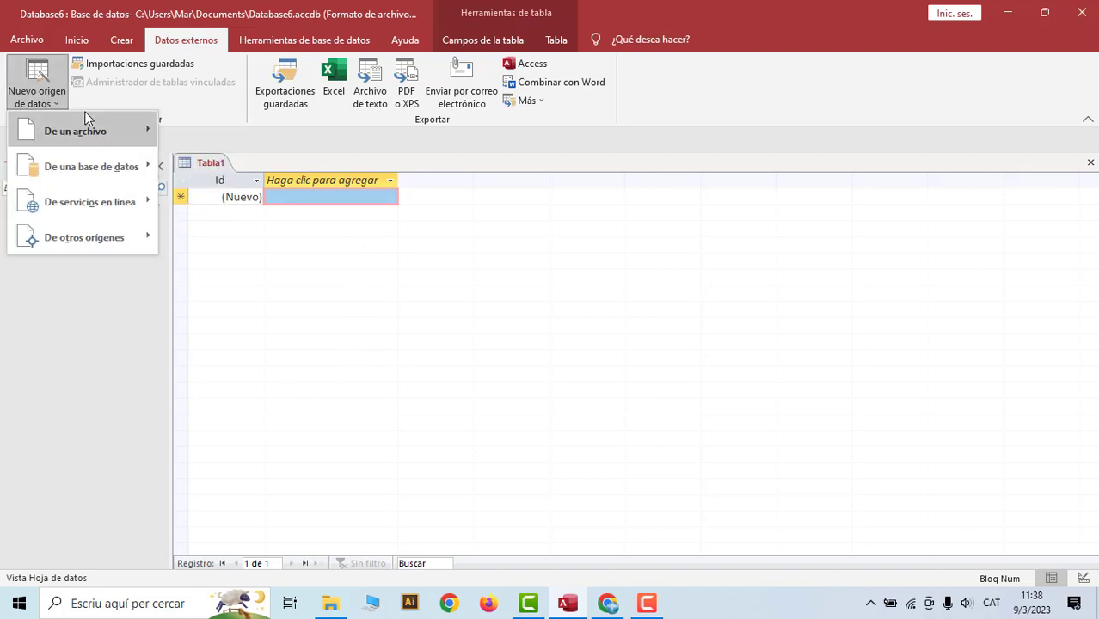
mouse_move(86, 129)
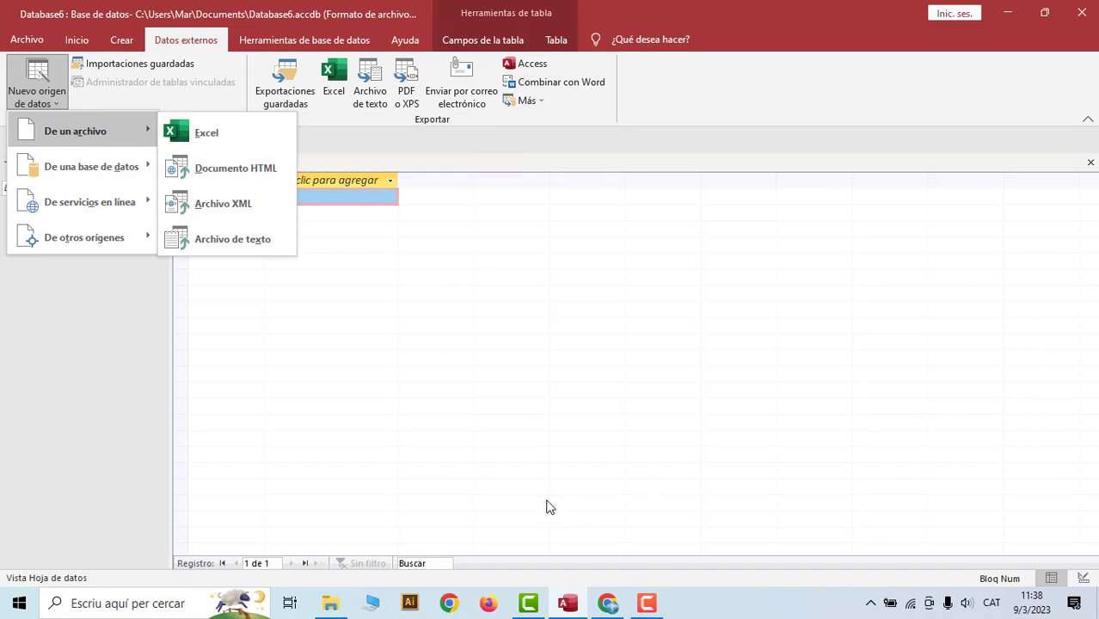
click(230, 135)
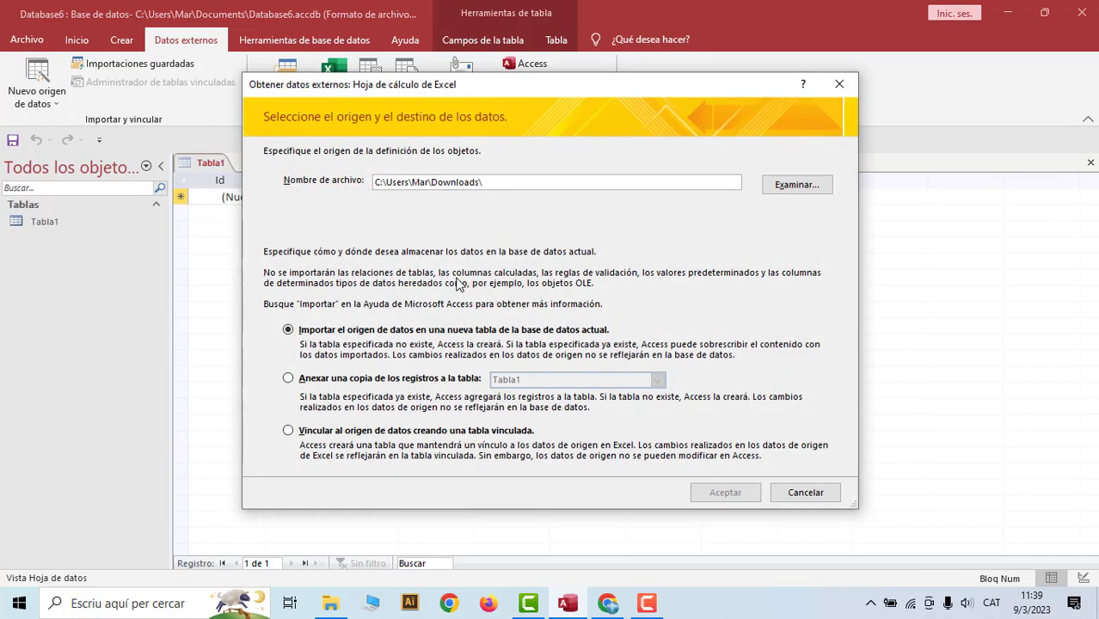
click(798, 185)
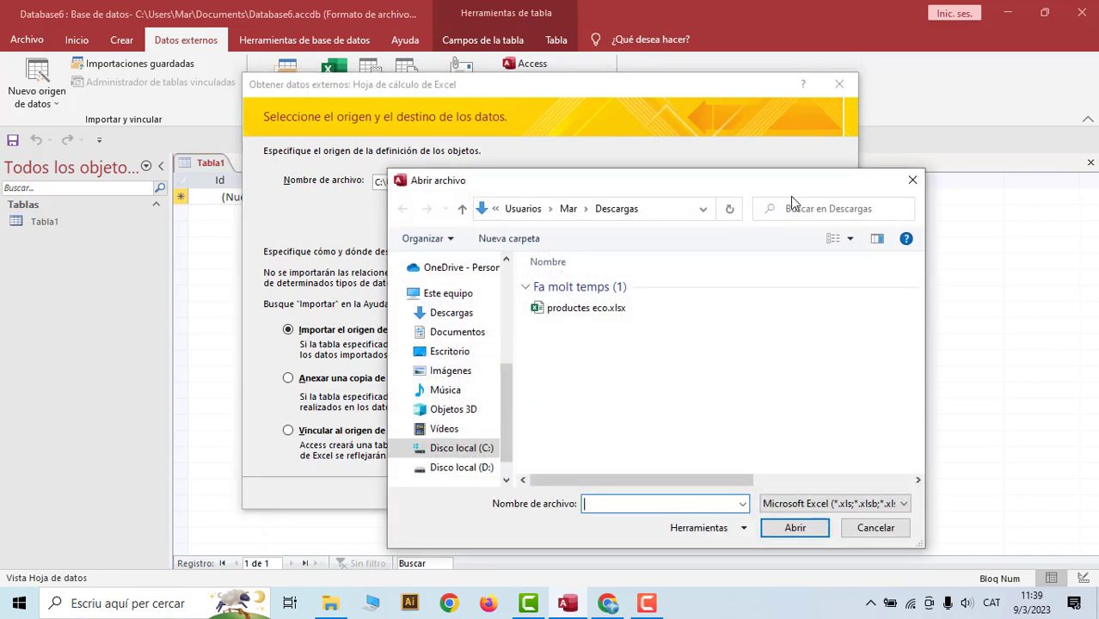
click(453, 314)
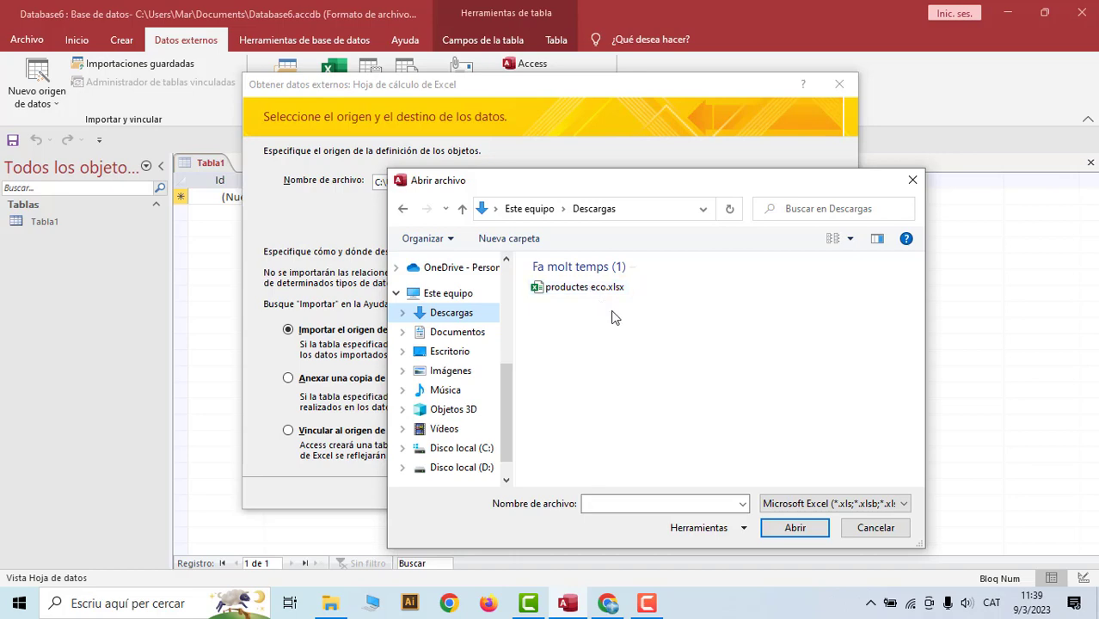
click(913, 179)
click(839, 83)
click(37, 93)
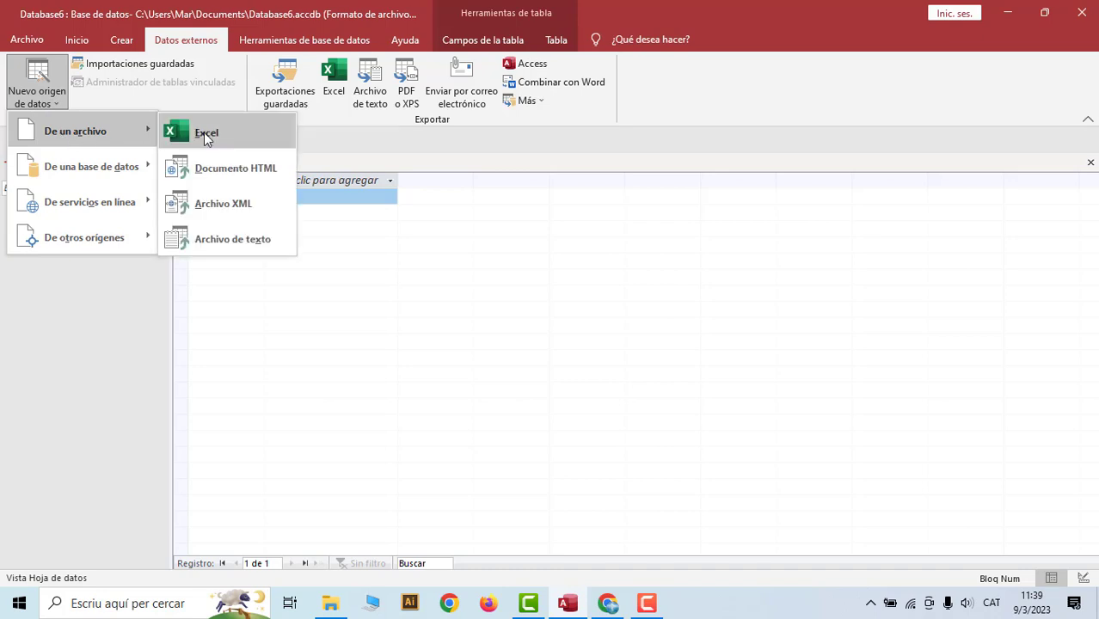
- Import productes_eco.csv from Downloads as a text file into a new table, launching the Text Import Wizard
click(229, 237)
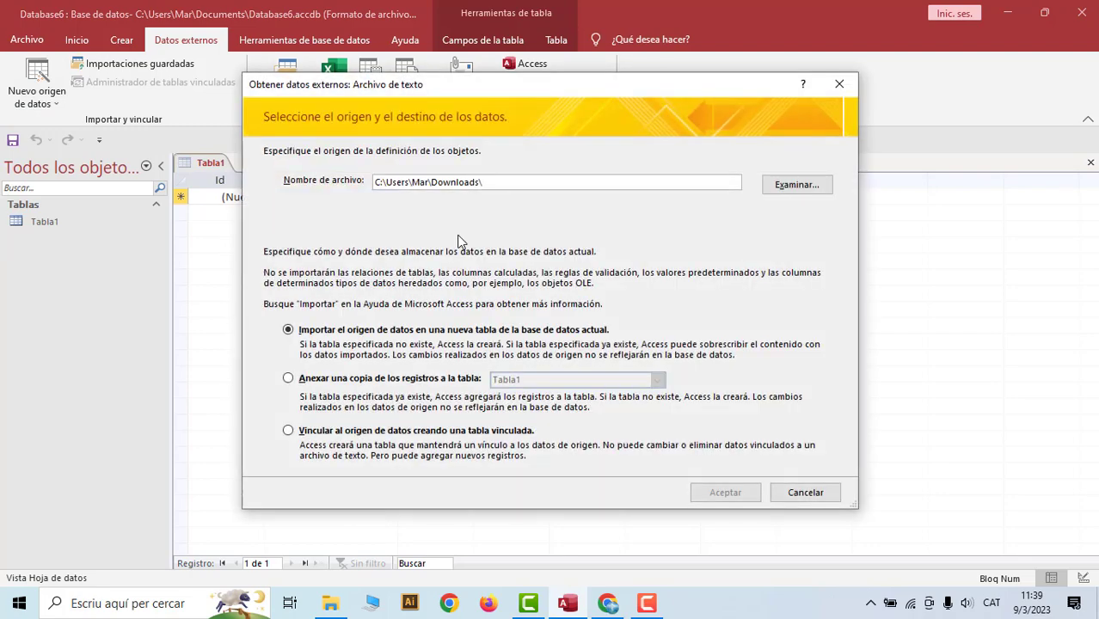
click(790, 187)
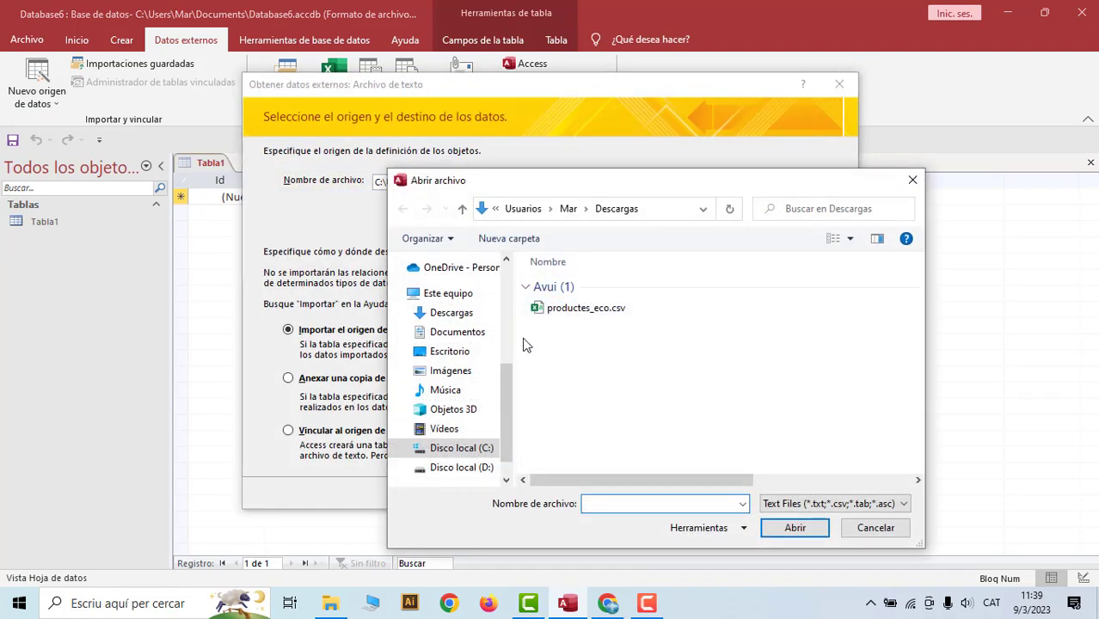
click(469, 316)
click(618, 290)
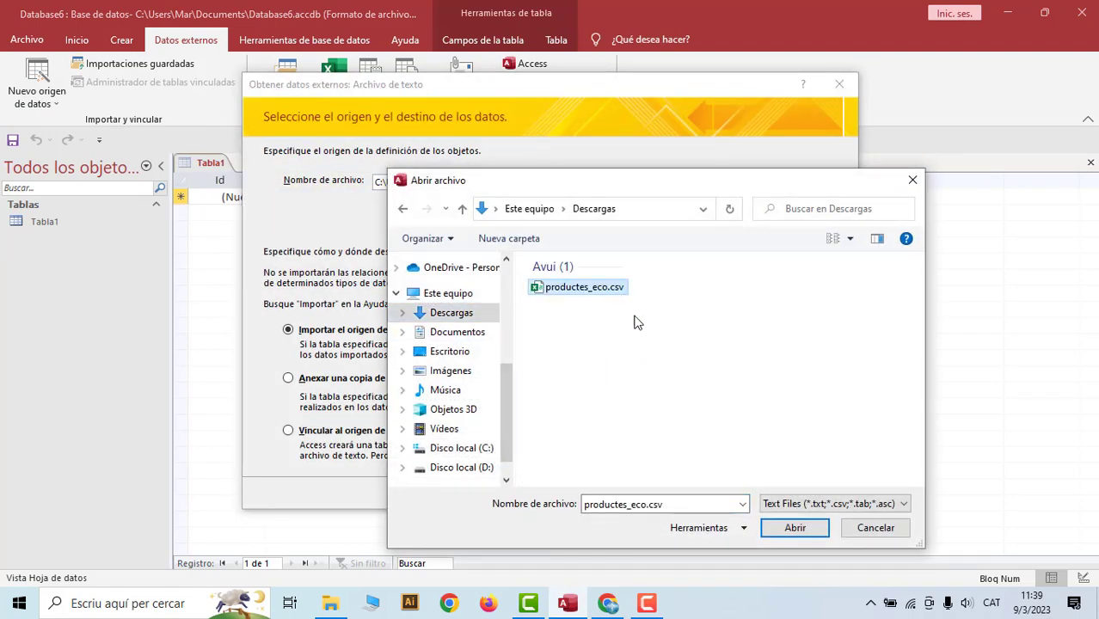
click(799, 533)
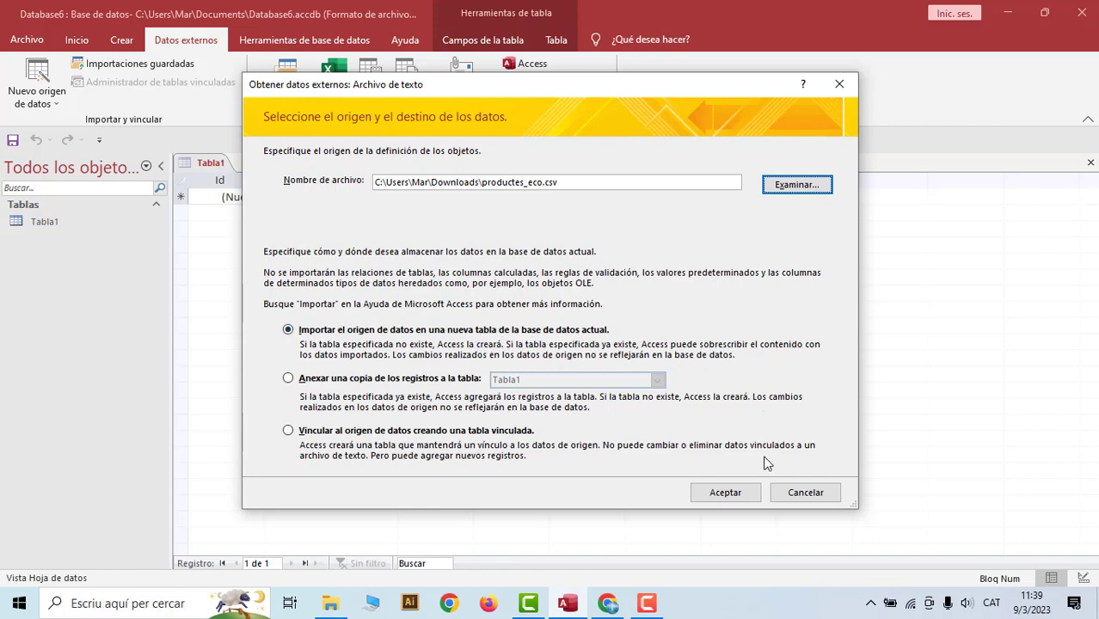
click(743, 496)
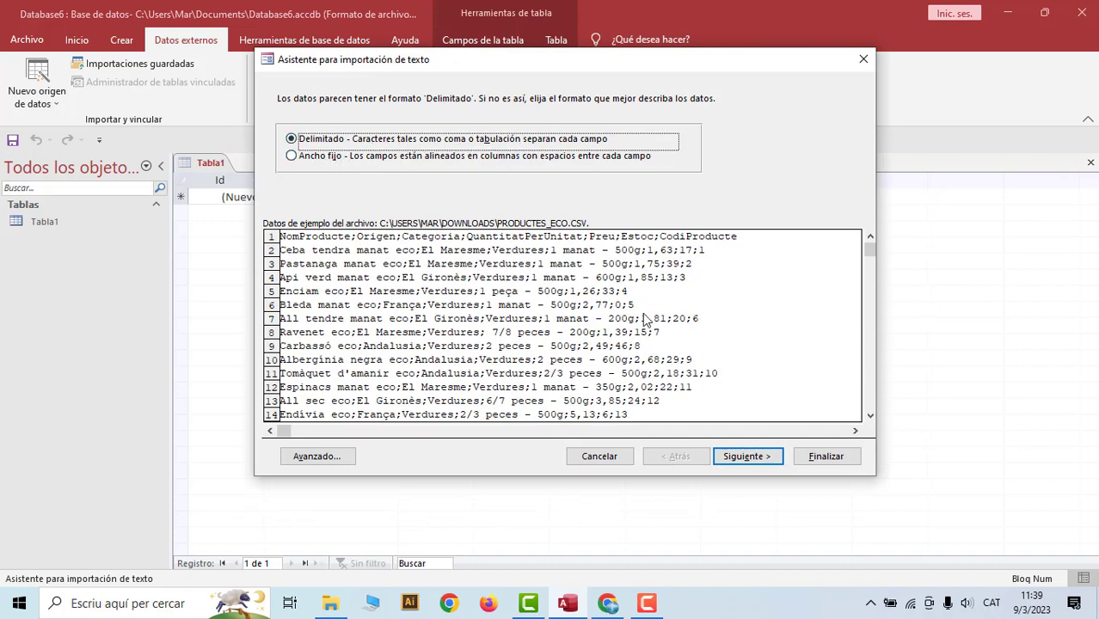
- Keep the delimited format, tick 'First row contains field names', and advance to the primary key step
click(750, 460)
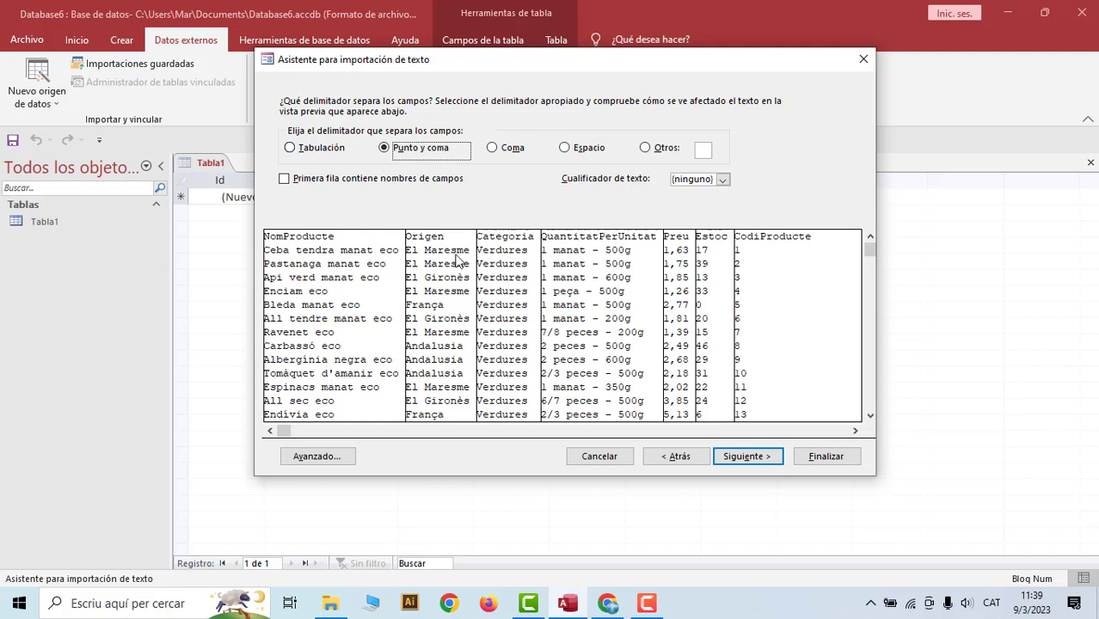
click(285, 179)
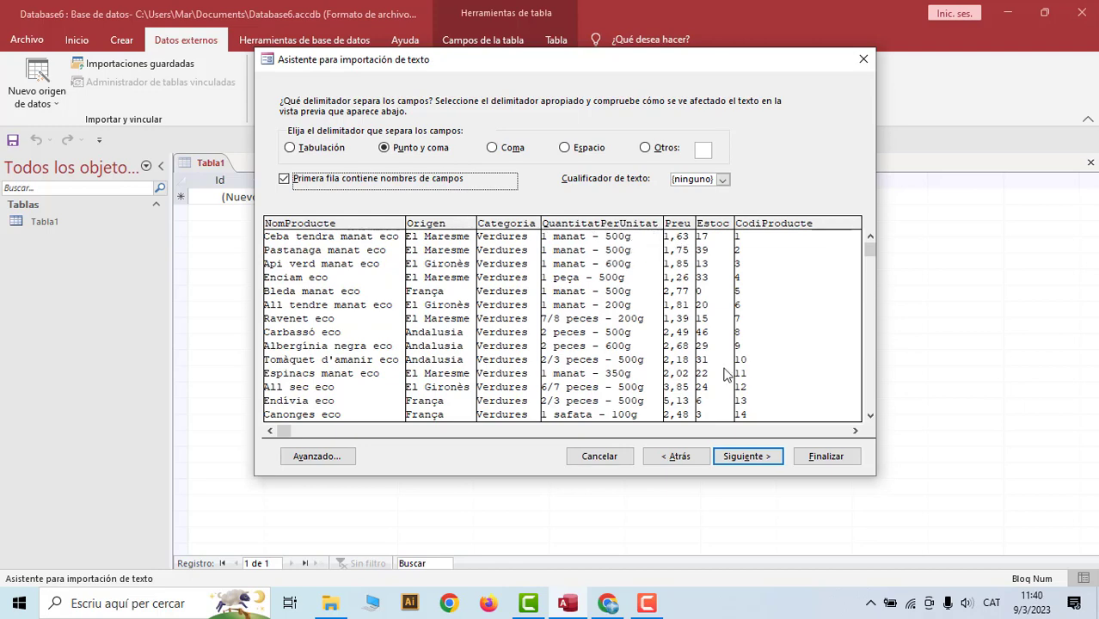
click(747, 457)
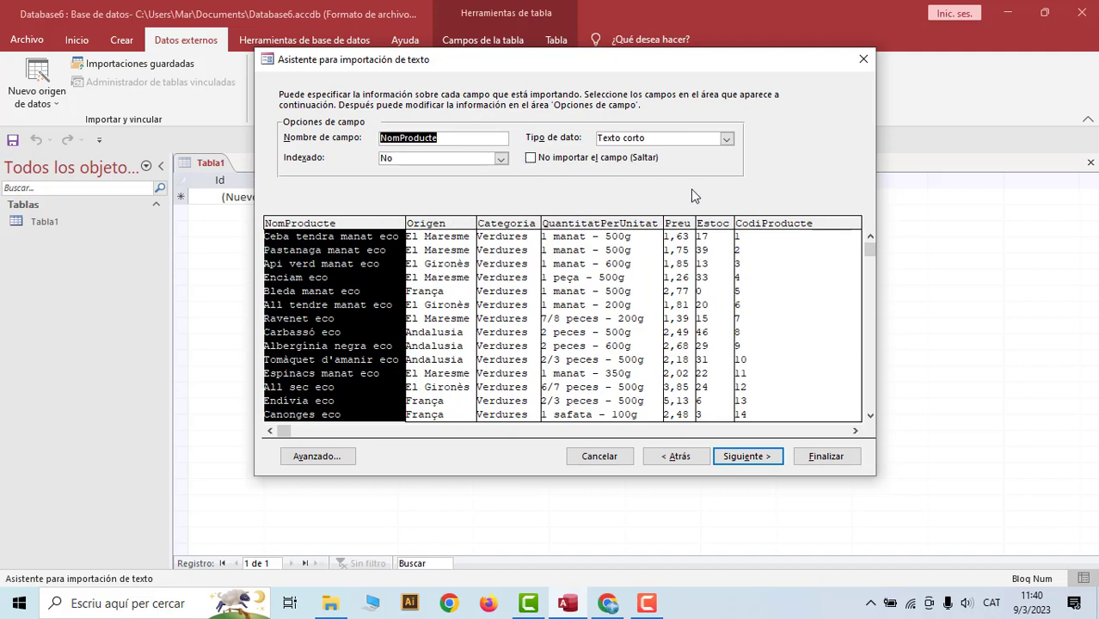
click(755, 457)
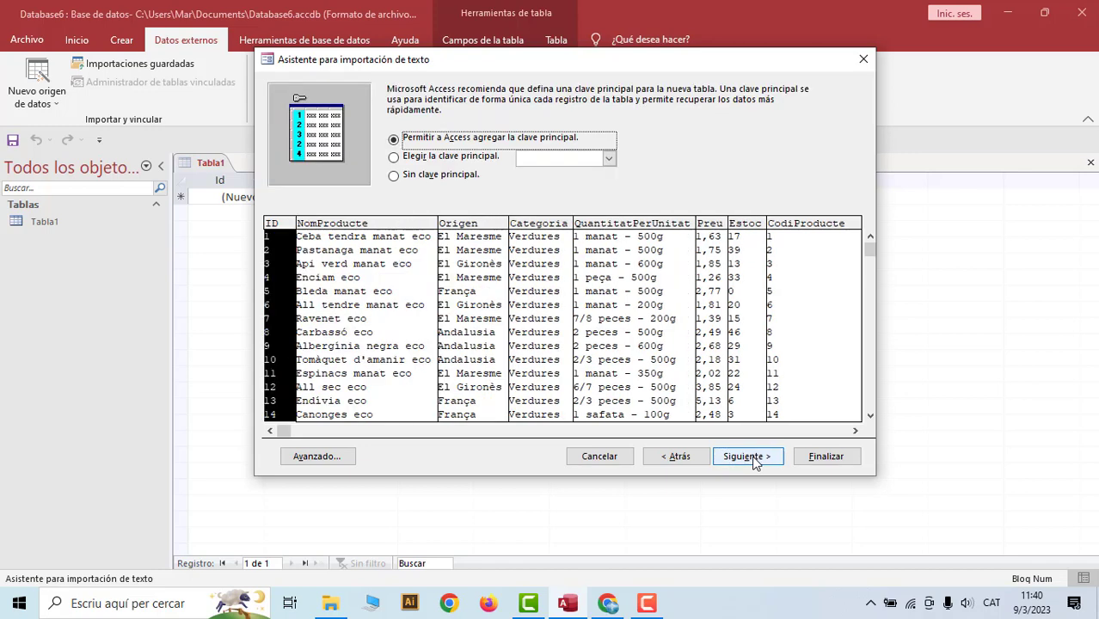
- Set the primary key option to 'Let Access add primary key'
click(394, 158)
click(395, 176)
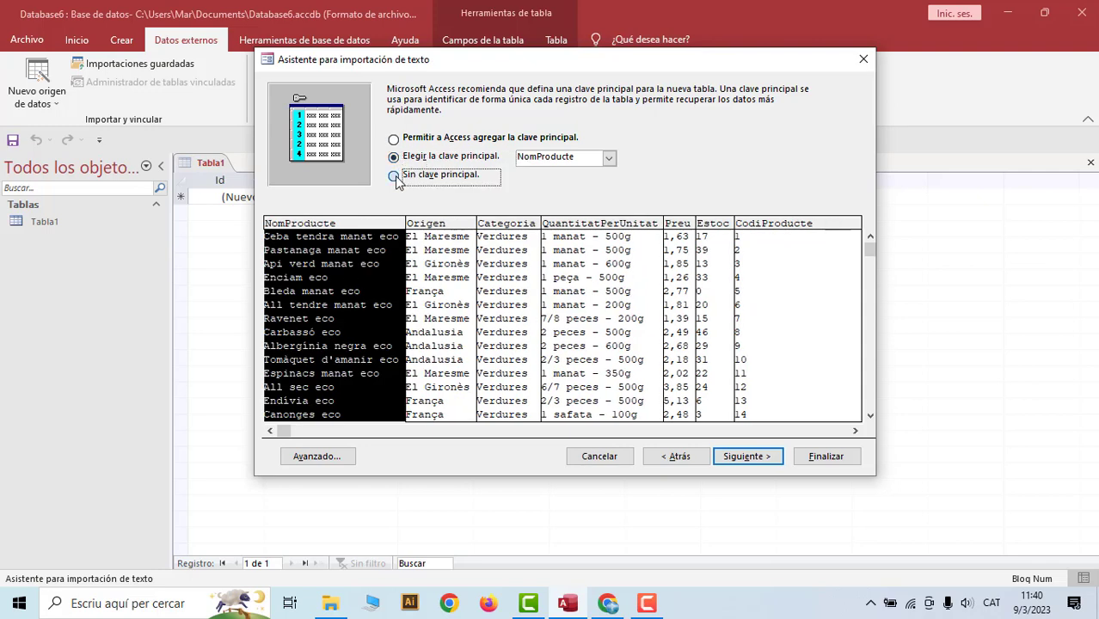
click(394, 158)
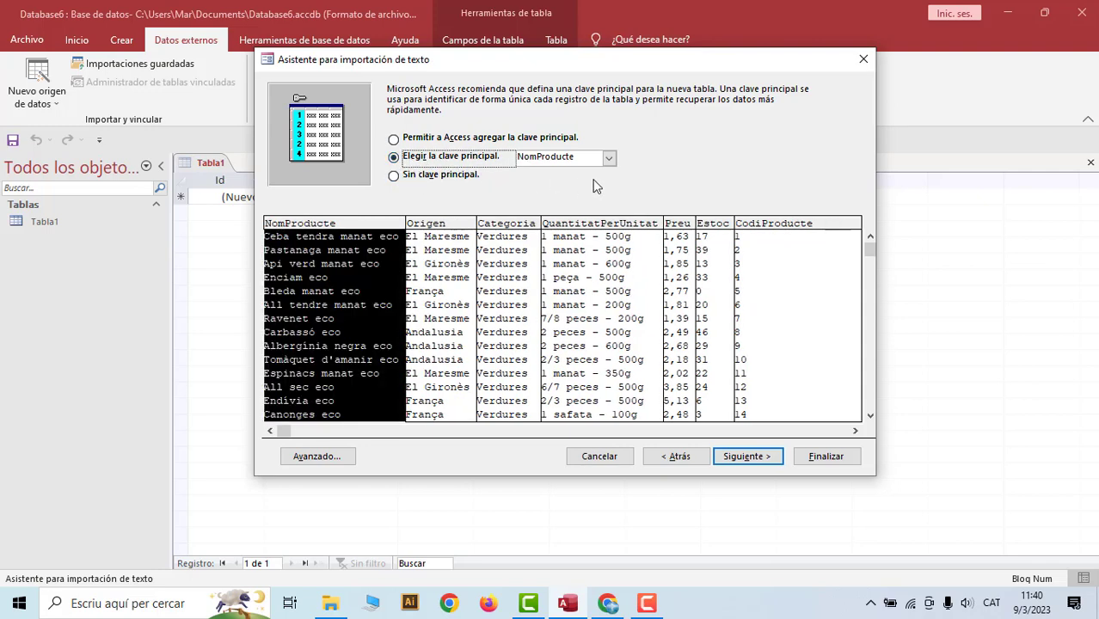
click(608, 158)
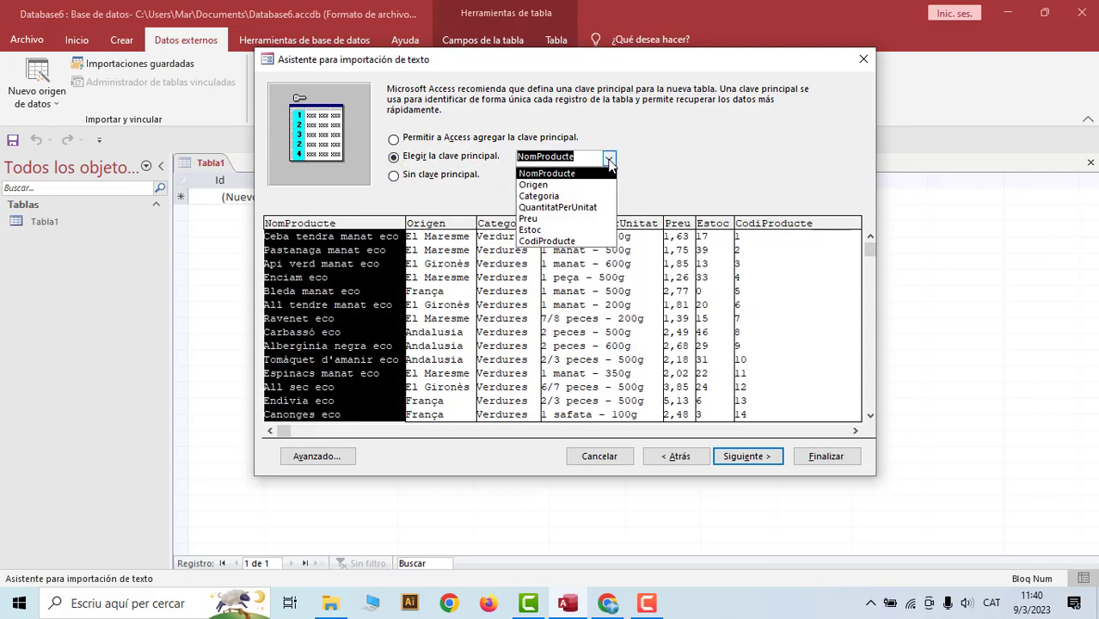
click(395, 140)
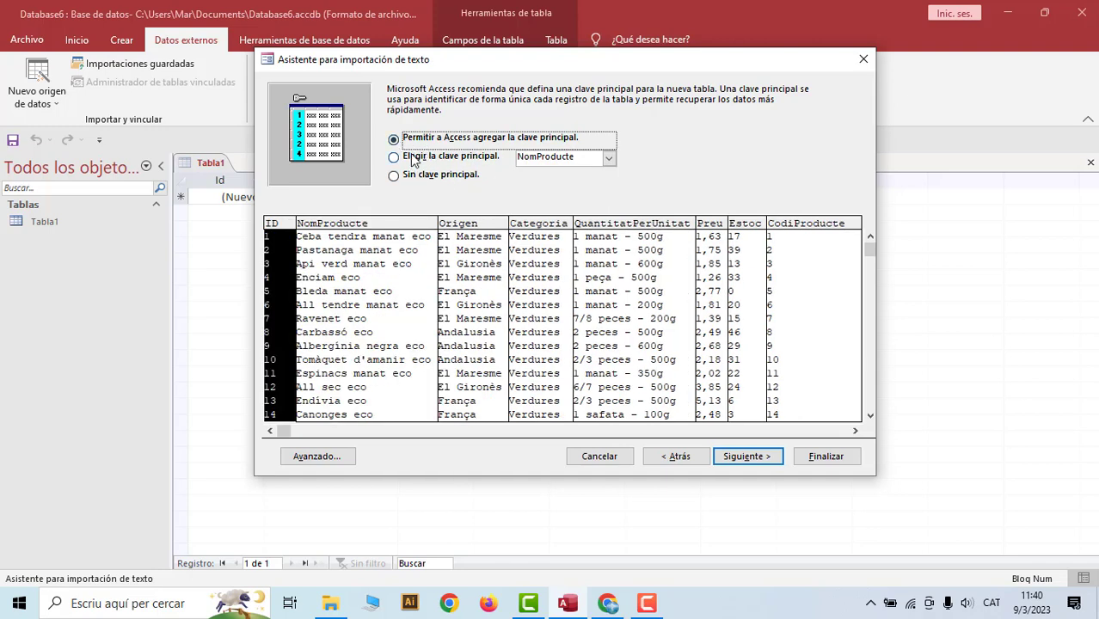